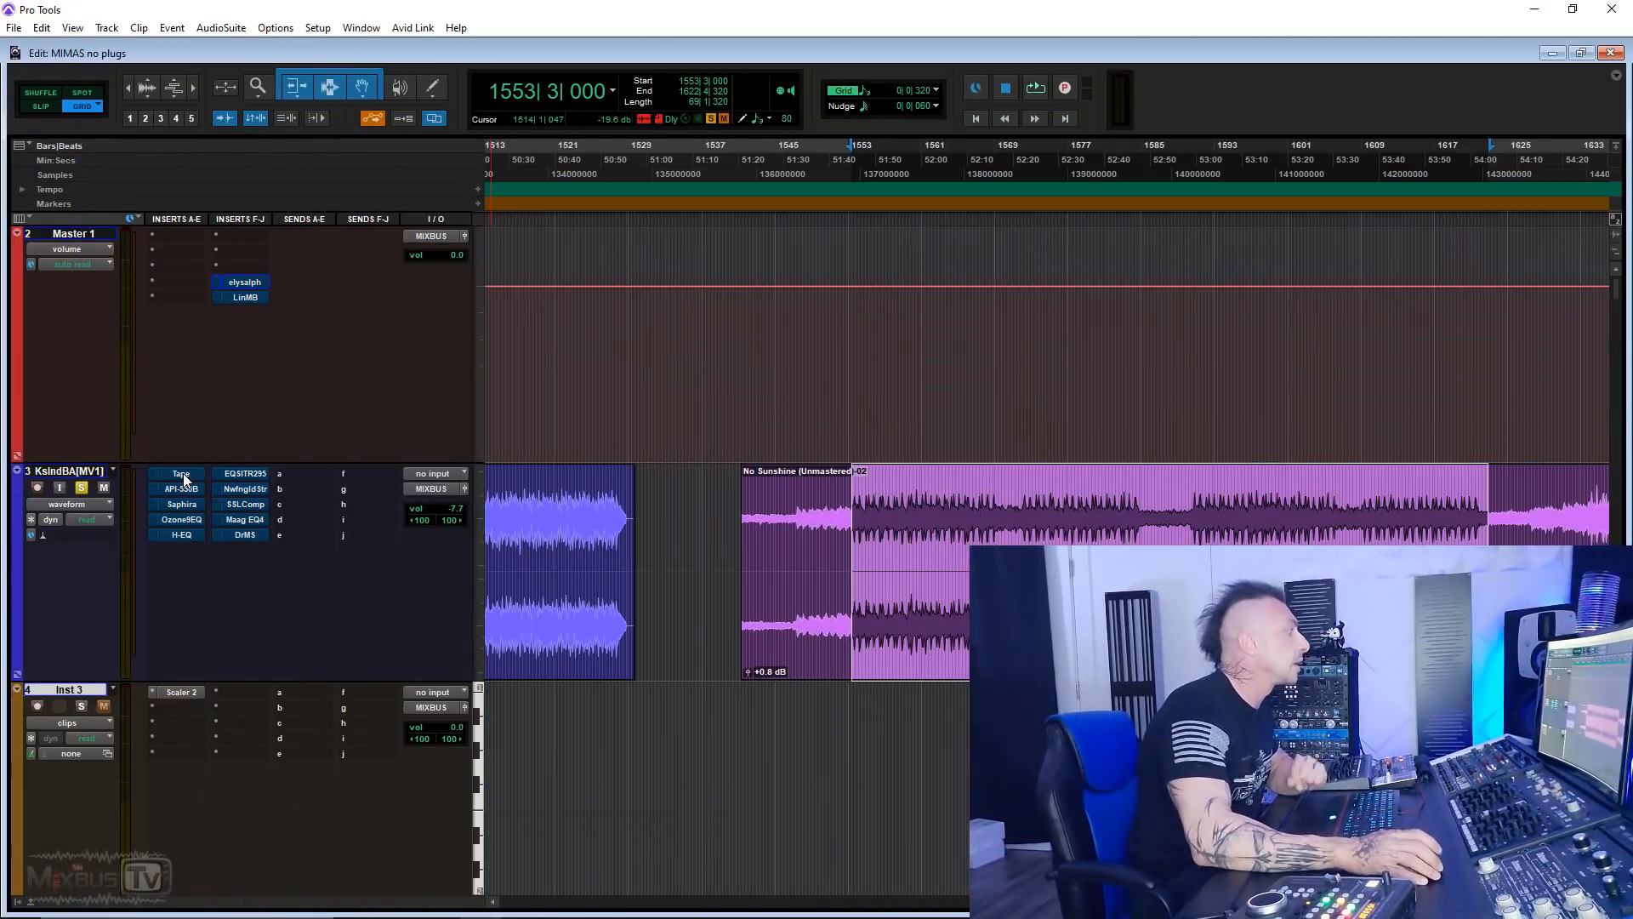
Step: Open the Tape insert on track 3, start playback and take the plug-in out of bypass
left_click(182, 473)
left_click_drag(615, 136, 333, 109)
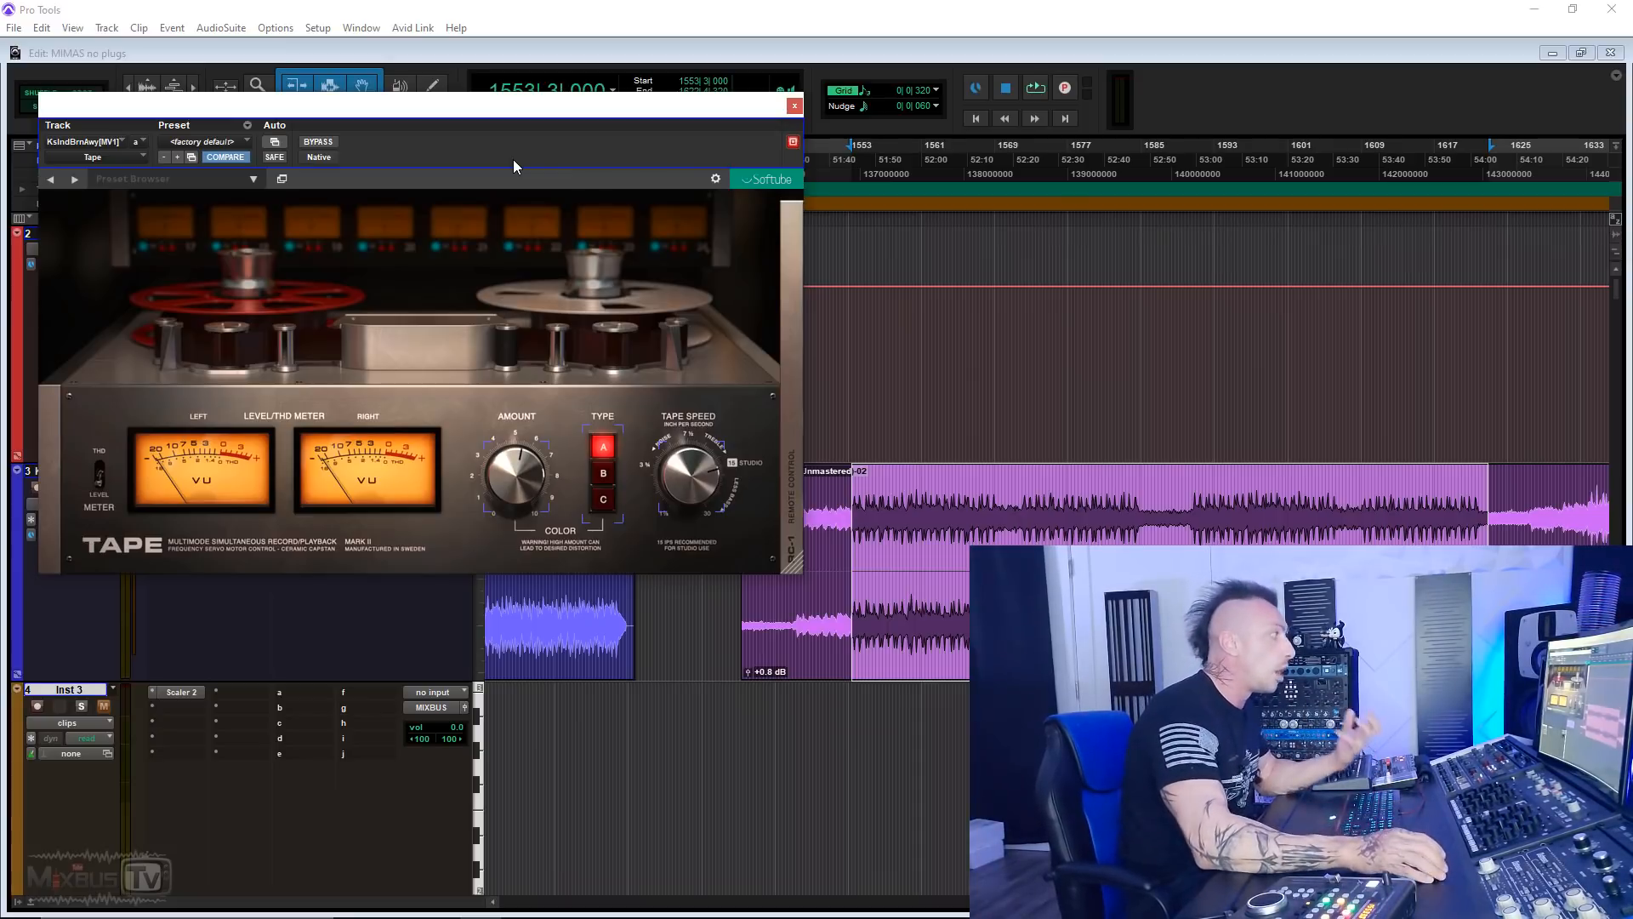
left_click_drag(515, 106, 518, 60)
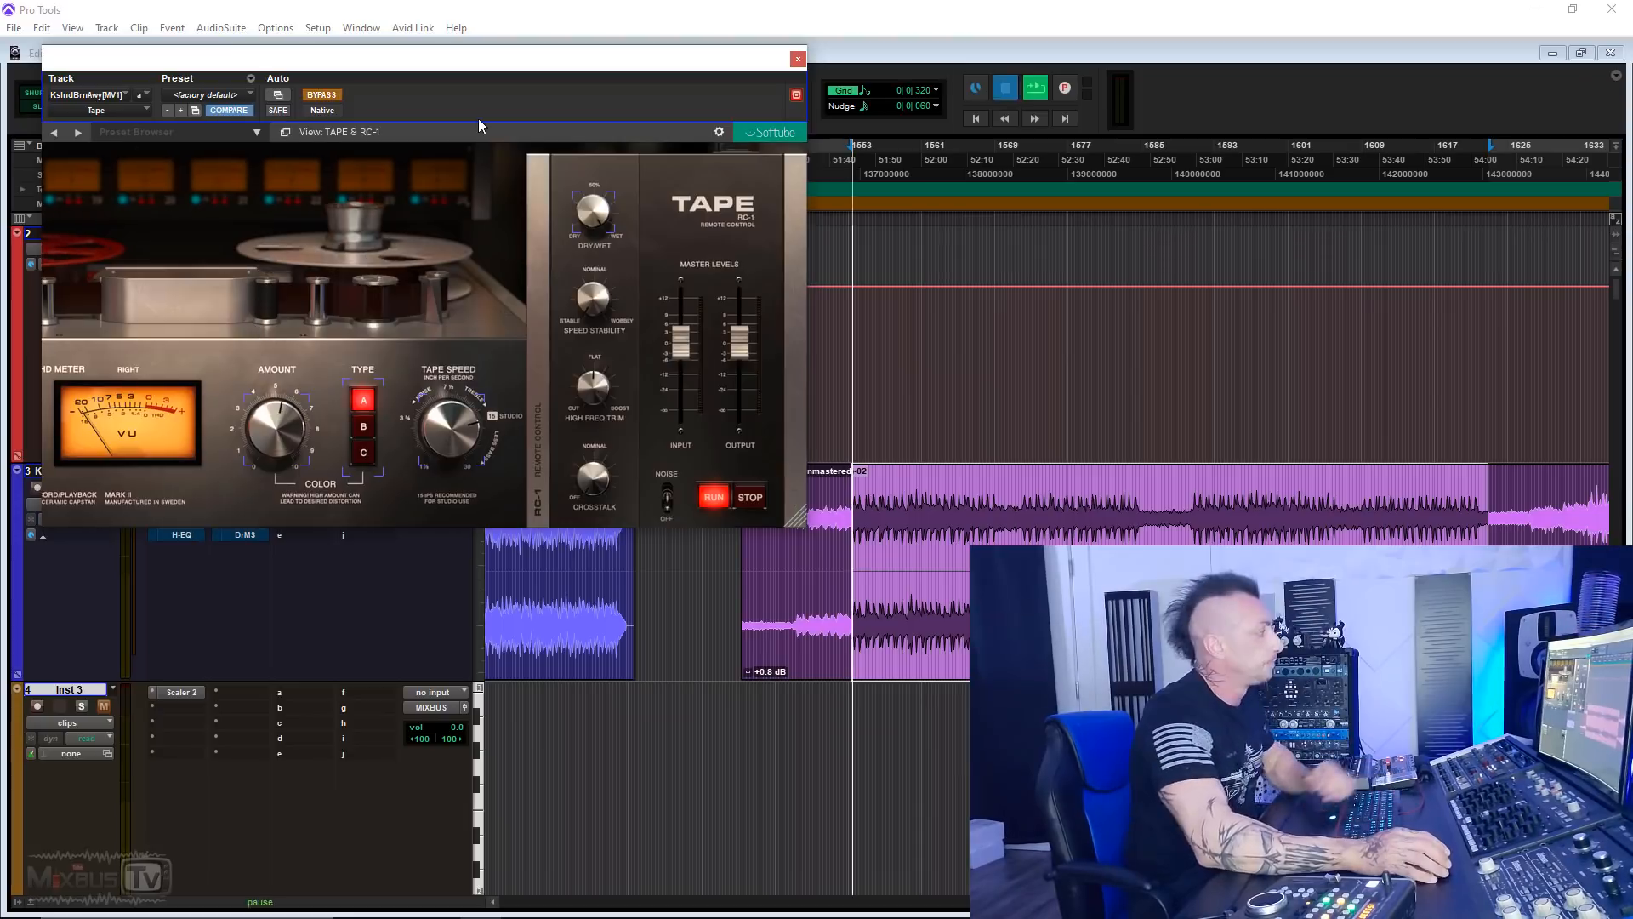
key("space")
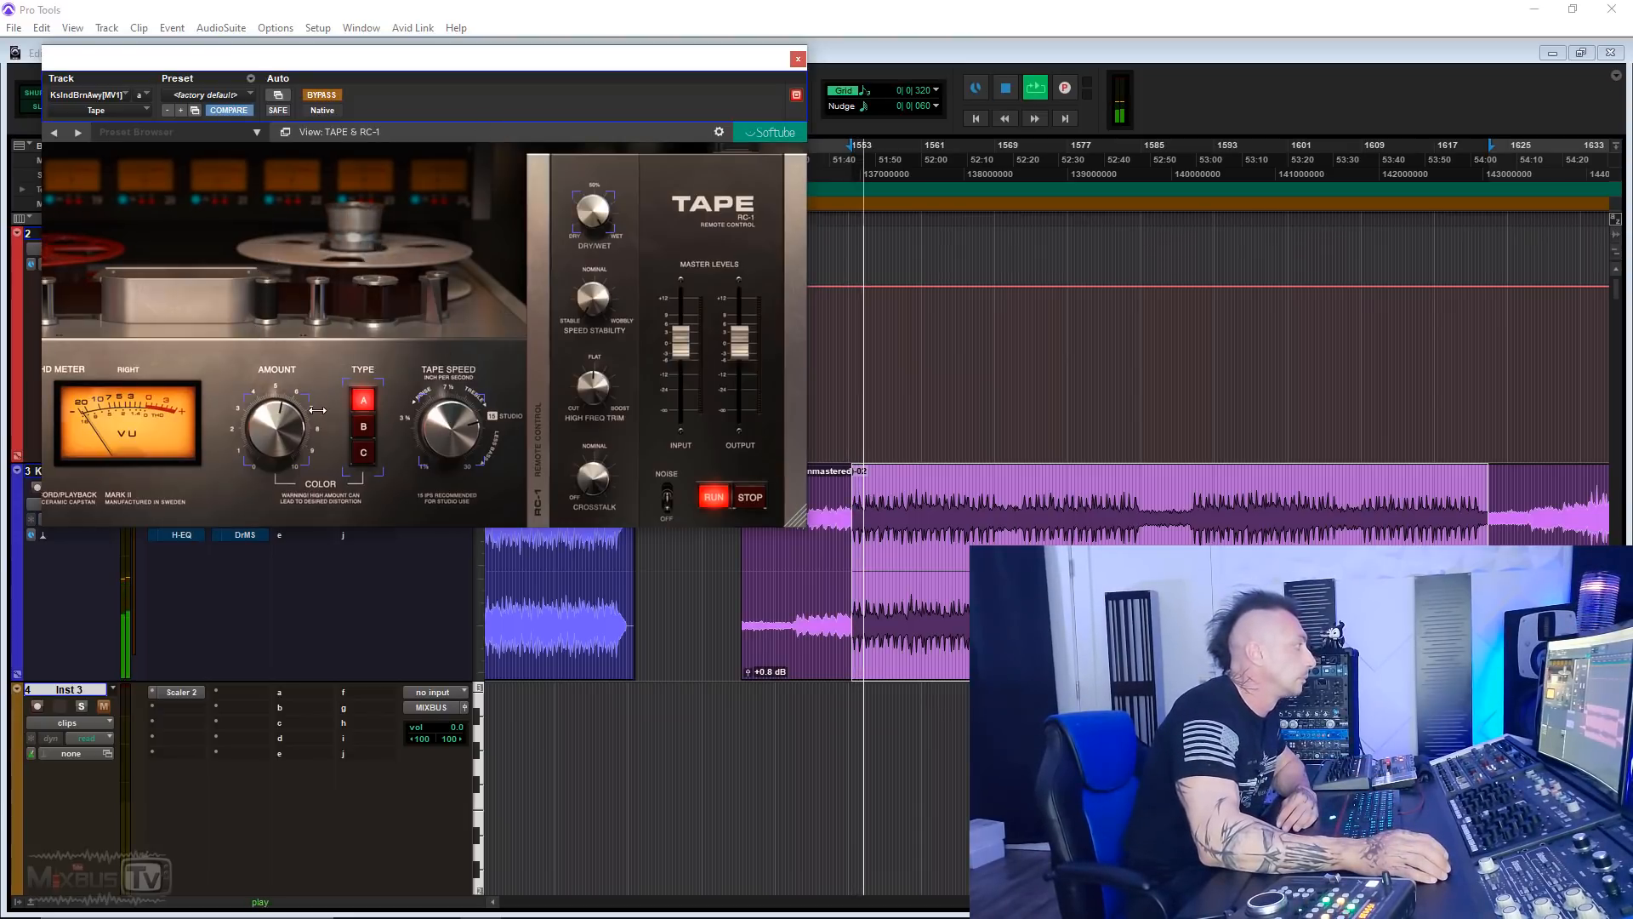
left_click(332, 96)
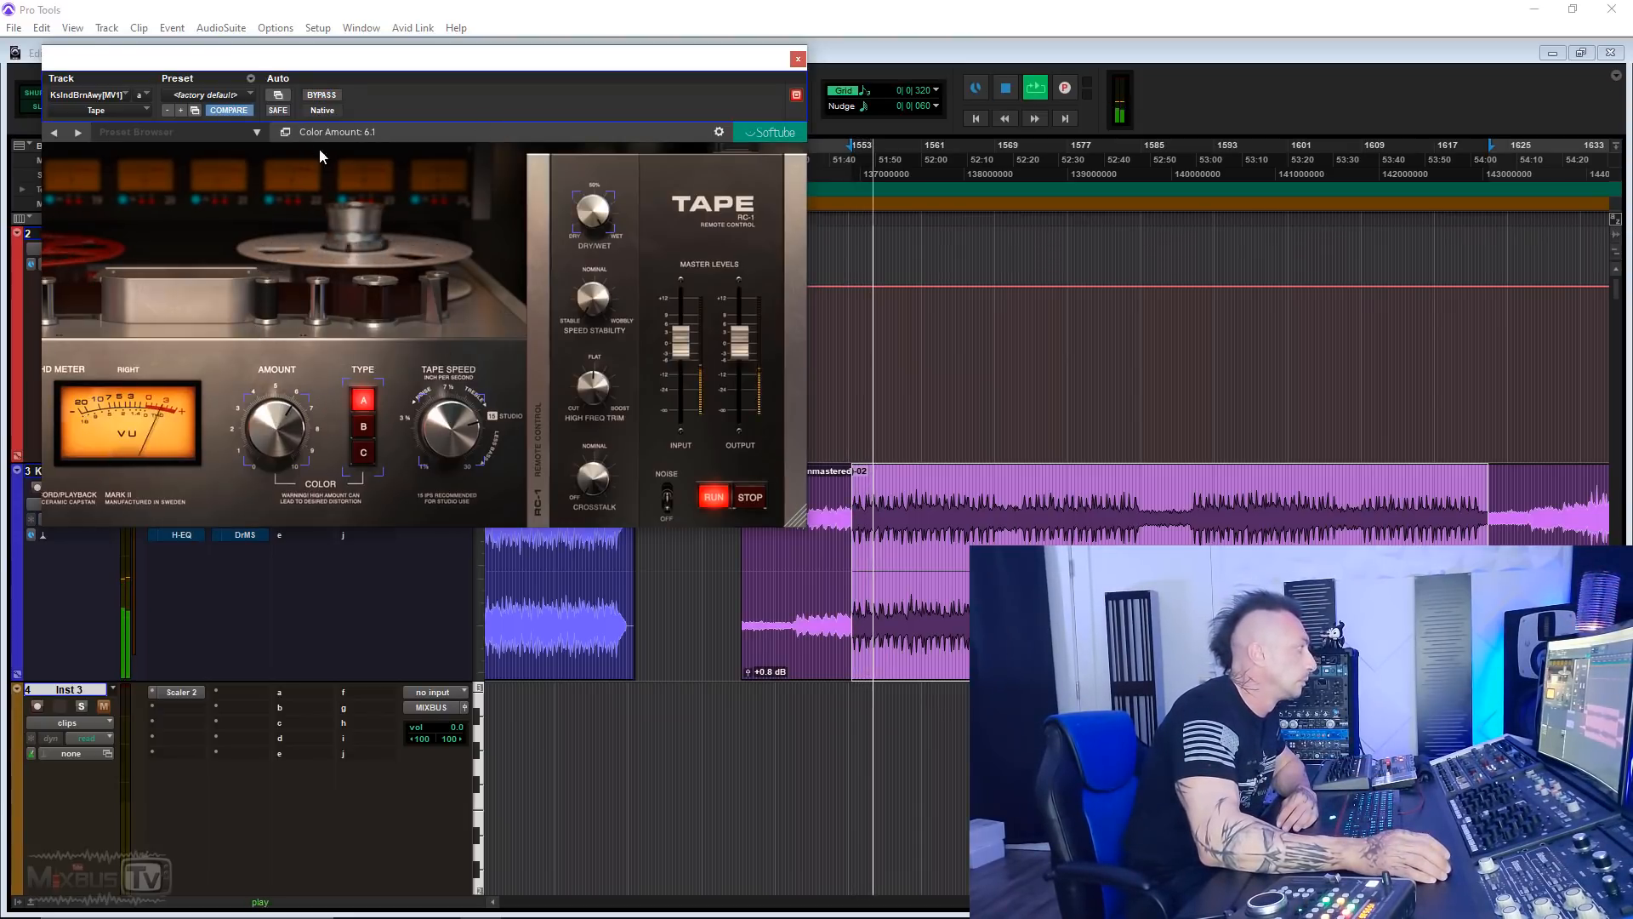
Step: Set the Tape plug-in's color amount to 5.4, tape speed to 15 IPS and type to B
left_click_drag(273, 424, 273, 433)
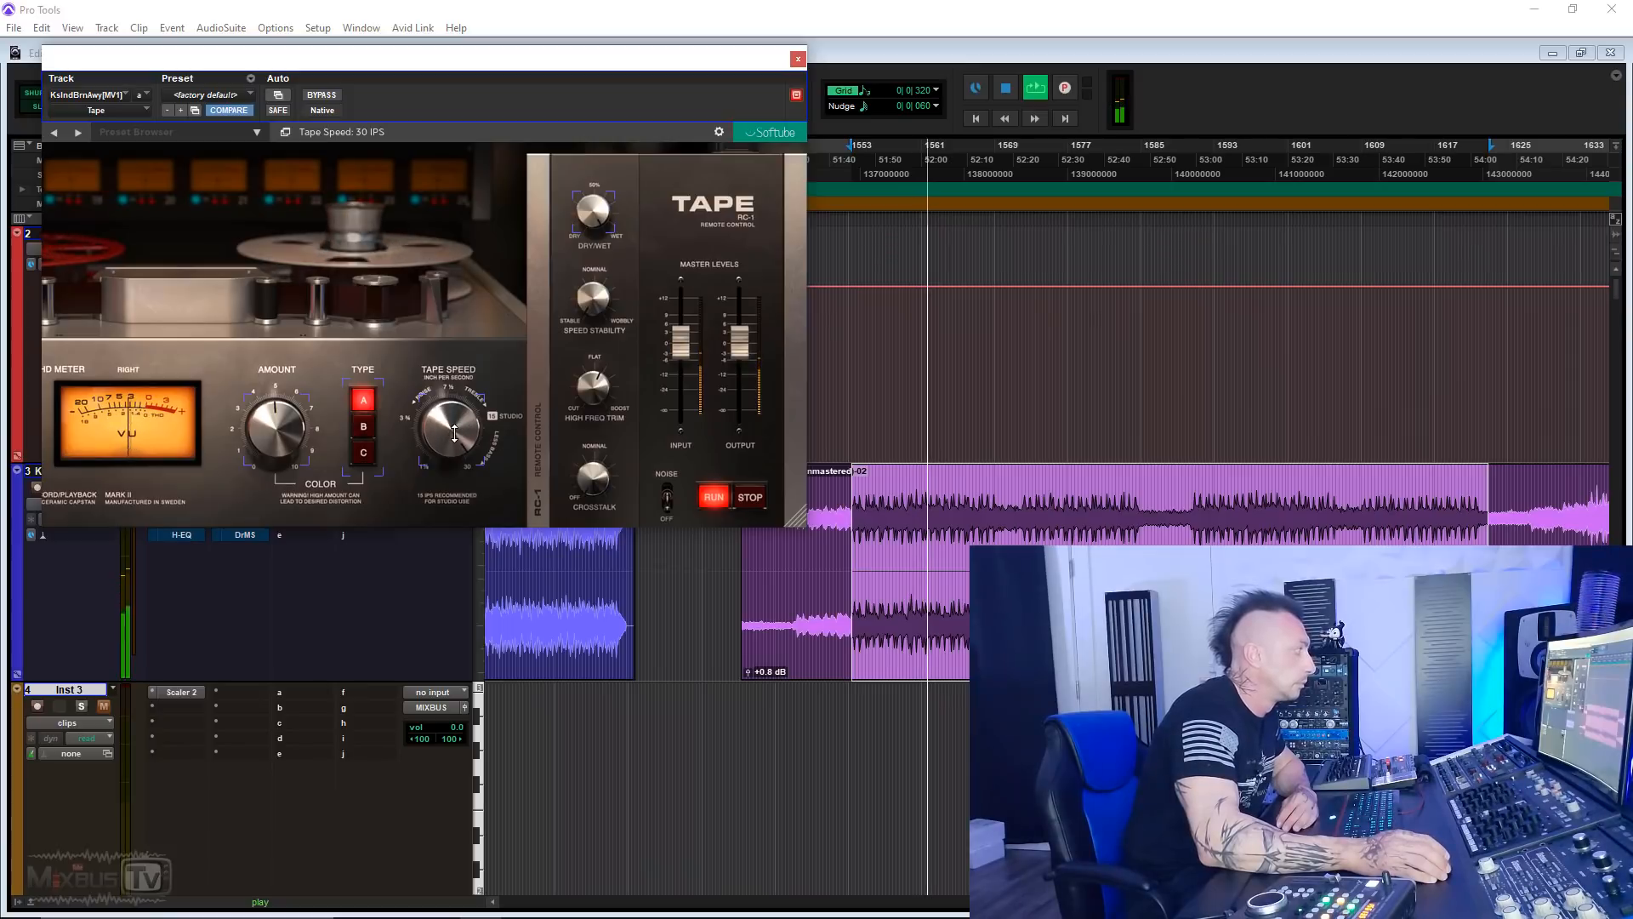
left_click_drag(454, 426, 455, 417)
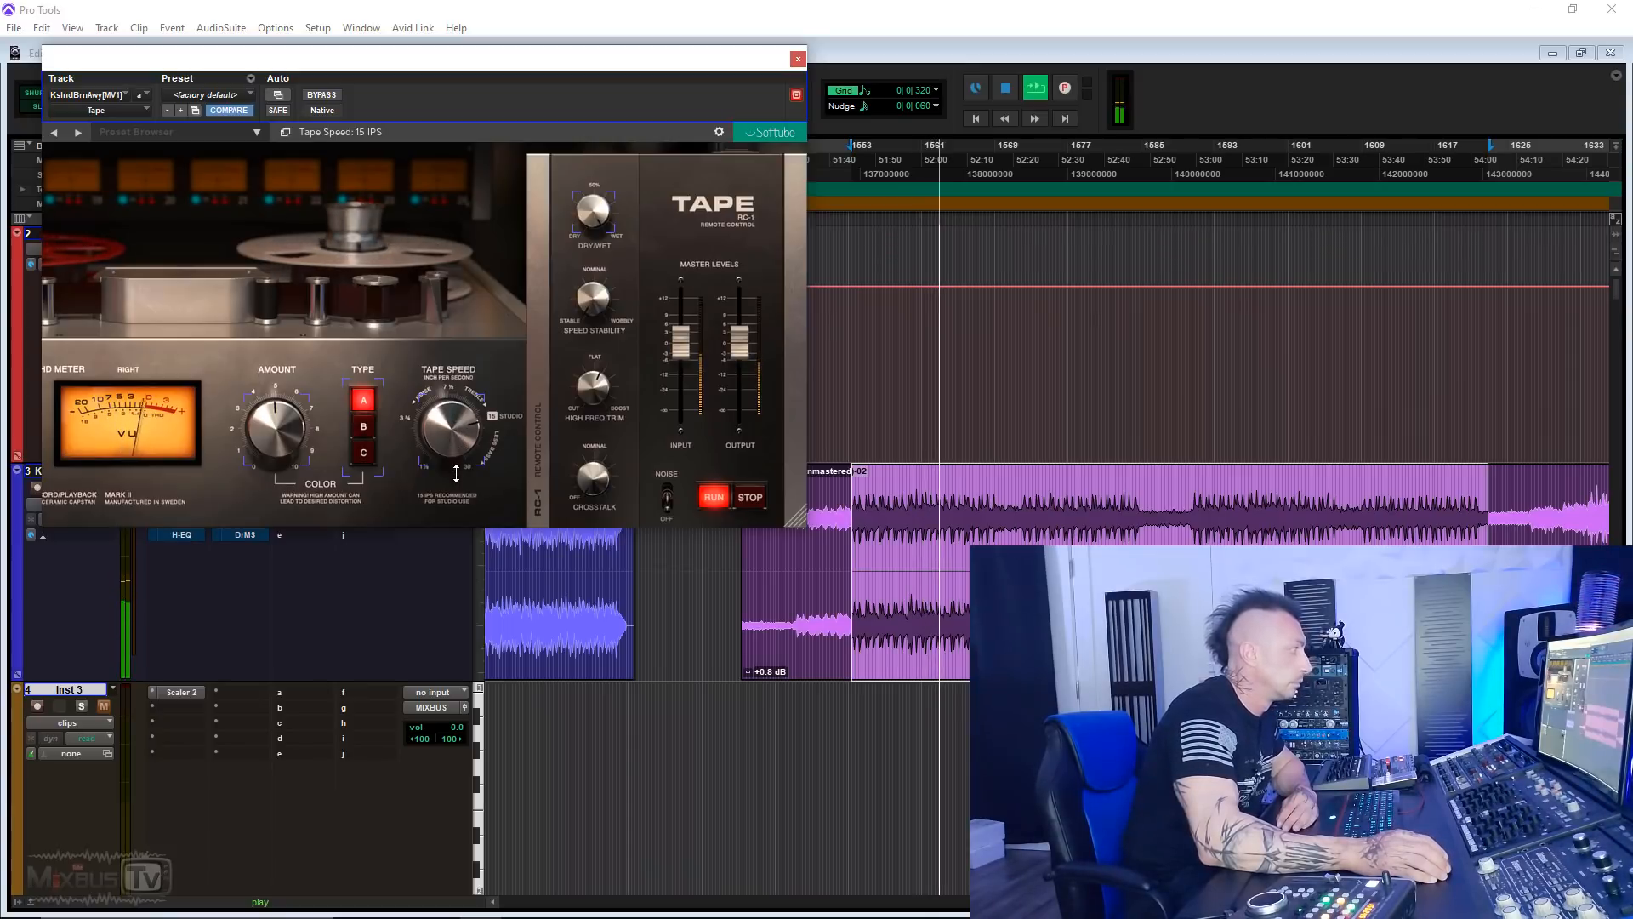
left_click(363, 425)
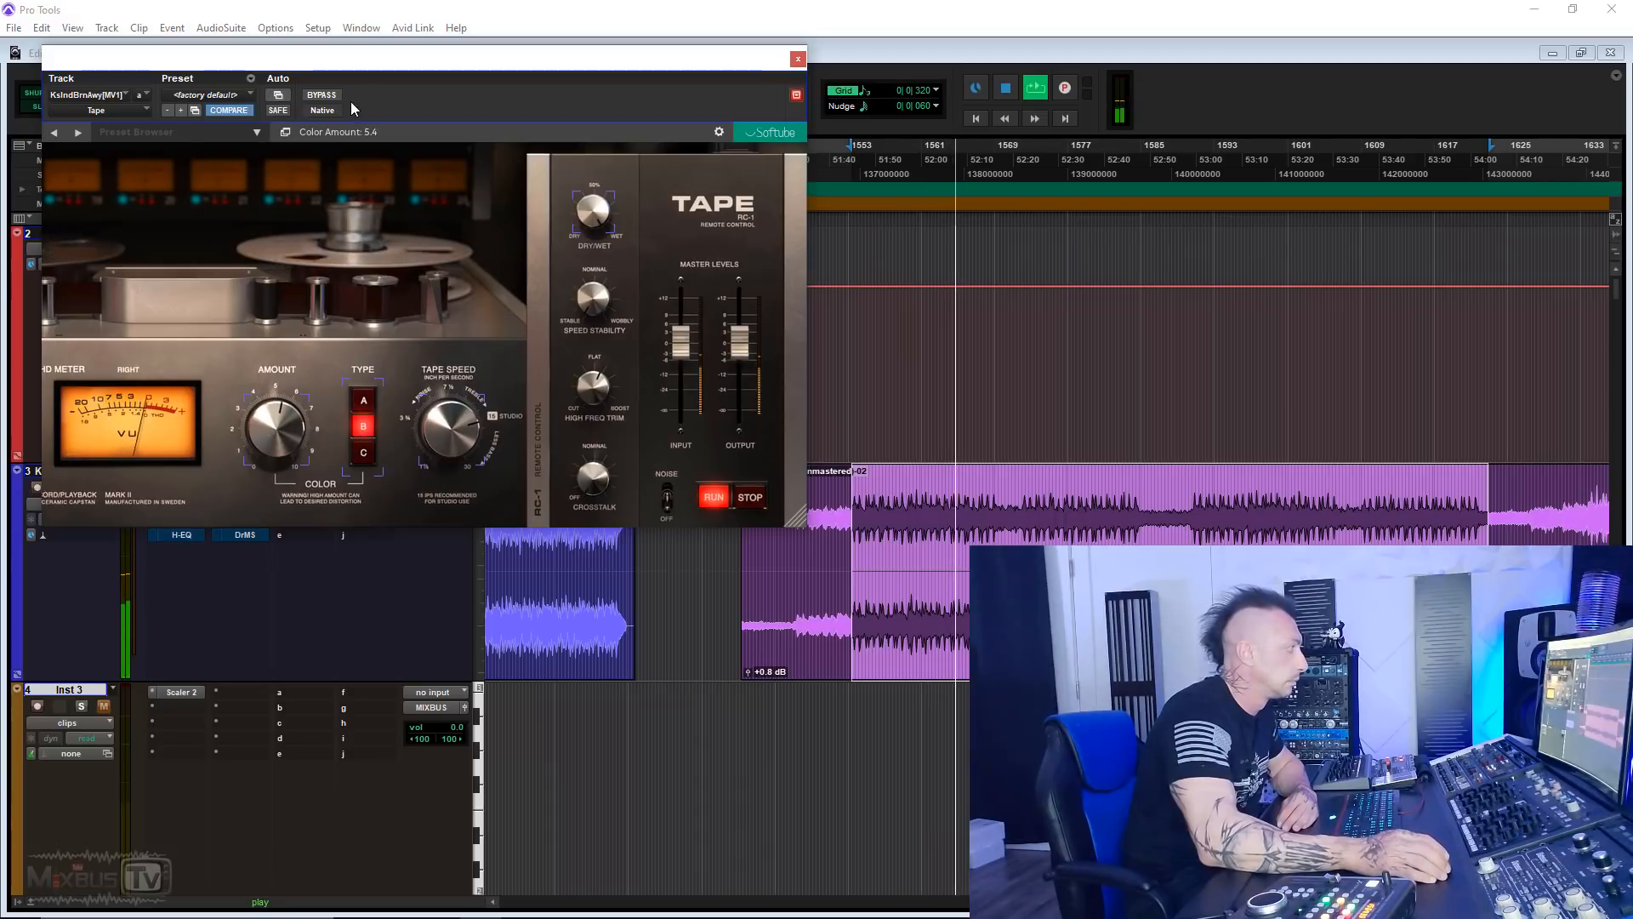
Step: Compare Tape bypassed and active and type A against type B, ending on type B, and close the plug-in
left_click(318, 96)
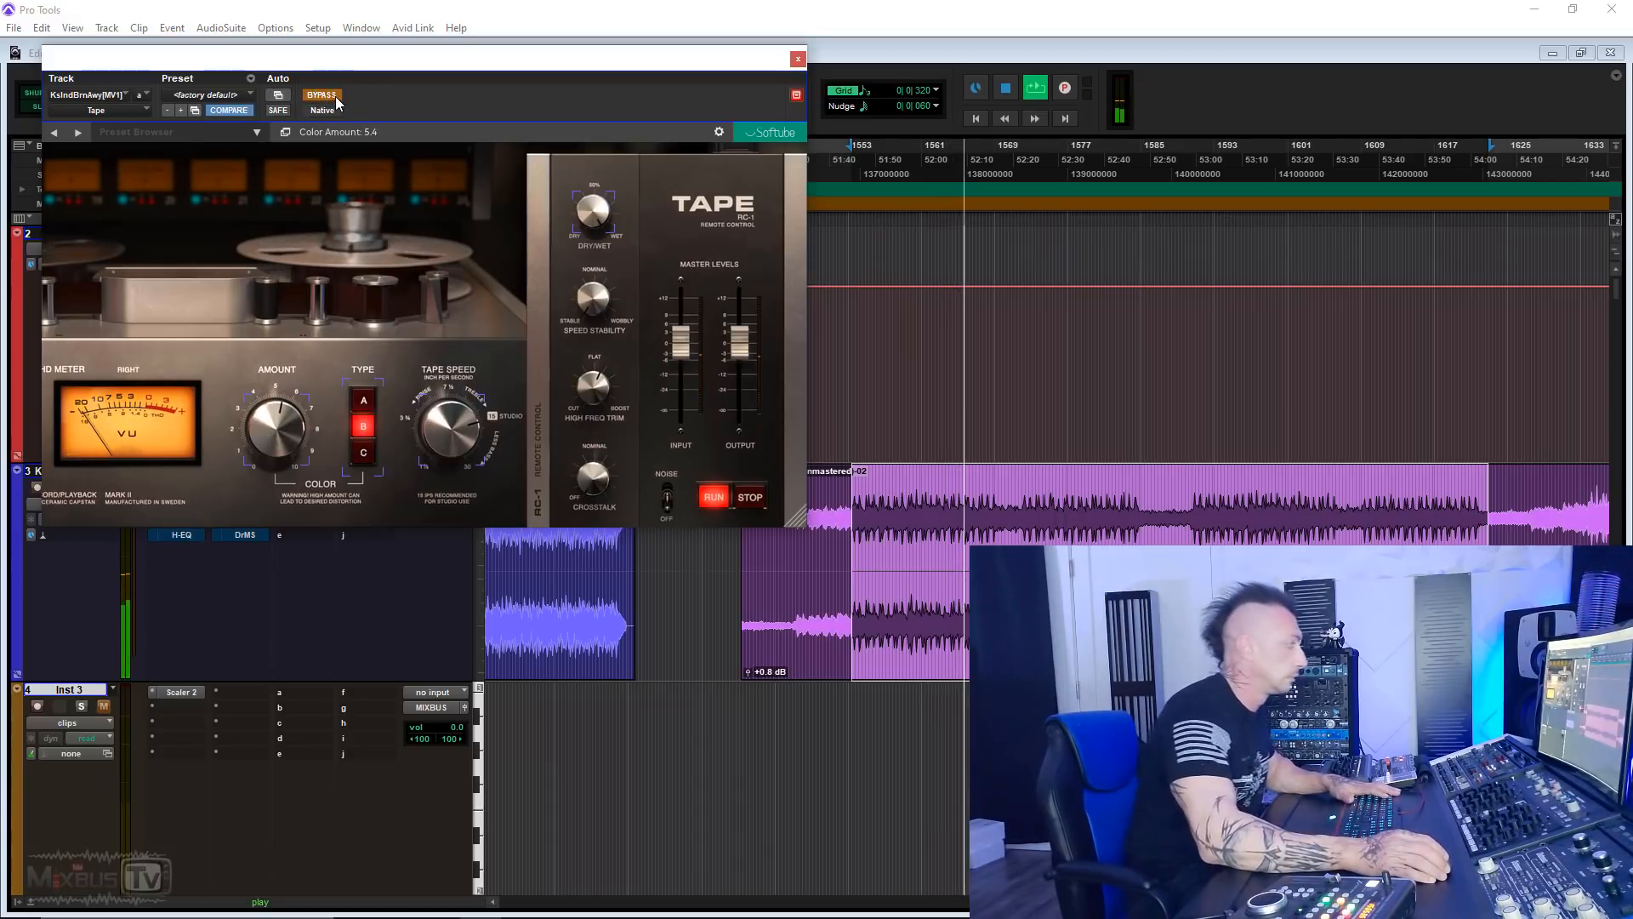
left_click(318, 96)
mouse_move(474, 436)
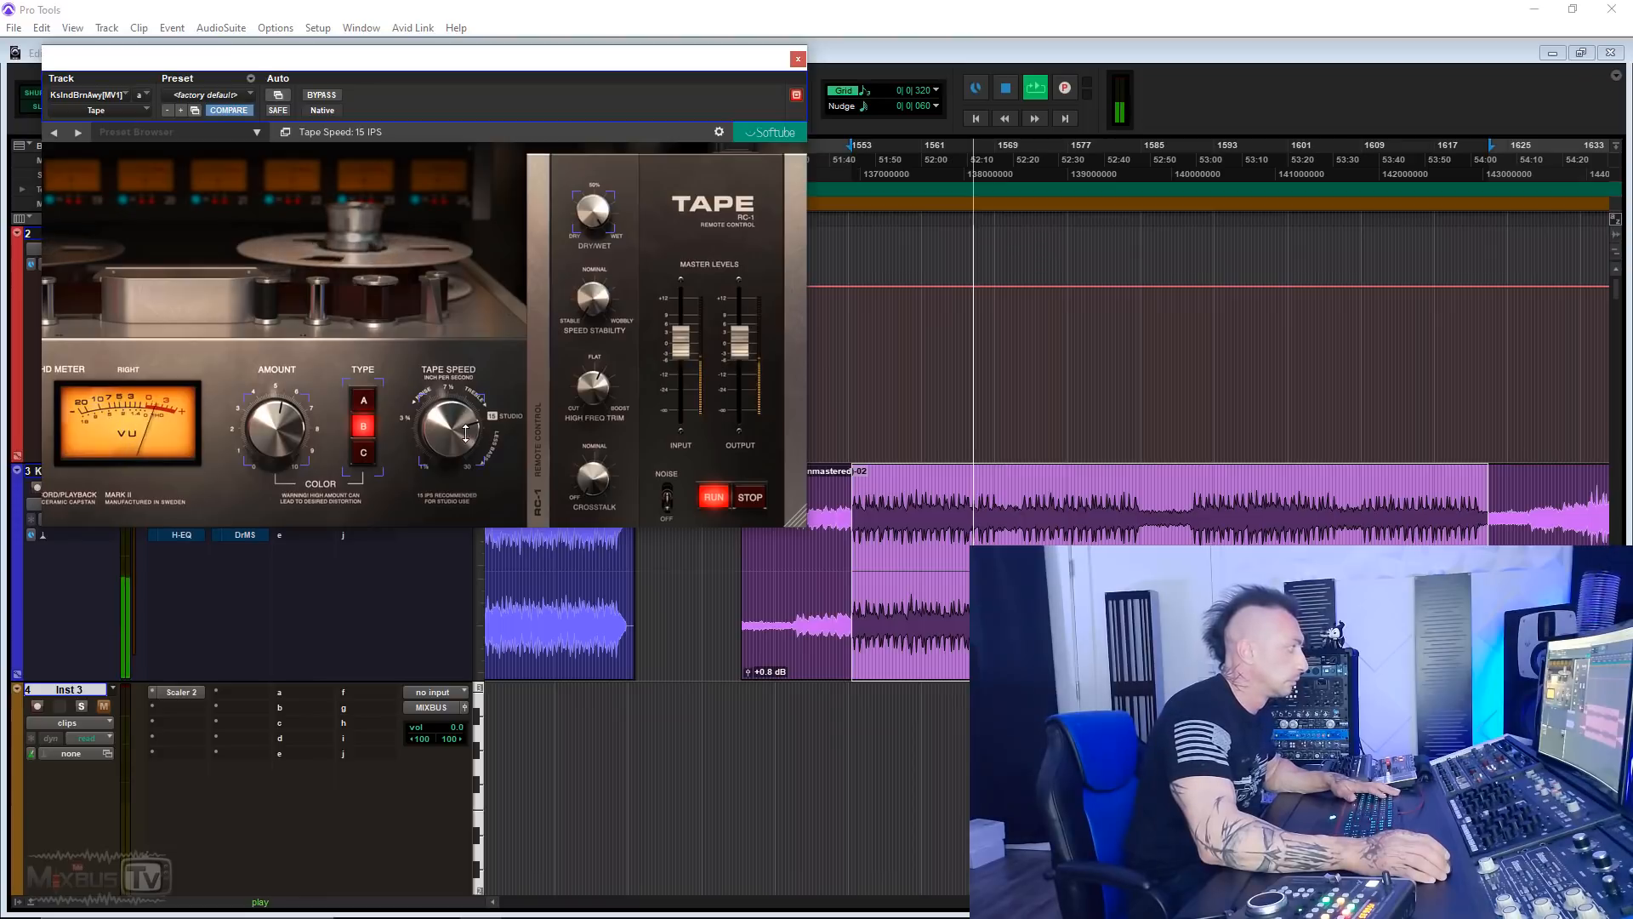
left_click(363, 400)
left_click(333, 96)
left_click(327, 95)
left_click(363, 426)
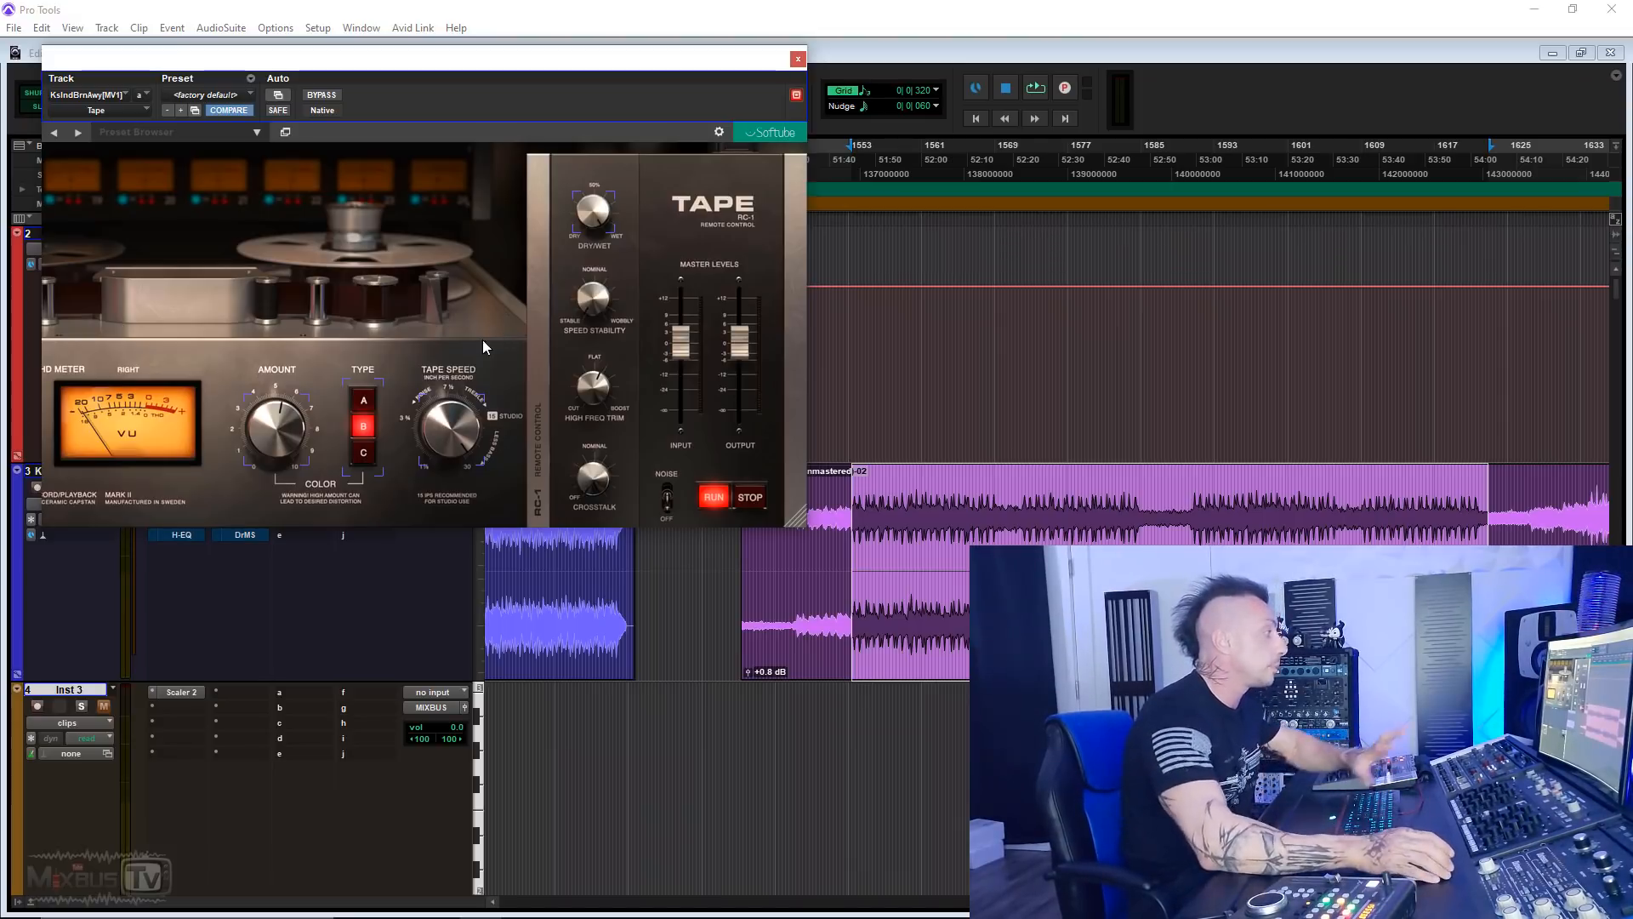
left_click(798, 60)
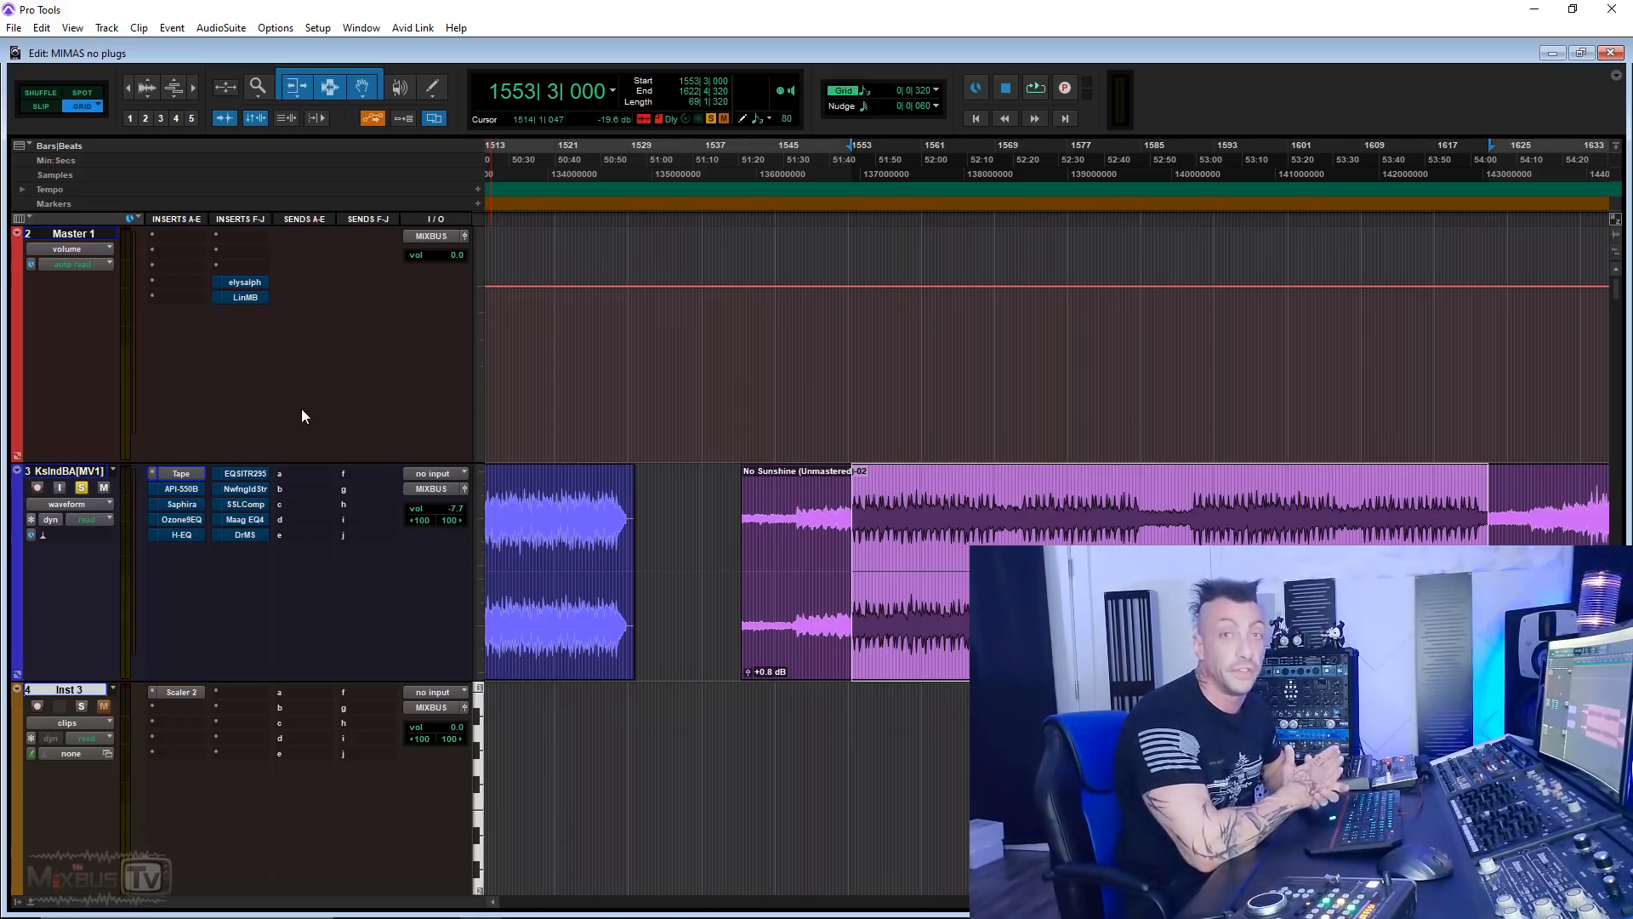
Step: Open the API-550B insert on track 3, boost its 50 Hz low band and activate the plug-in during playback
left_click(181, 489)
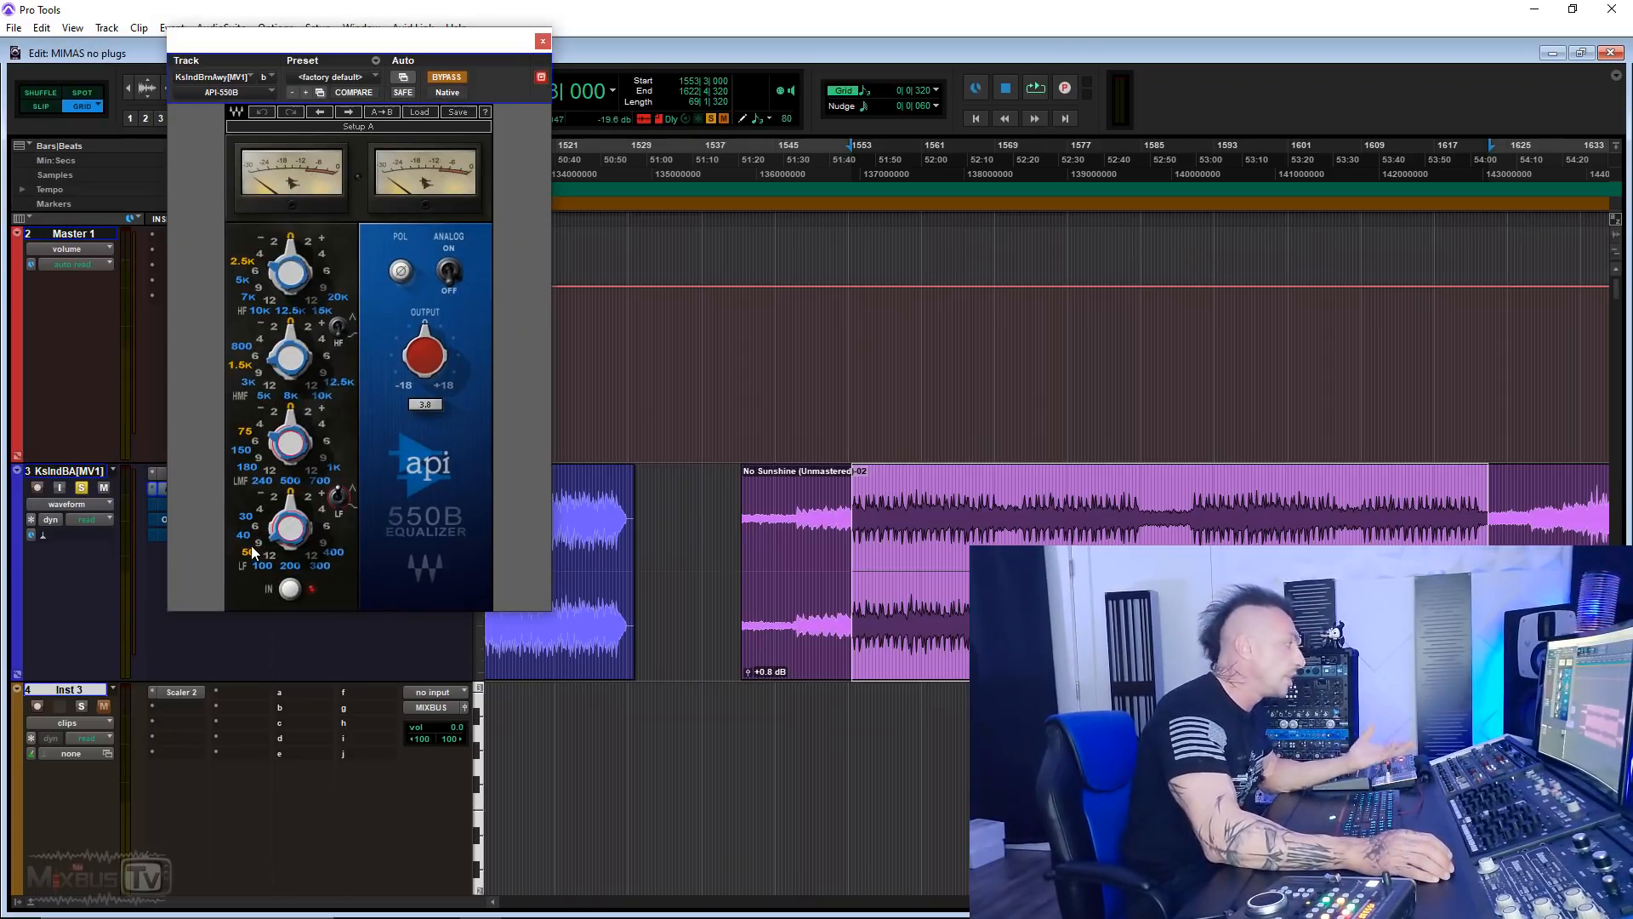
left_click_drag(316, 503, 312, 494)
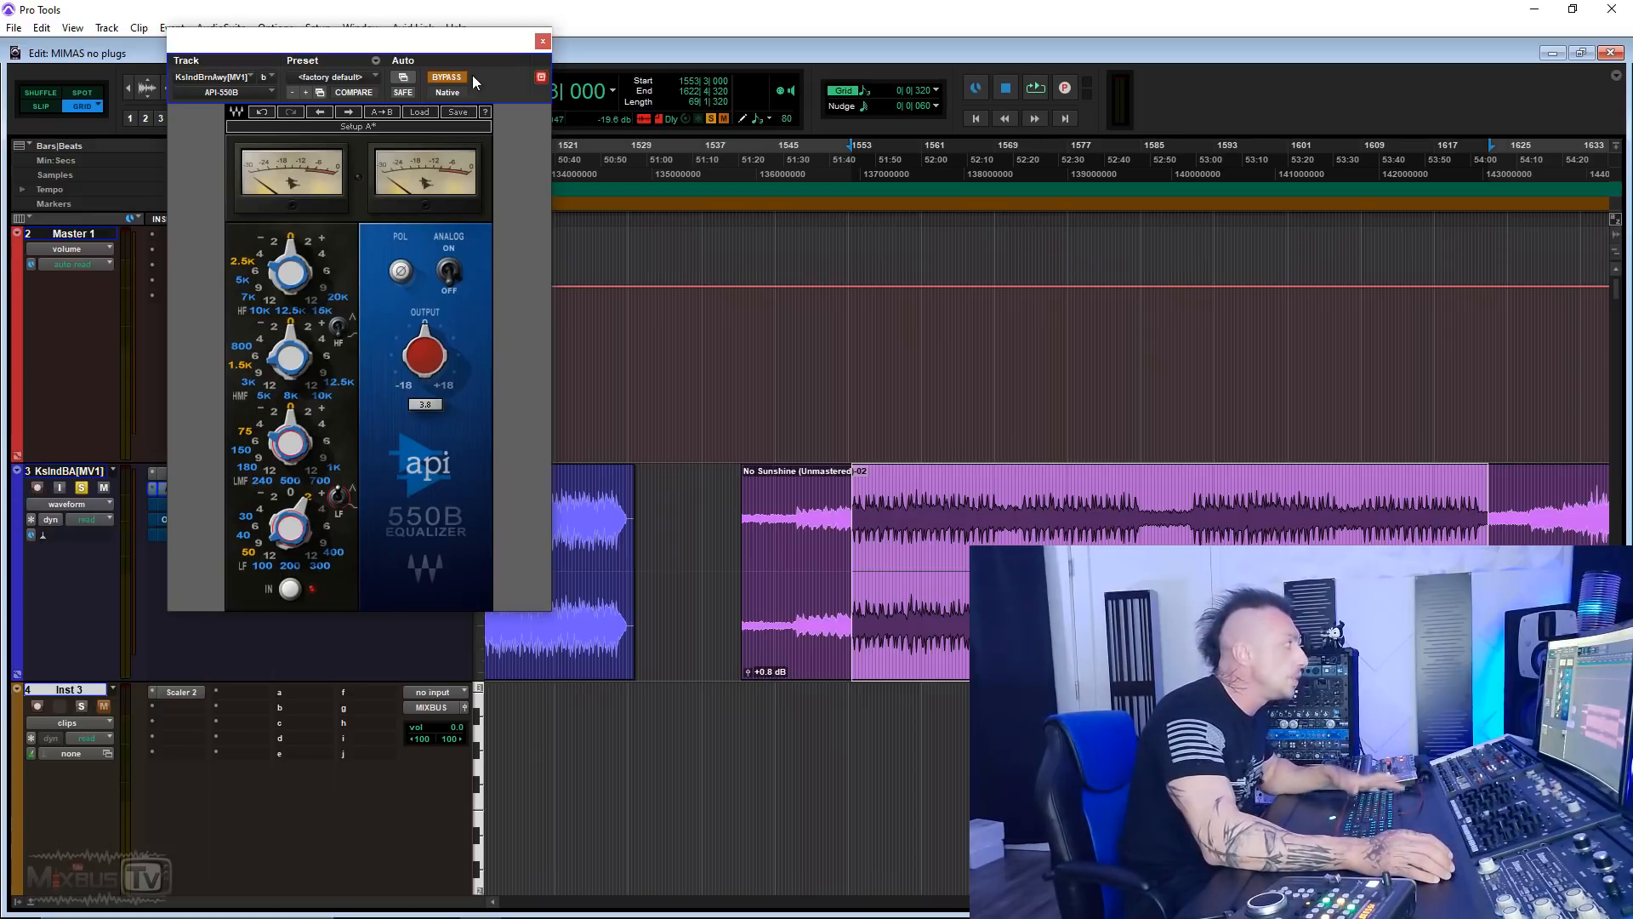
left_click_drag(477, 60, 506, 45)
key("space")
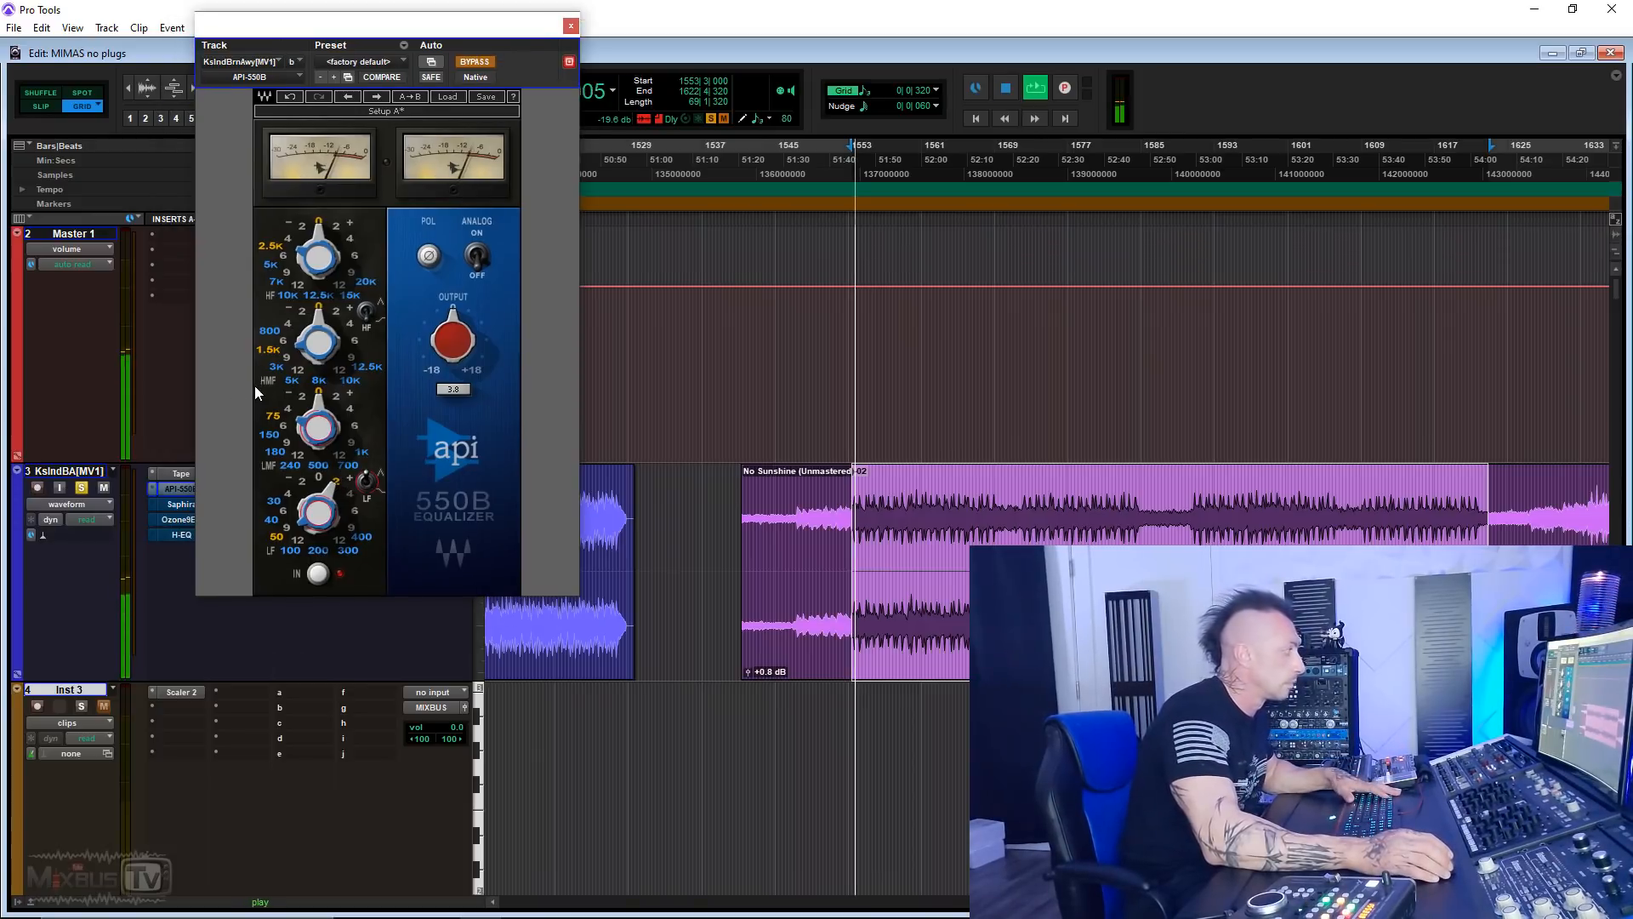
left_click(475, 62)
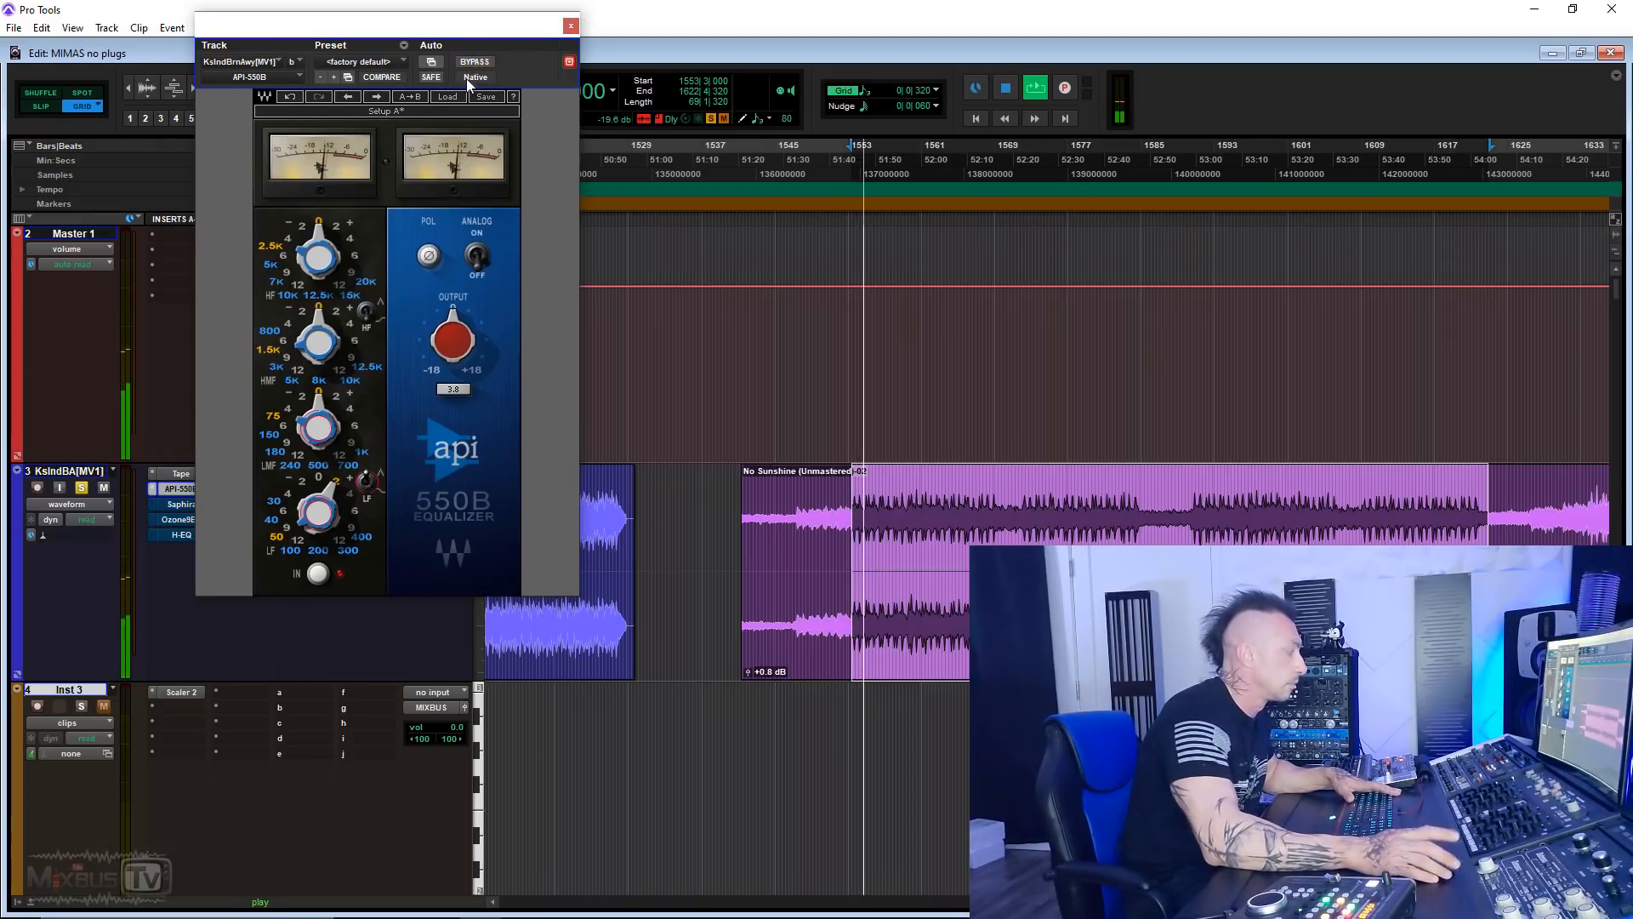
Step: Refine the API-550B low-band boost and set the low-mid band to 500 Hz, checking against bypass
left_click_drag(369, 495, 348, 494)
left_click(473, 63)
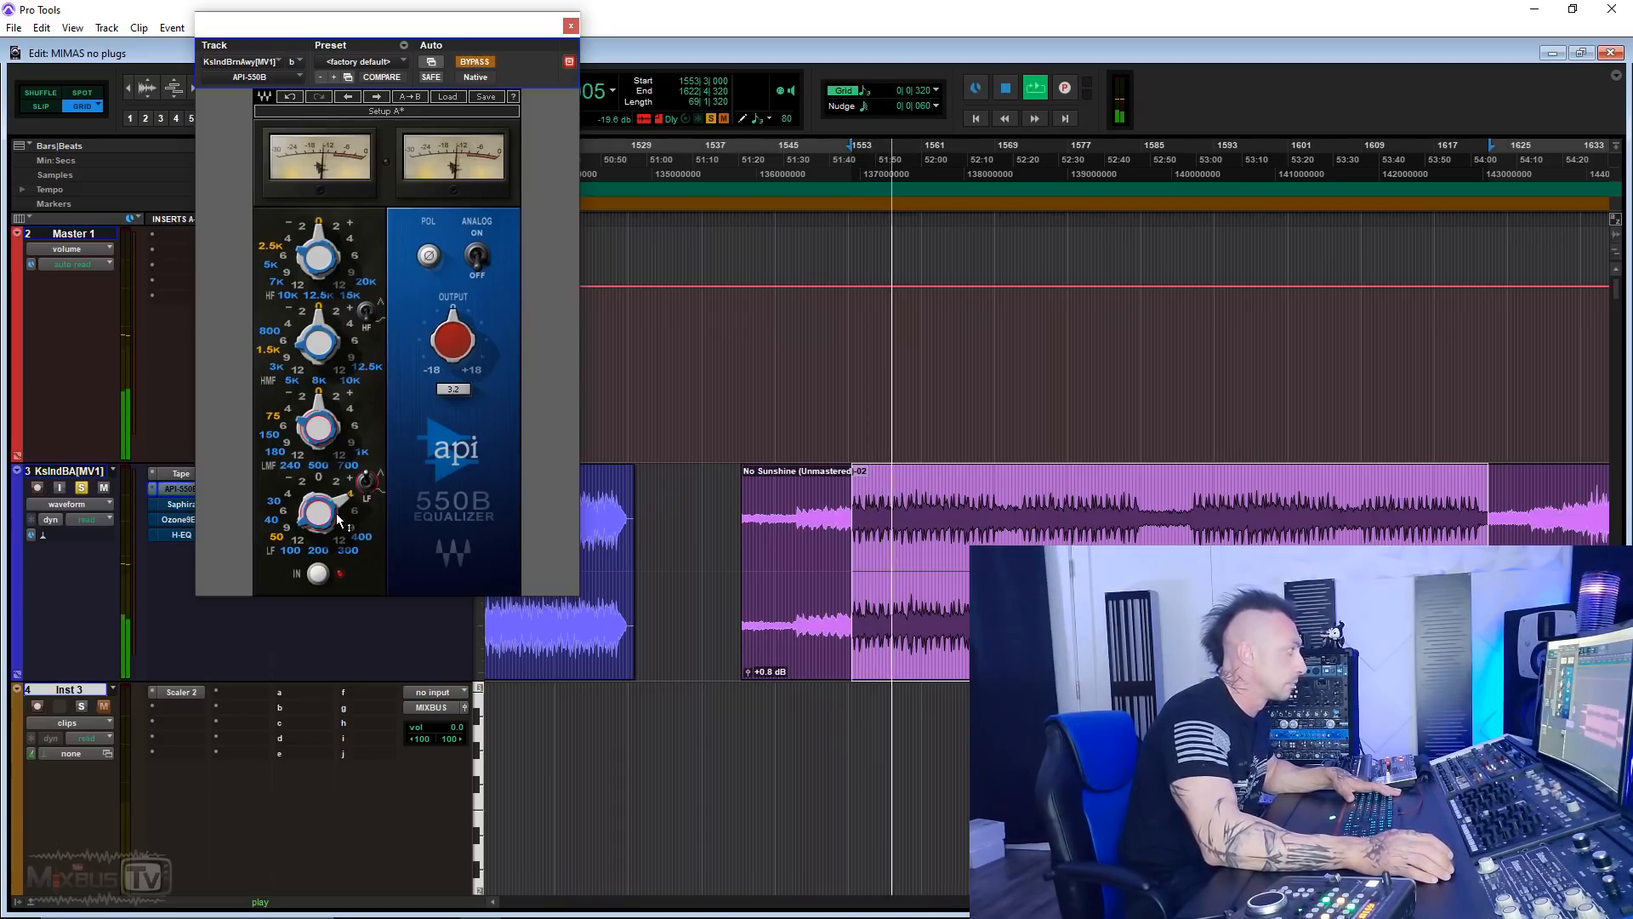
left_click(480, 65)
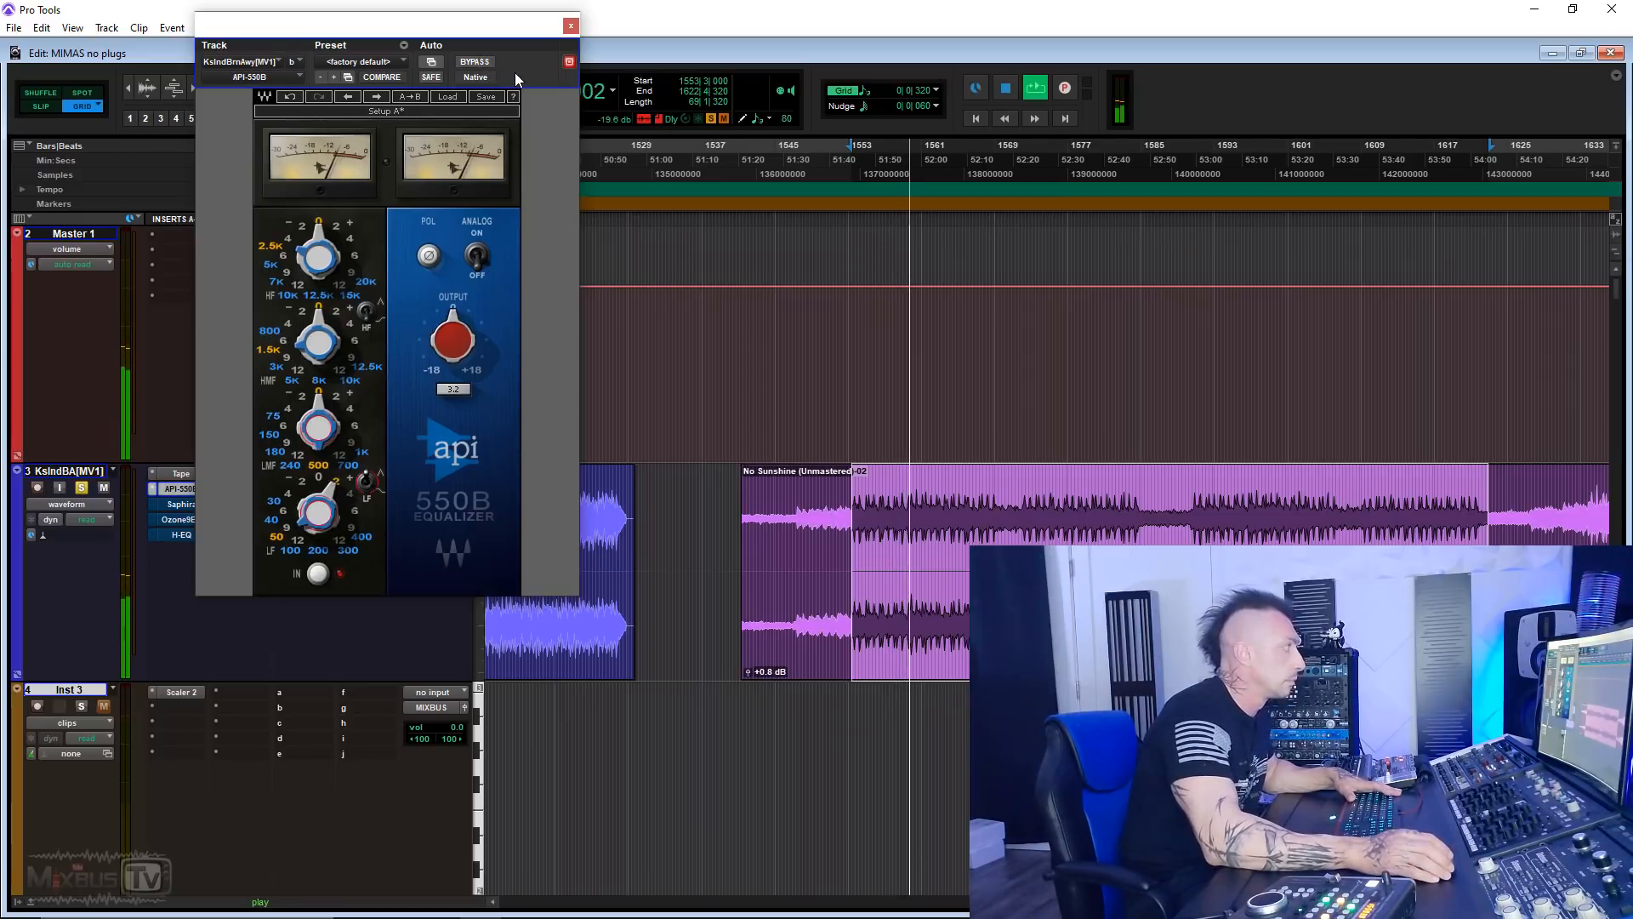
Step: Compare the track with the Tape and API-550B inserts both bypassed and both active, and stop playback
left_click_drag(495, 38, 576, 25)
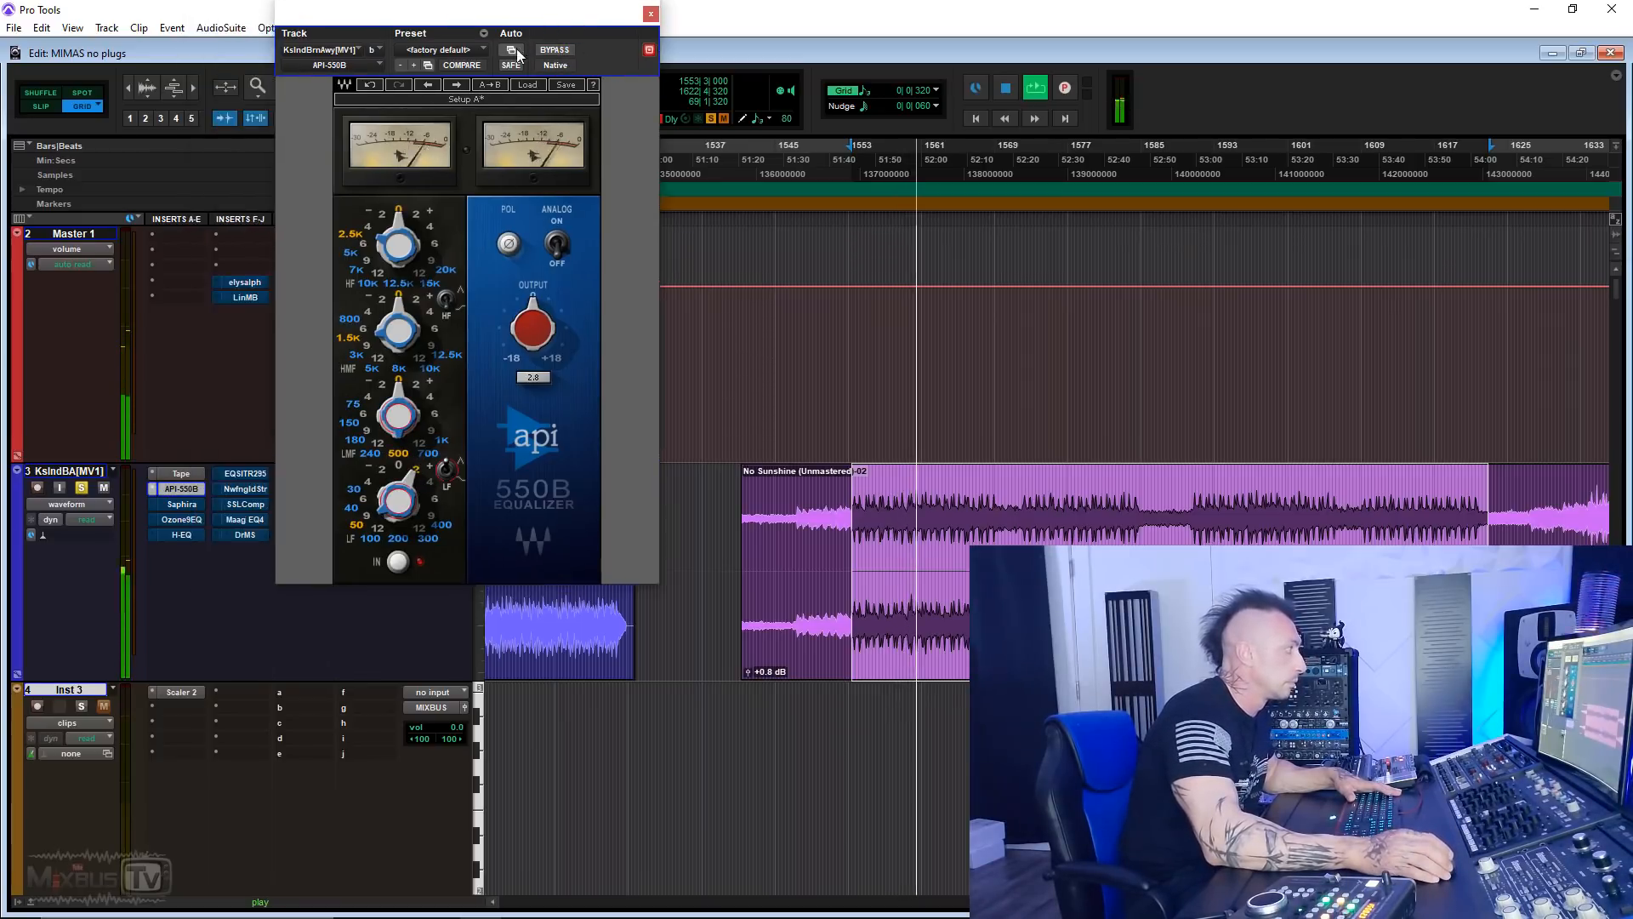
left_click(197, 488, "ctrl")
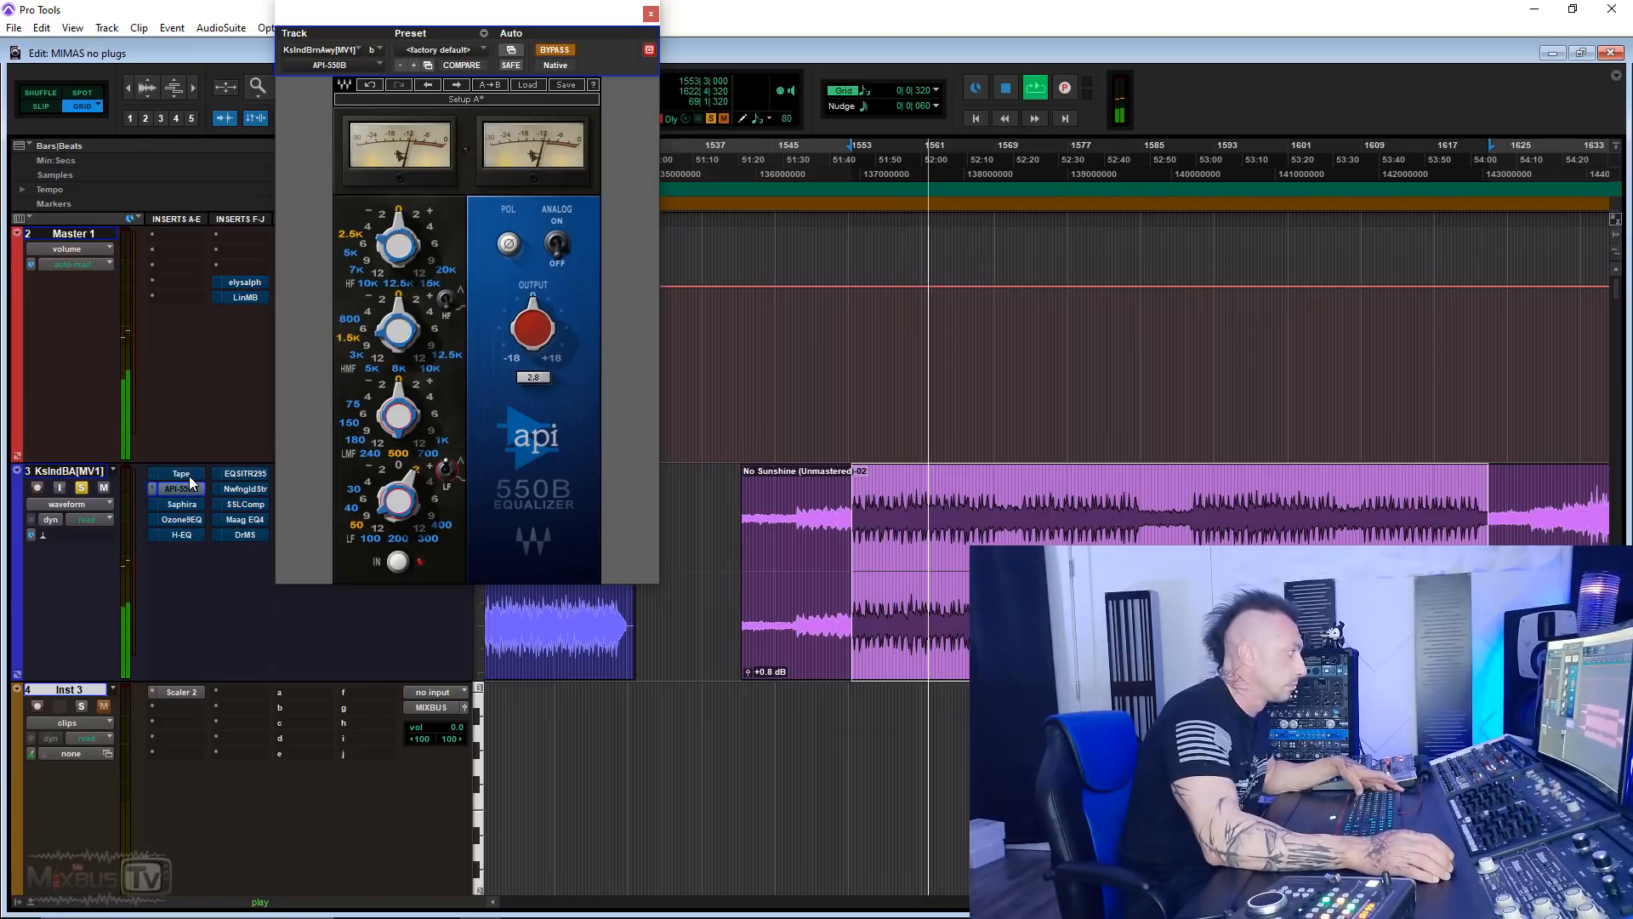
left_click(190, 490, "ctrl")
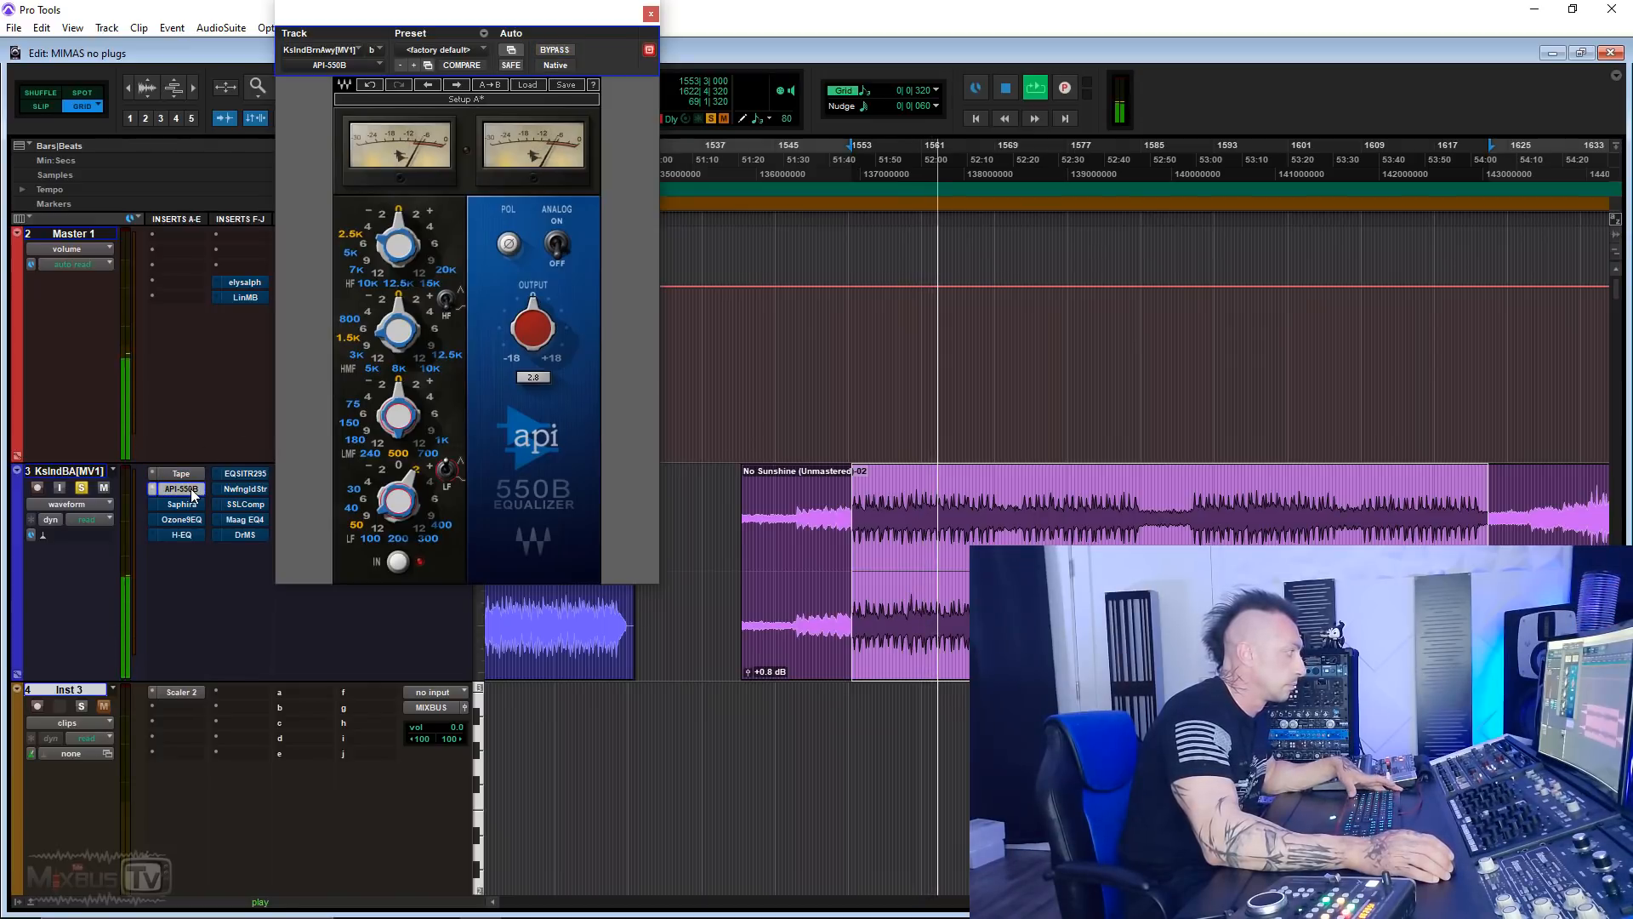
key("space")
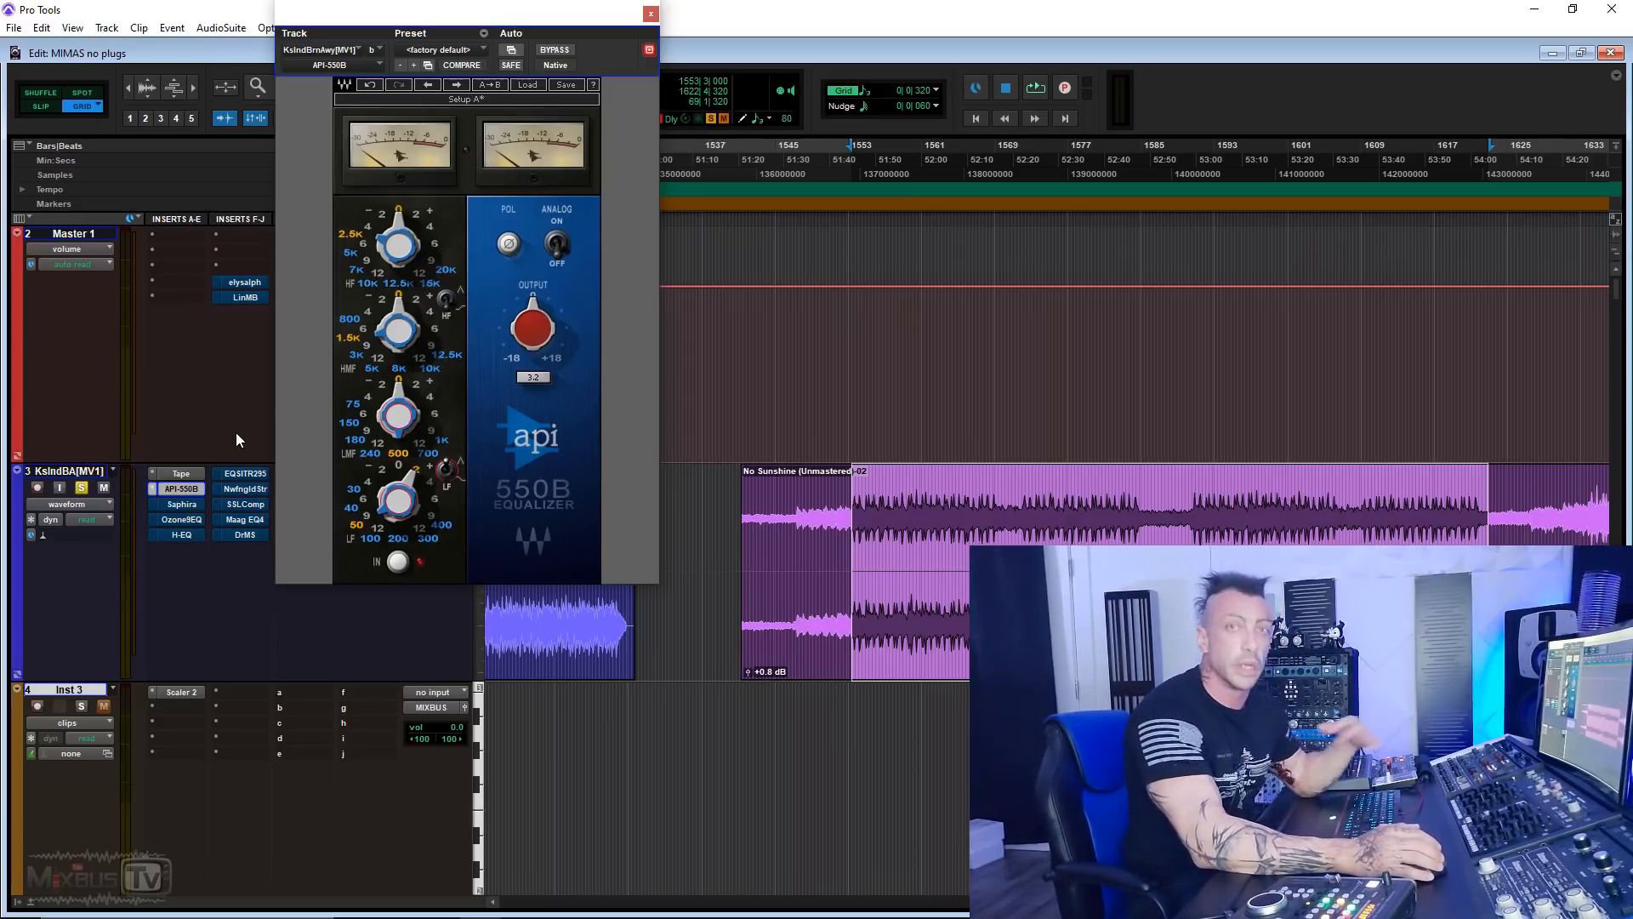
Step: Open the Saphira insert on track 3, close the API-550B and show Saphira's harmonics display
left_click(181, 510)
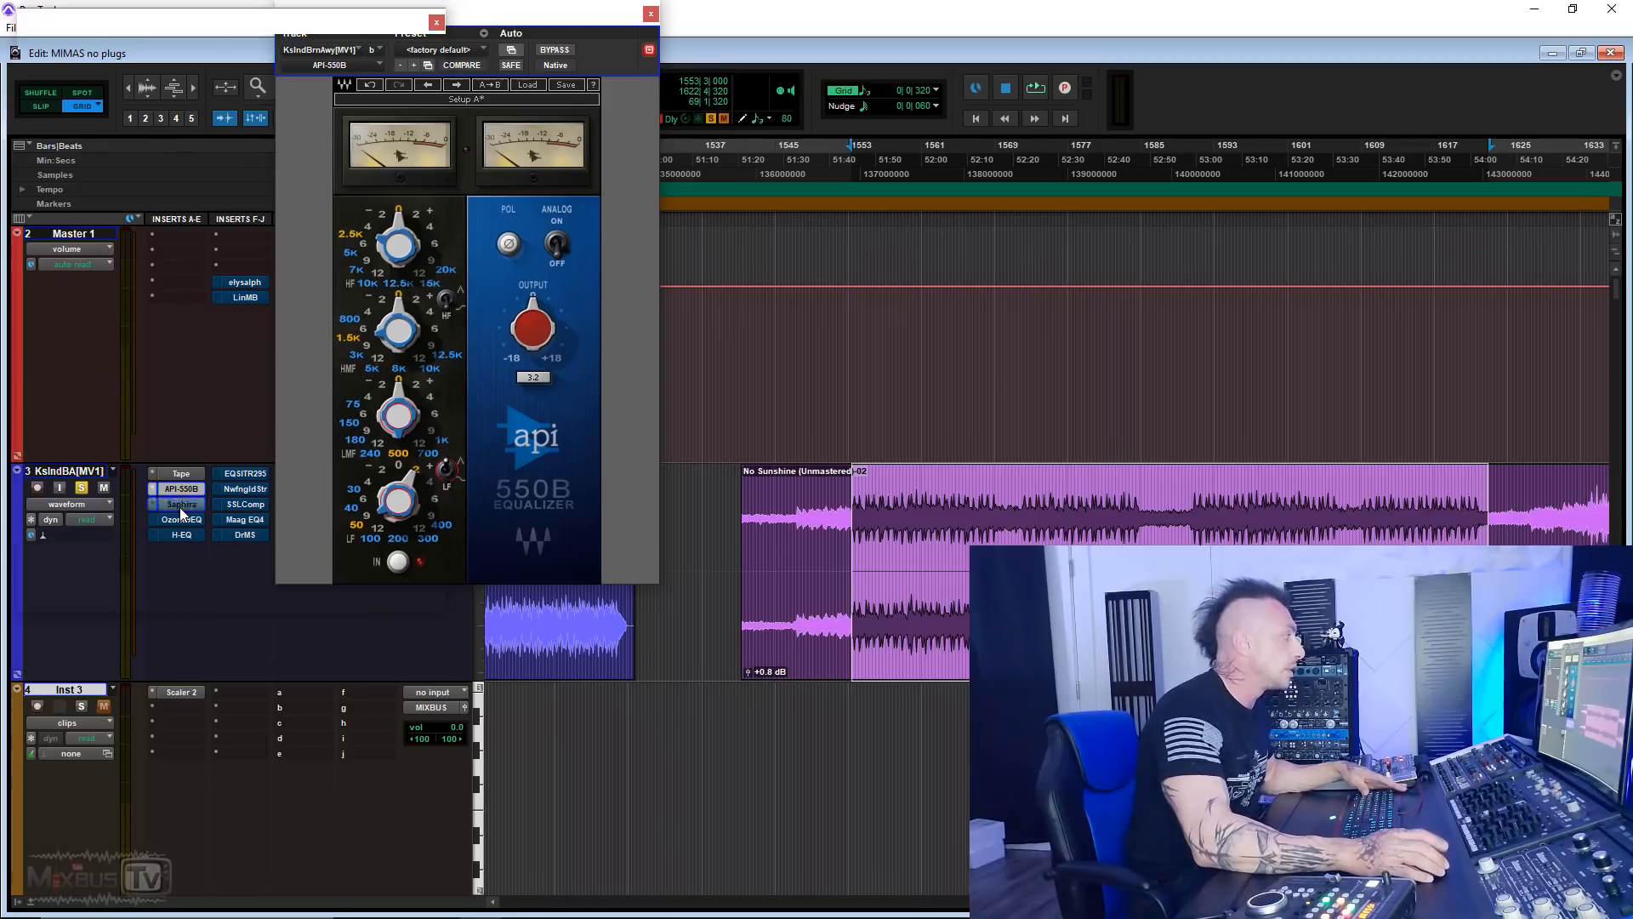
left_click(651, 15)
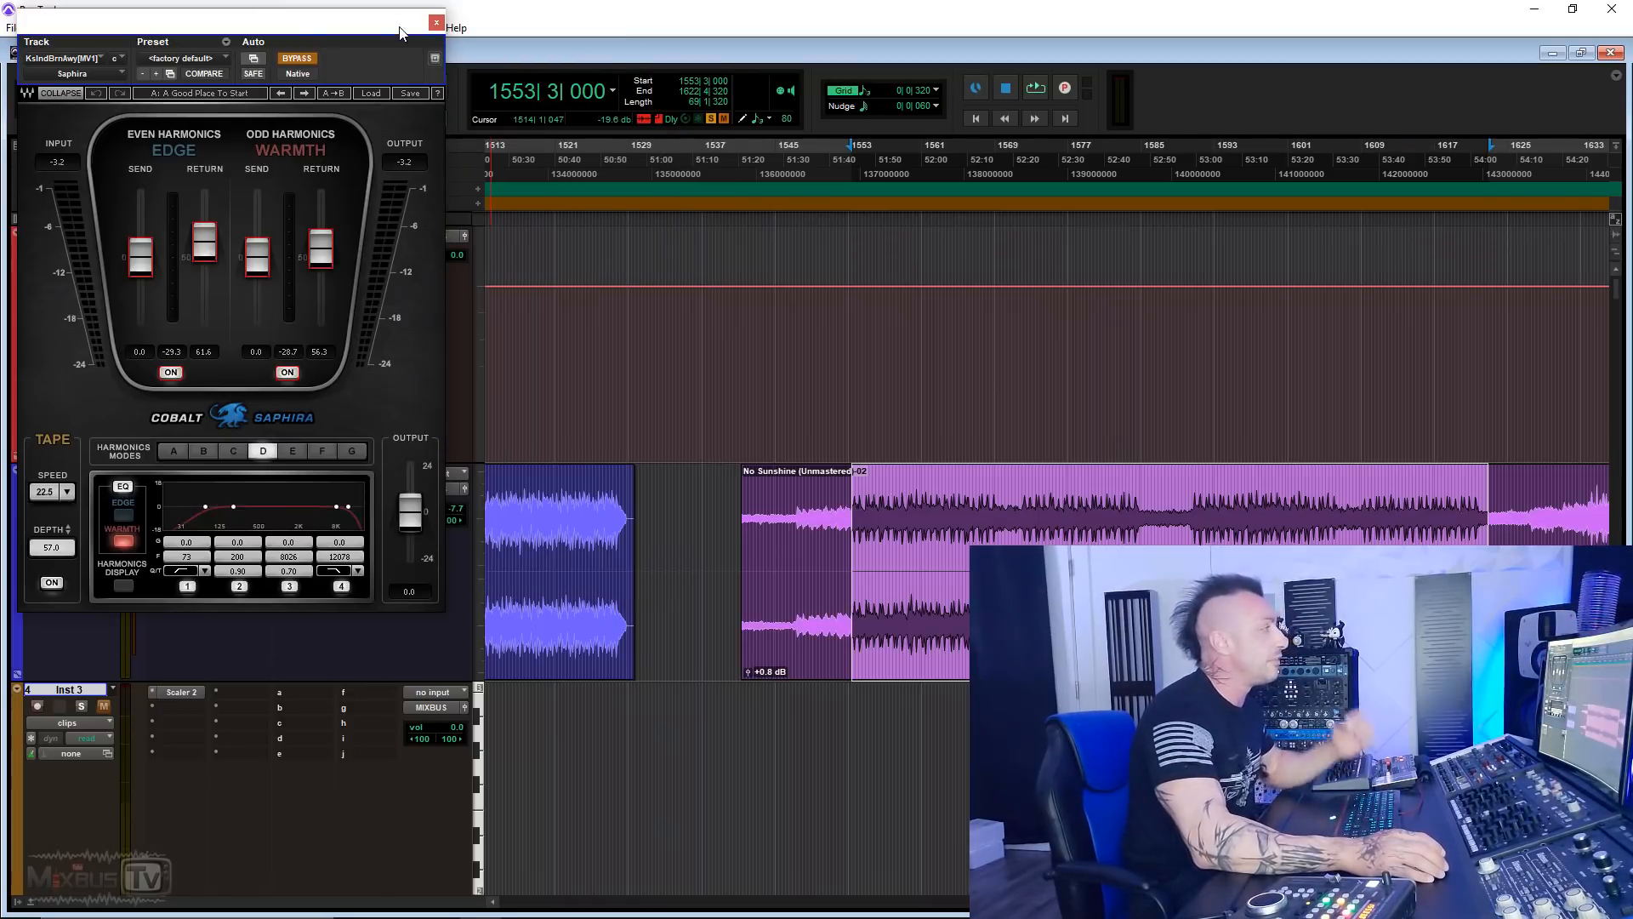
left_click_drag(390, 29, 525, 36)
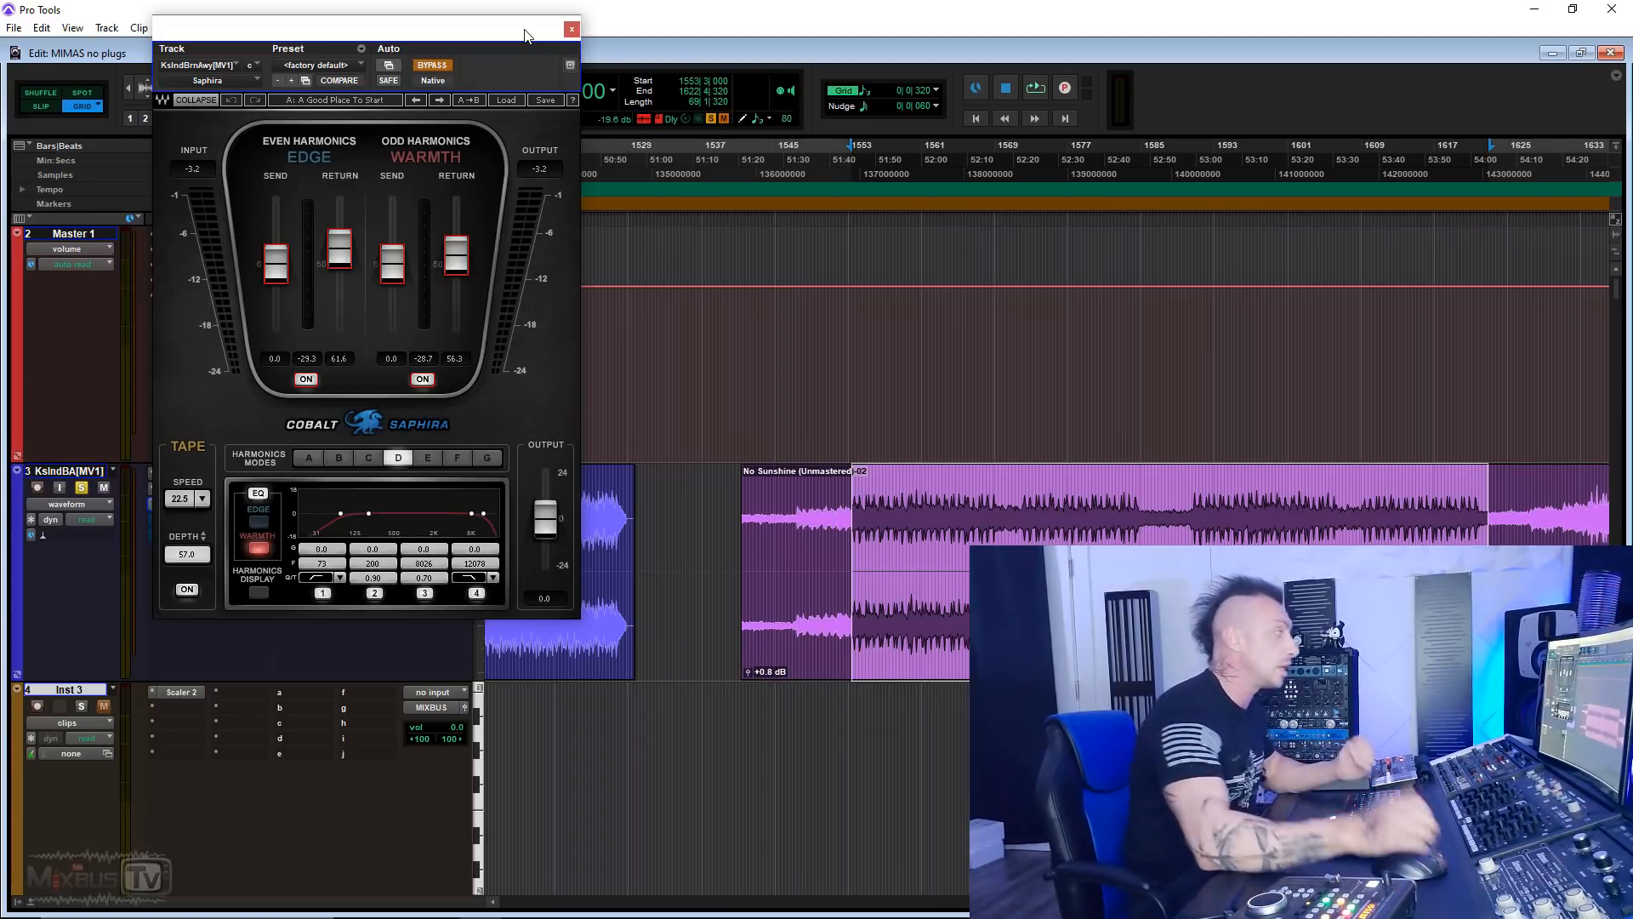
left_click_drag(512, 45, 514, 40)
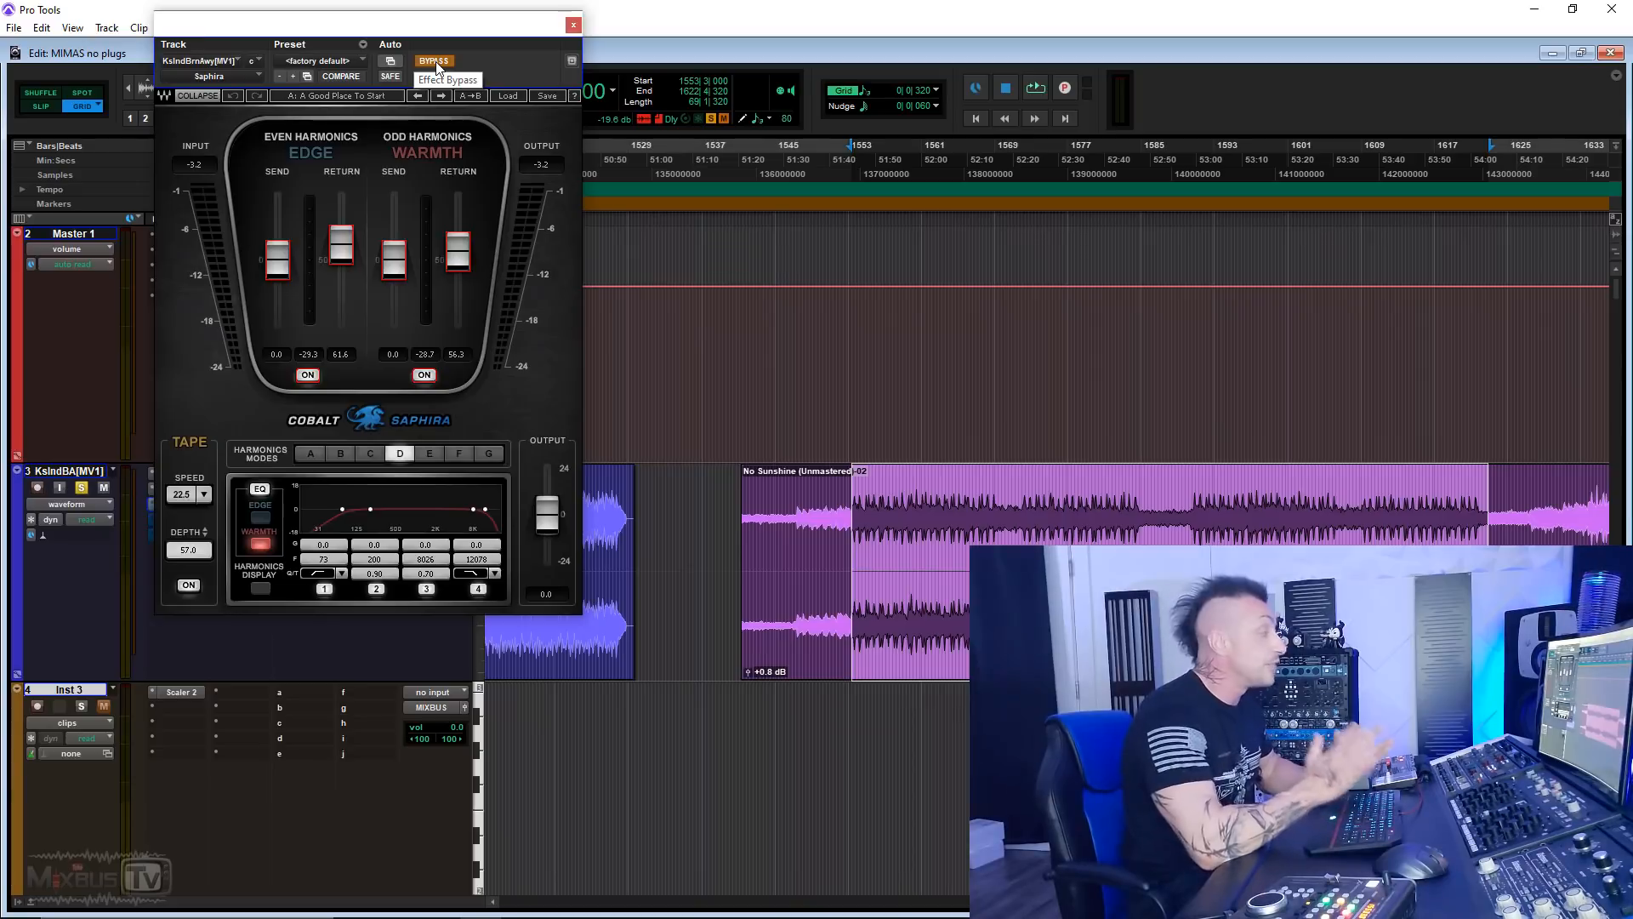
left_click(262, 588)
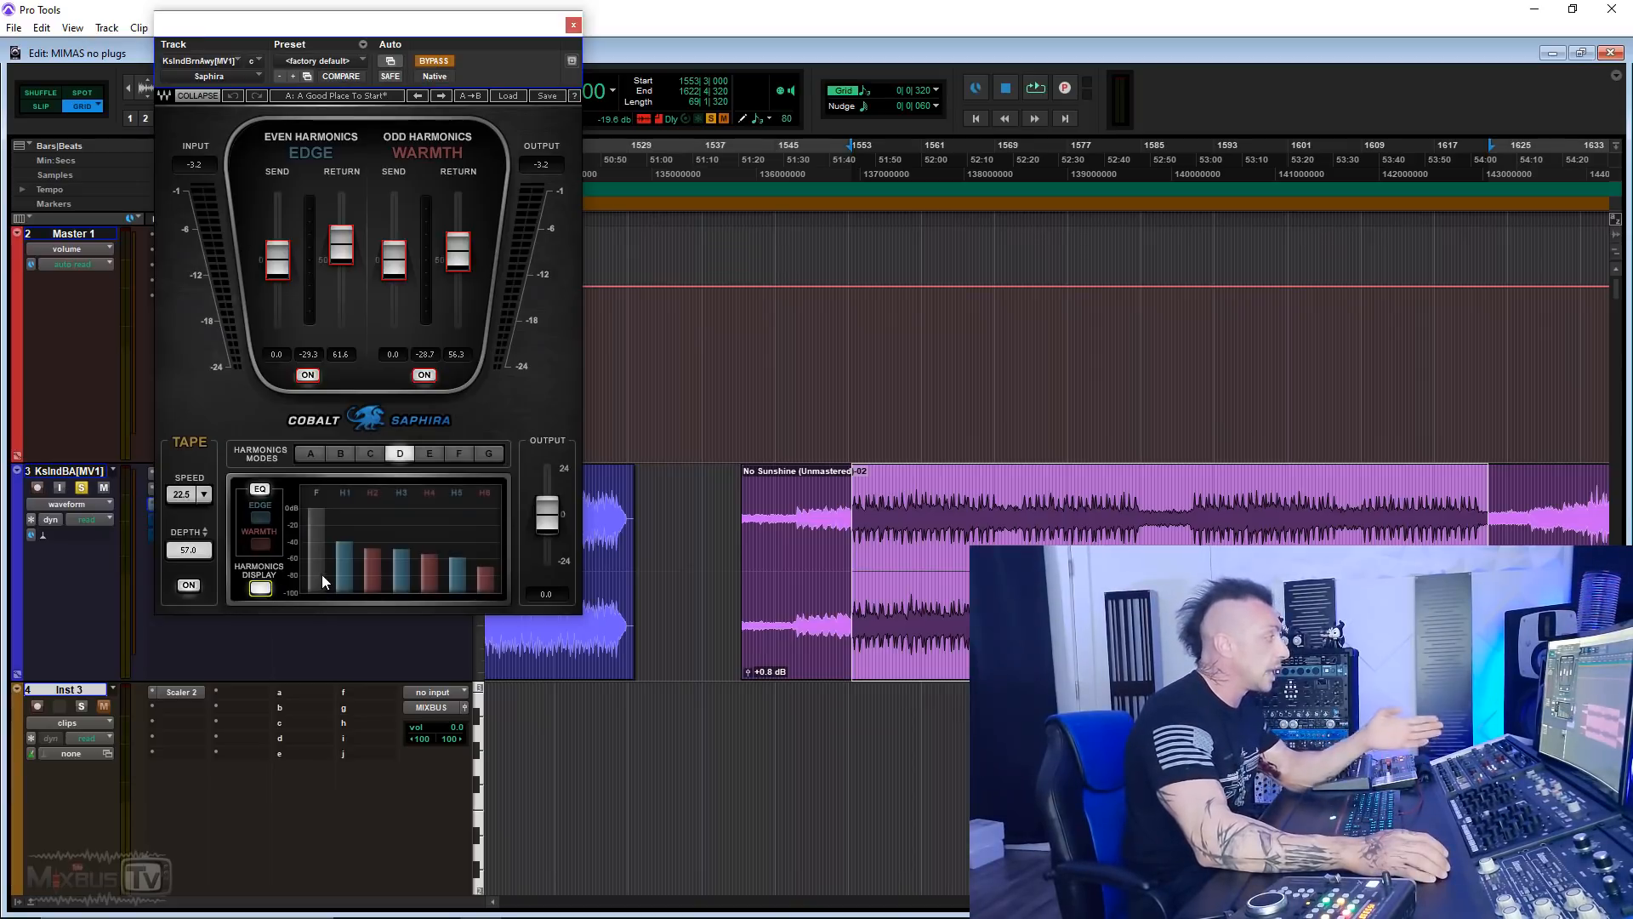
Step: Step through Saphira's harmonics modes A to G to examine the harmonic content of each
left_click(308, 453)
left_click(339, 454)
left_click(368, 455)
left_click(398, 453)
left_click(429, 454)
left_click(459, 453)
left_click(490, 455)
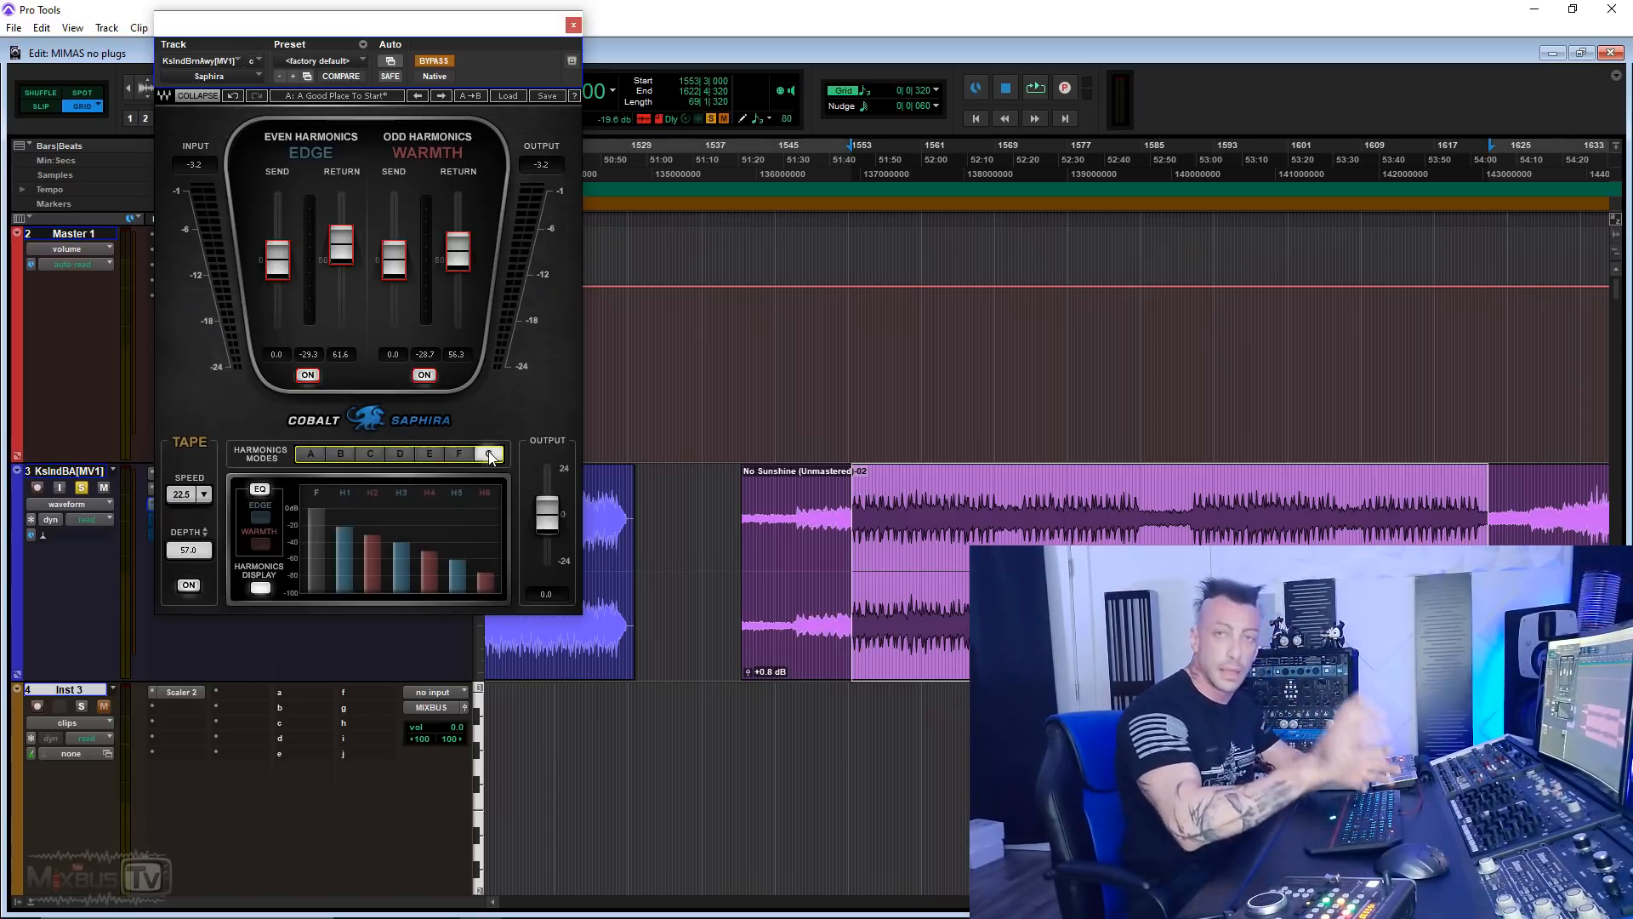
Step: Turn off Saphira's Tape section and bypass, and select harmonics mode A with the Edge and Warmth returns at 50.0 and 40.2
left_click_drag(410, 70, 462, 67)
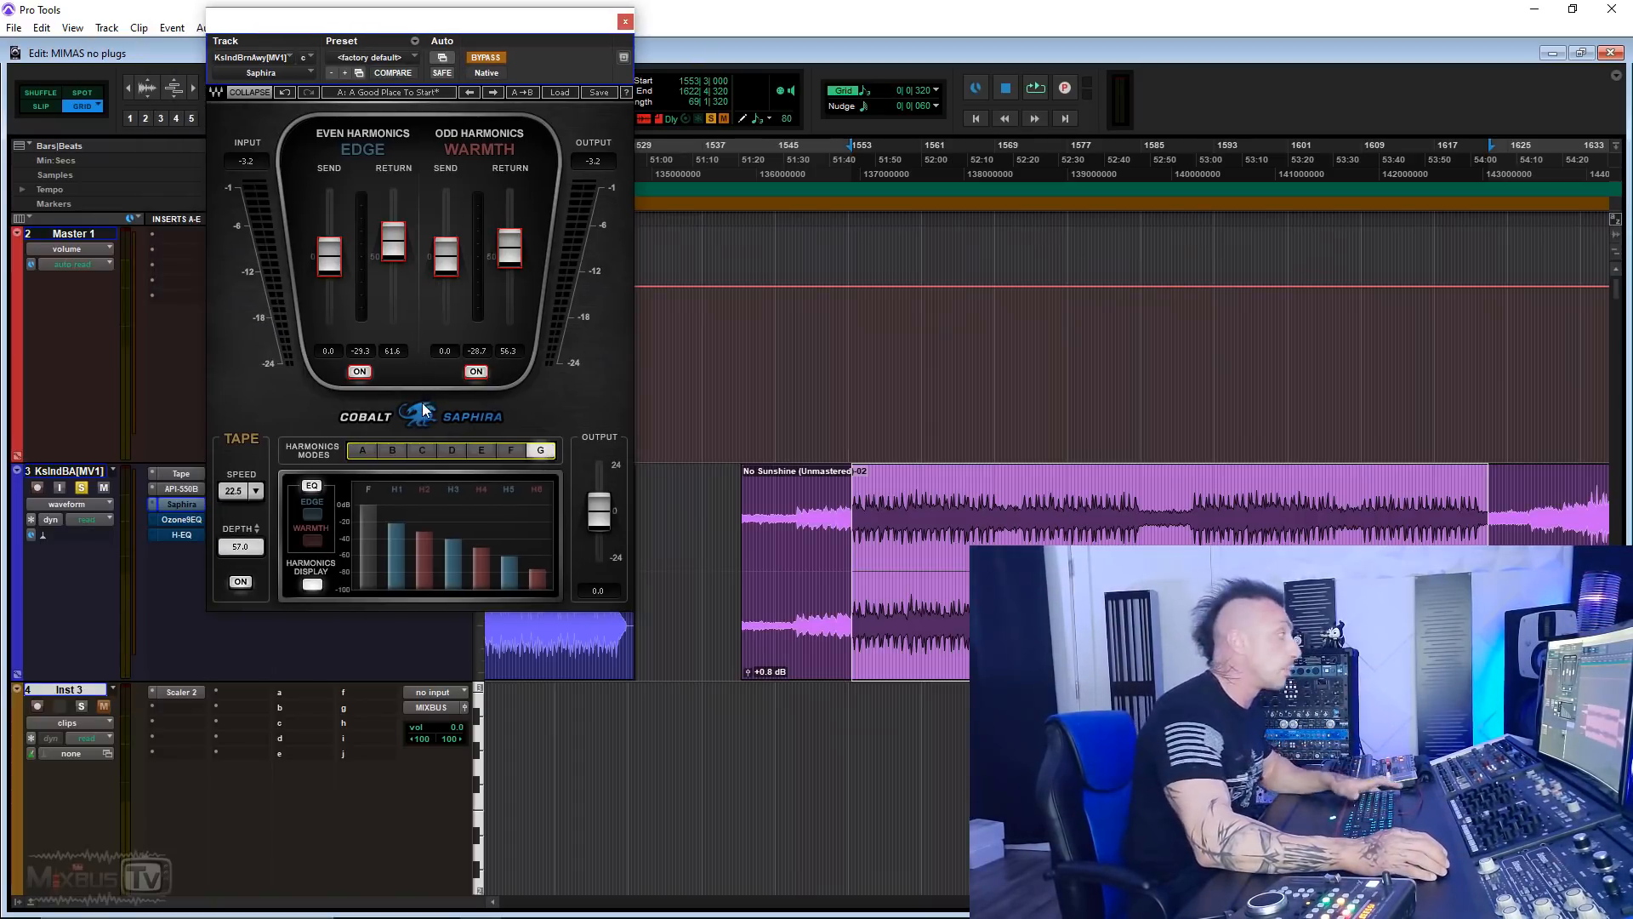
left_click(243, 583)
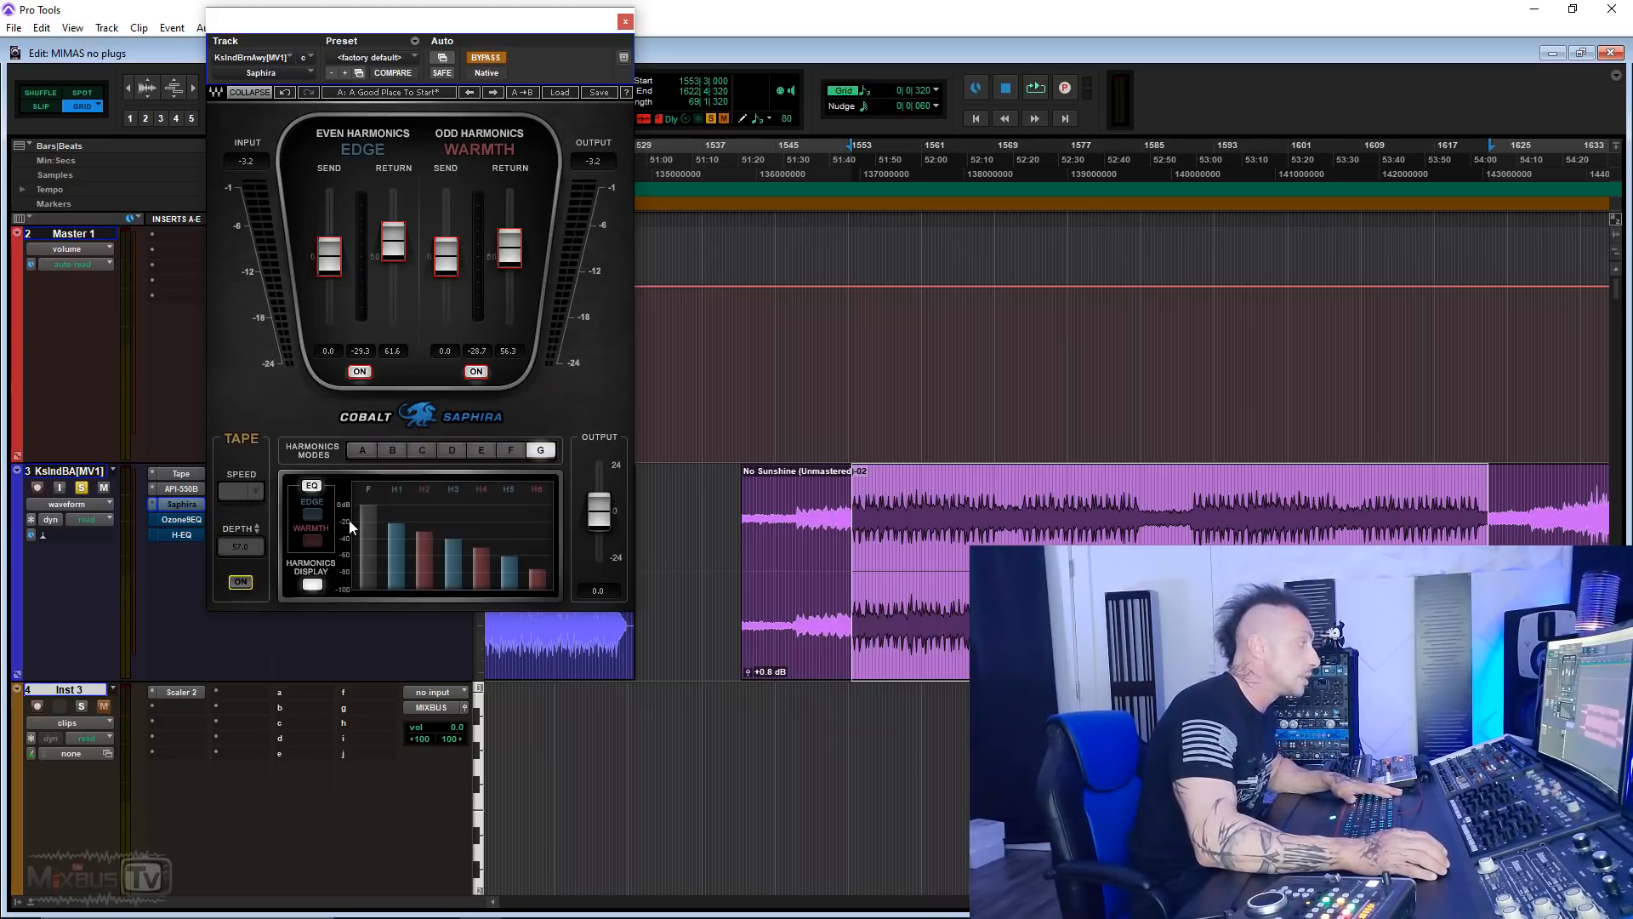
left_click(315, 514)
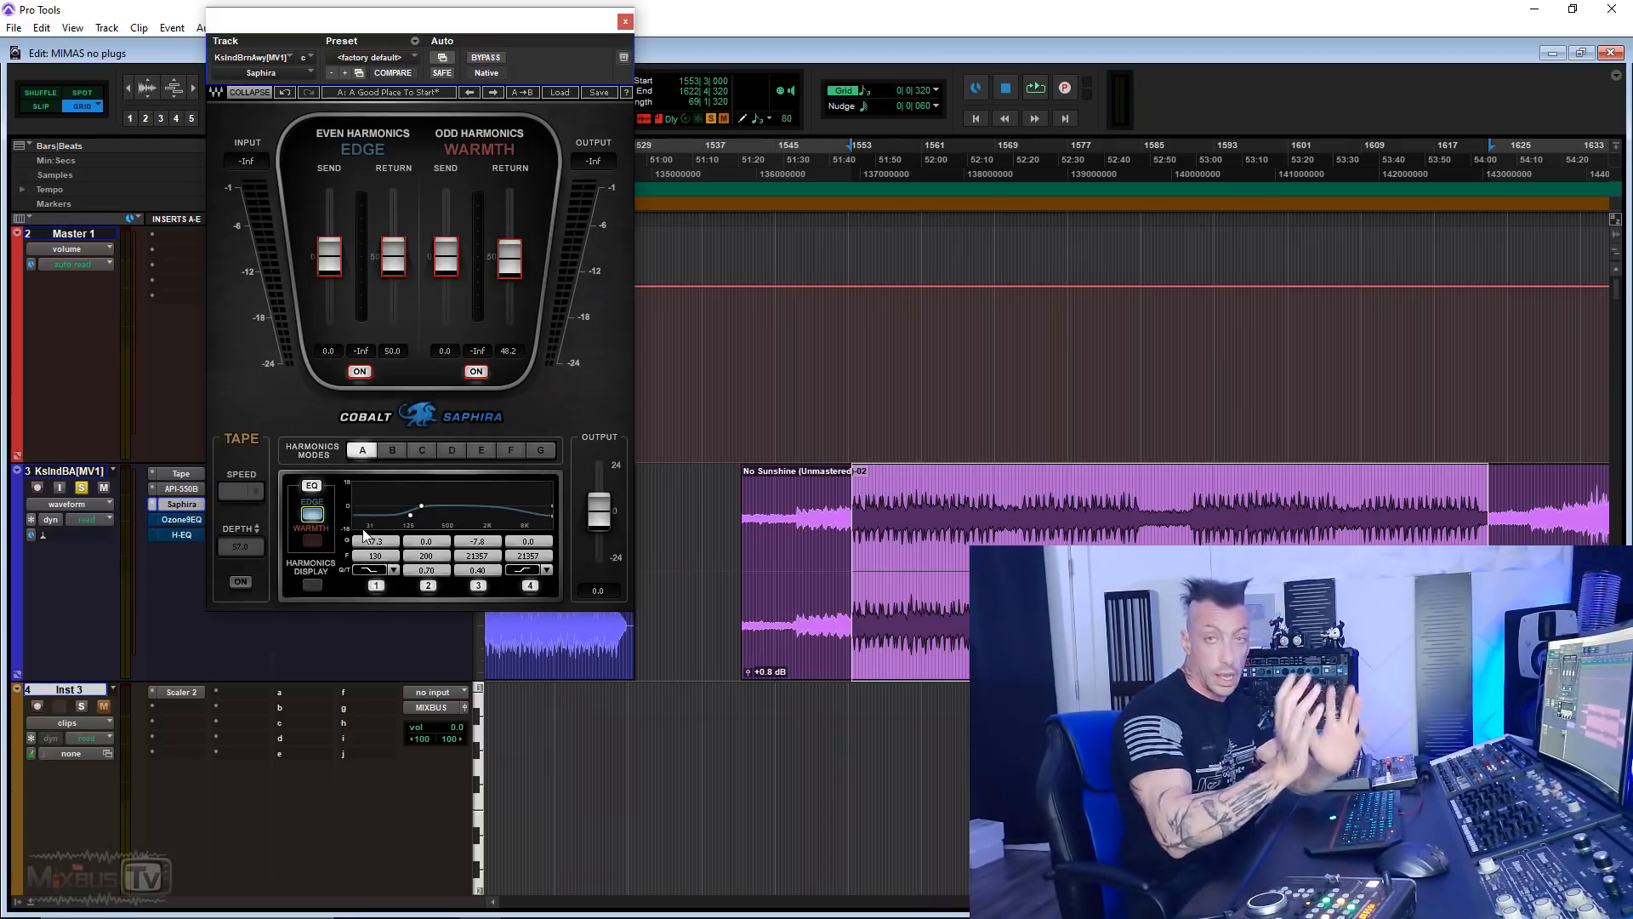
Step: Make Edge EQ band 1 a high-pass at 589 Hz, zero band 3's gain, and raise the Warmth EQ's low cut frequency
left_click(378, 571)
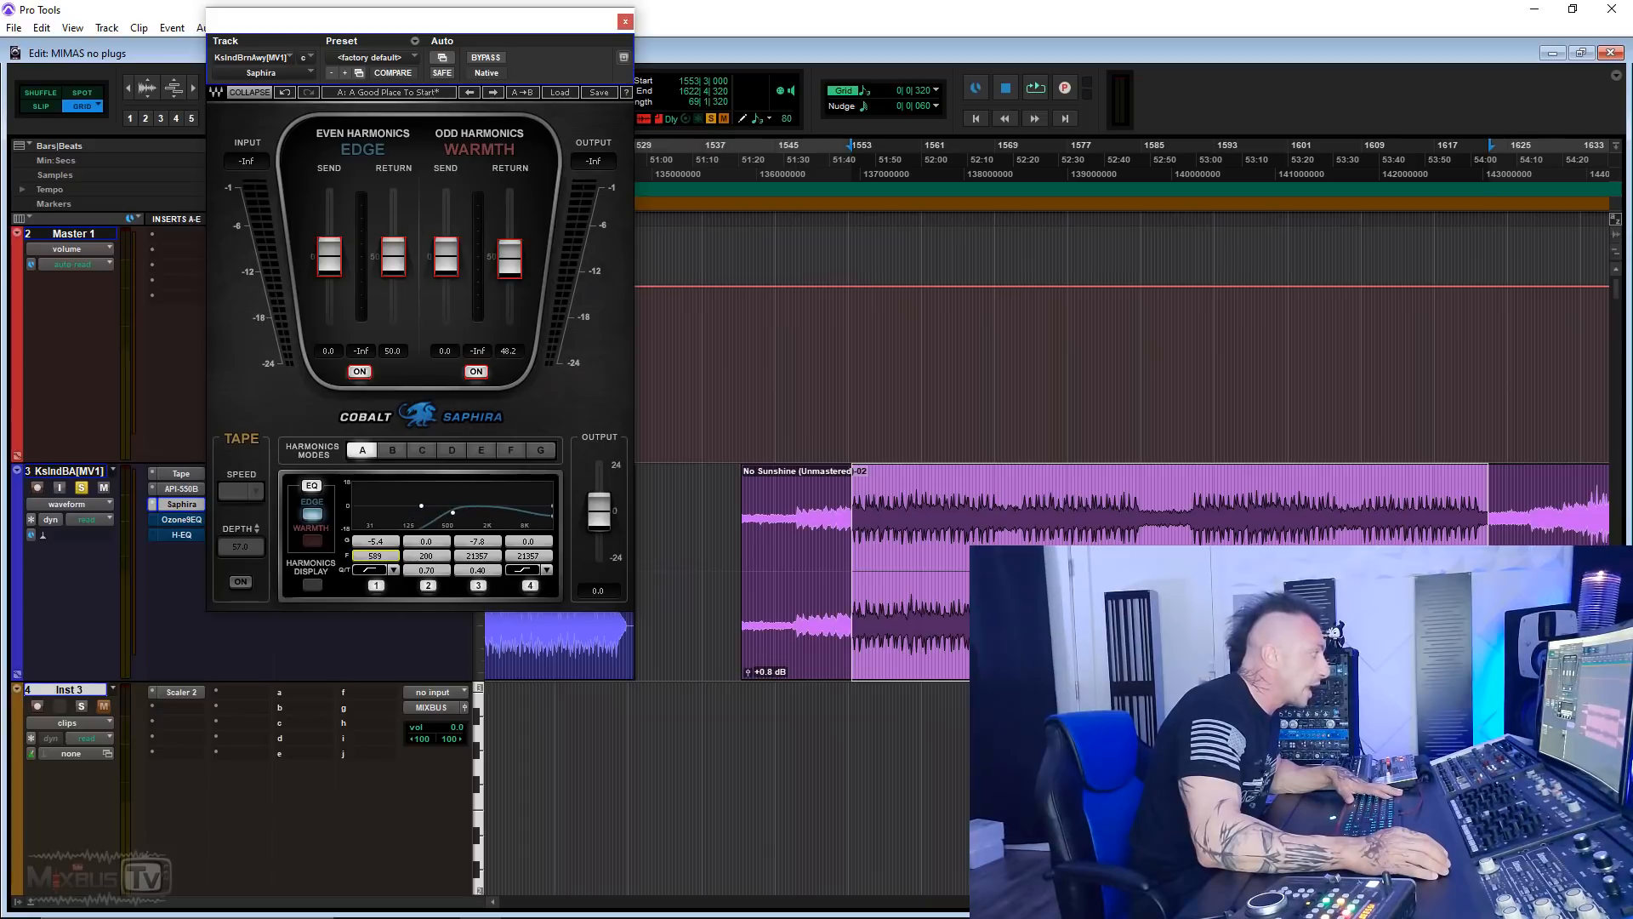
key("alt")
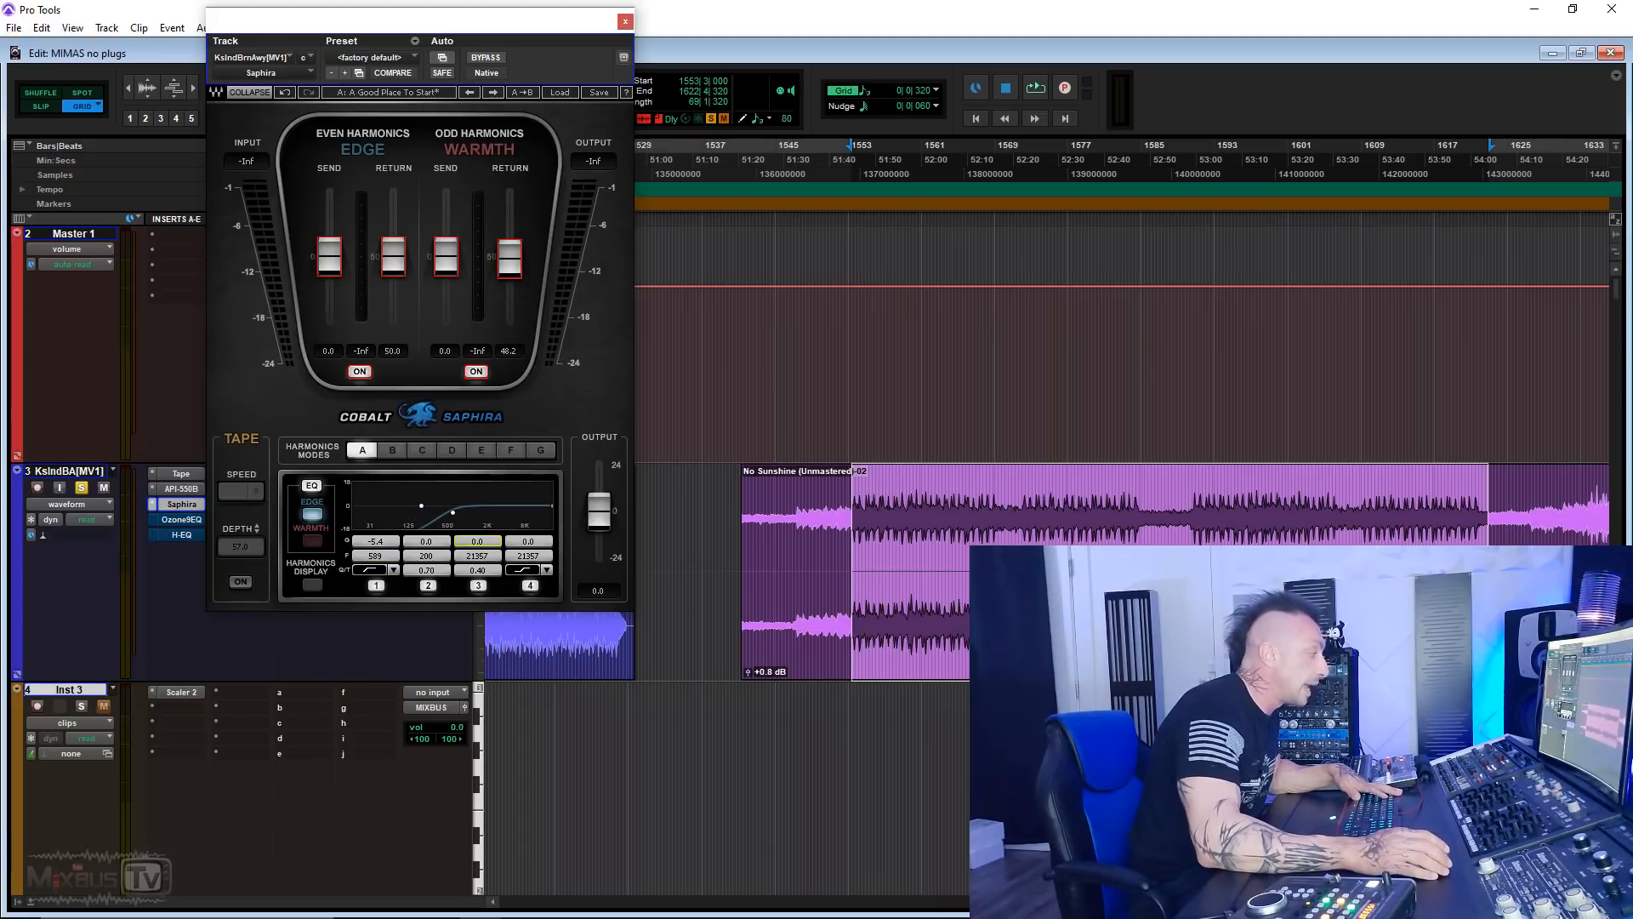
left_click(320, 541)
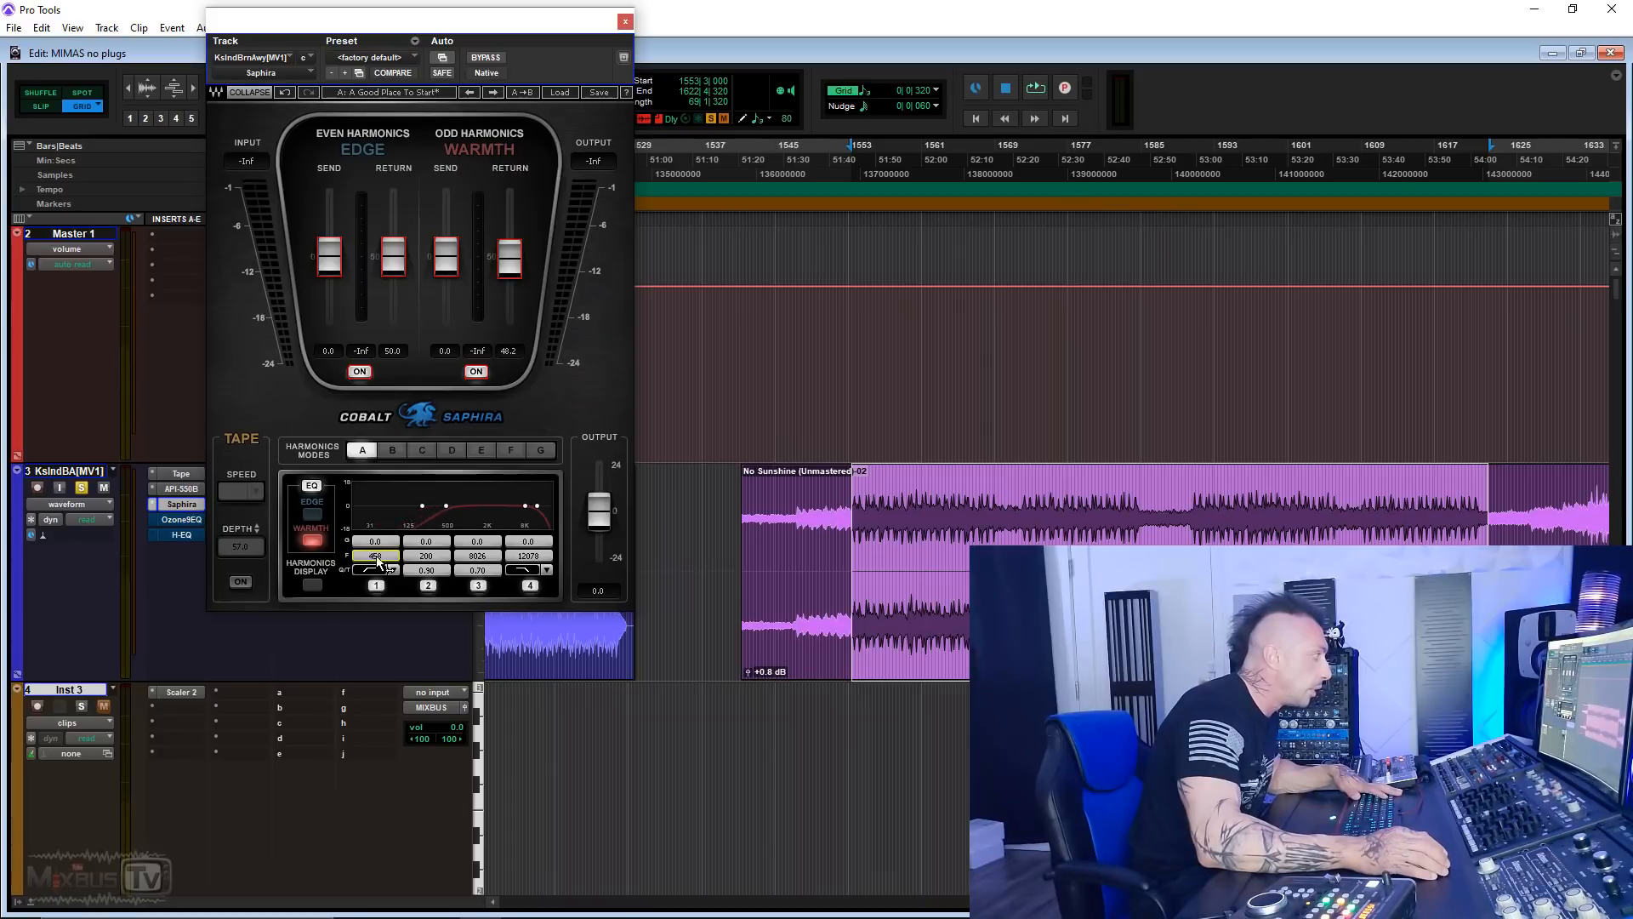
Step: Audition Saphira's harmonics modes B to E during playback, with the Warmth return raised to 60.0
key("space")
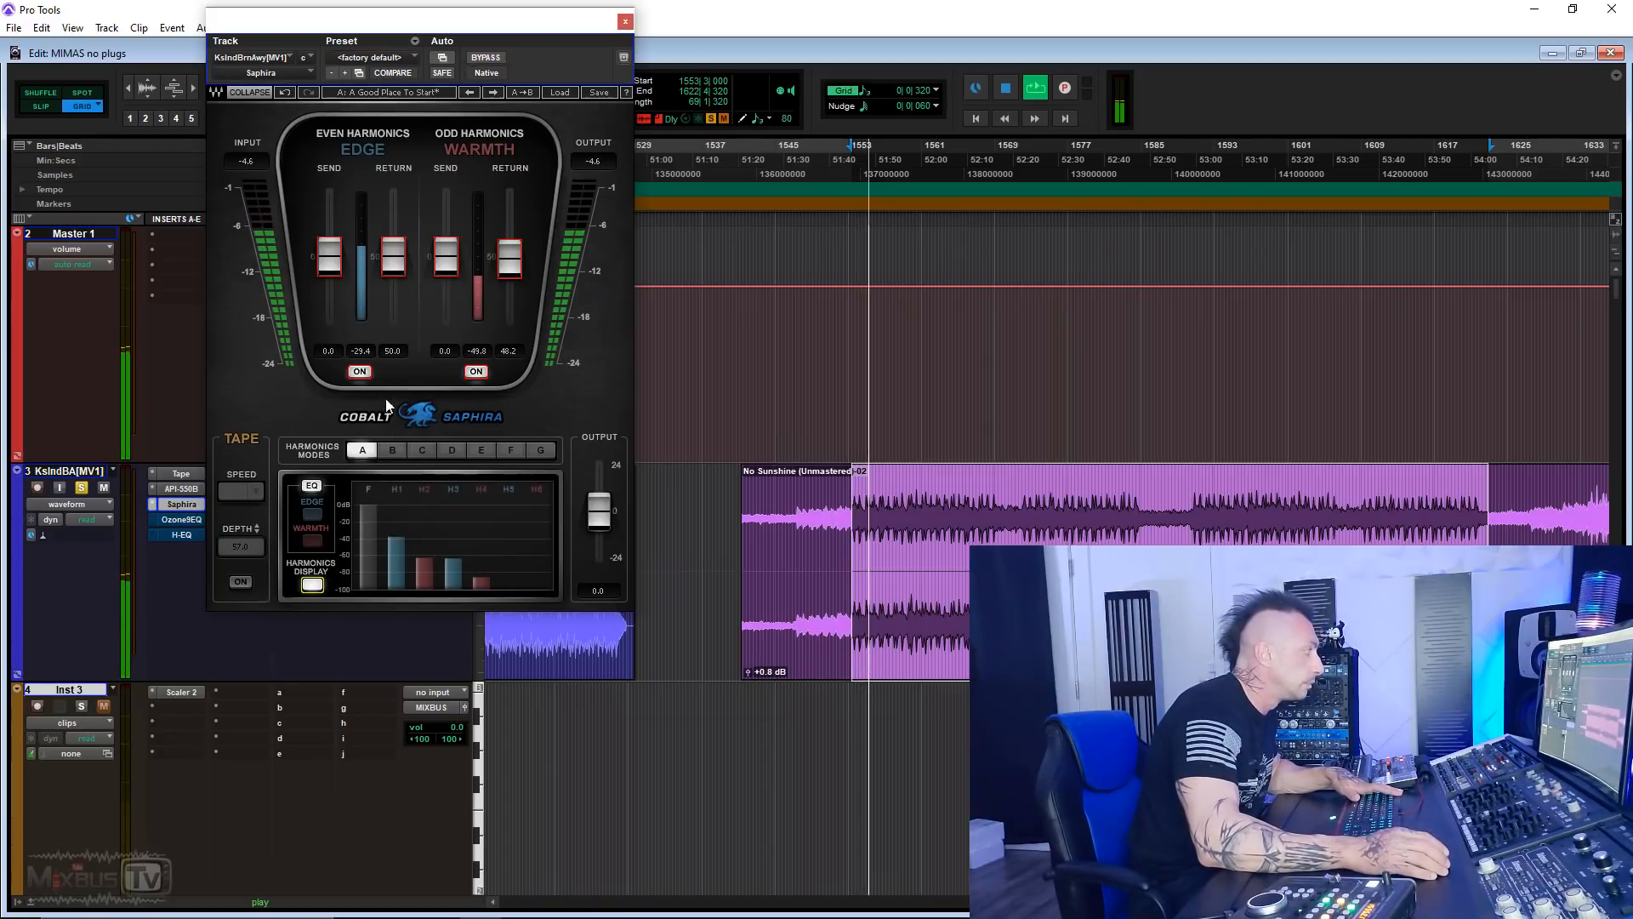
left_click(392, 450)
left_click_drag(501, 314, 509, 242)
left_click(423, 450)
left_click(451, 450)
left_click(482, 450)
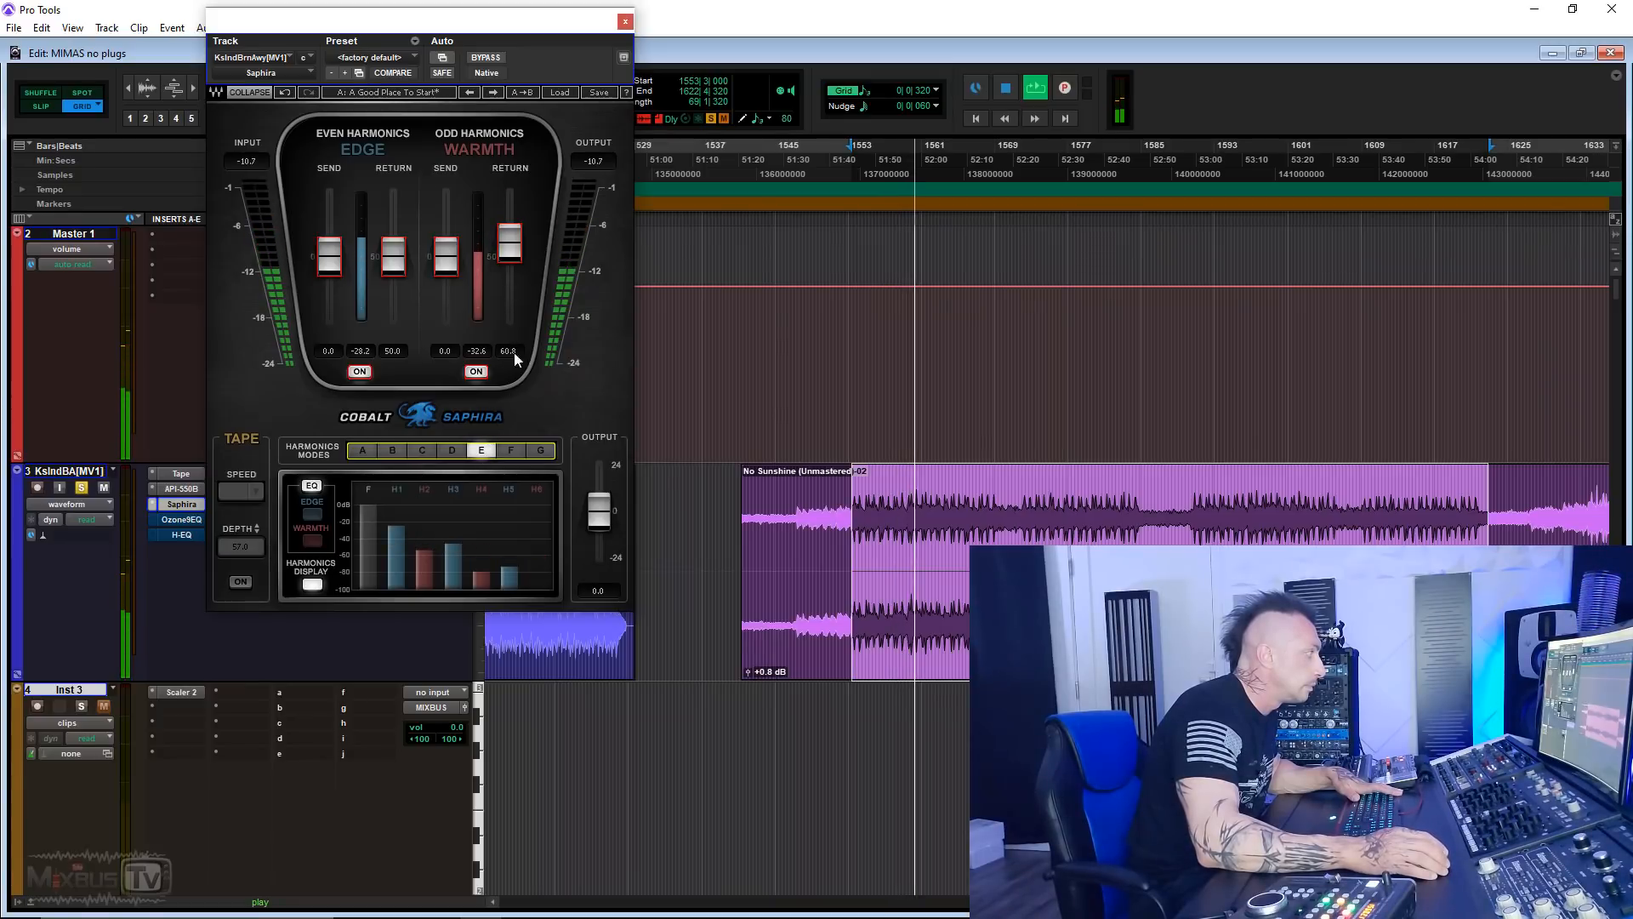
Step: Audition Saphira's harmonics mode G, lower the Warmth return to 52.4, and switch to harmonics mode B
left_click(534, 453)
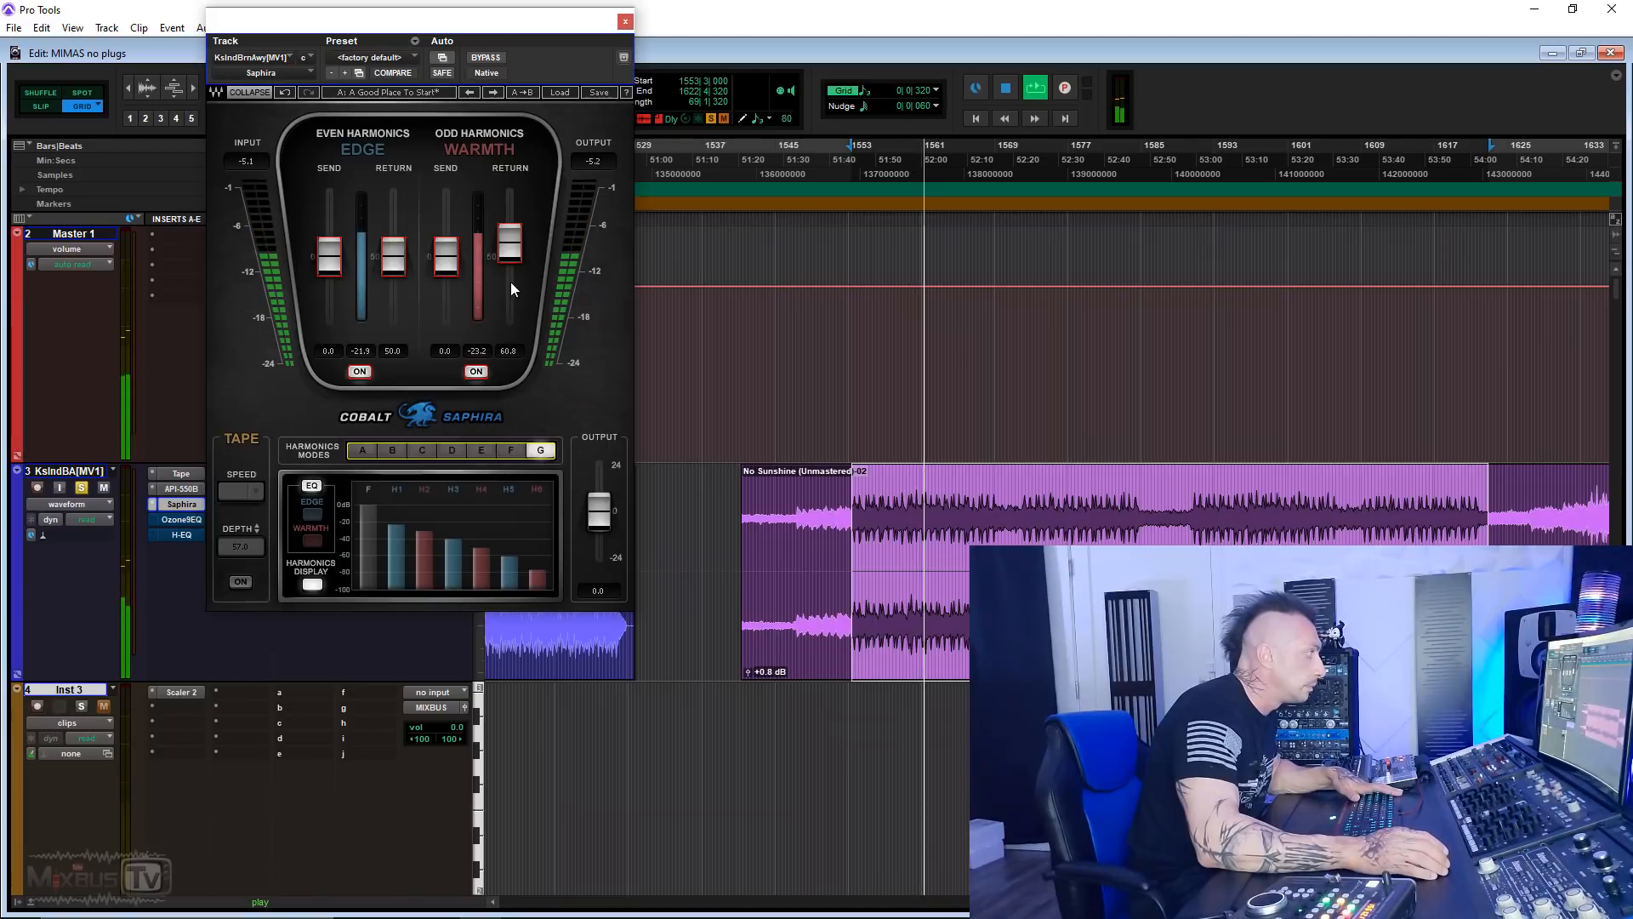
left_click_drag(508, 242, 509, 252)
left_click(396, 451)
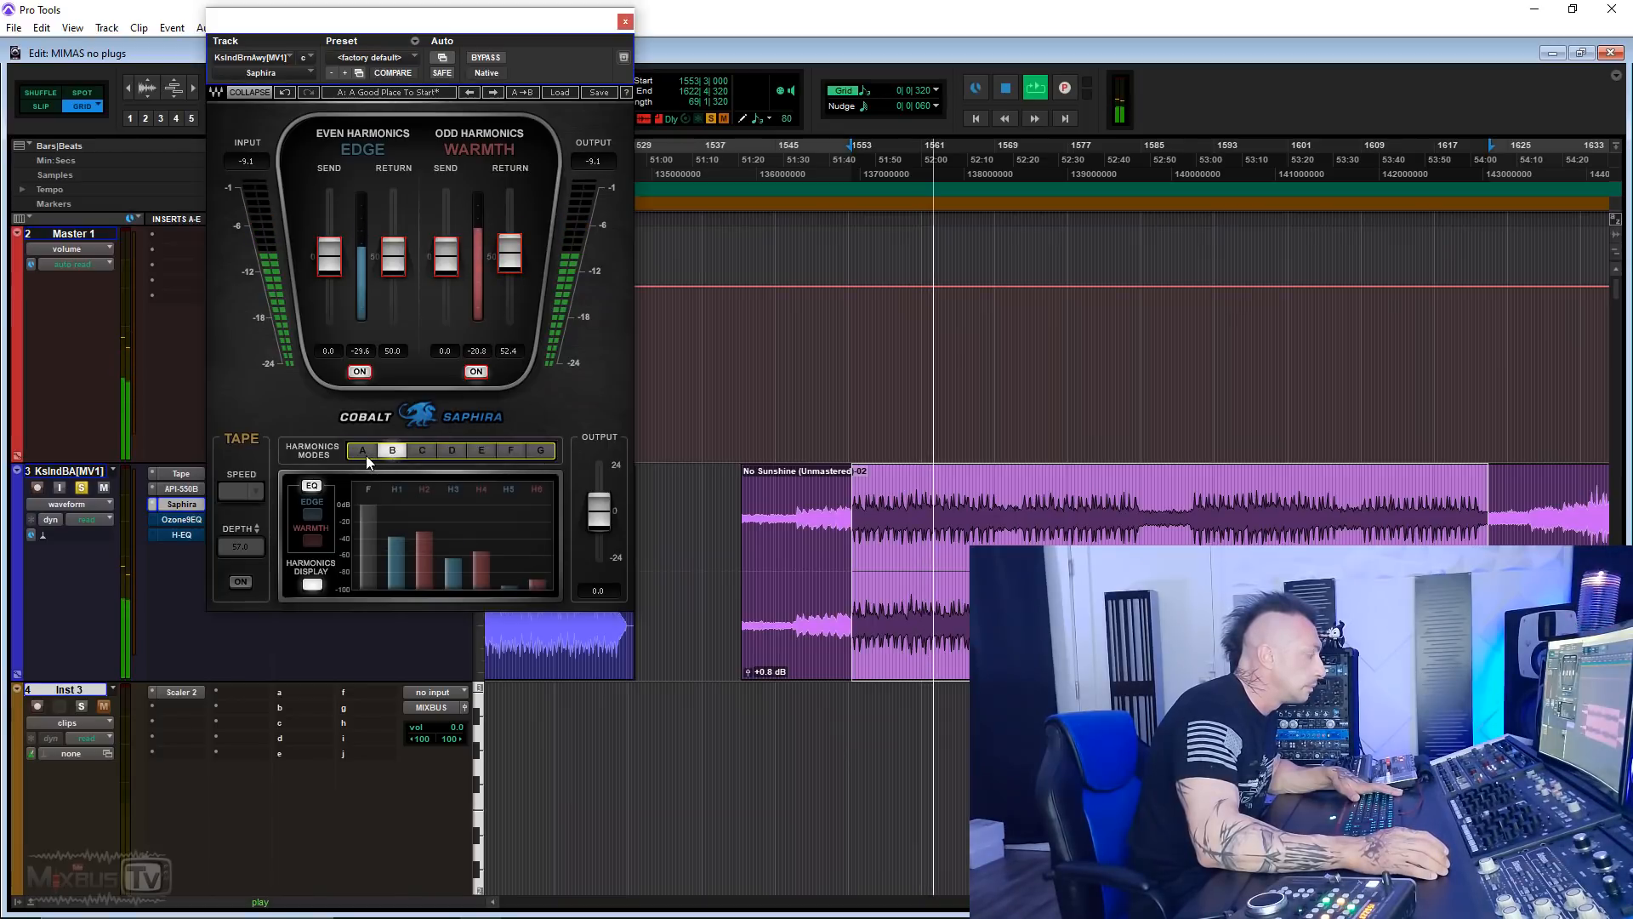
Step: Set Saphira's Edge send to -10.9 and return to 61.5, and its Warmth send to -6.7 and return to 65.7, and stop playback
left_click_drag(510, 252, 445, 270)
left_click_drag(329, 256, 393, 262)
left_click_drag(510, 254, 509, 244)
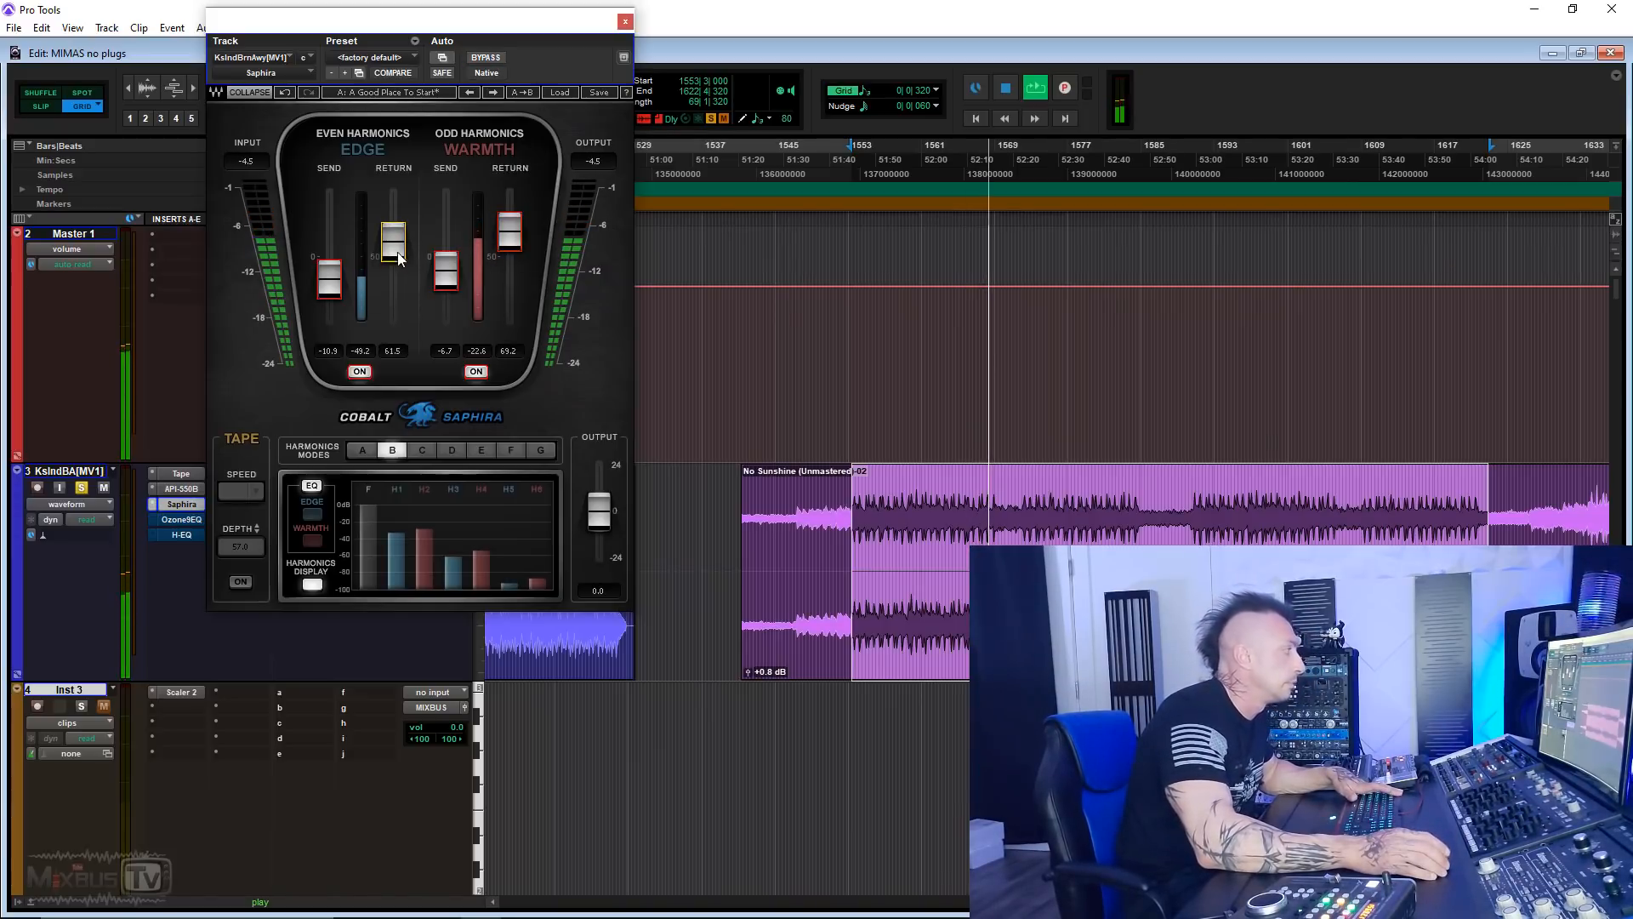
left_click_drag(517, 248, 516, 254)
key("space")
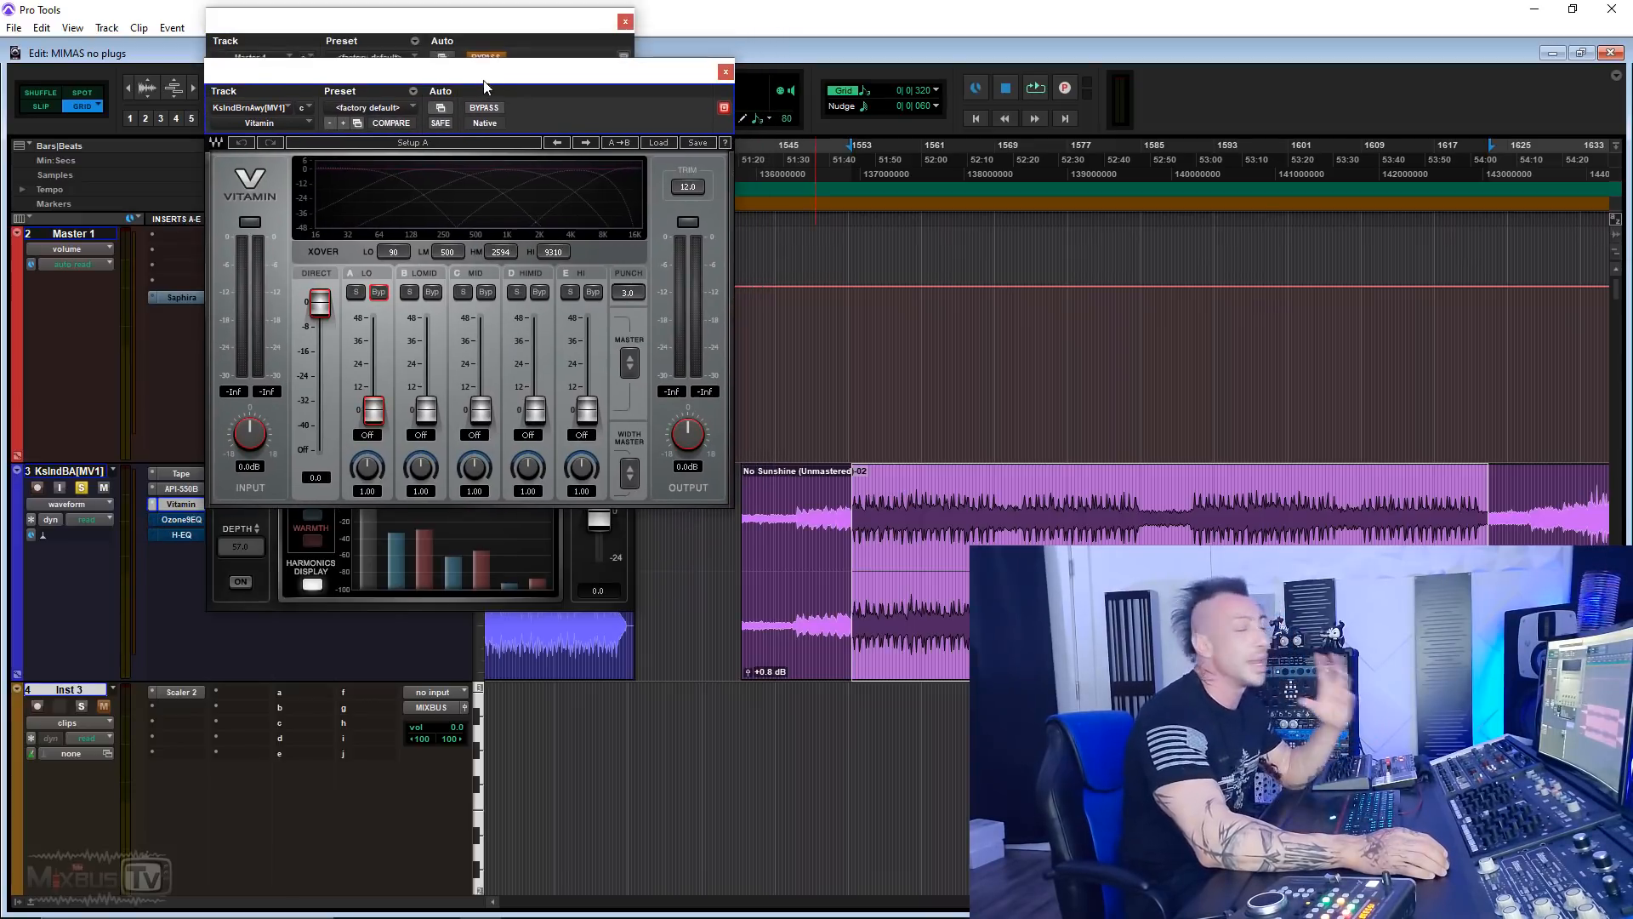
Step: Play the track and set Vitamin's Hi band crossover to 2613 Hz and its level to 12.4
left_click_drag(490, 70, 481, 113)
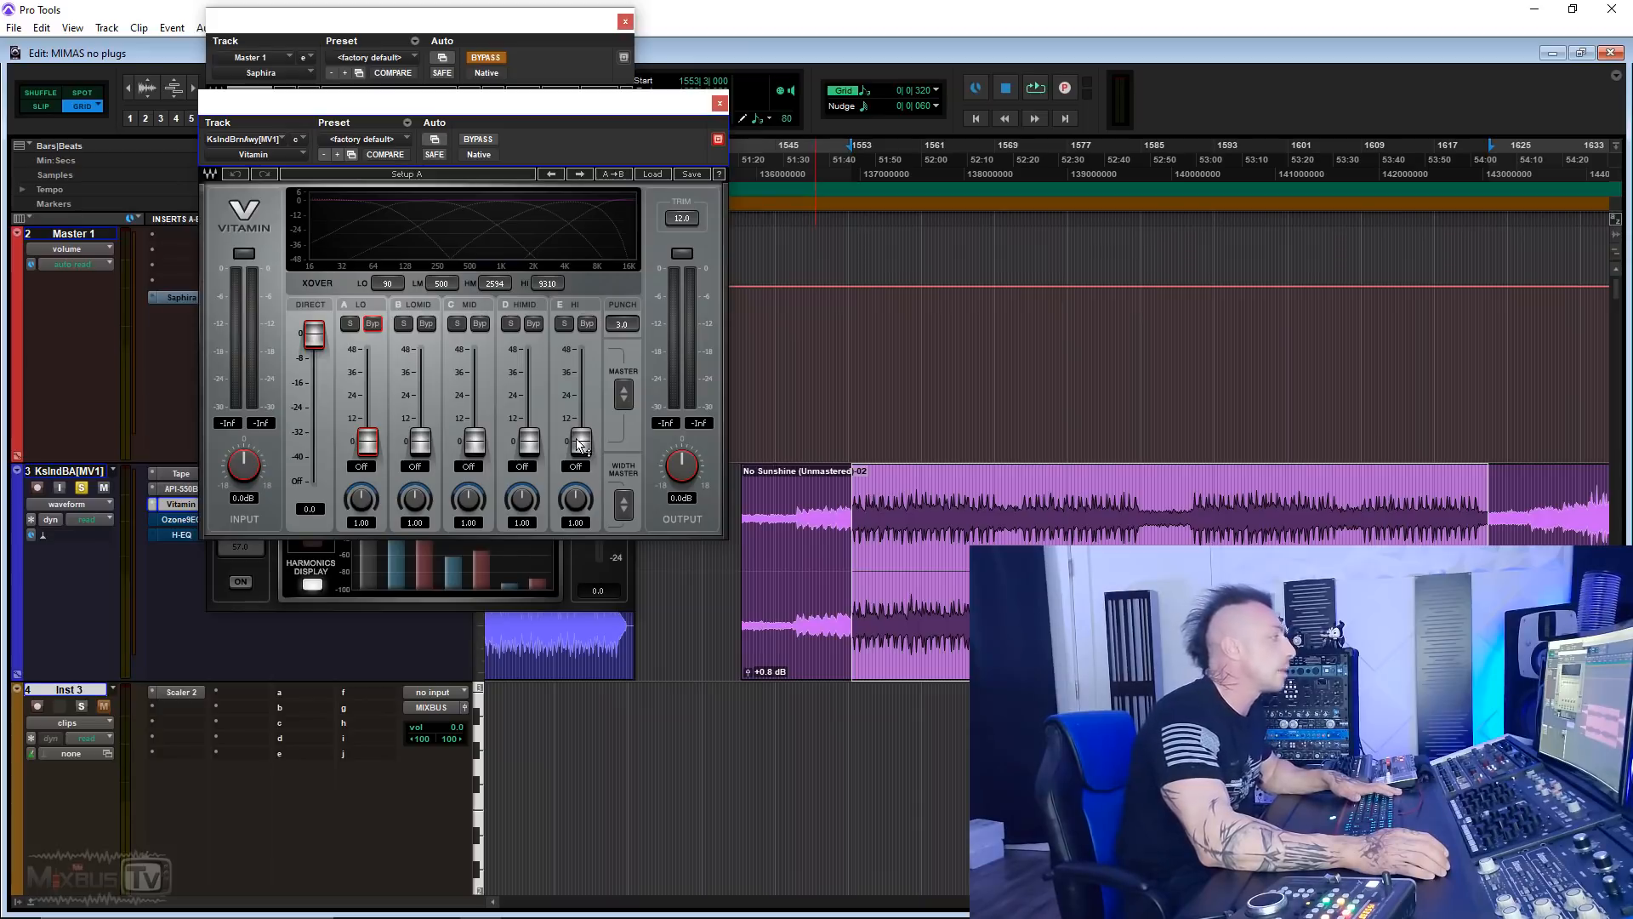
left_click_drag(581, 443, 581, 390)
key("space")
left_click_drag(547, 284, 547, 315)
left_click_drag(581, 389, 581, 418)
left_click_drag(595, 109, 610, 117)
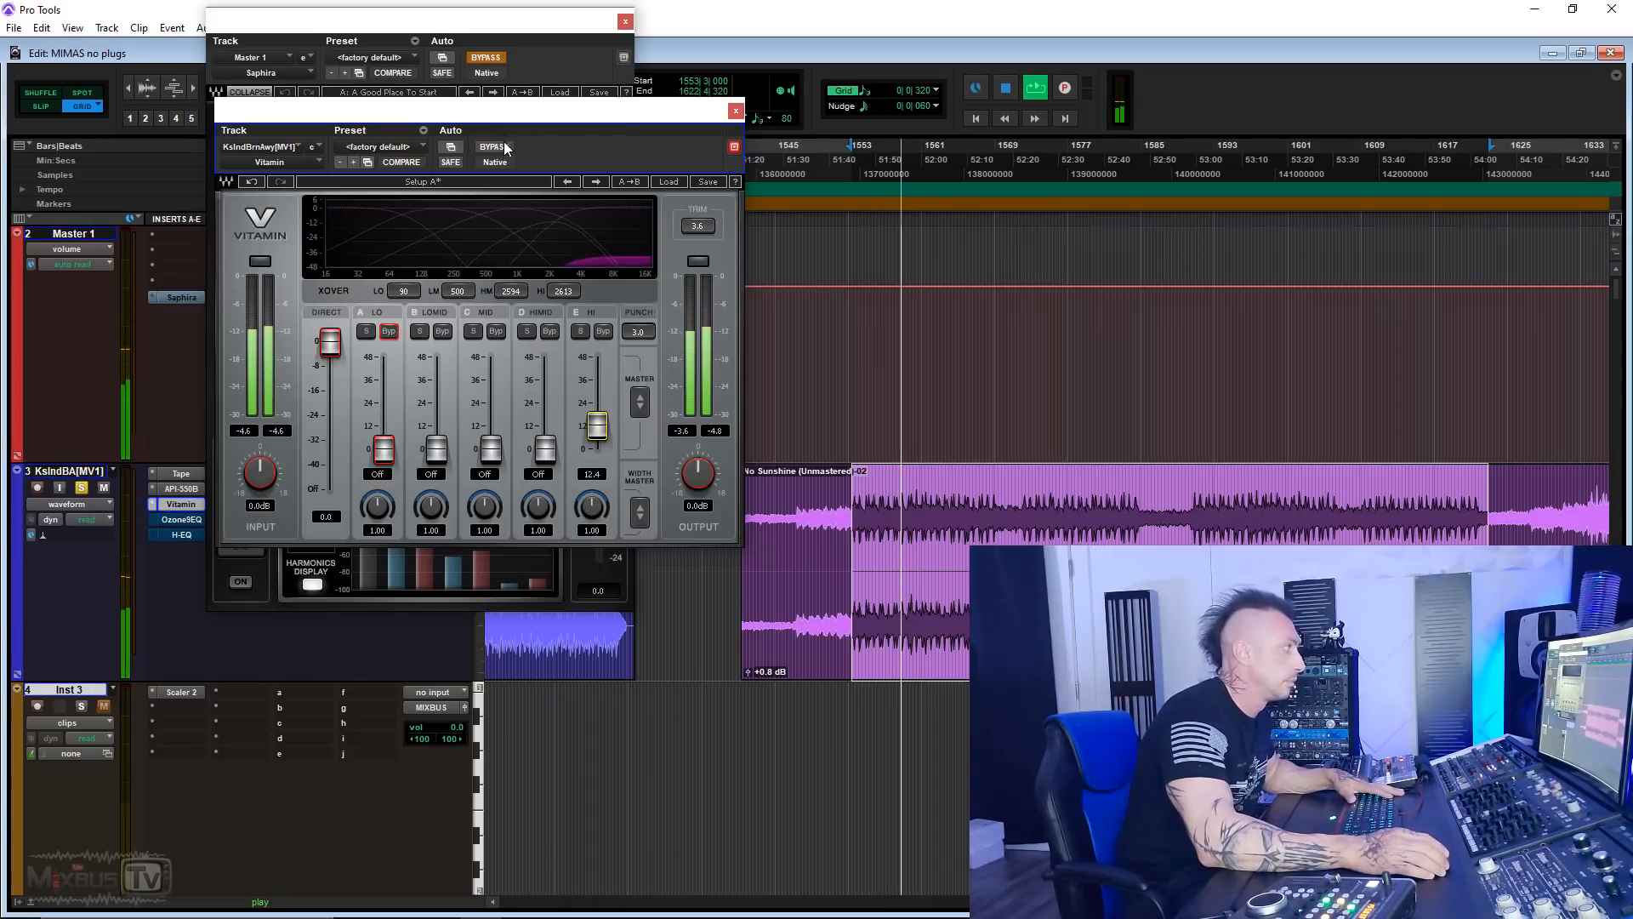
Step: Compare Saphira on the Master track with Vitamin by switching their bypasses during playback
left_click(498, 58)
left_click(646, 131)
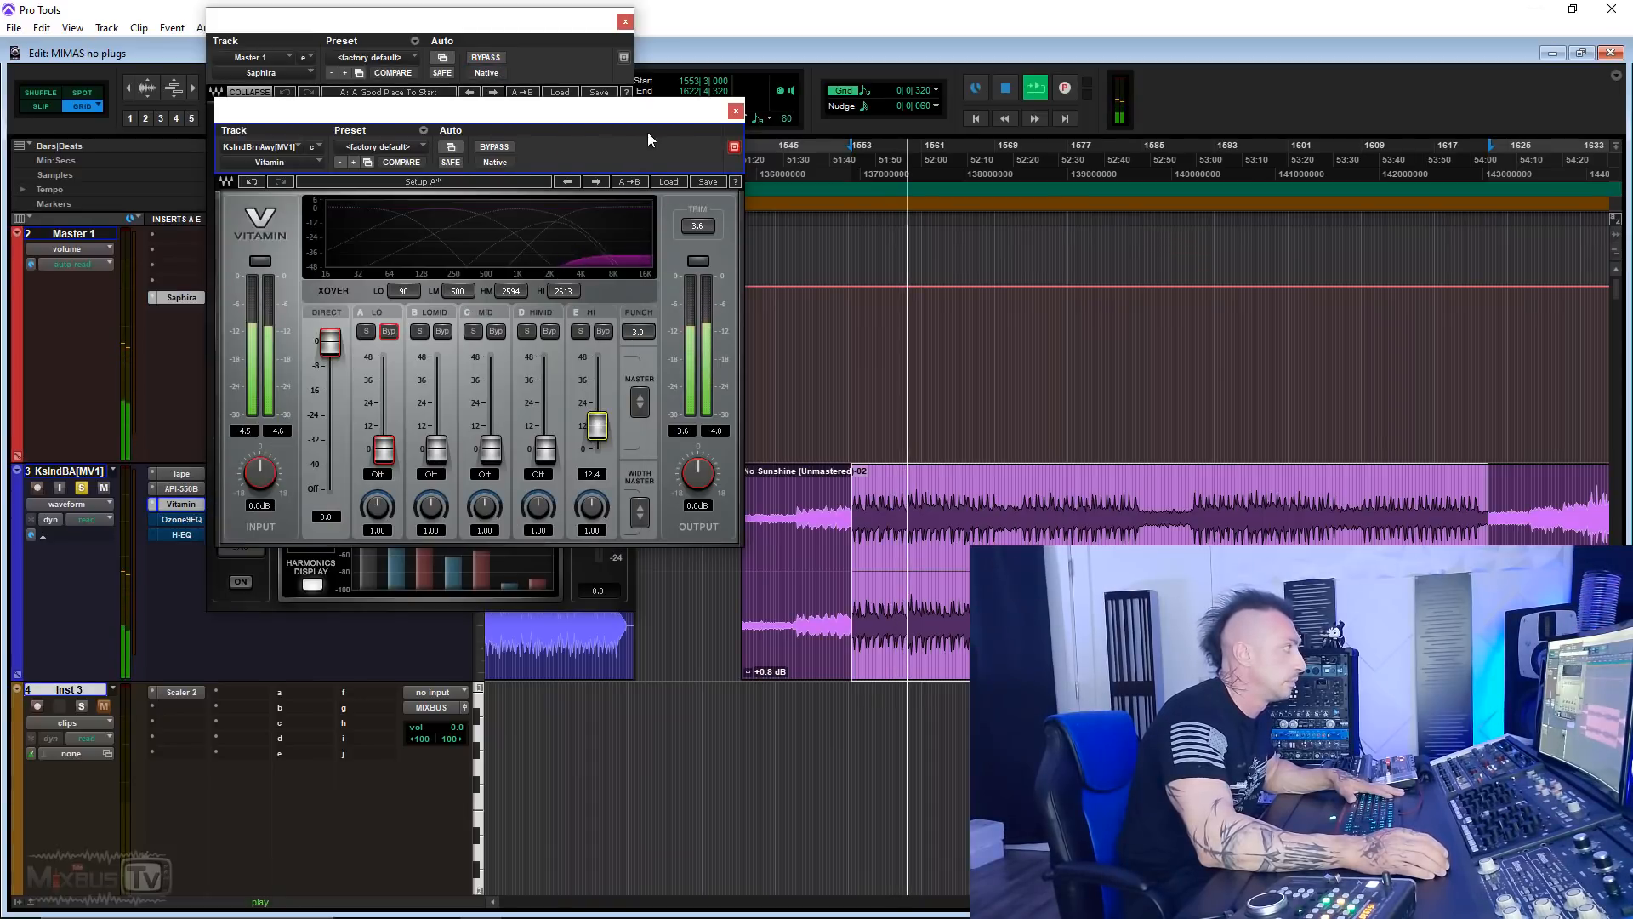
left_click(494, 146)
left_click_drag(547, 110, 884, 2)
left_click(474, 36)
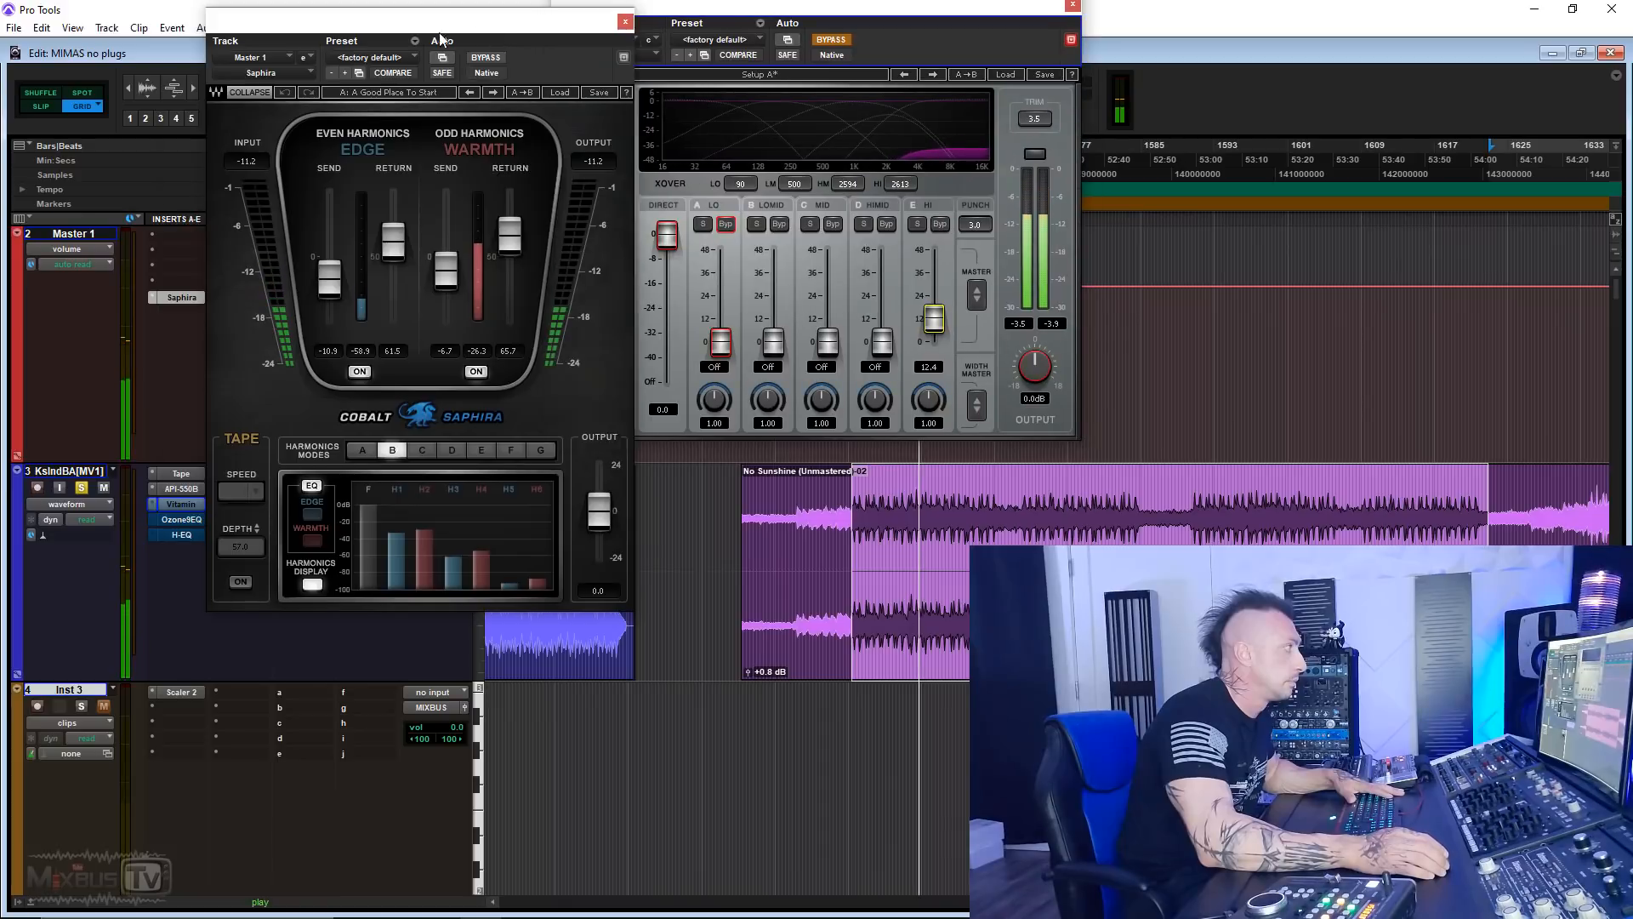
Step: Lower Vitamin's Hi band to 9.3, compare it again with Saphira, and close the Vitamin window
left_click_drag(474, 37, 336, 46)
left_click_drag(834, 8, 488, 118)
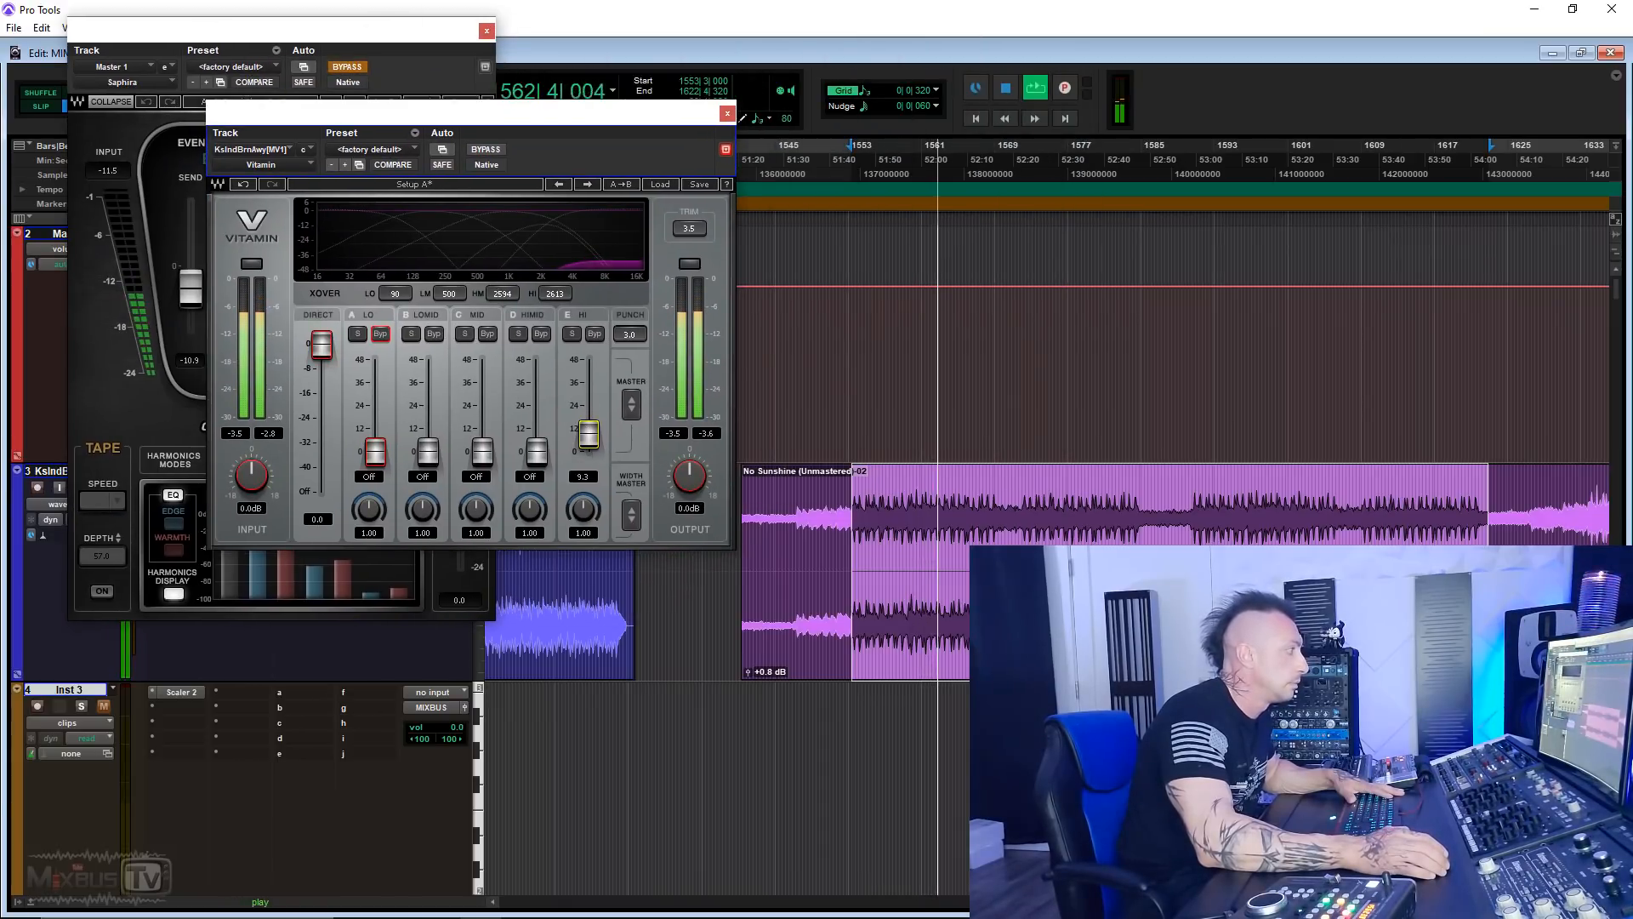
left_click(439, 72)
key("space")
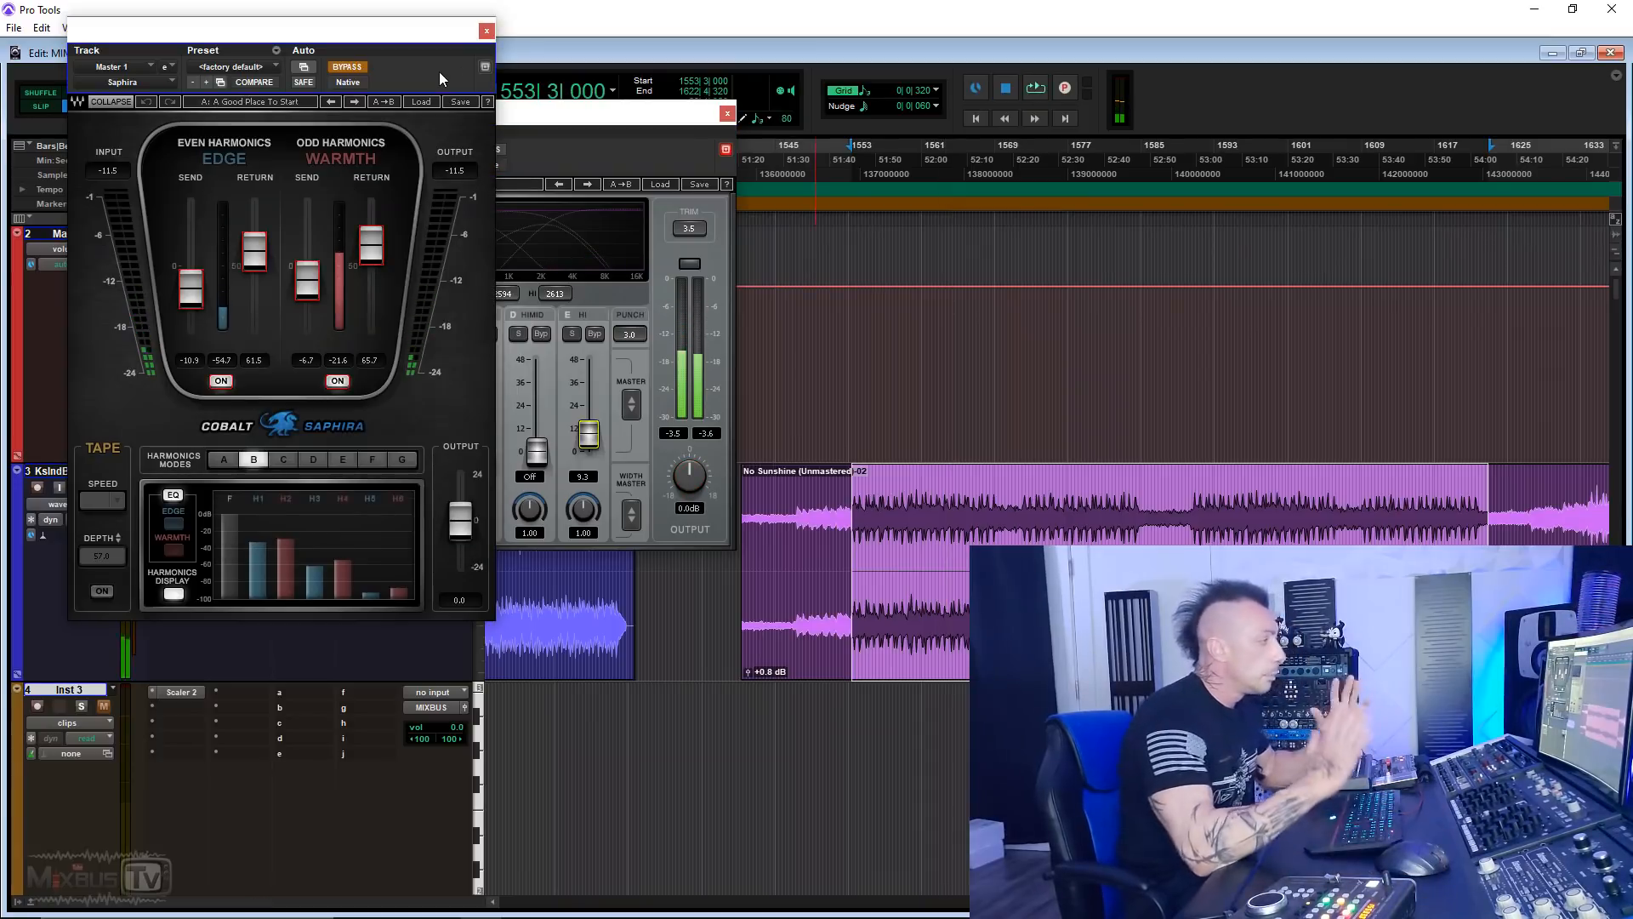
left_click(657, 157)
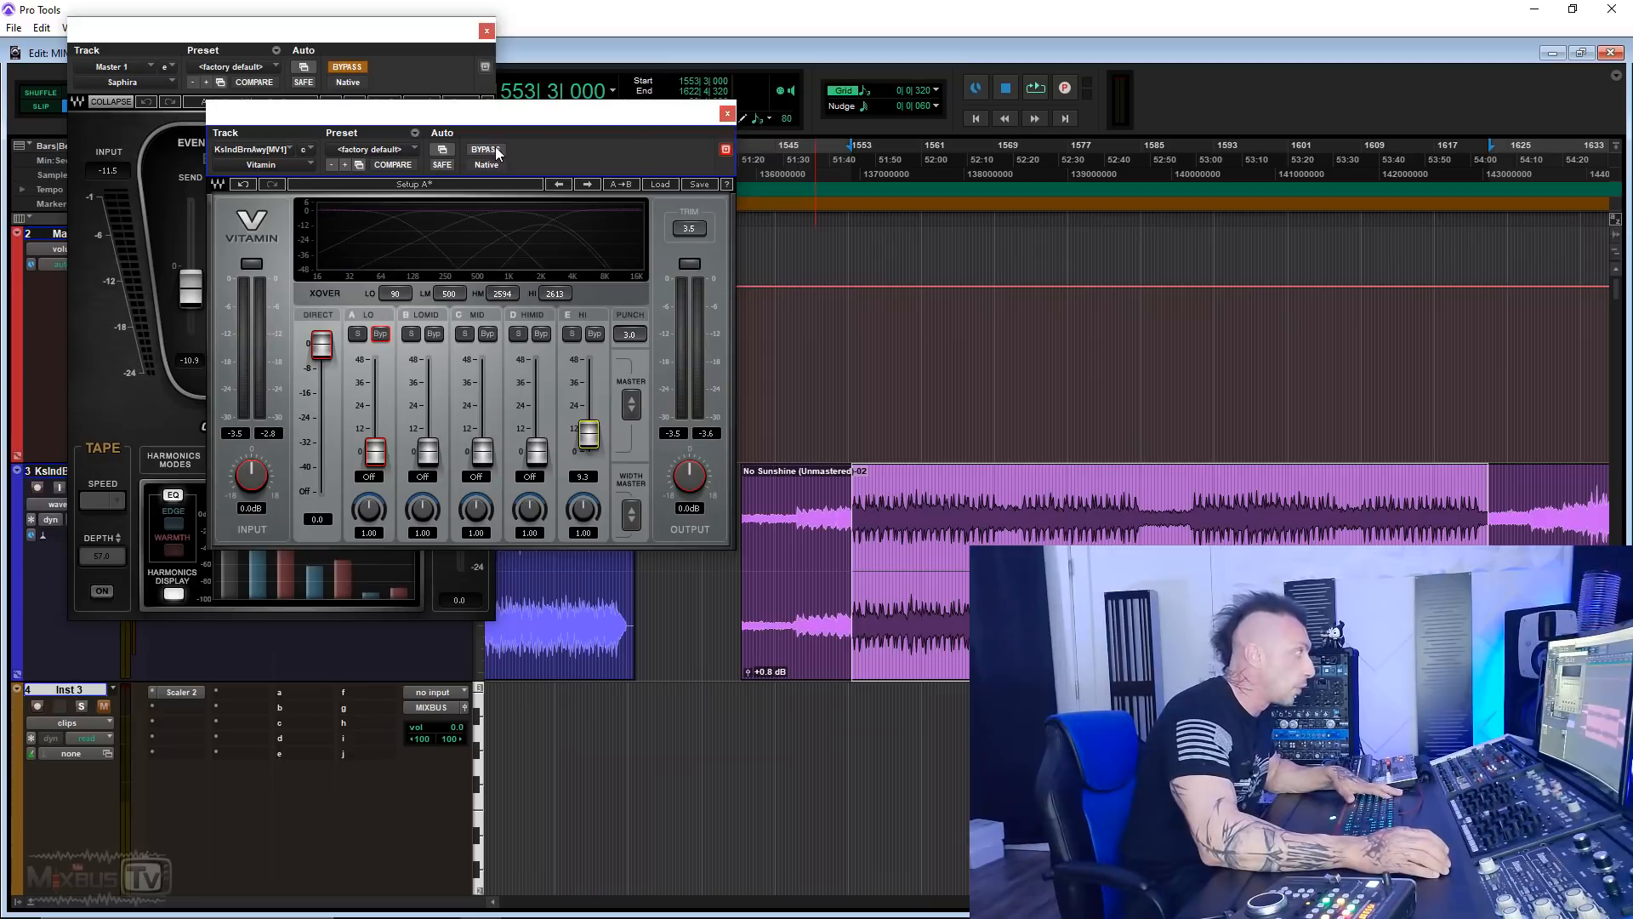
left_click(438, 59)
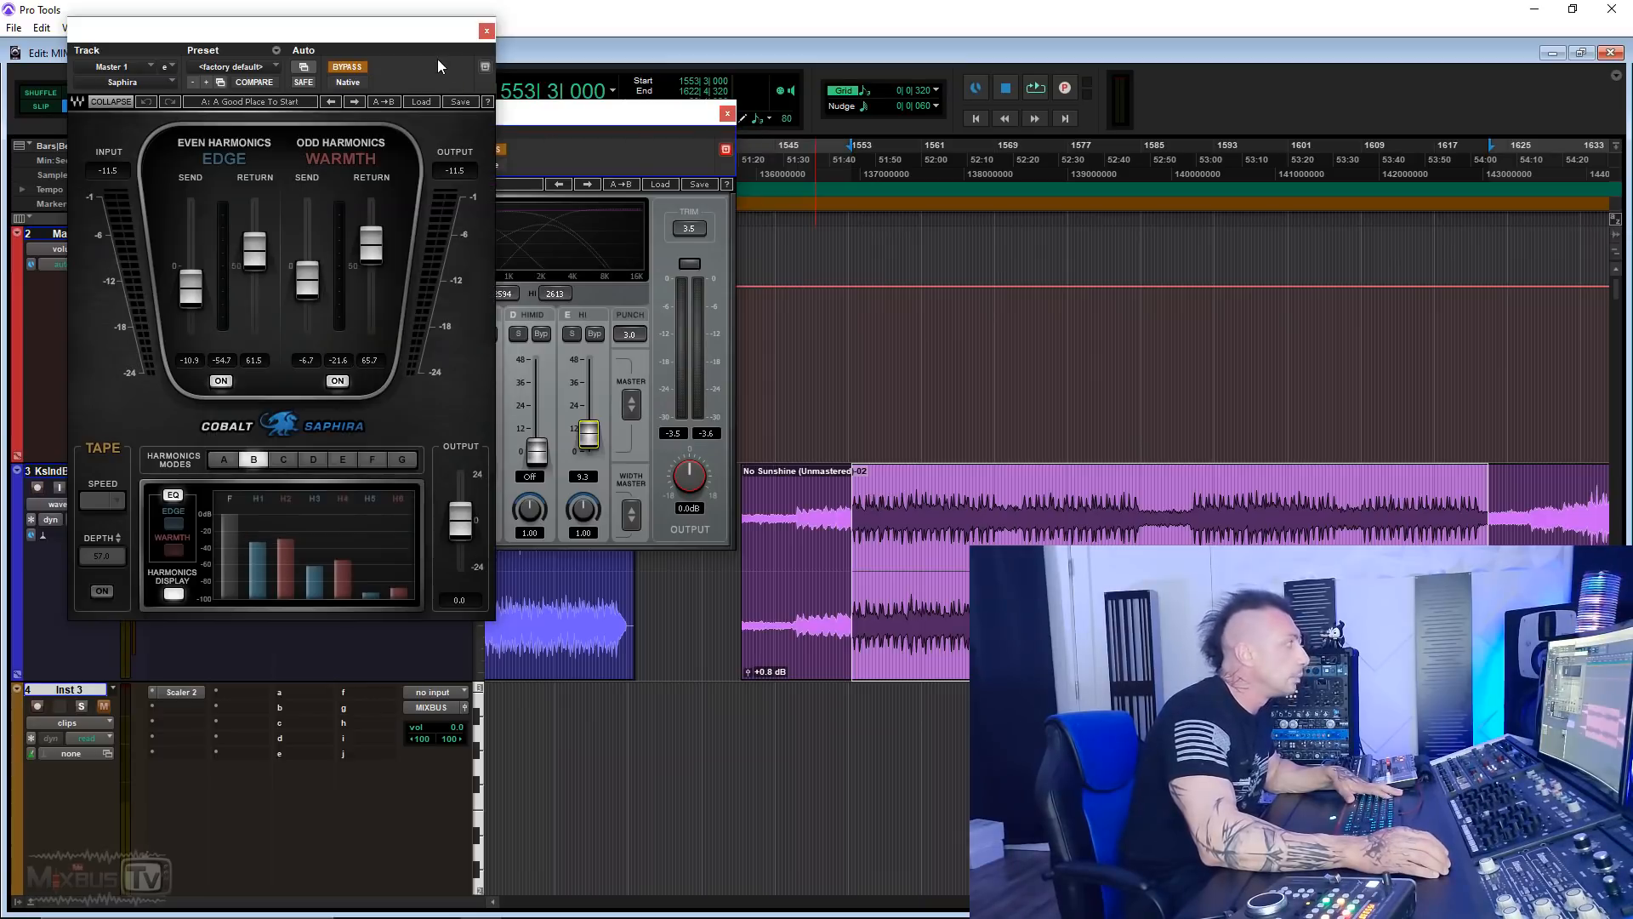
left_click(728, 114)
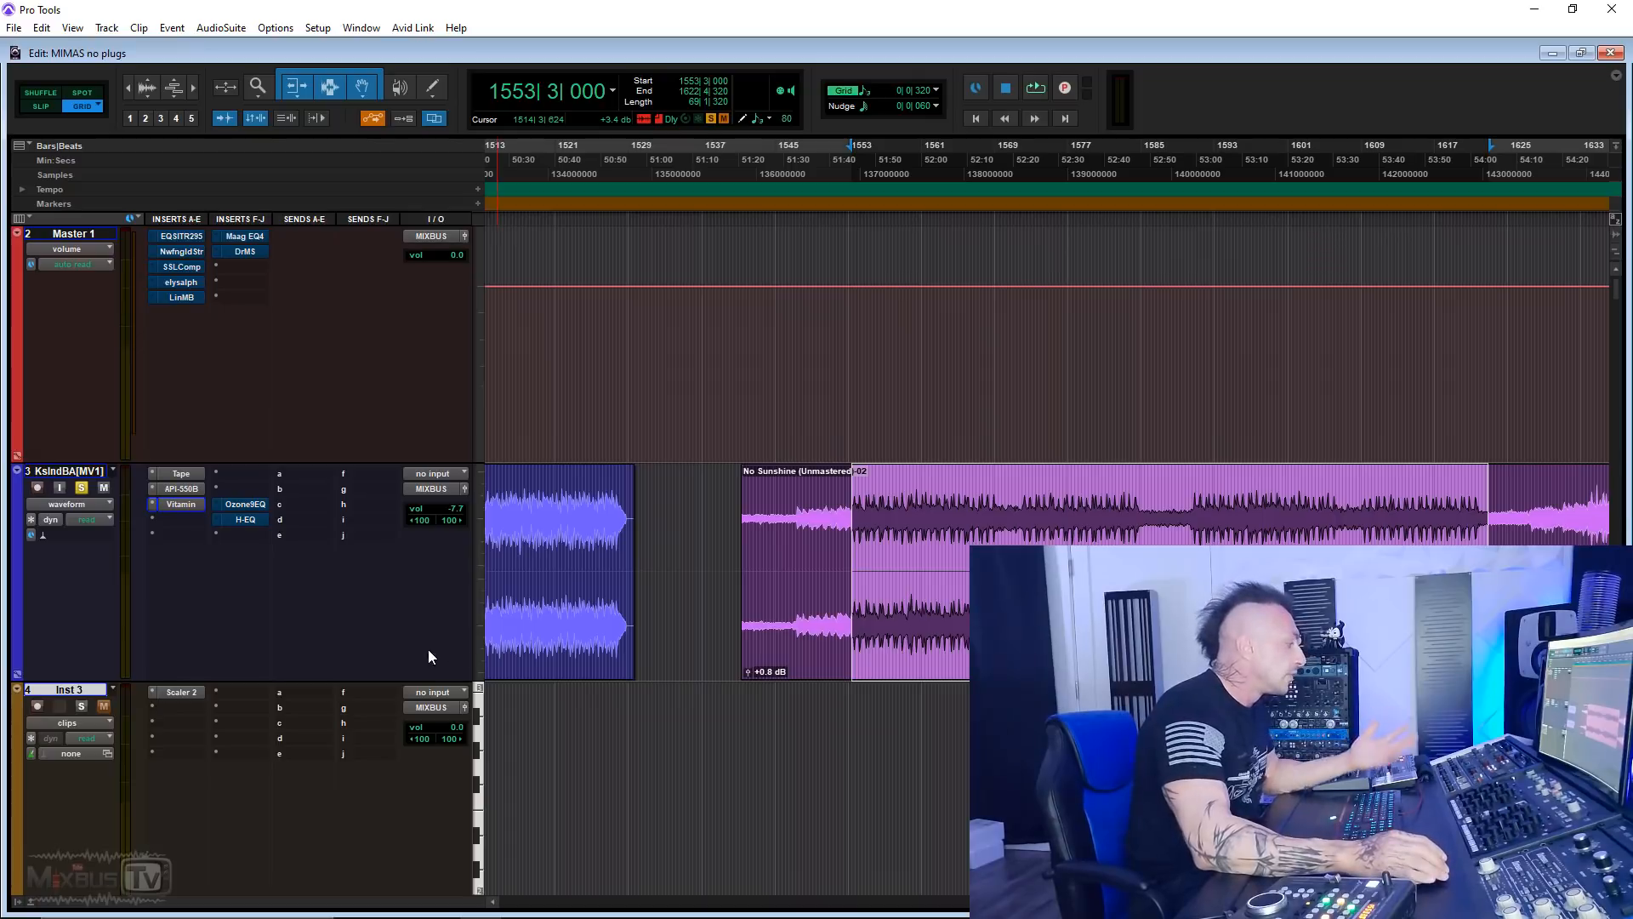
Step: Search the plug-ins for "exci" and insert Ozone 9 Exciter (stereo) below Vitamin on the No Sunshine track
left_click(177, 518)
left_click(217, 545)
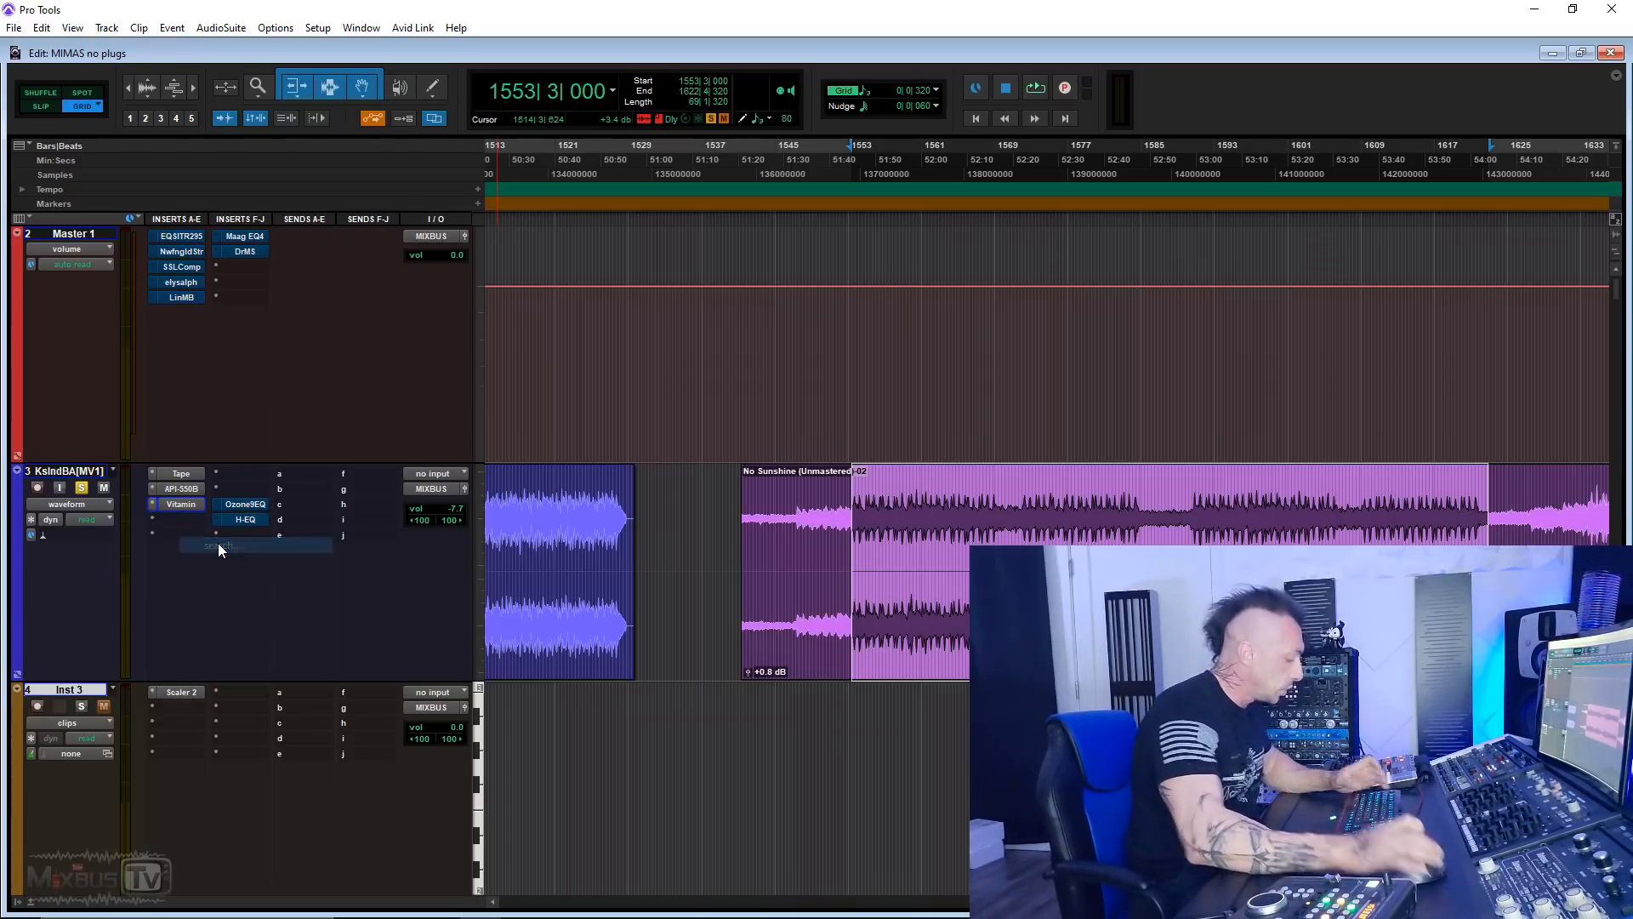
type("exc")
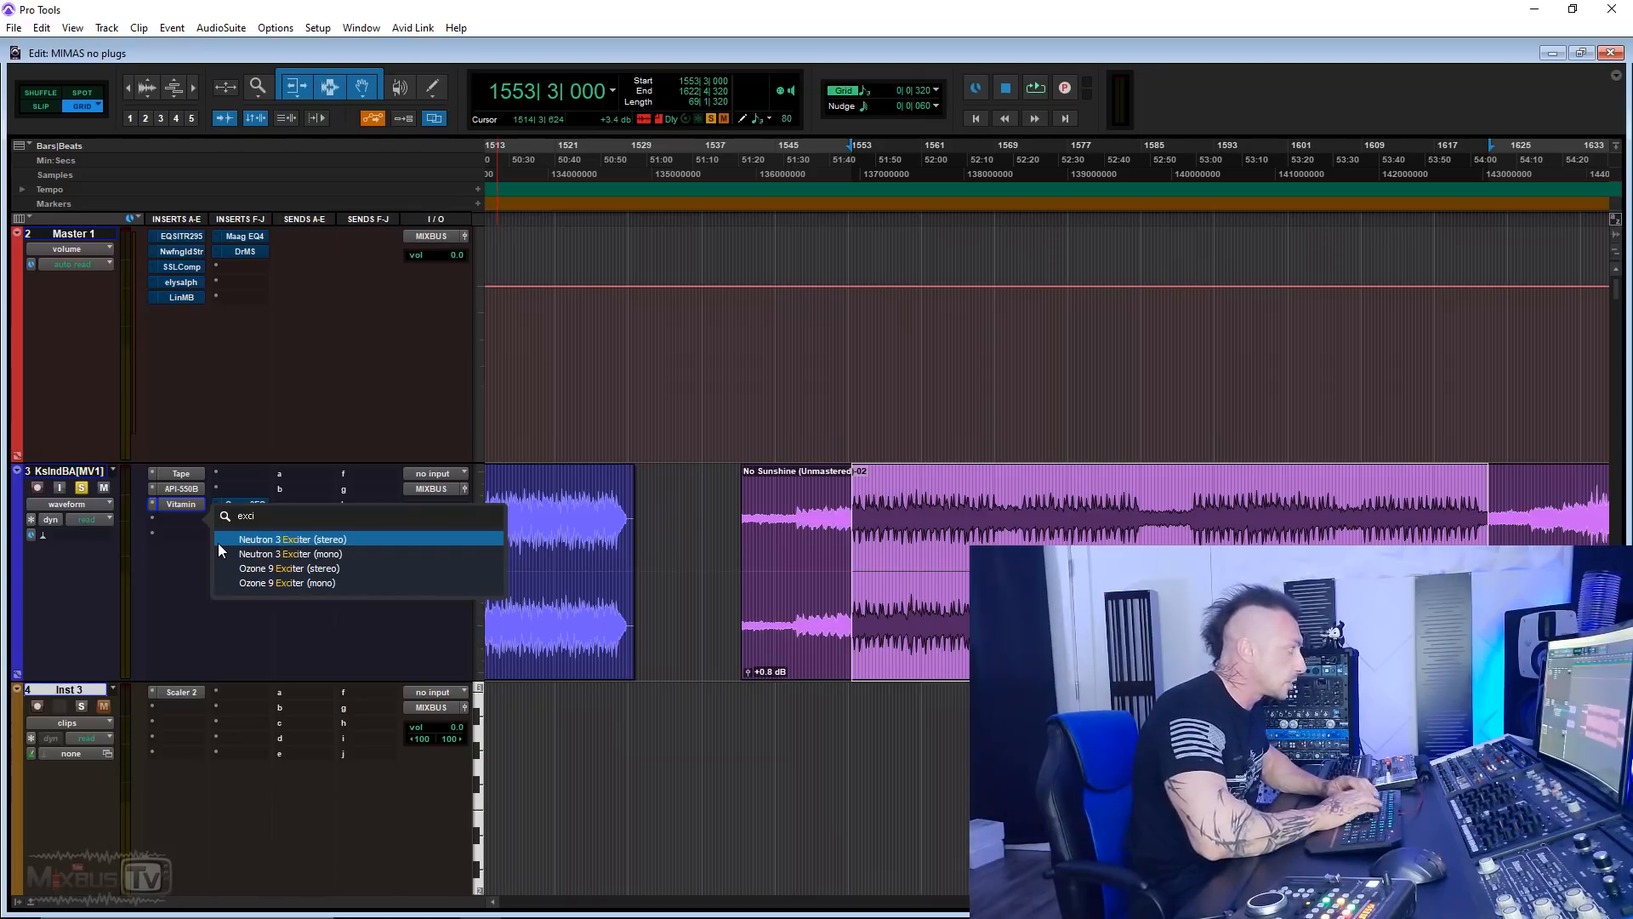
type("i")
key("Down")
key("Down")
key("Return")
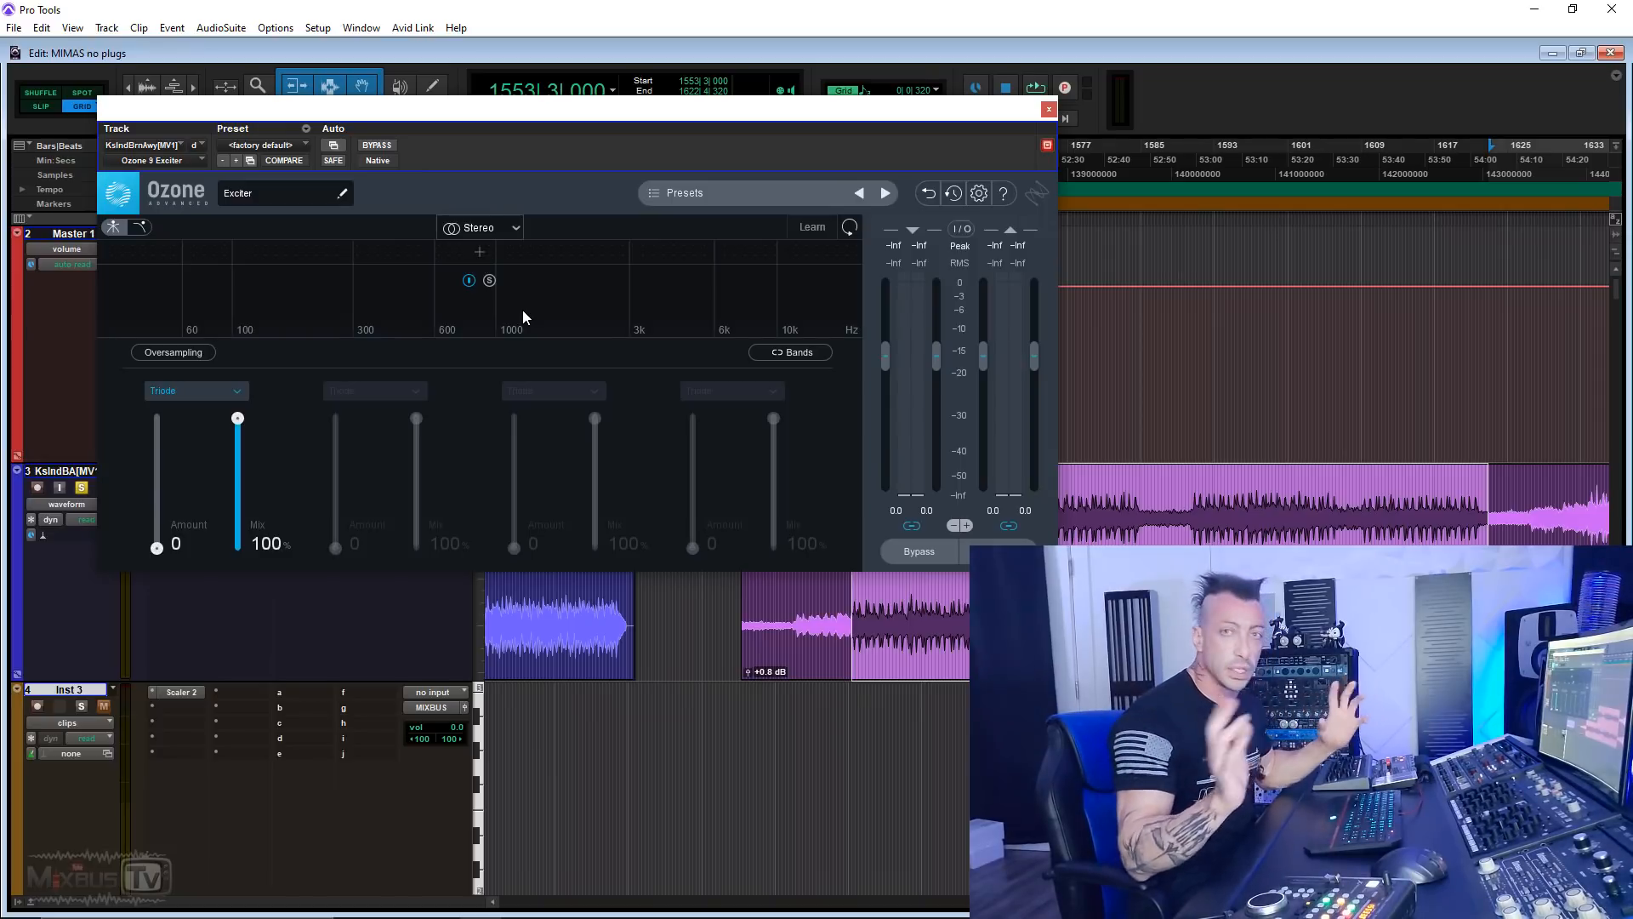
Step: Split the Exciter into three bands with crossovers above 100 Hz and near 6 kHz, leaving only the middle band enabled
left_click(242, 258)
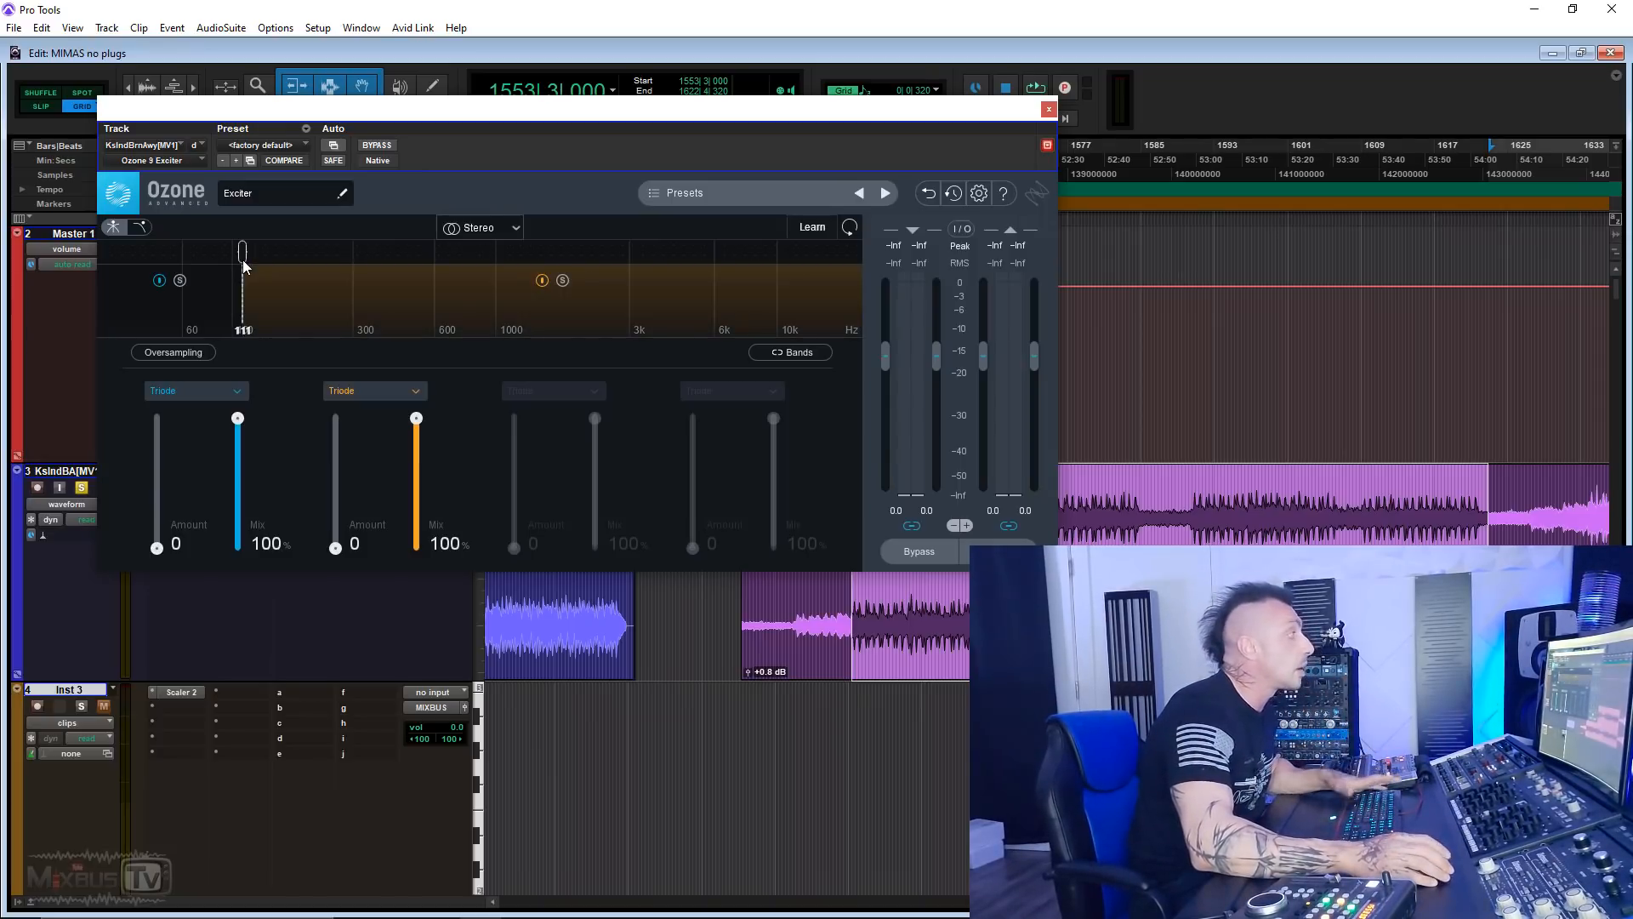
left_click(720, 251)
left_click(780, 281)
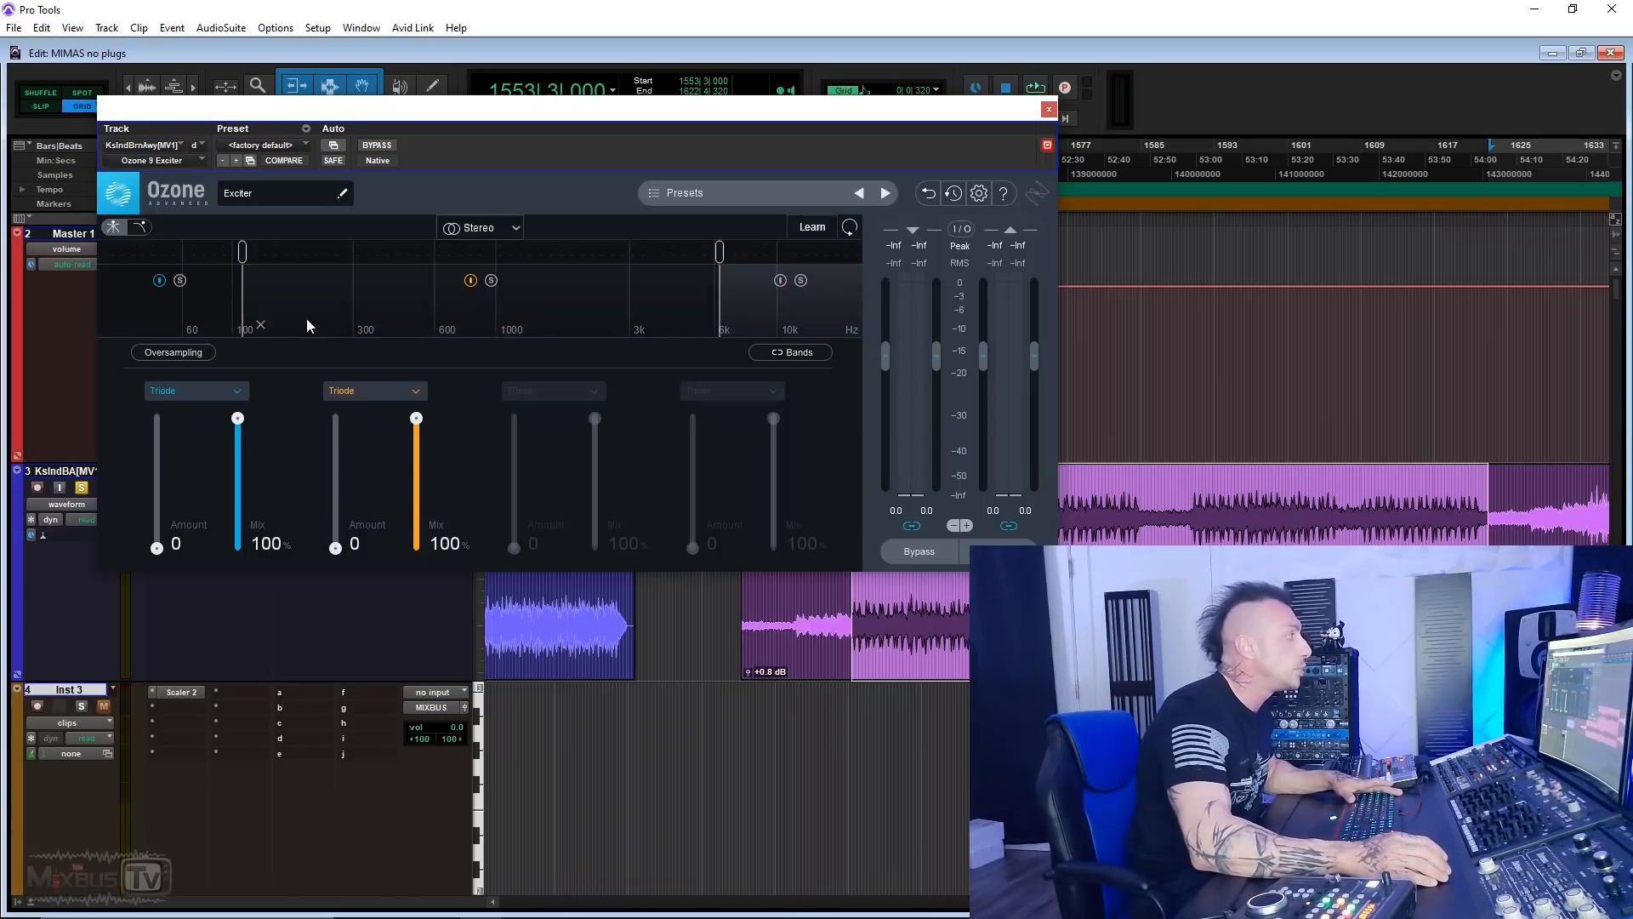
left_click(159, 280)
left_click_drag(241, 259, 284, 258)
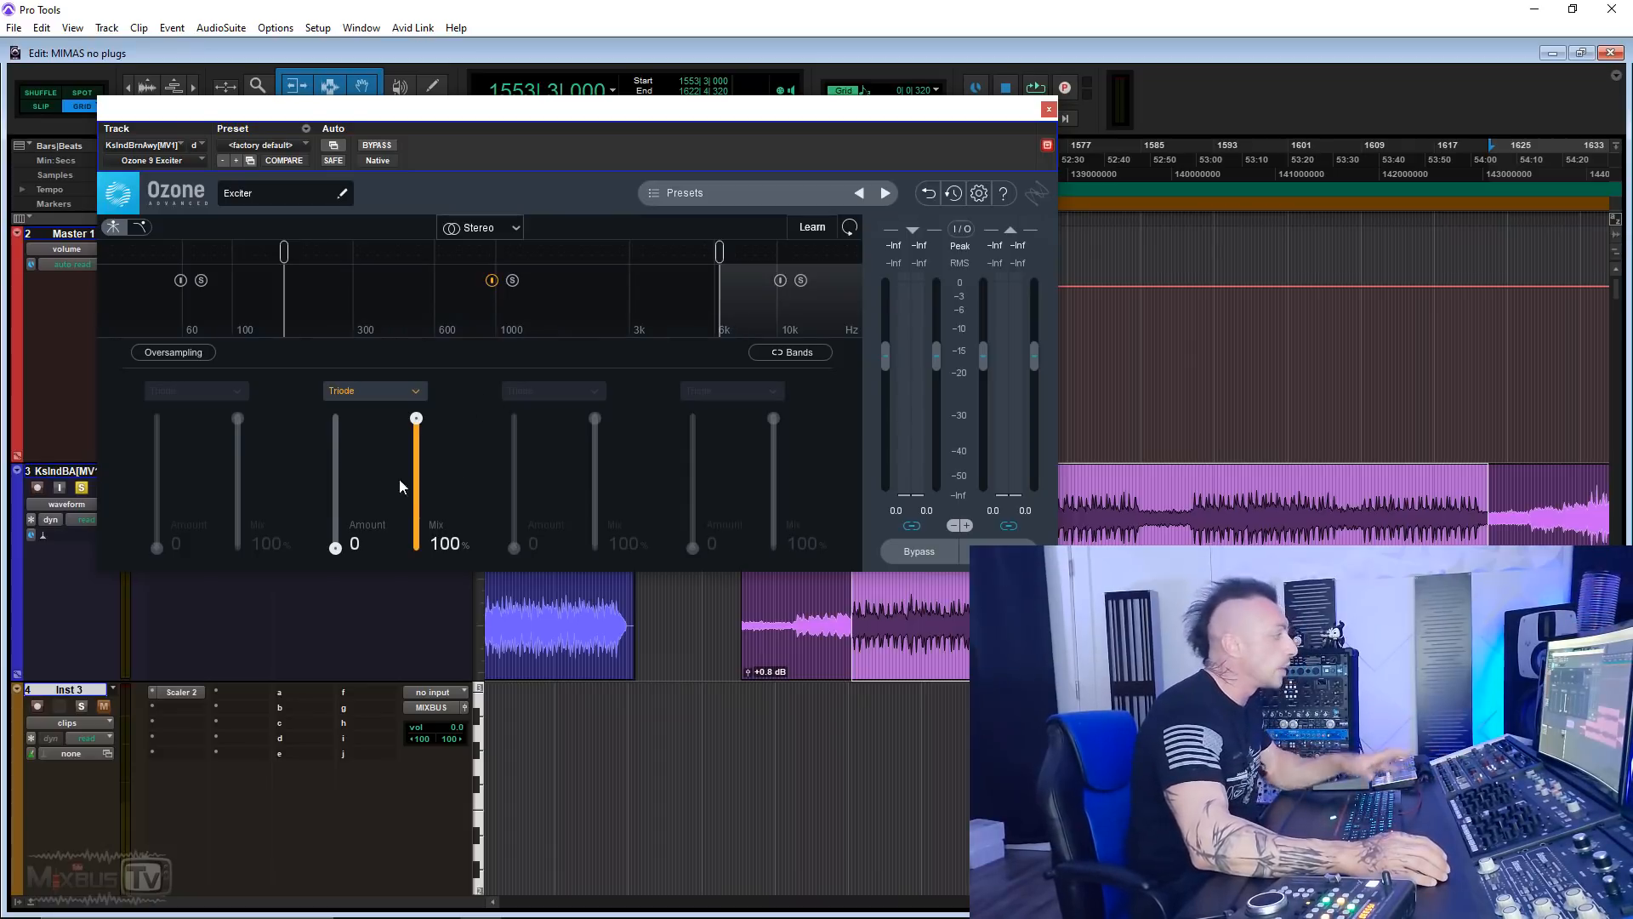
Step: Review the middle band's saturation modes, start playback, and raise the band's Amount to 9.2
left_click(388, 394)
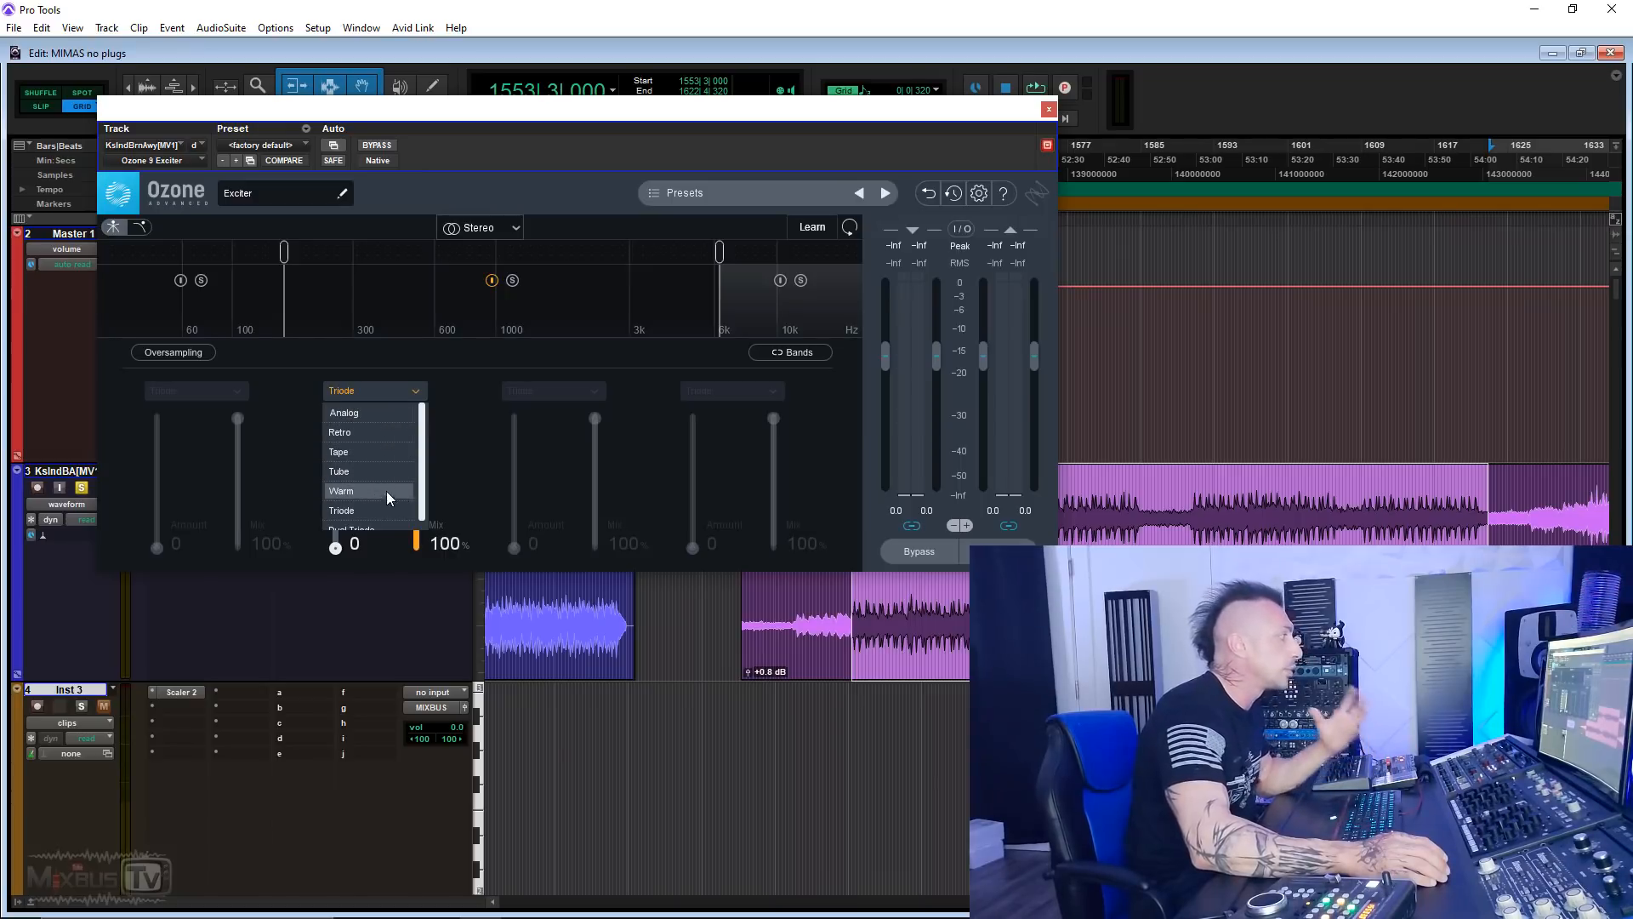
left_click(461, 473)
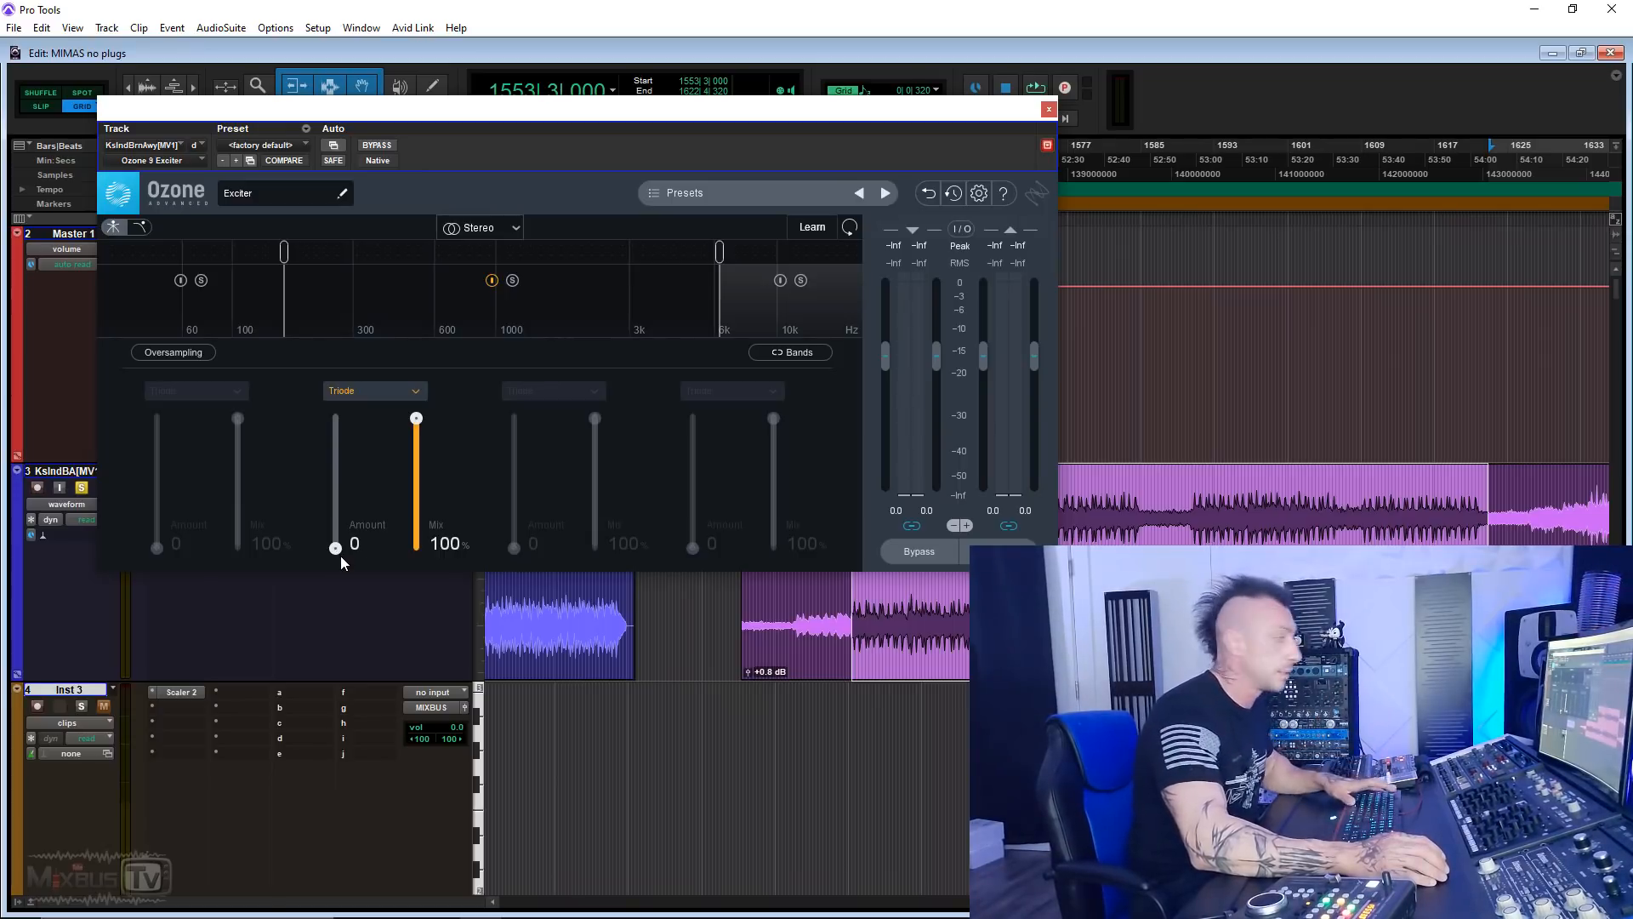
key("space")
left_click_drag(335, 547, 335, 468)
Step: Audition the middle band's saturation modes from Analog through Tube, and slightly lower the high crossover
left_click(349, 392)
left_click(345, 406)
left_click(348, 391)
left_click(346, 421)
left_click(351, 392)
left_click(347, 437)
left_click(349, 394)
left_click(347, 455)
left_click_drag(722, 259, 713, 259)
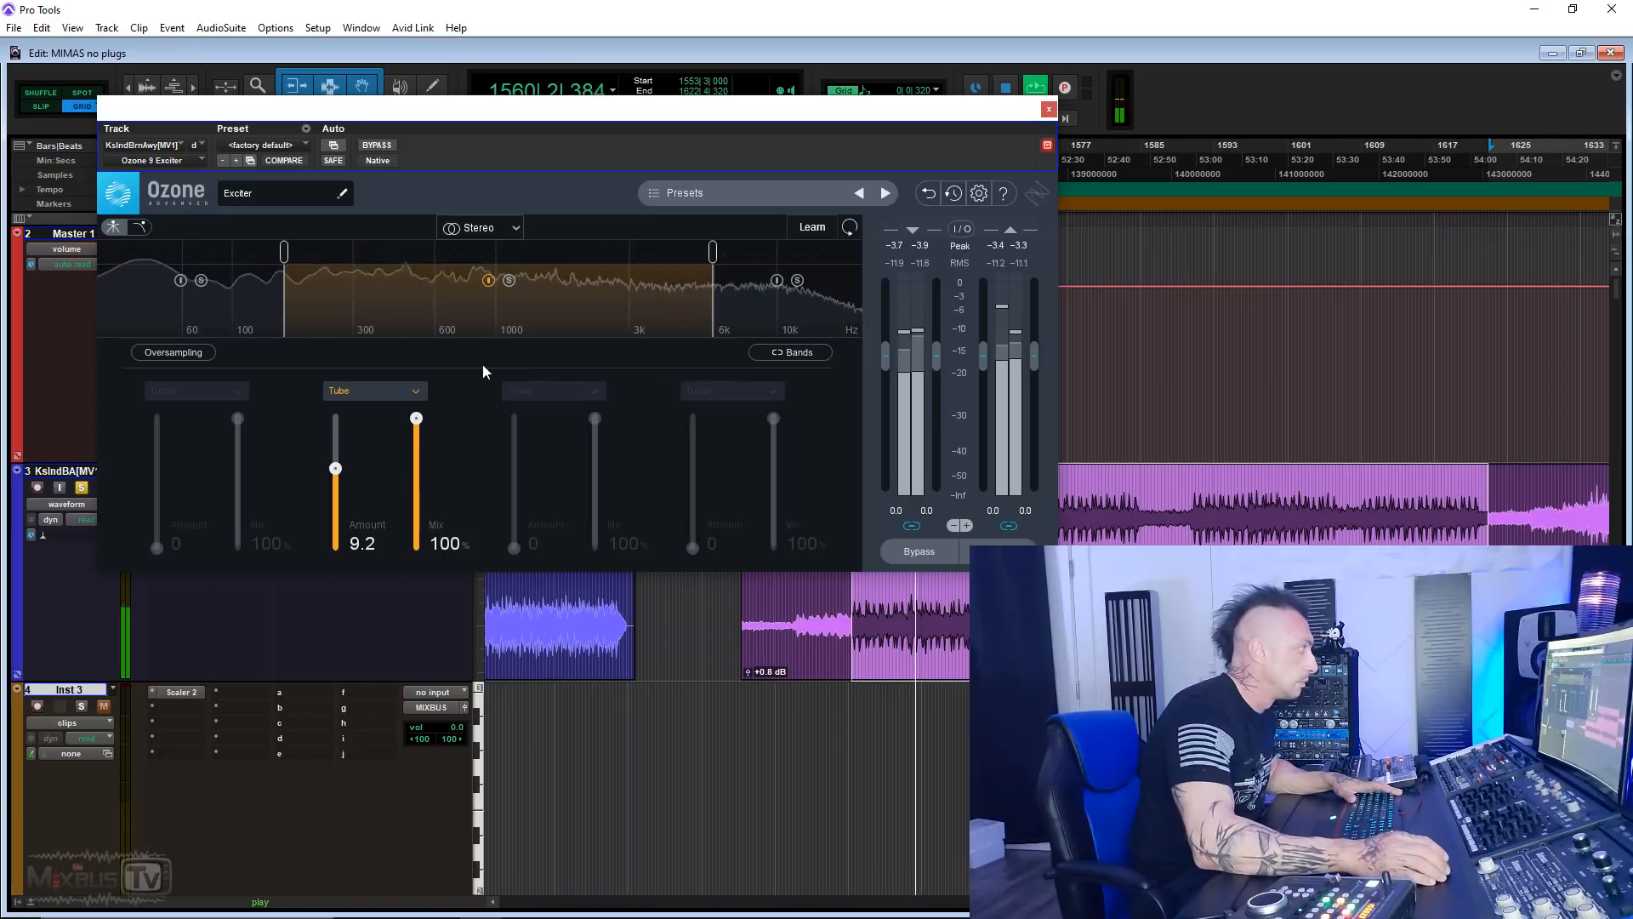
Step: Set the Exciter's middle band to Dual Triode with Amount 6.1, lower the low crossover to 108 Hz, and close the plug-in
mouse_move(336, 468)
left_mouse_down()
mouse_move(335, 547)
mouse_move(337, 497)
left_mouse_up()
left_click(385, 393)
left_click(370, 497)
left_click(374, 390)
left_click(371, 514)
left_click_drag(284, 264, 243, 267)
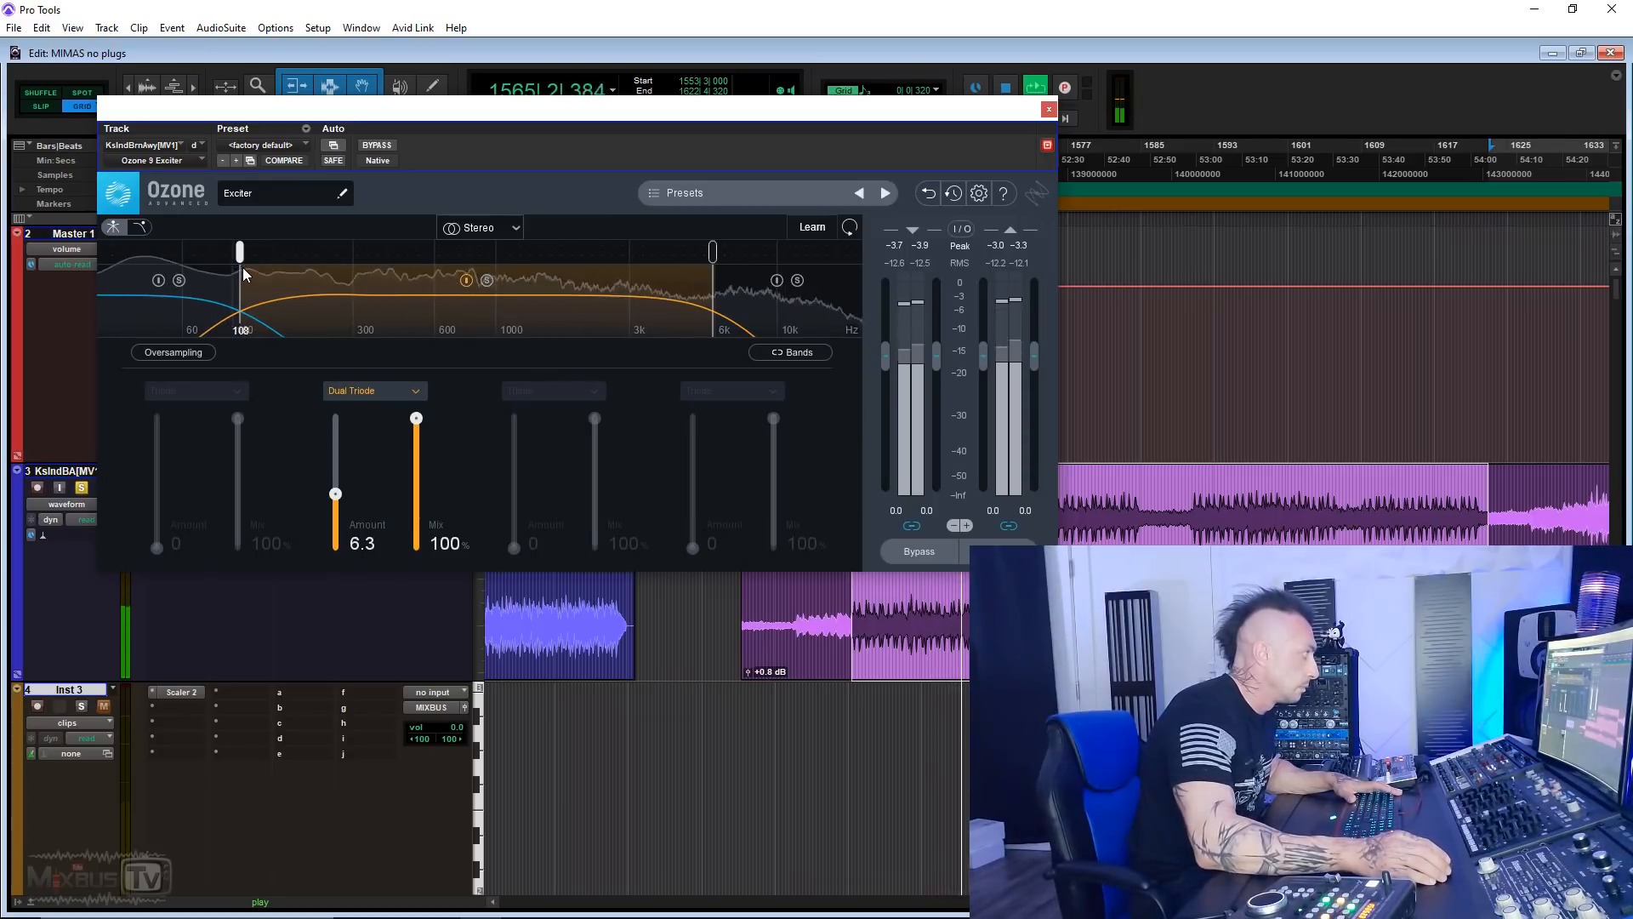
mouse_move(335, 493)
left_mouse_down()
mouse_move(336, 521)
mouse_move(344, 485)
mouse_move(337, 496)
left_mouse_up()
key("space")
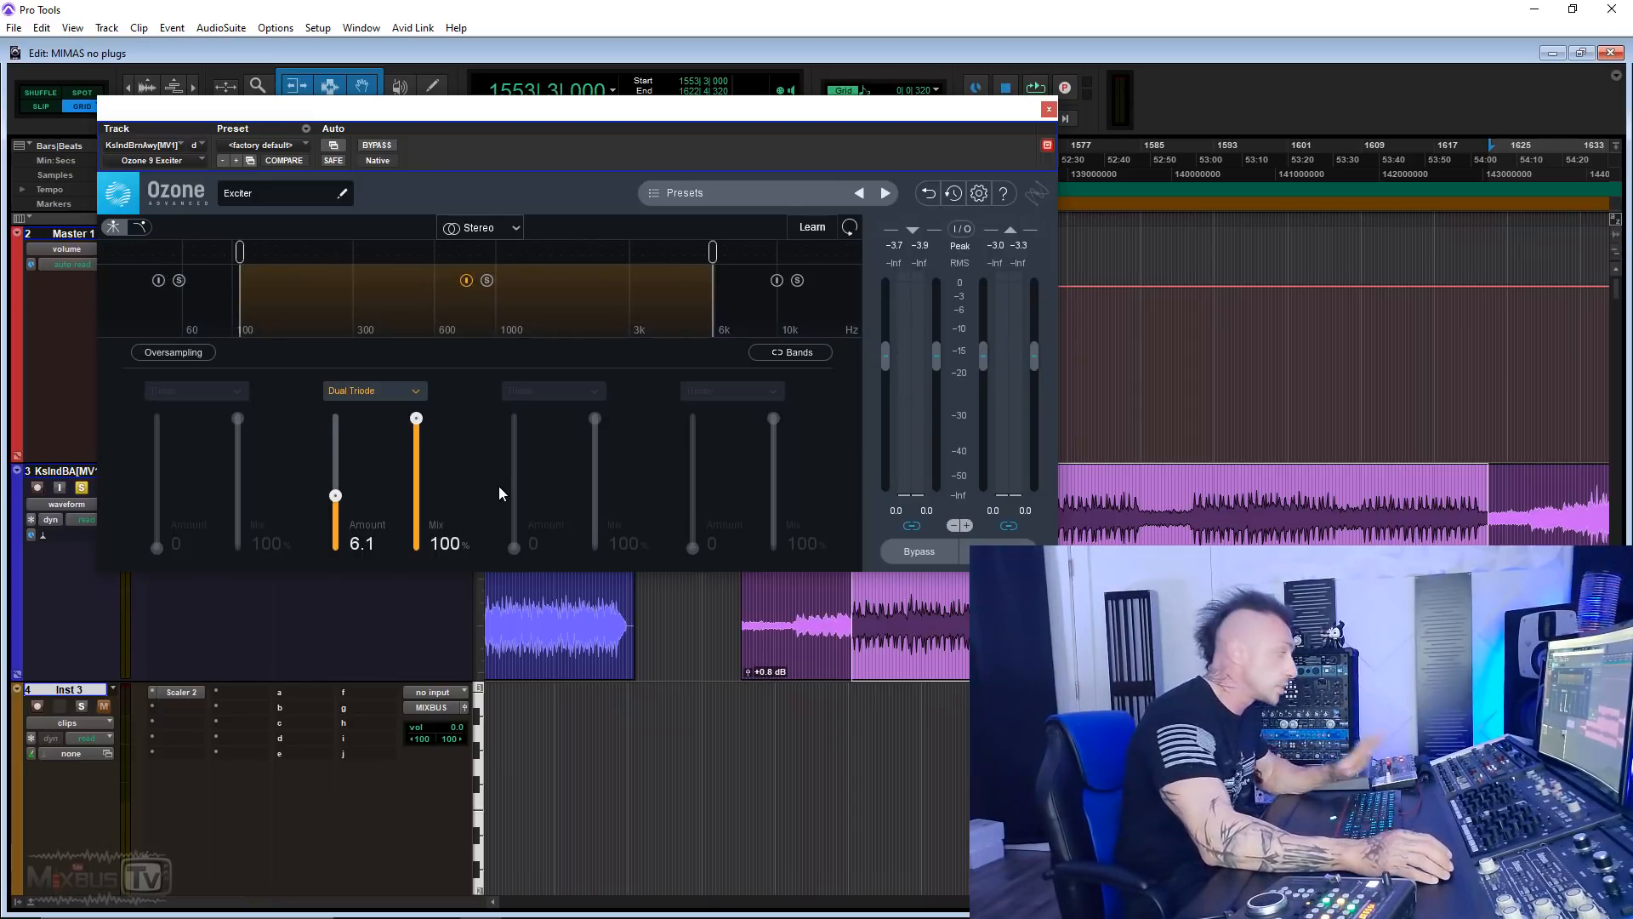
left_click(1048, 111)
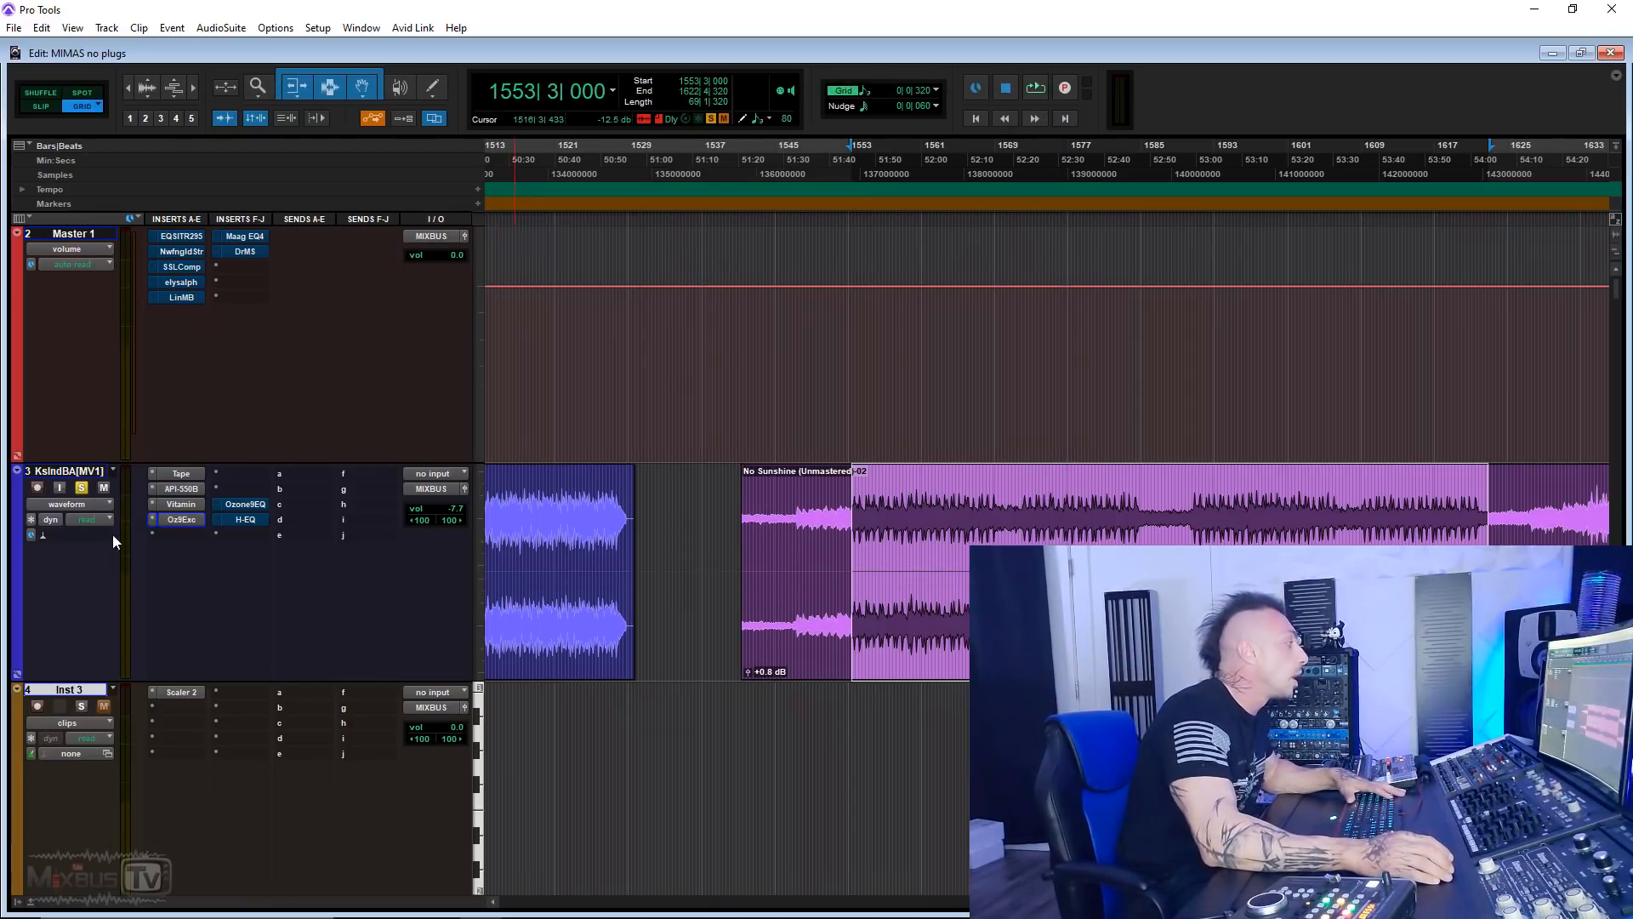
Step: Insert the stereo Weiss Deess from the Dynamics plug-ins below the Exciter and reposition its window
left_click(187, 536)
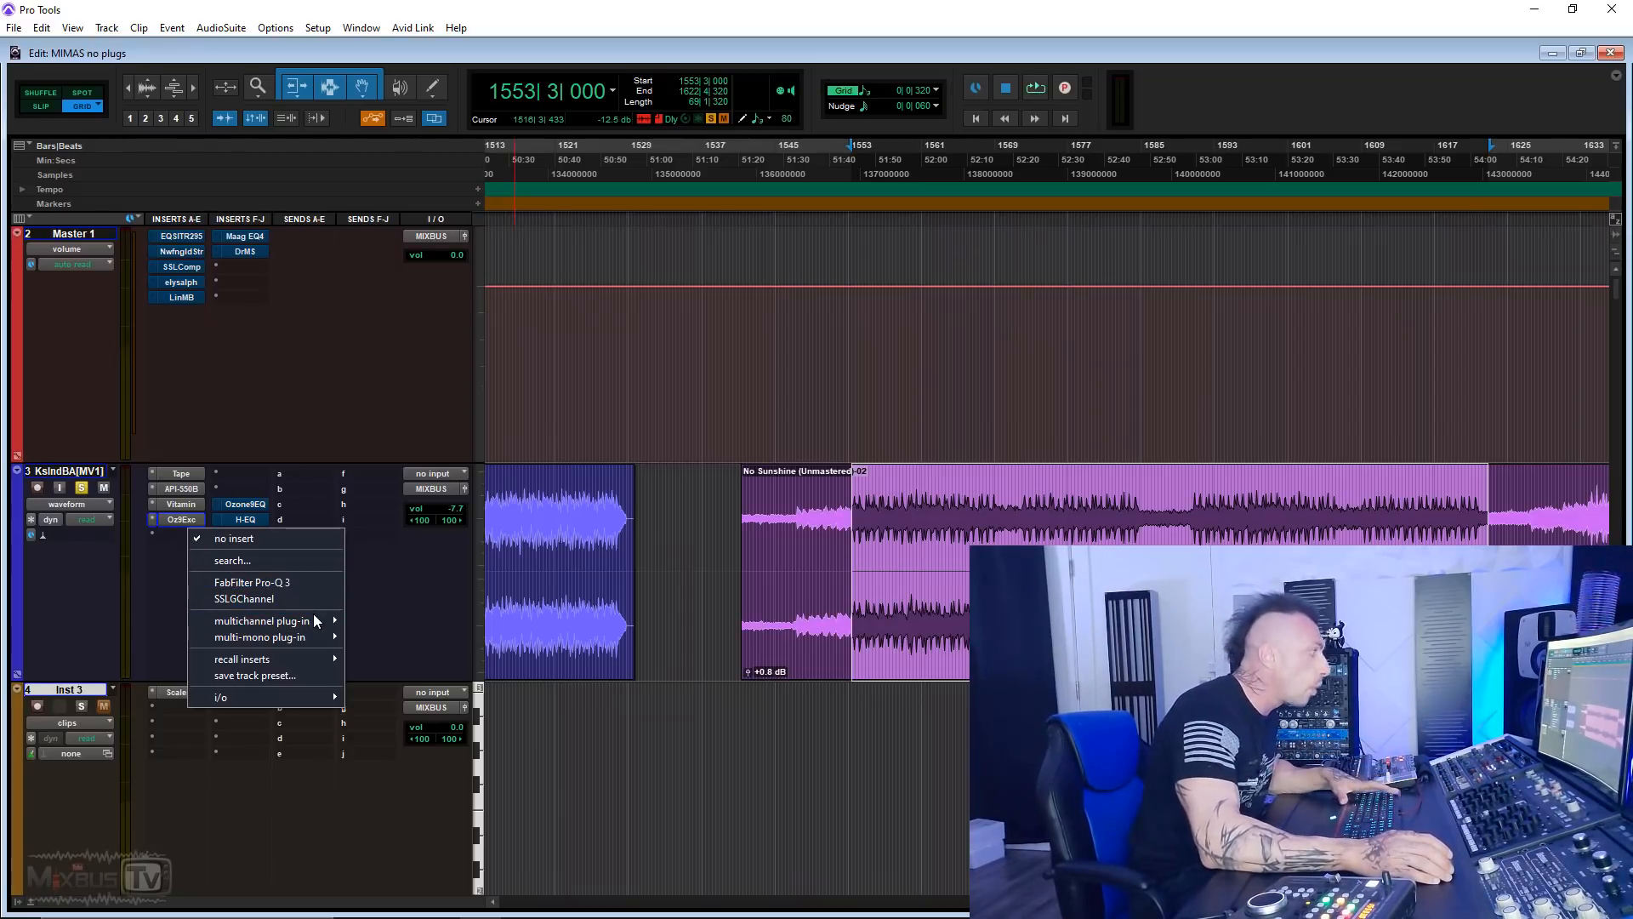
mouse_move(315, 618)
mouse_move(399, 45)
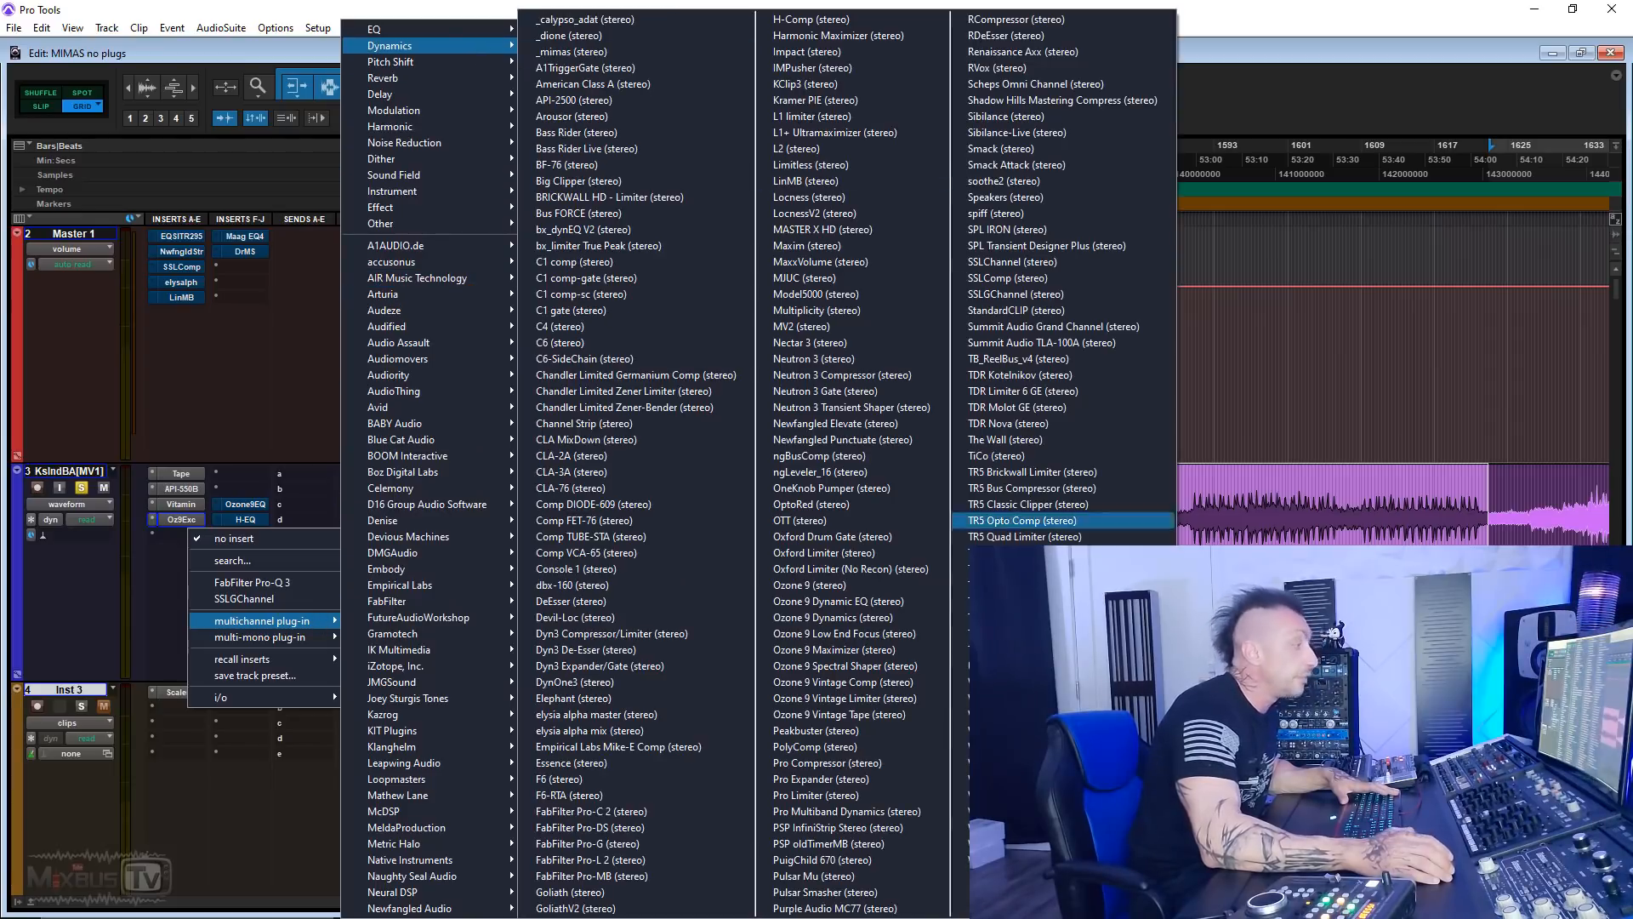
left_click(1003, 827)
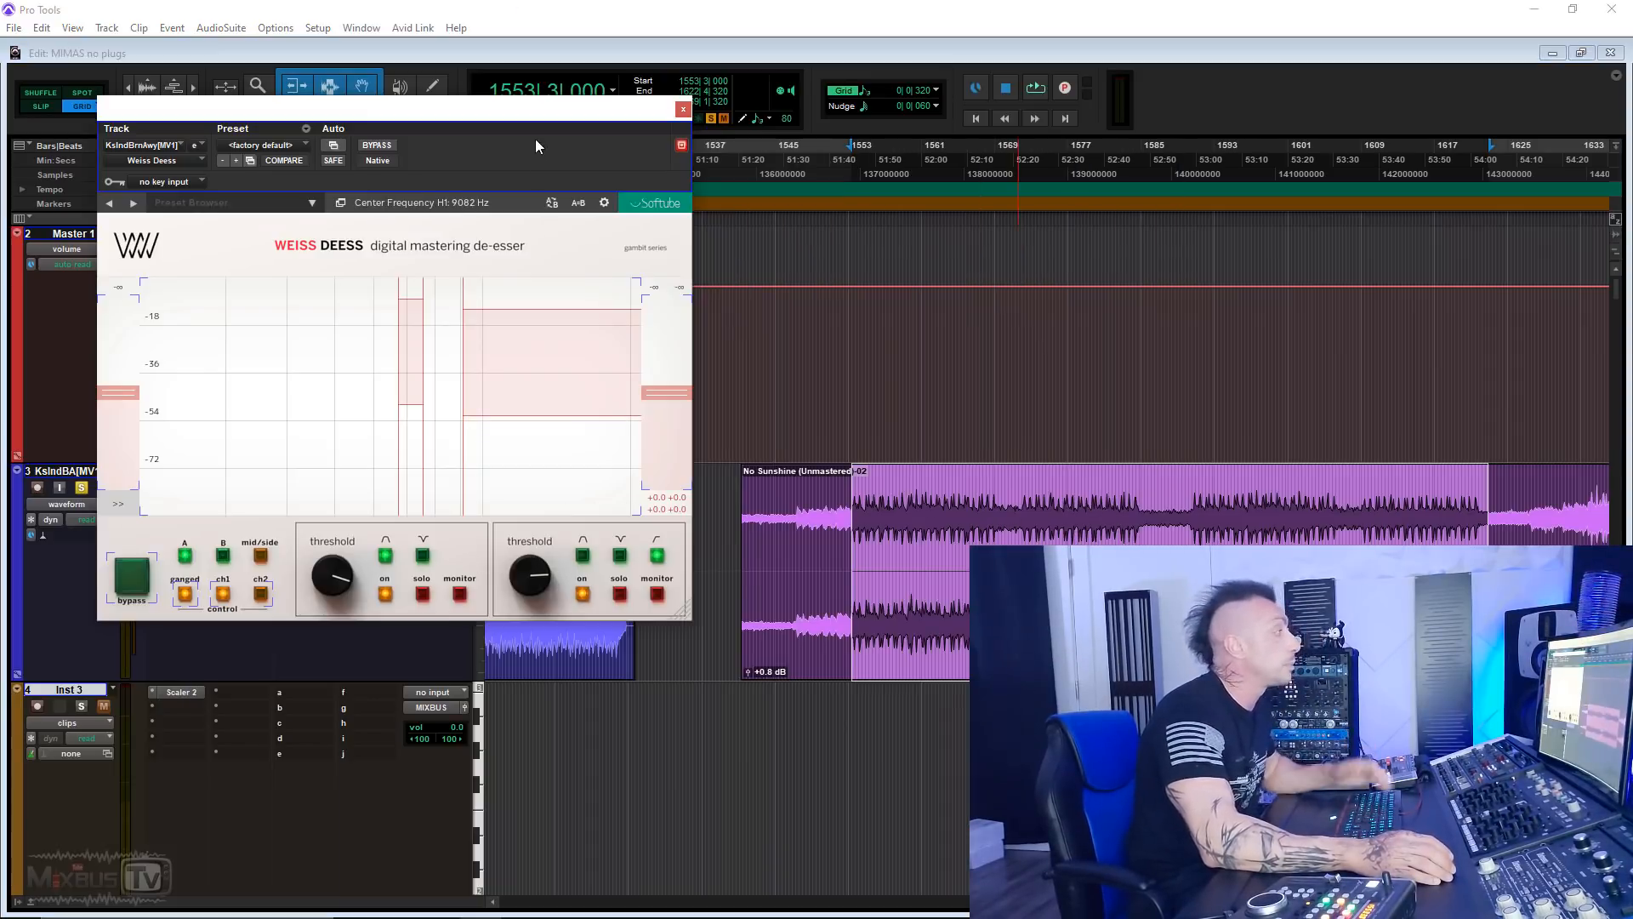
left_click_drag(532, 110, 491, 76)
Step: Turn off the de-esser's first band and set the high band's frequency to 10589 Hz and threshold to -37.0 dB during playback
left_click_drag(447, 256, 399, 255)
left_click(343, 561)
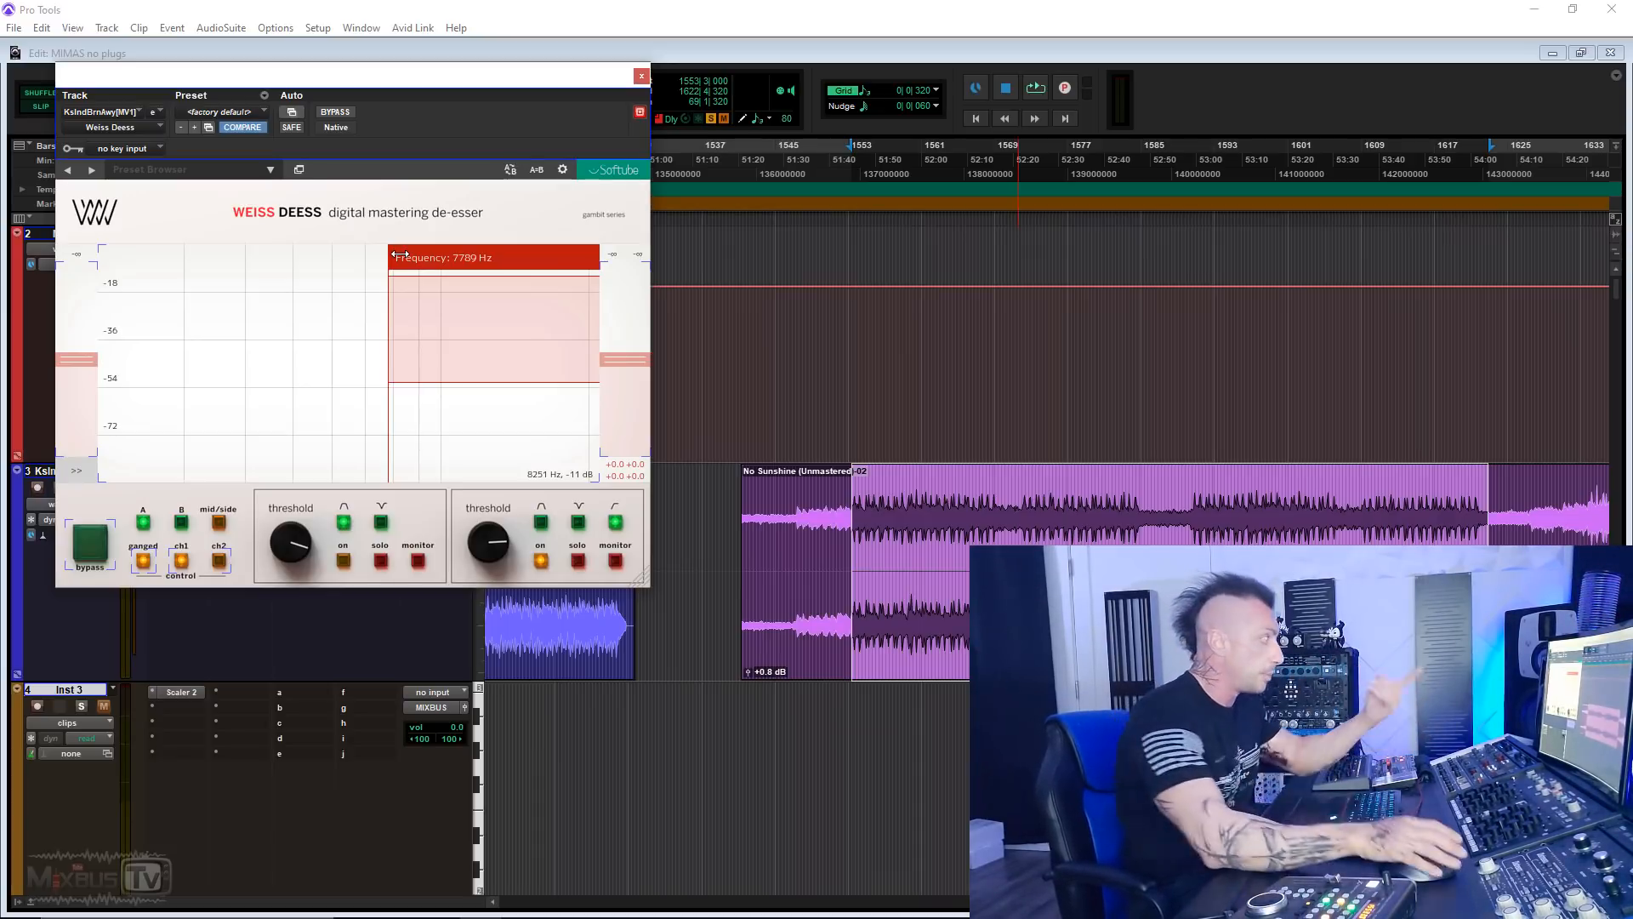
key("space")
left_click_drag(500, 536, 500, 615)
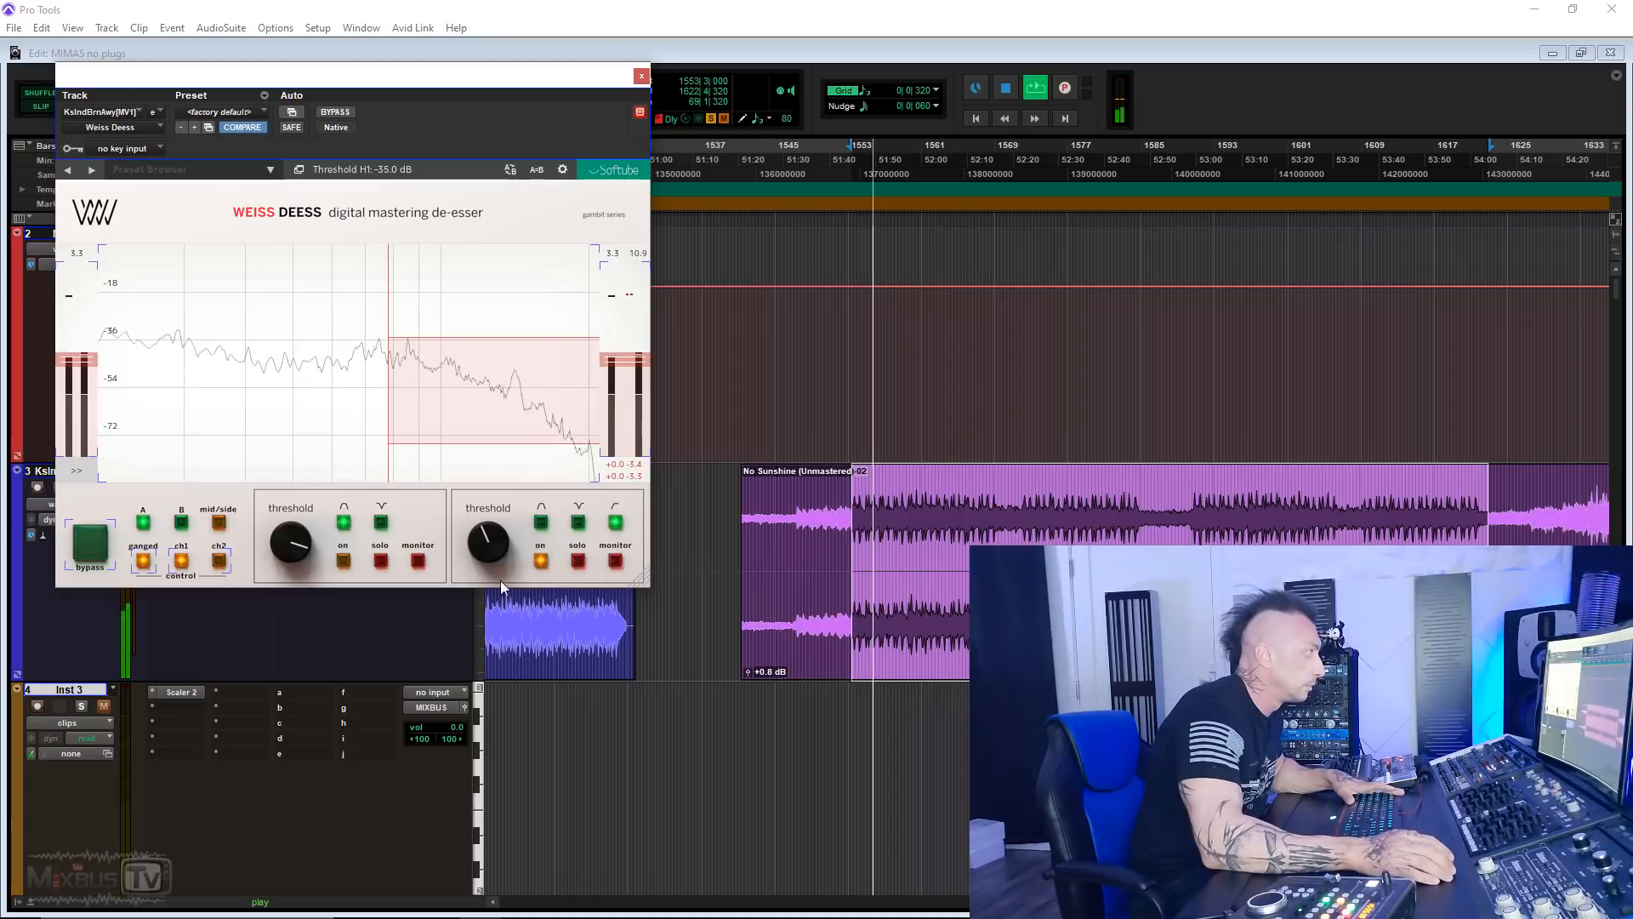
left_click_drag(421, 261, 486, 261)
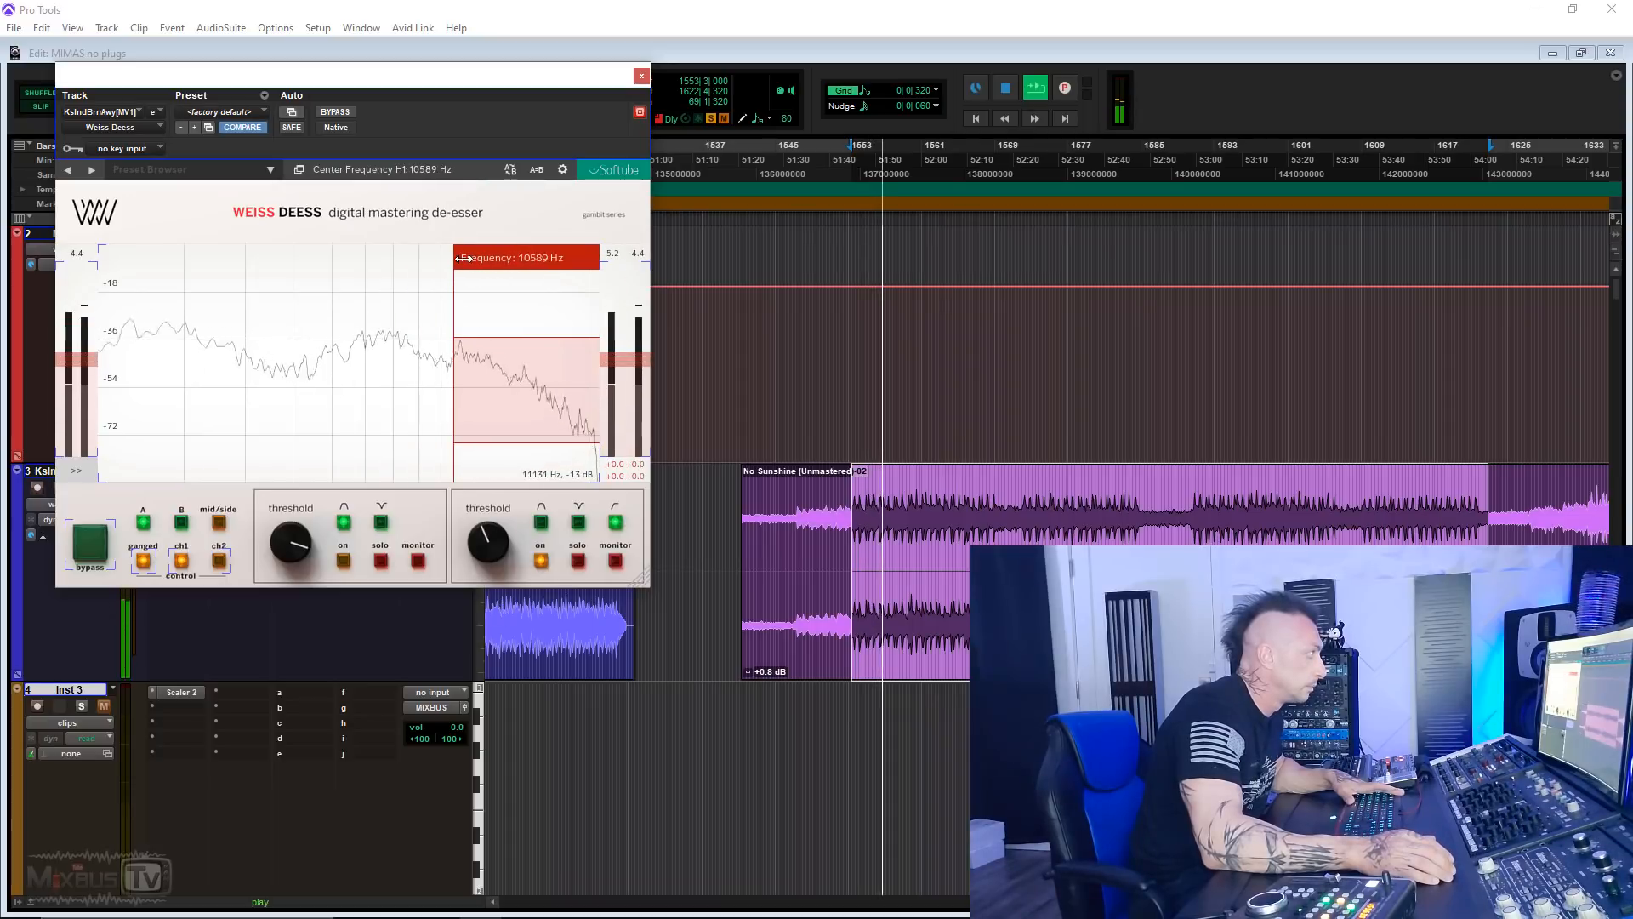
scroll(493, 536, "down", 1)
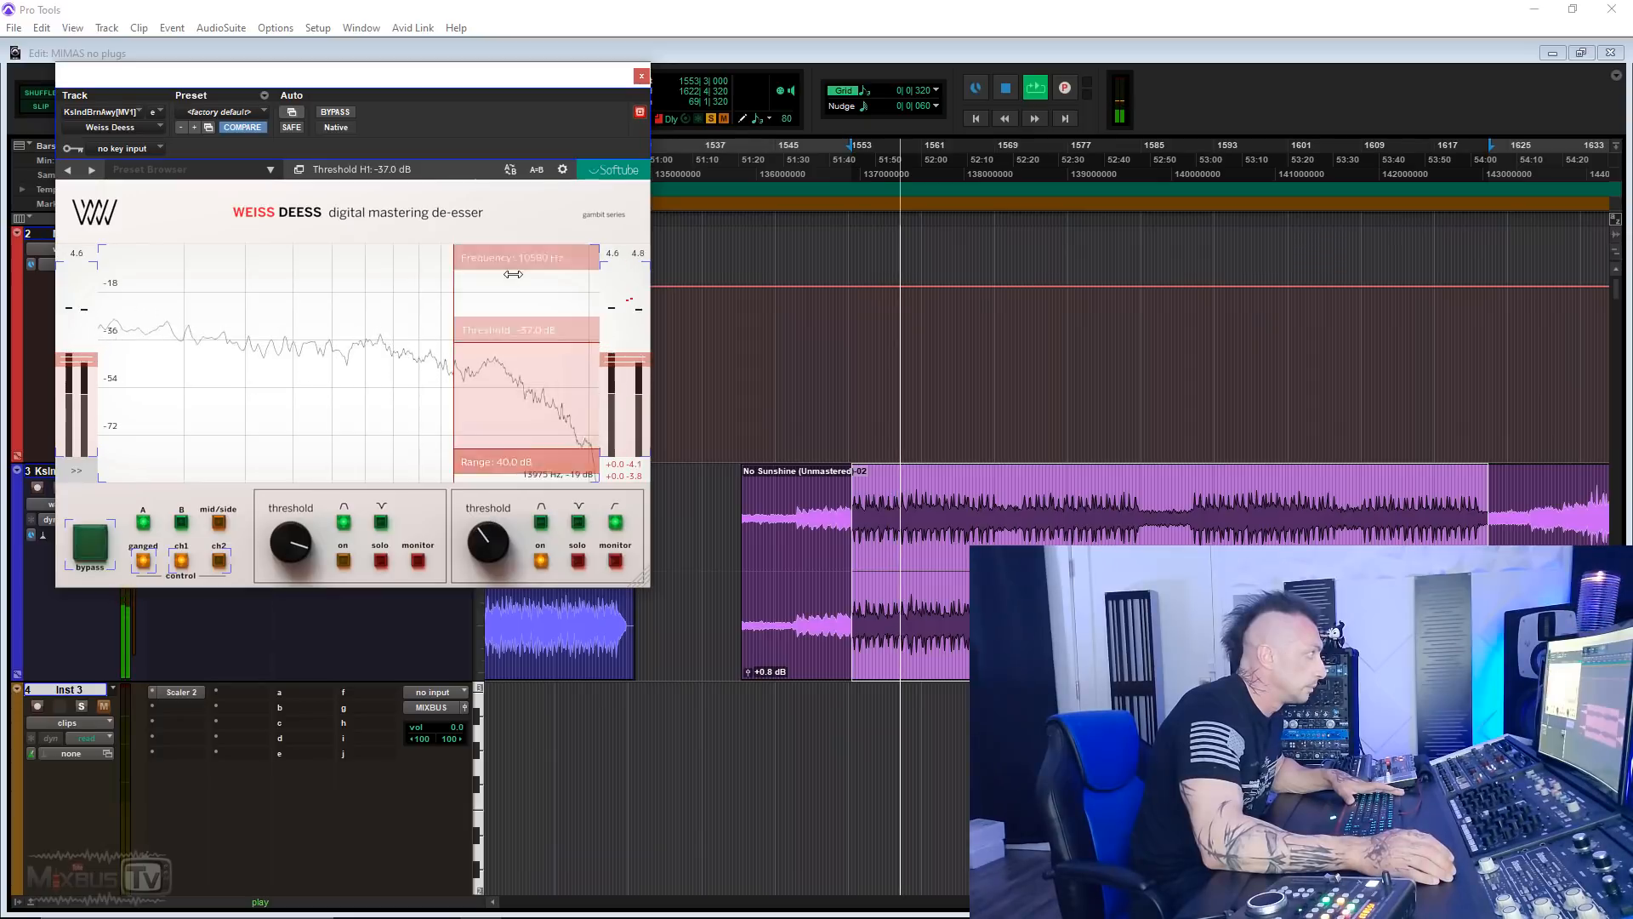
Step: Reopen Vitamin from the track's inserts, raise its Hi band to about 14.4, and close it
left_click_drag(539, 106, 886, 120)
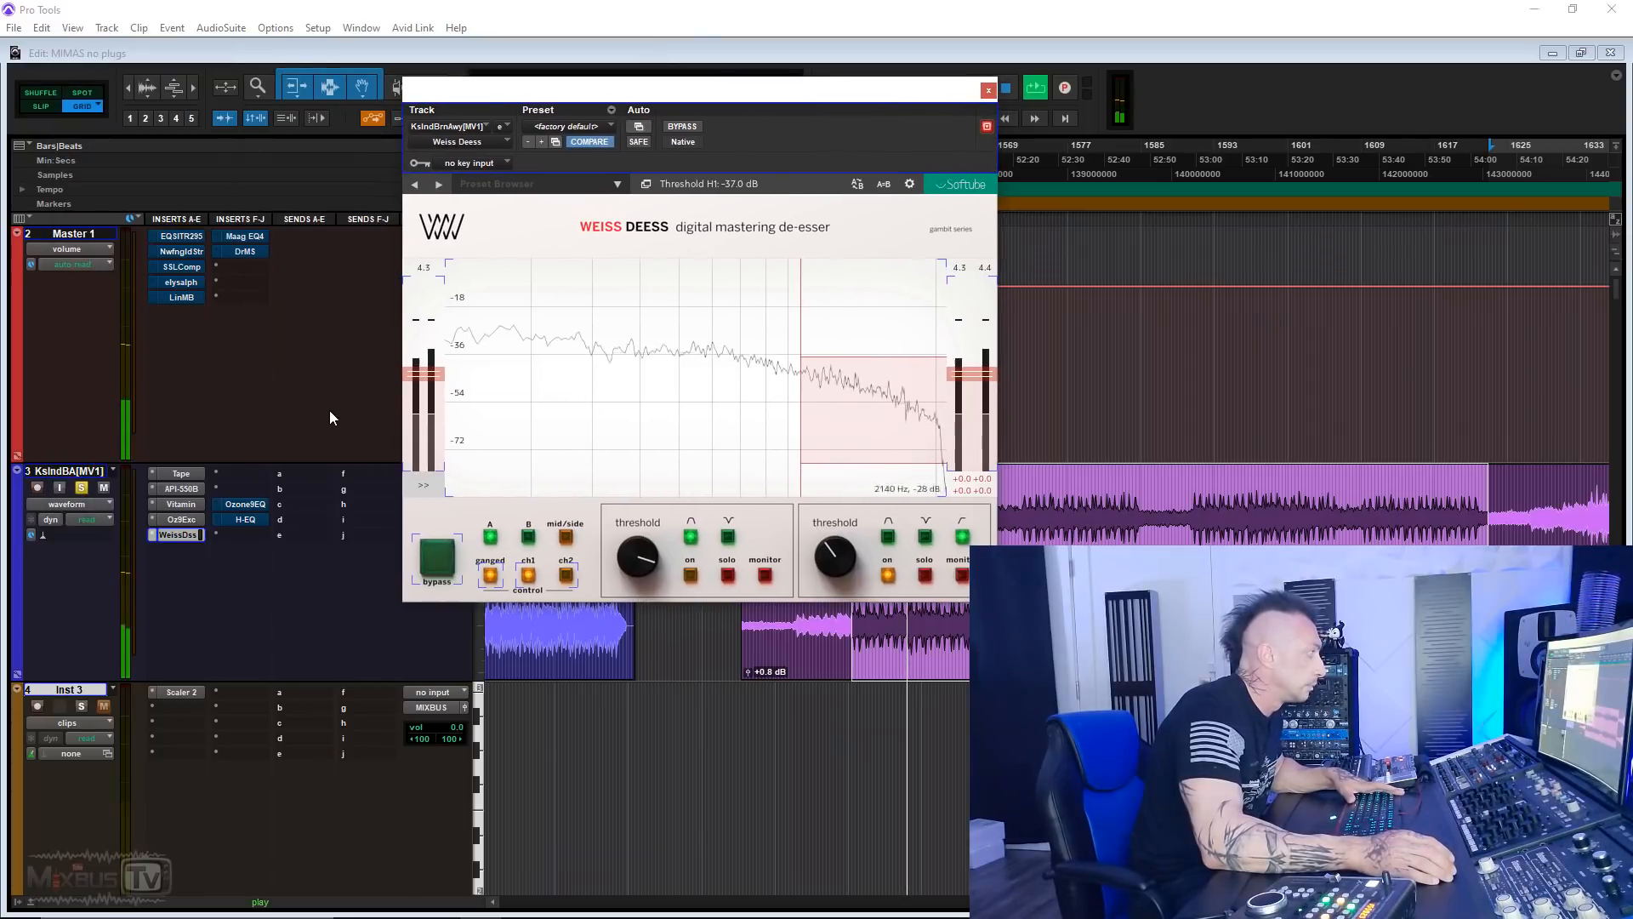
left_click(192, 503)
left_click_drag(783, 408, 783, 396)
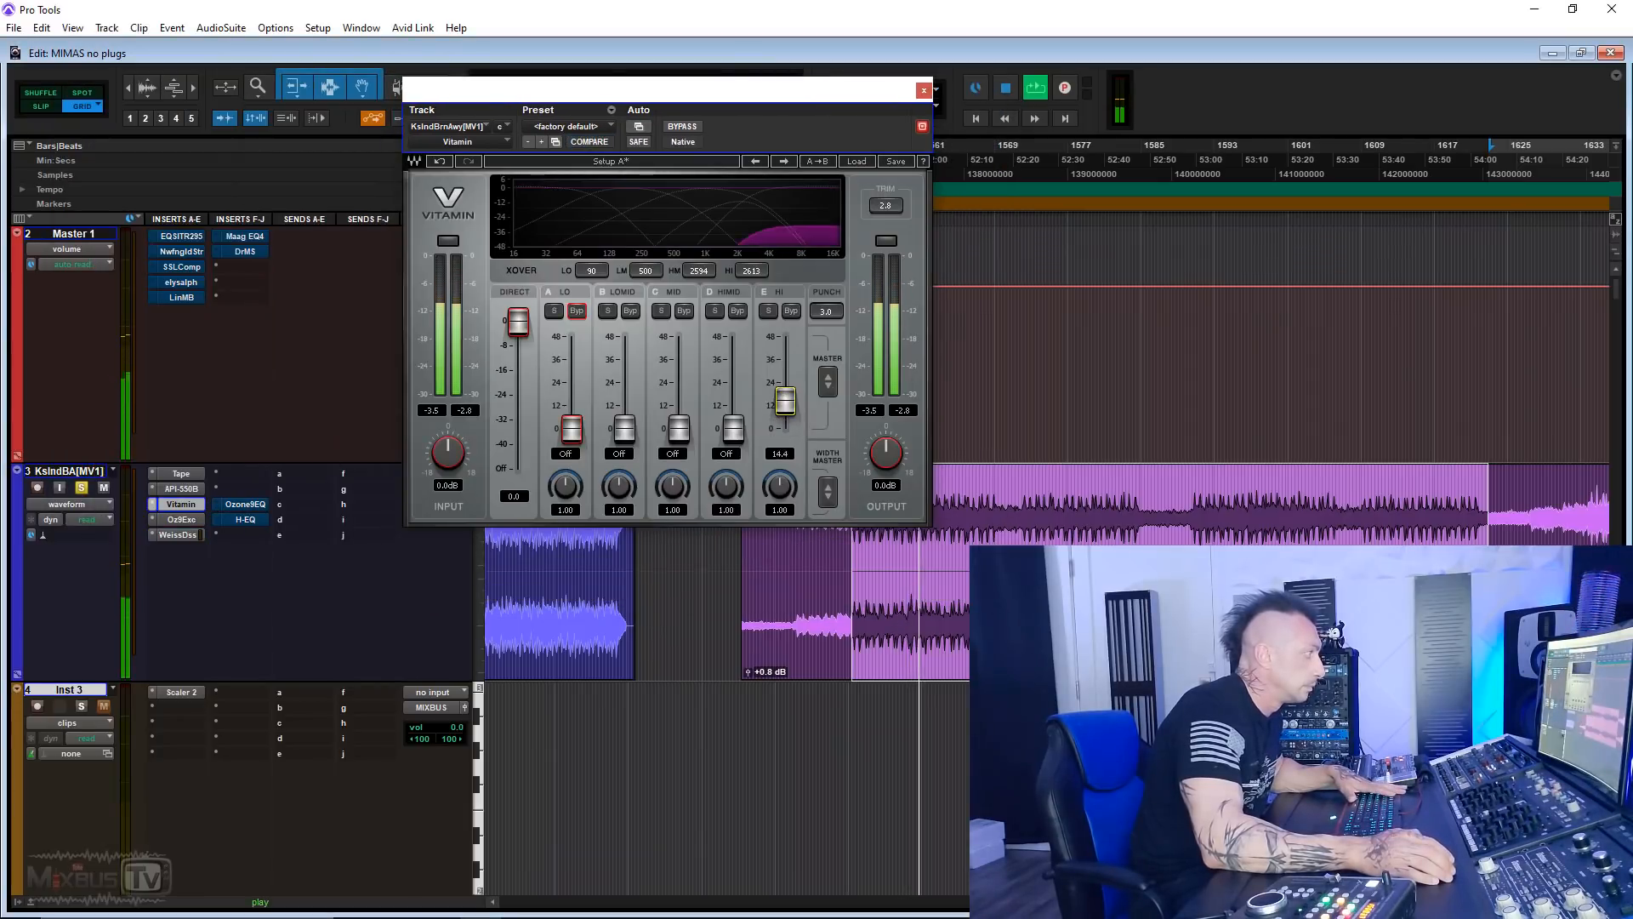
left_click_drag(923, 93, 928, 91)
left_click(927, 89)
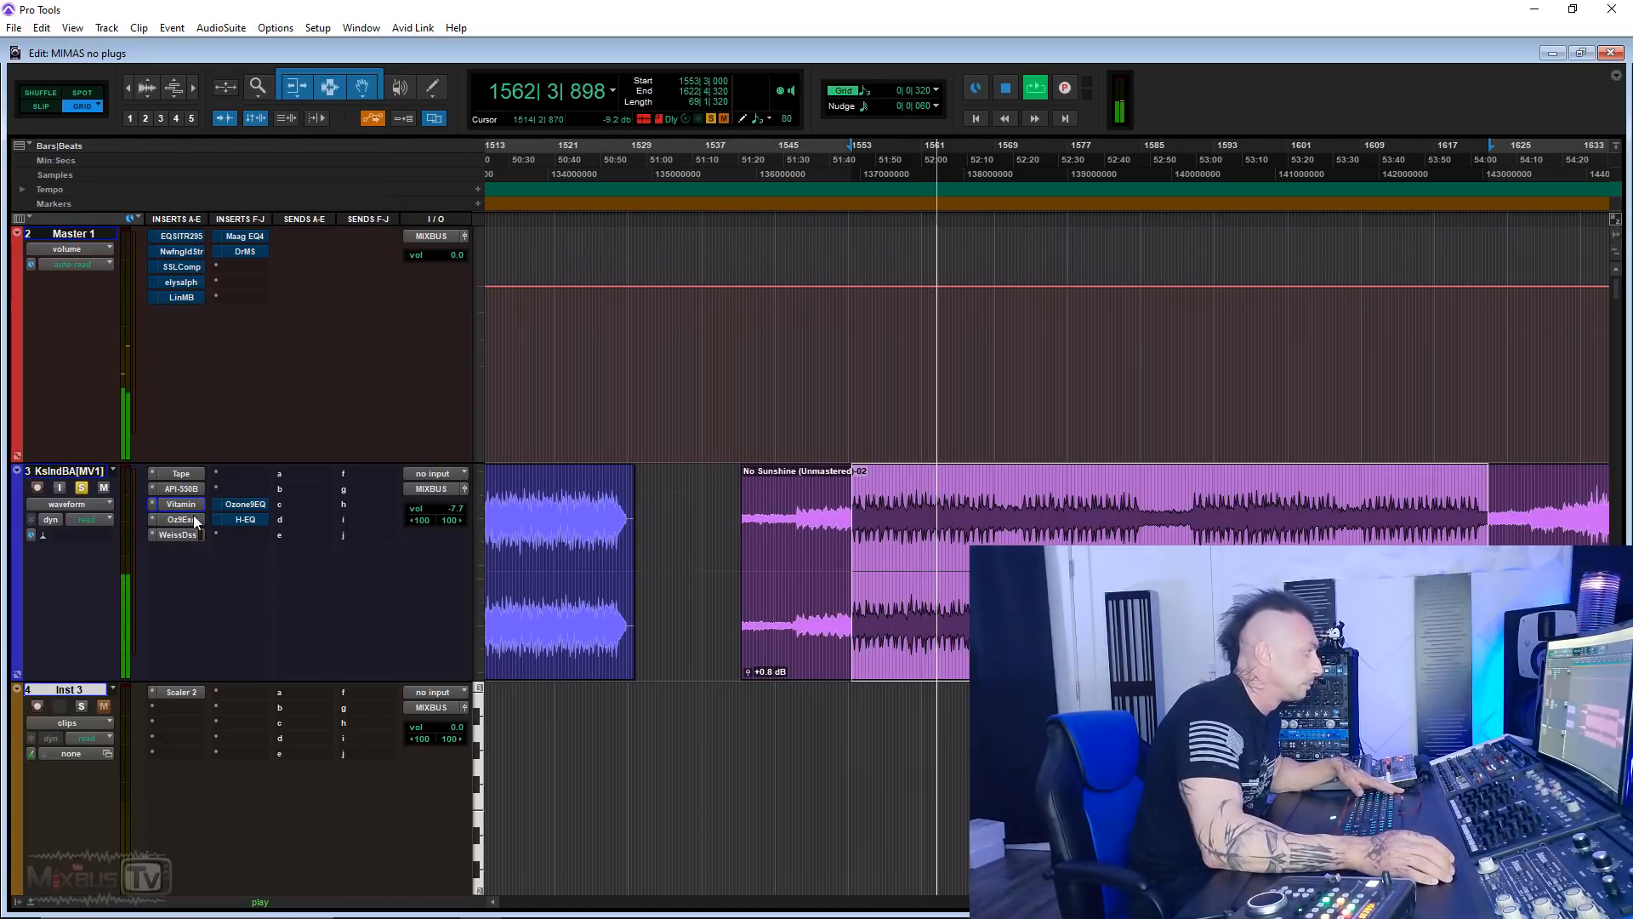
Step: Reopen Weiss Deess from the track's inserts to check its high-band de-essing during playback, and close it
left_click(184, 534)
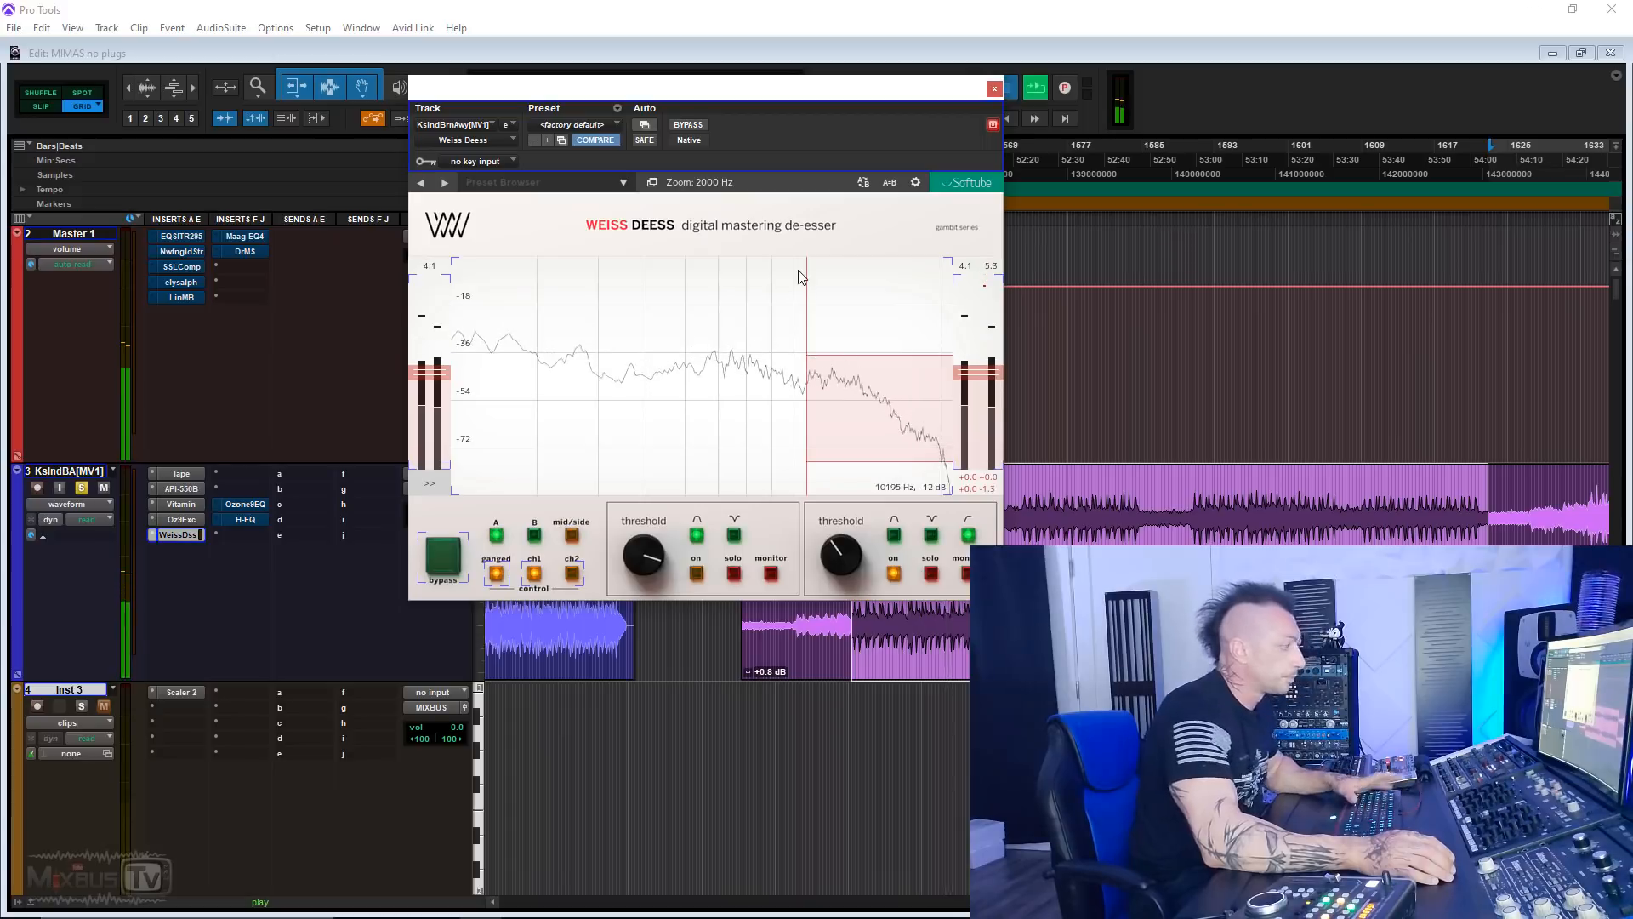
left_click(994, 88)
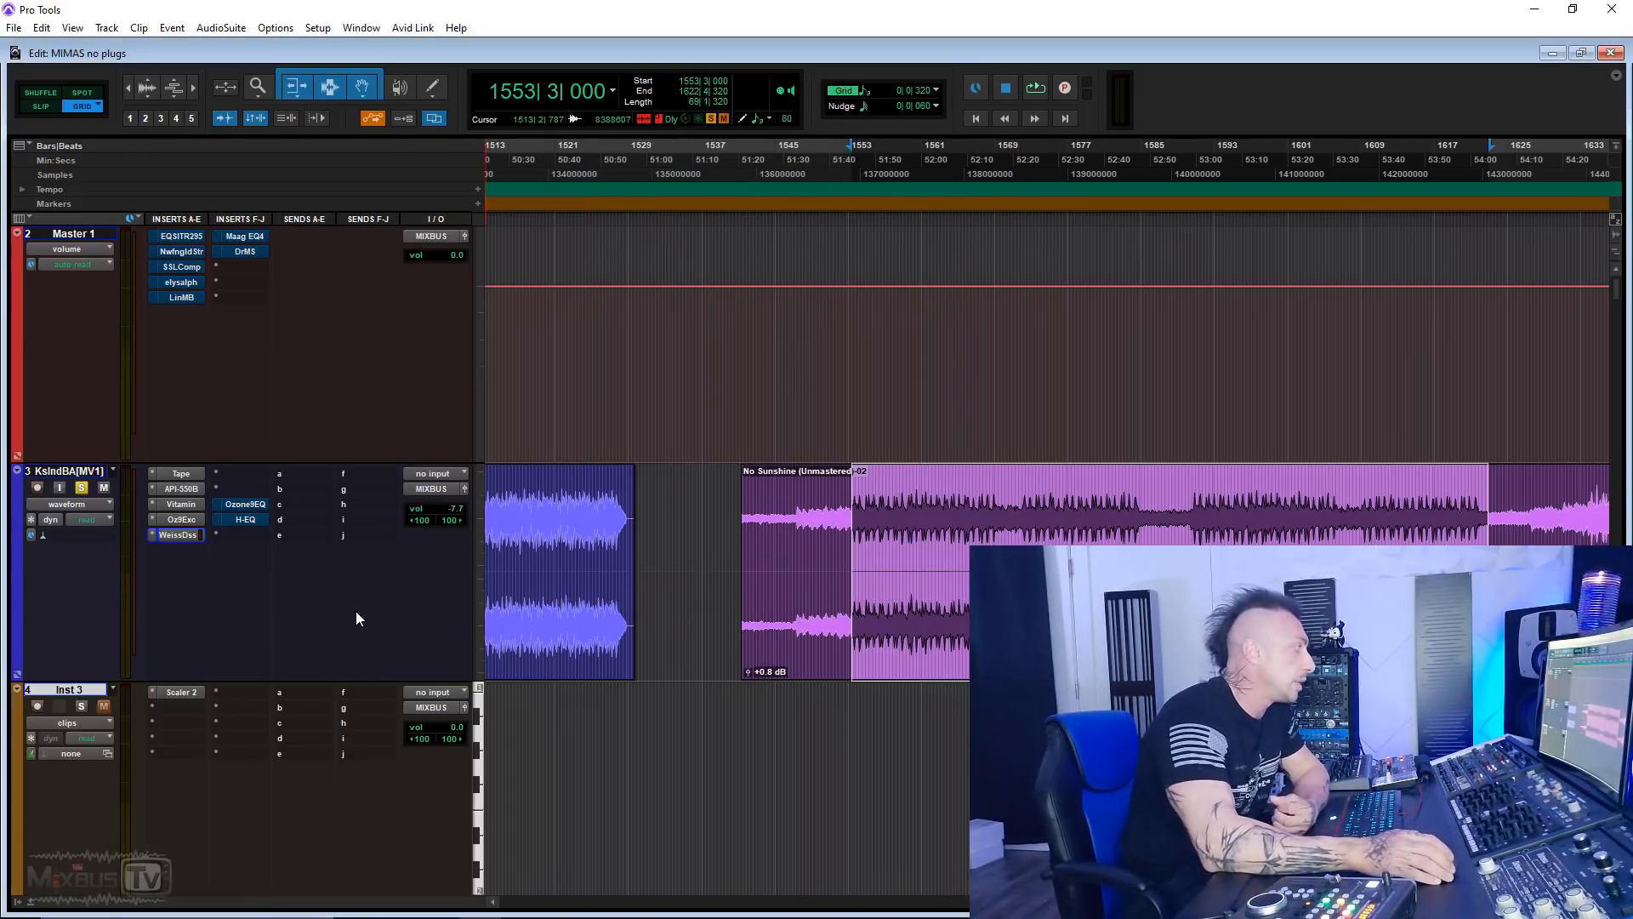
Step: Insert A1StereoControl in the first empty F-J slot, set its stereo width to 105%, and close it
left_click(242, 474)
mouse_move(340, 558)
mouse_move(528, 245)
left_click(669, 246)
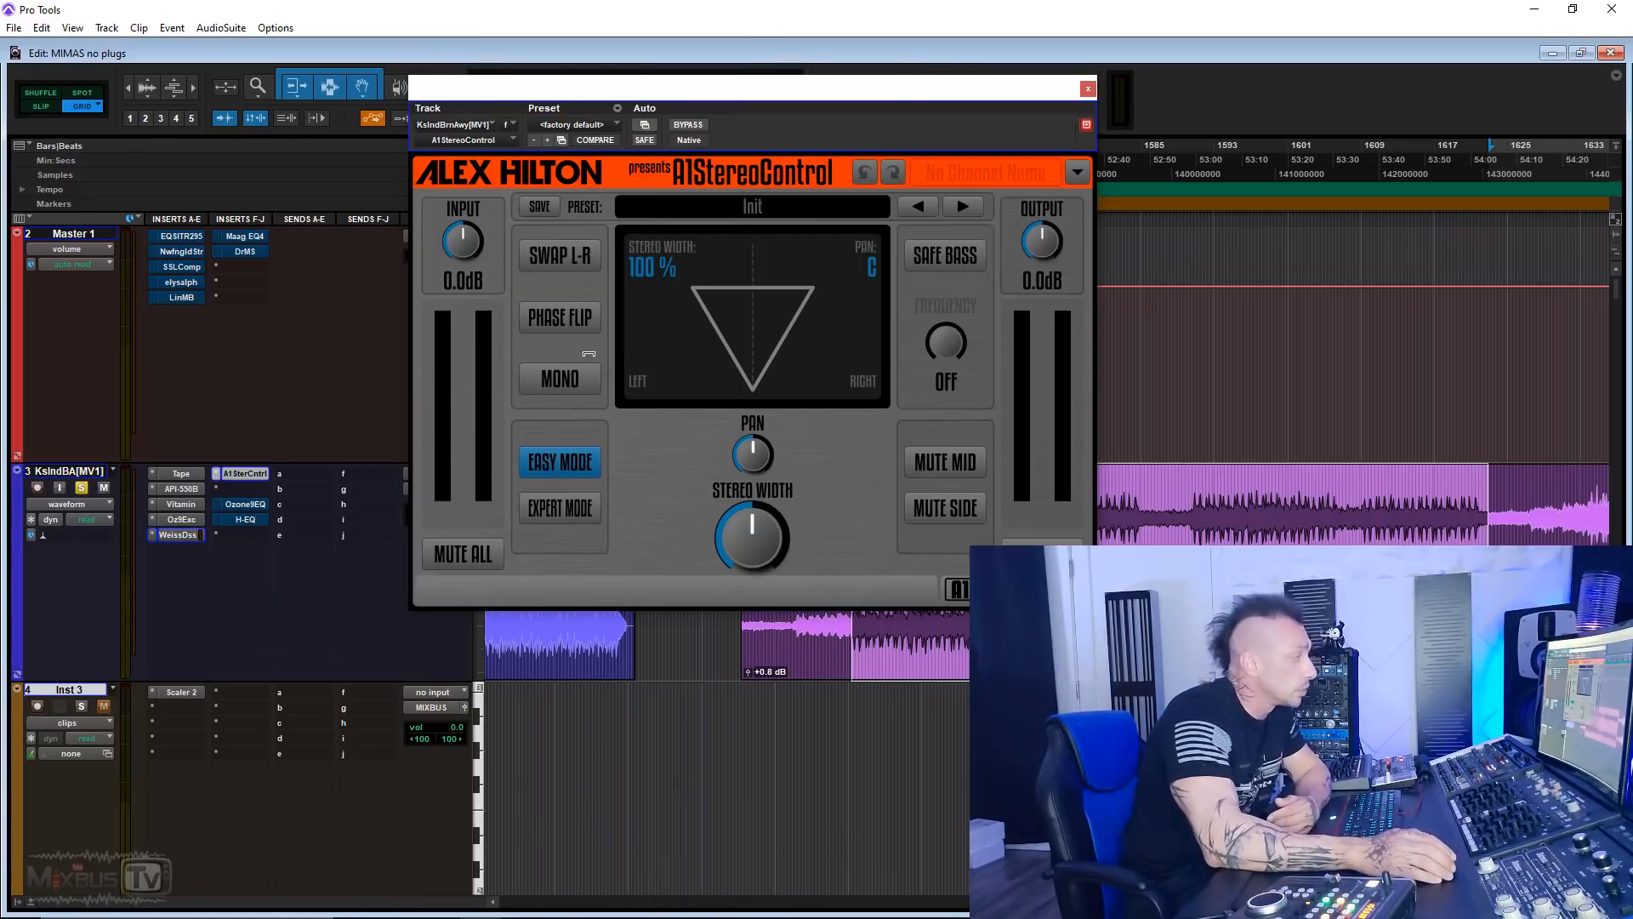
left_click_drag(585, 579, 516, 377)
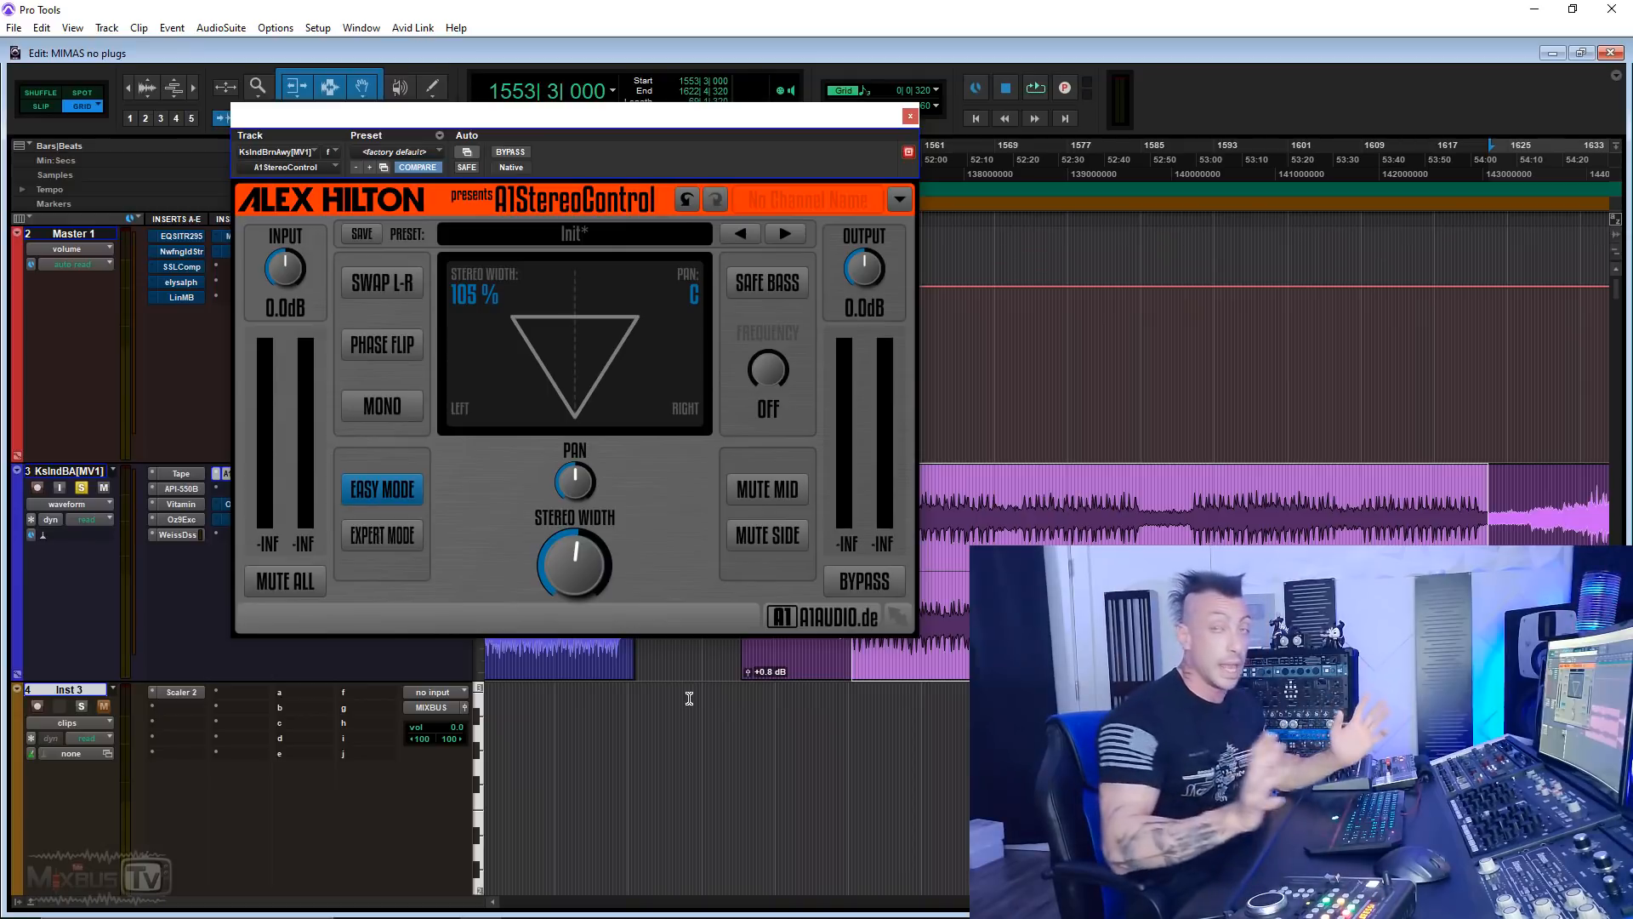
left_click(910, 115)
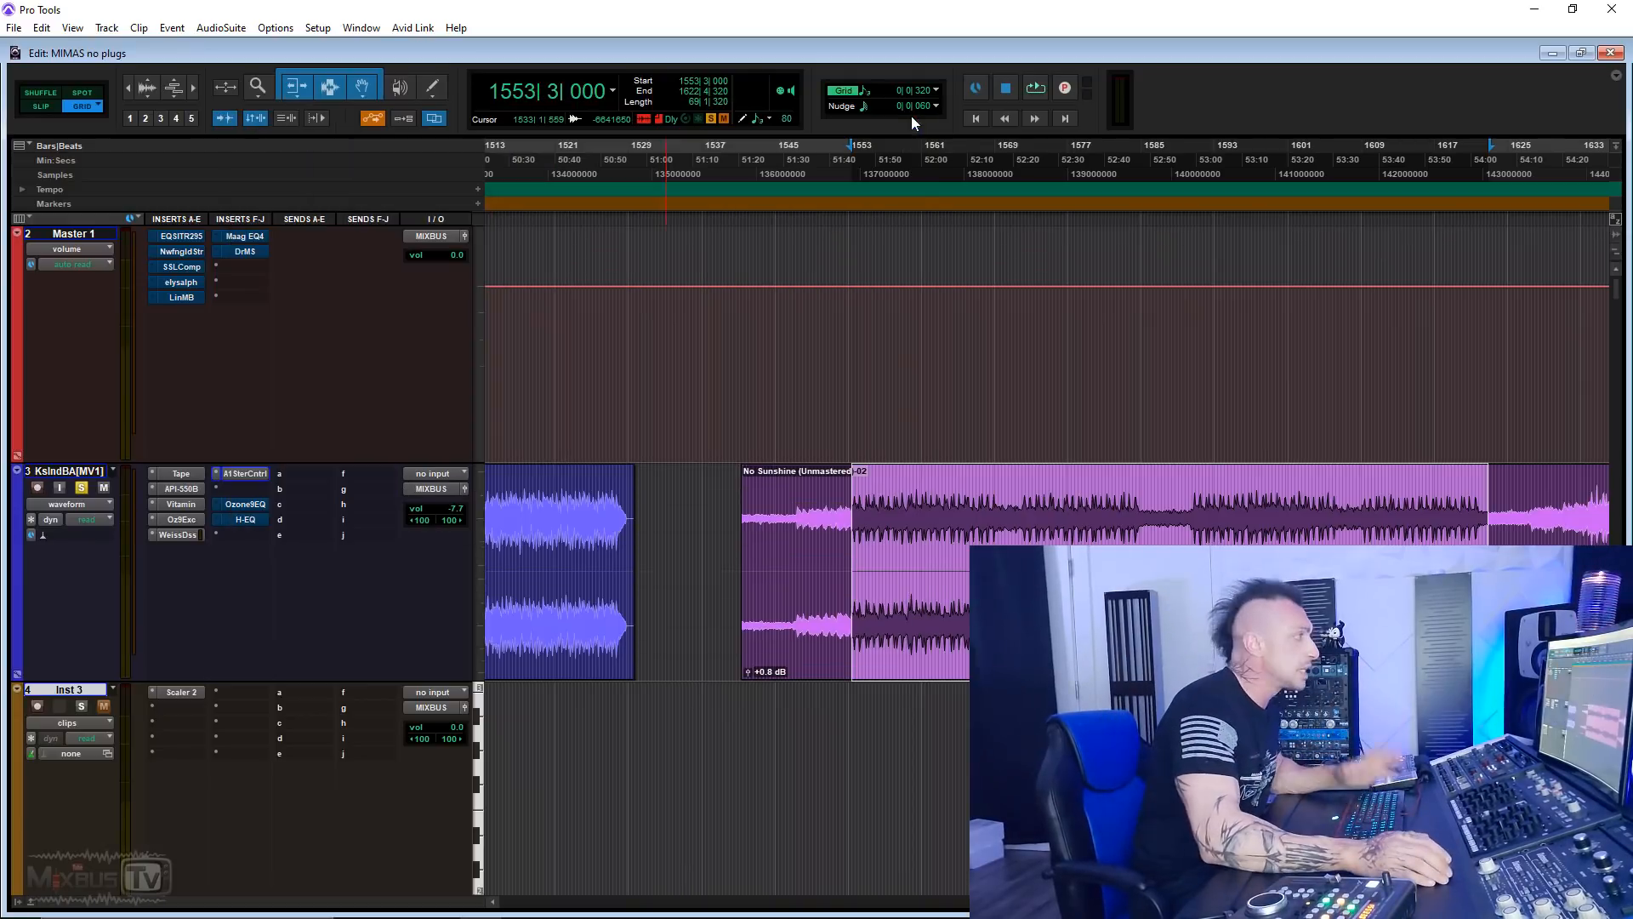
Step: Replace A1StereoControl with the Ozone 9 Imager and reposition its window
left_click(217, 473)
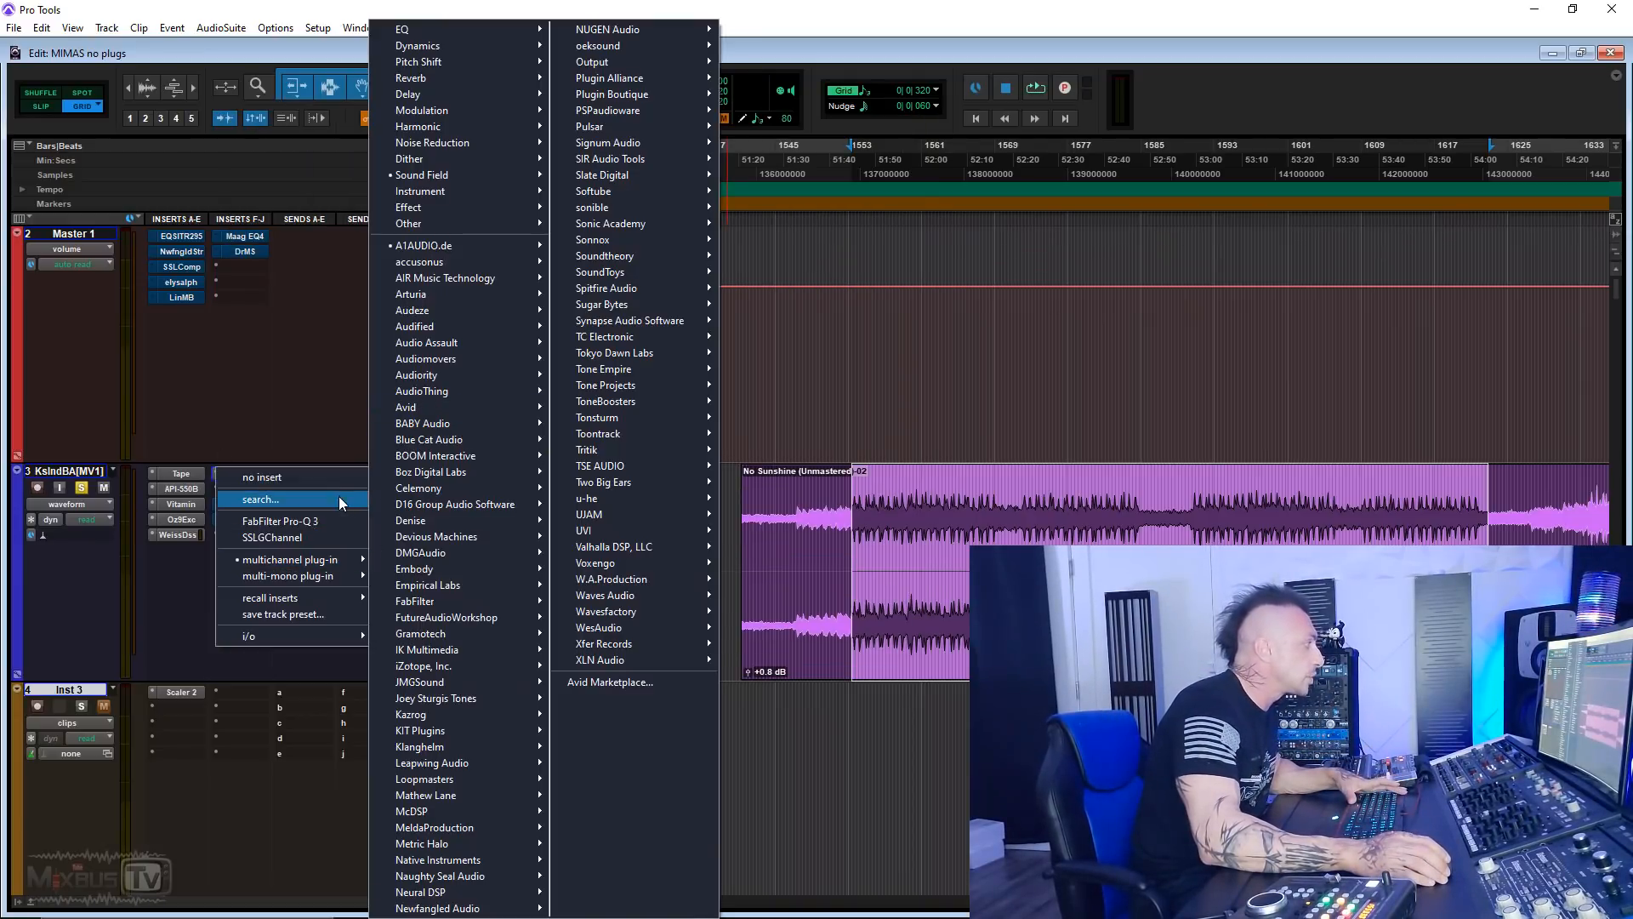
left_click(339, 499)
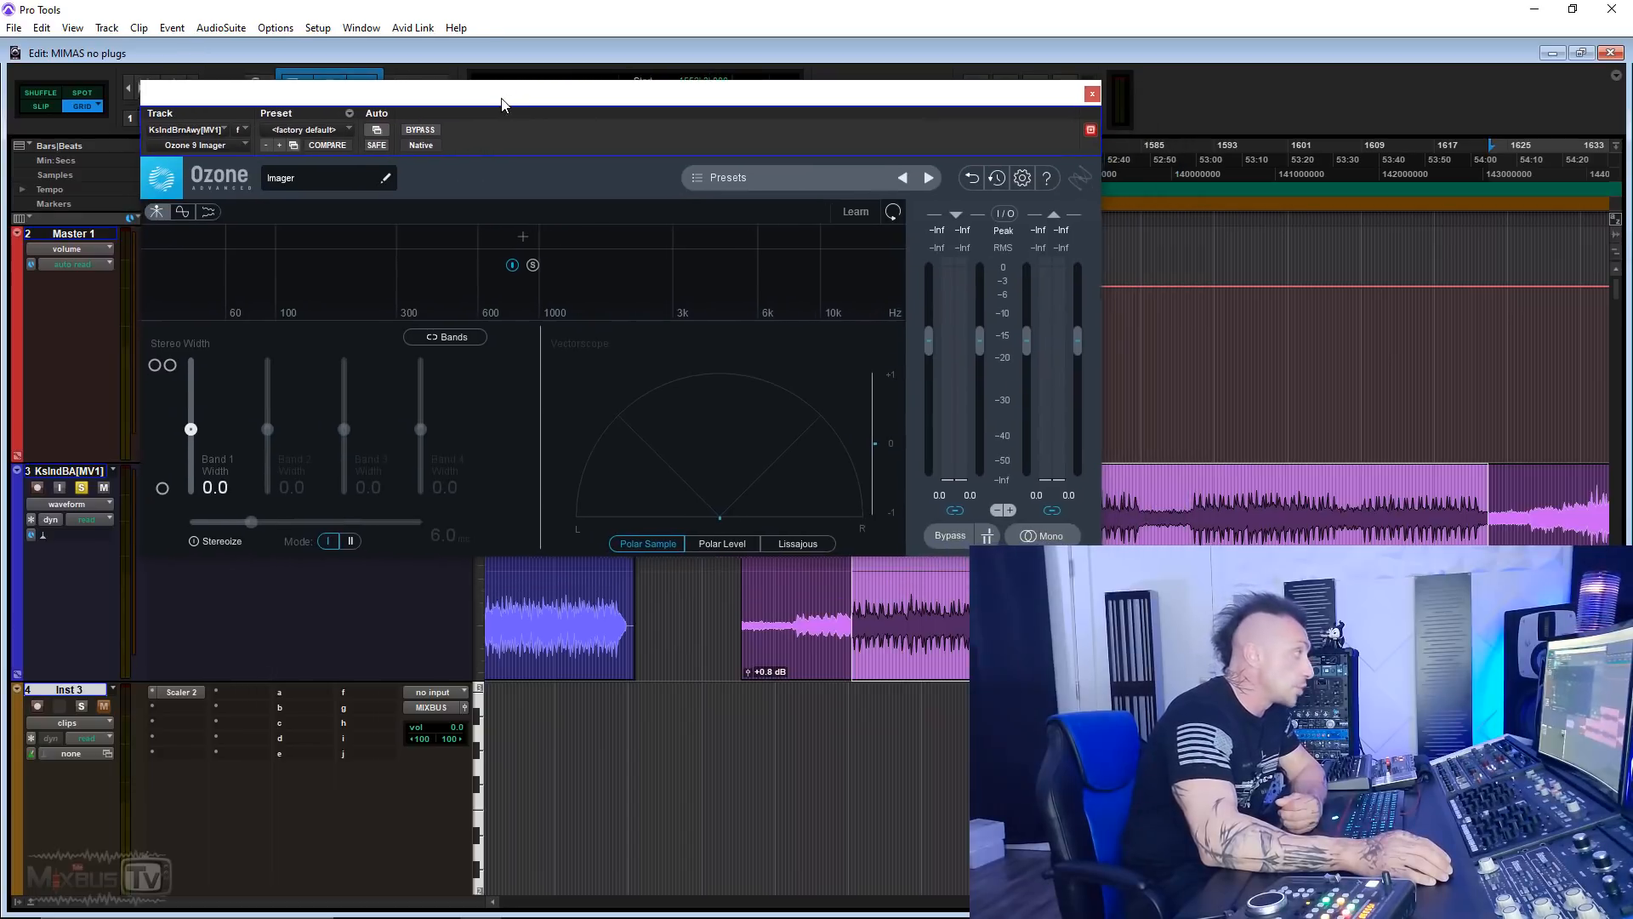
left_click_drag(505, 104, 452, 109)
Step: Split the Imager into three bands with two crossovers and turn off the lowest and highest bands
left_click(248, 242)
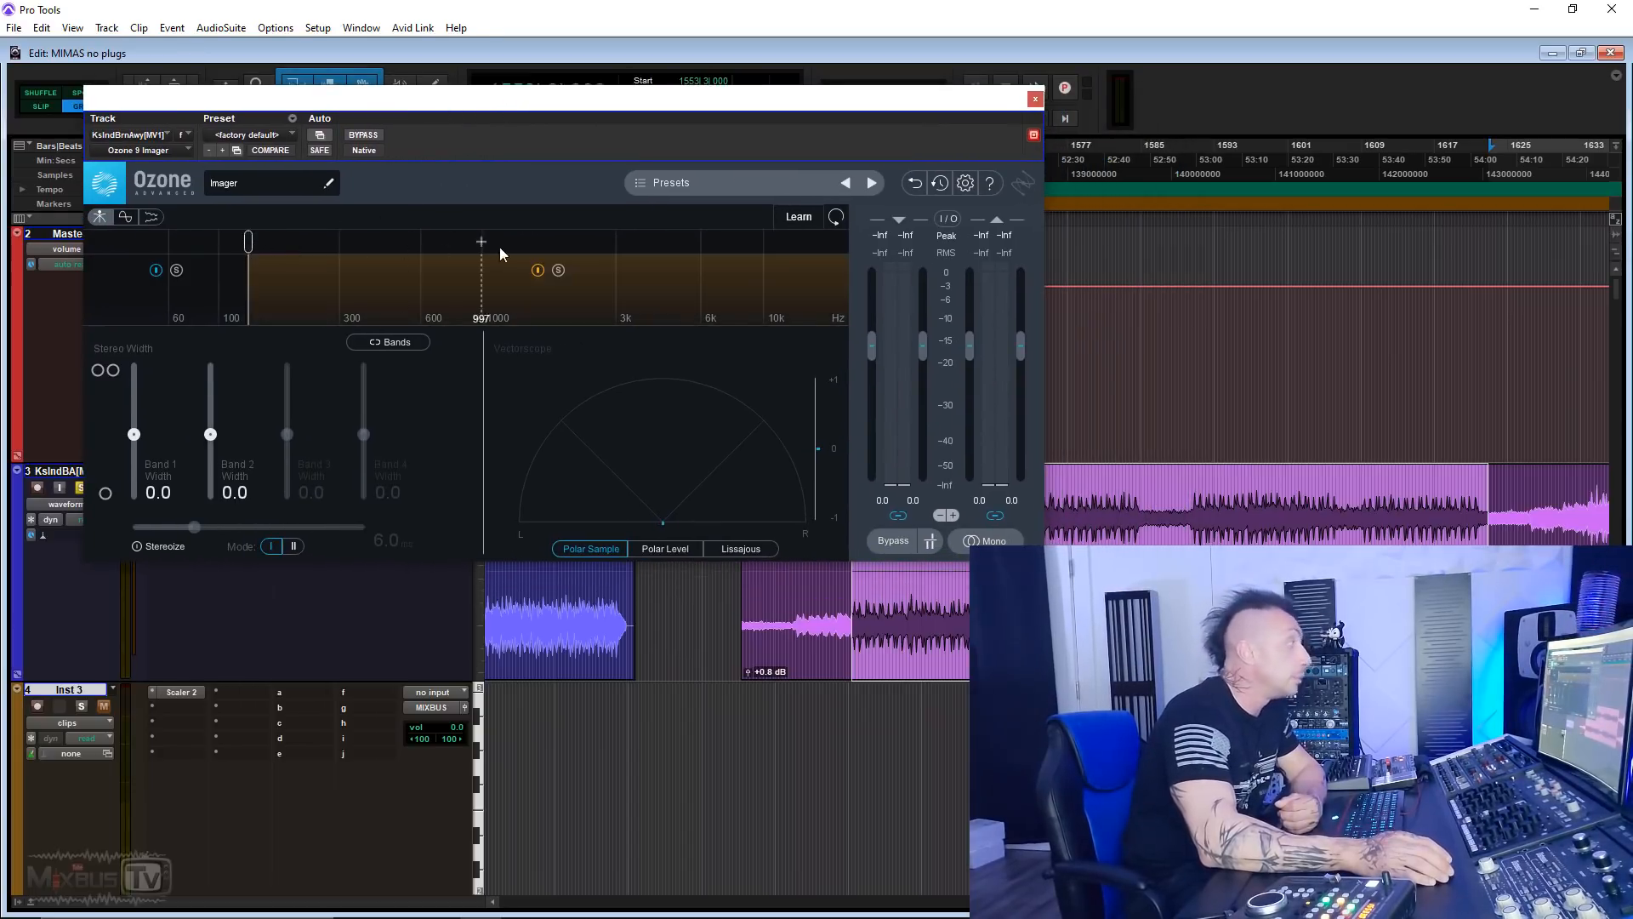
left_click(468, 242)
left_click(648, 271)
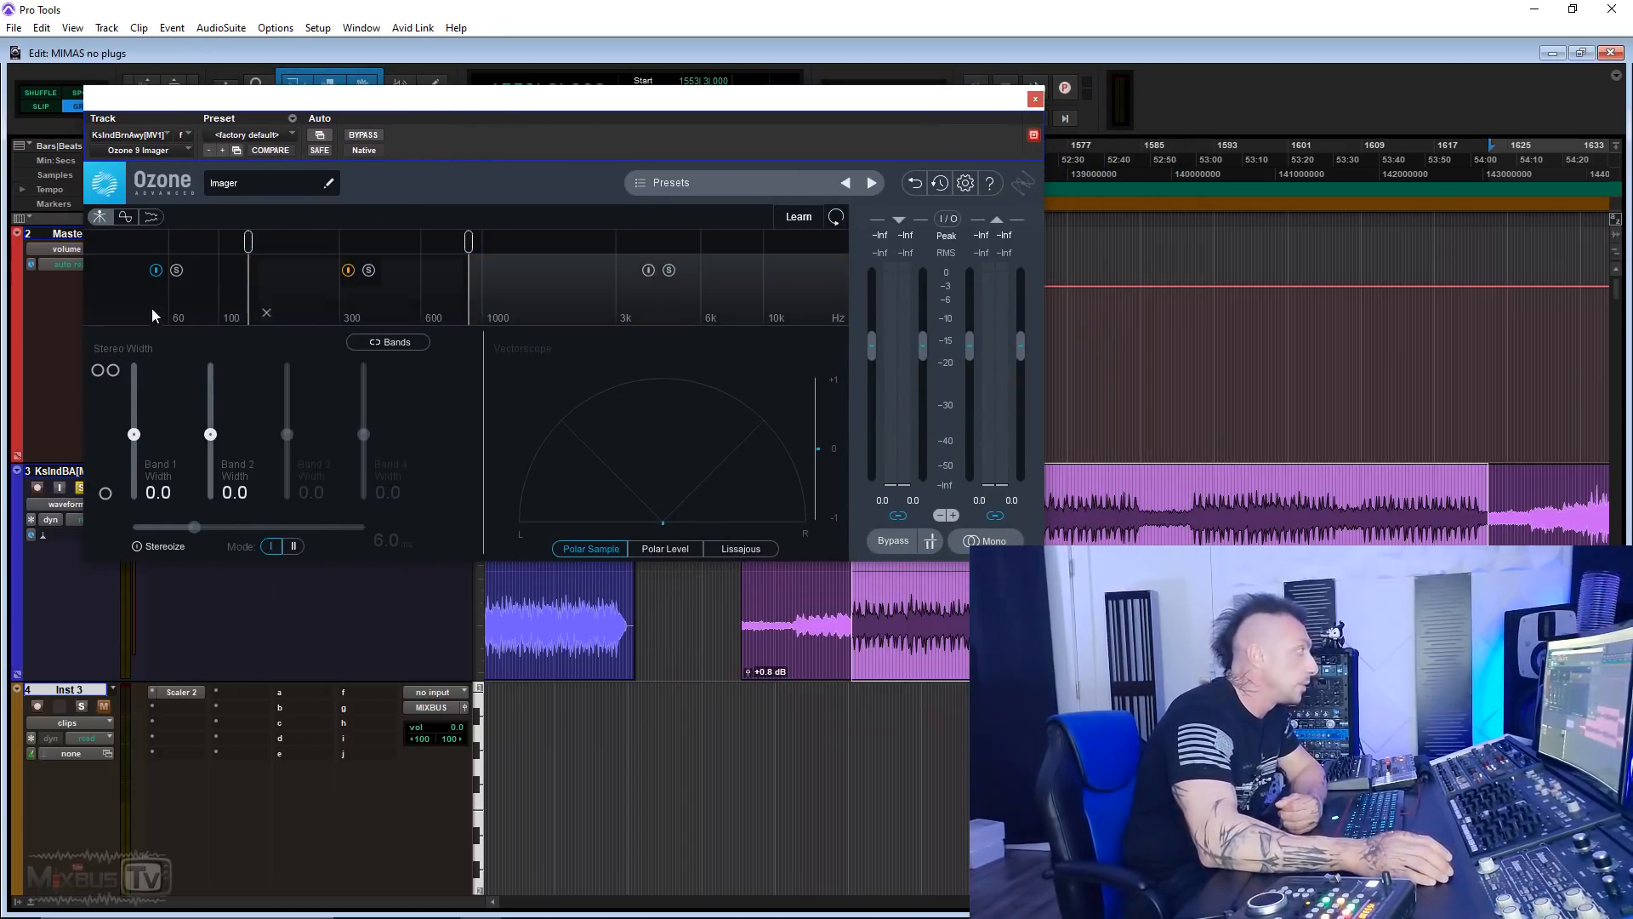
left_click(156, 271)
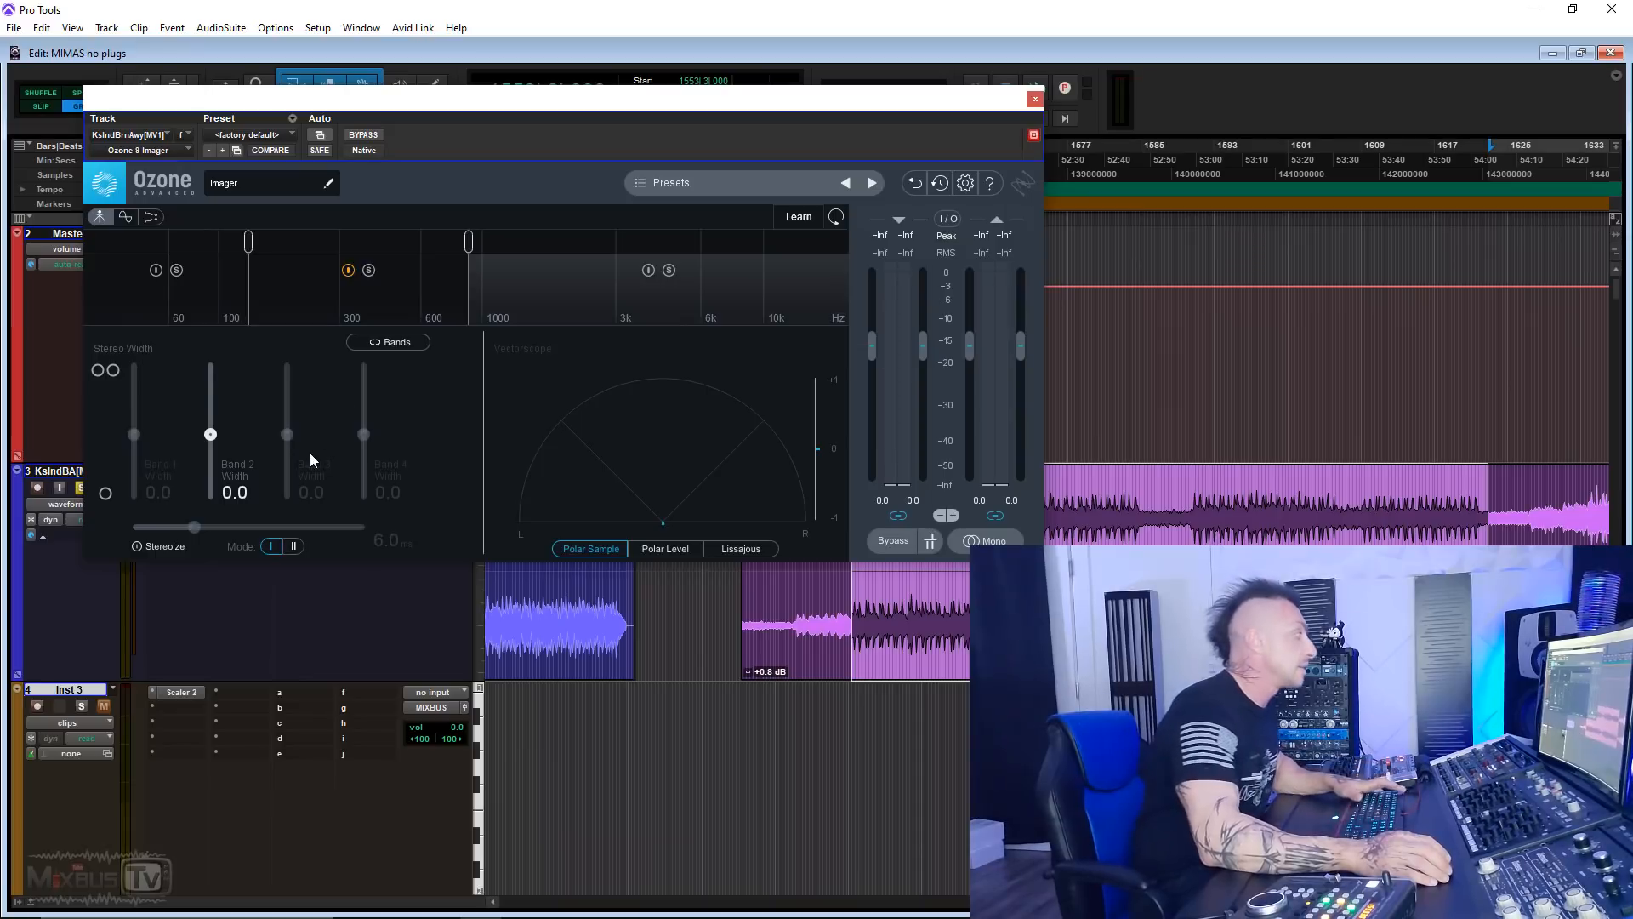
Step: During playback, set Band 2's width to 32.9 with crossovers near 100 Hz and at 625 Hz, and close the Imager
key("space")
left_click_drag(210, 434, 210, 375)
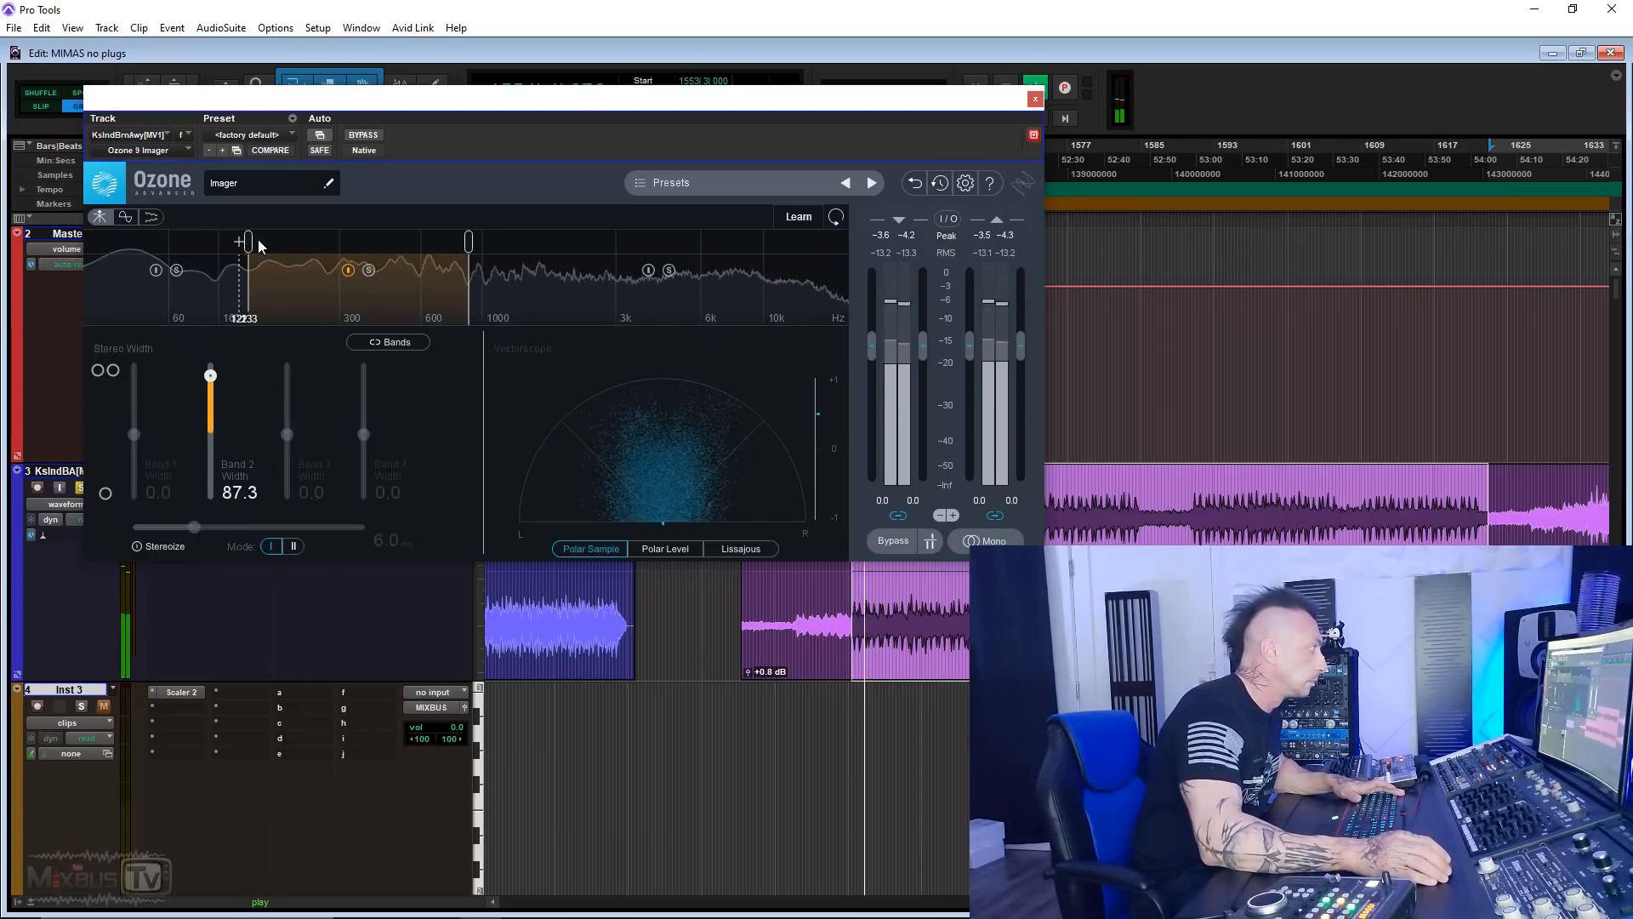
left_click_drag(247, 242, 231, 241)
left_click_drag(468, 242, 426, 241)
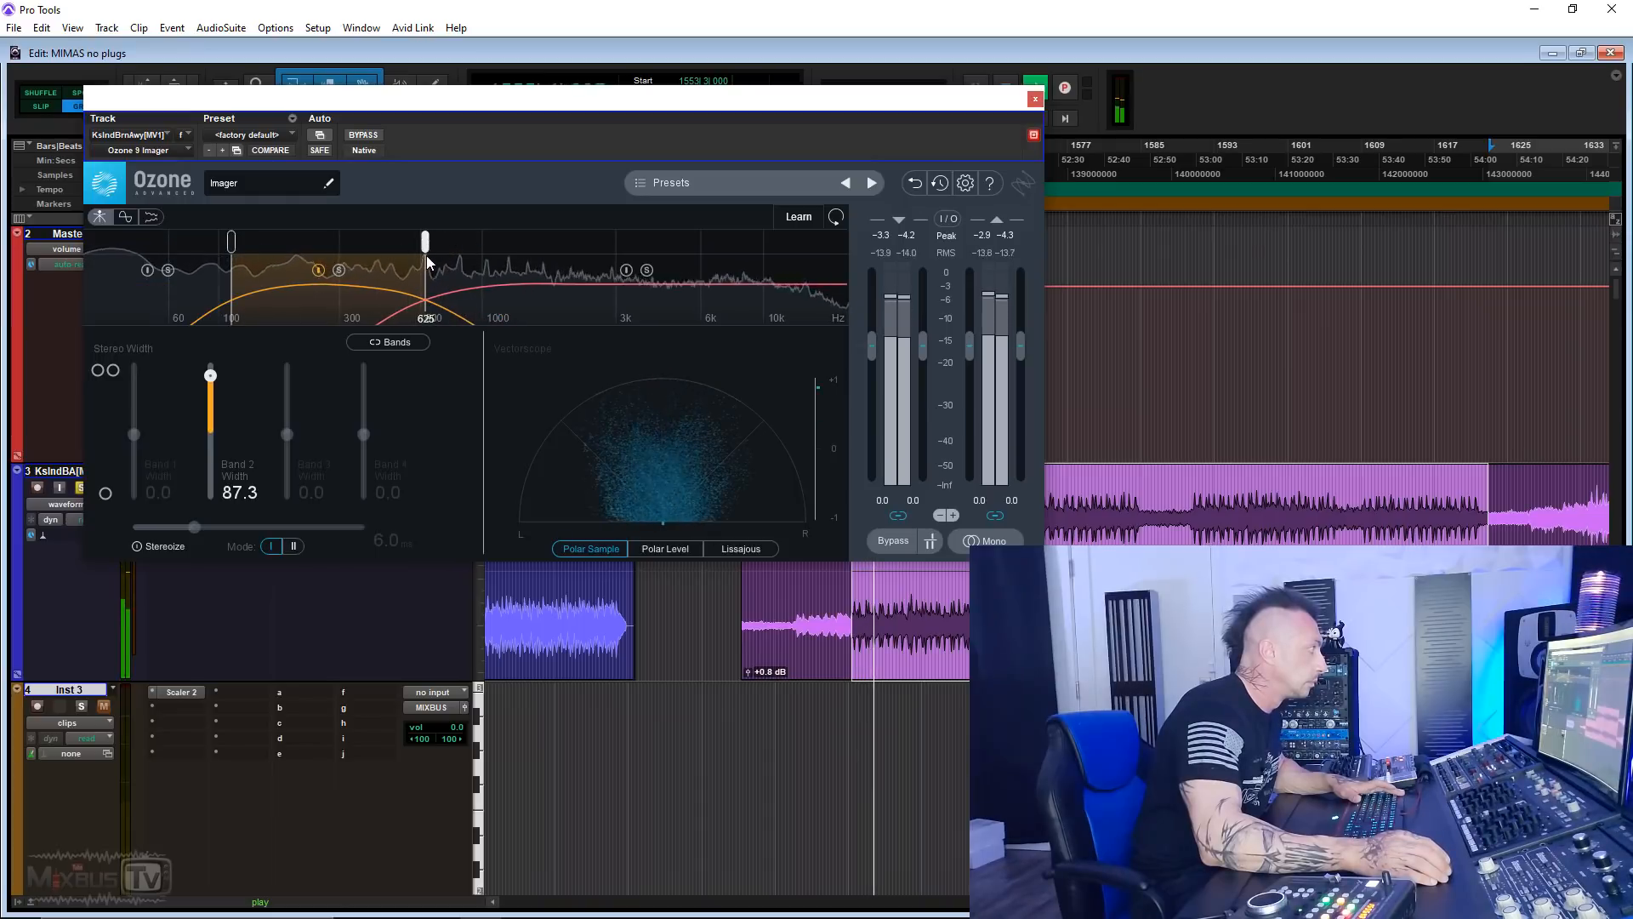
left_click_drag(213, 385, 215, 415)
left_click(1035, 100)
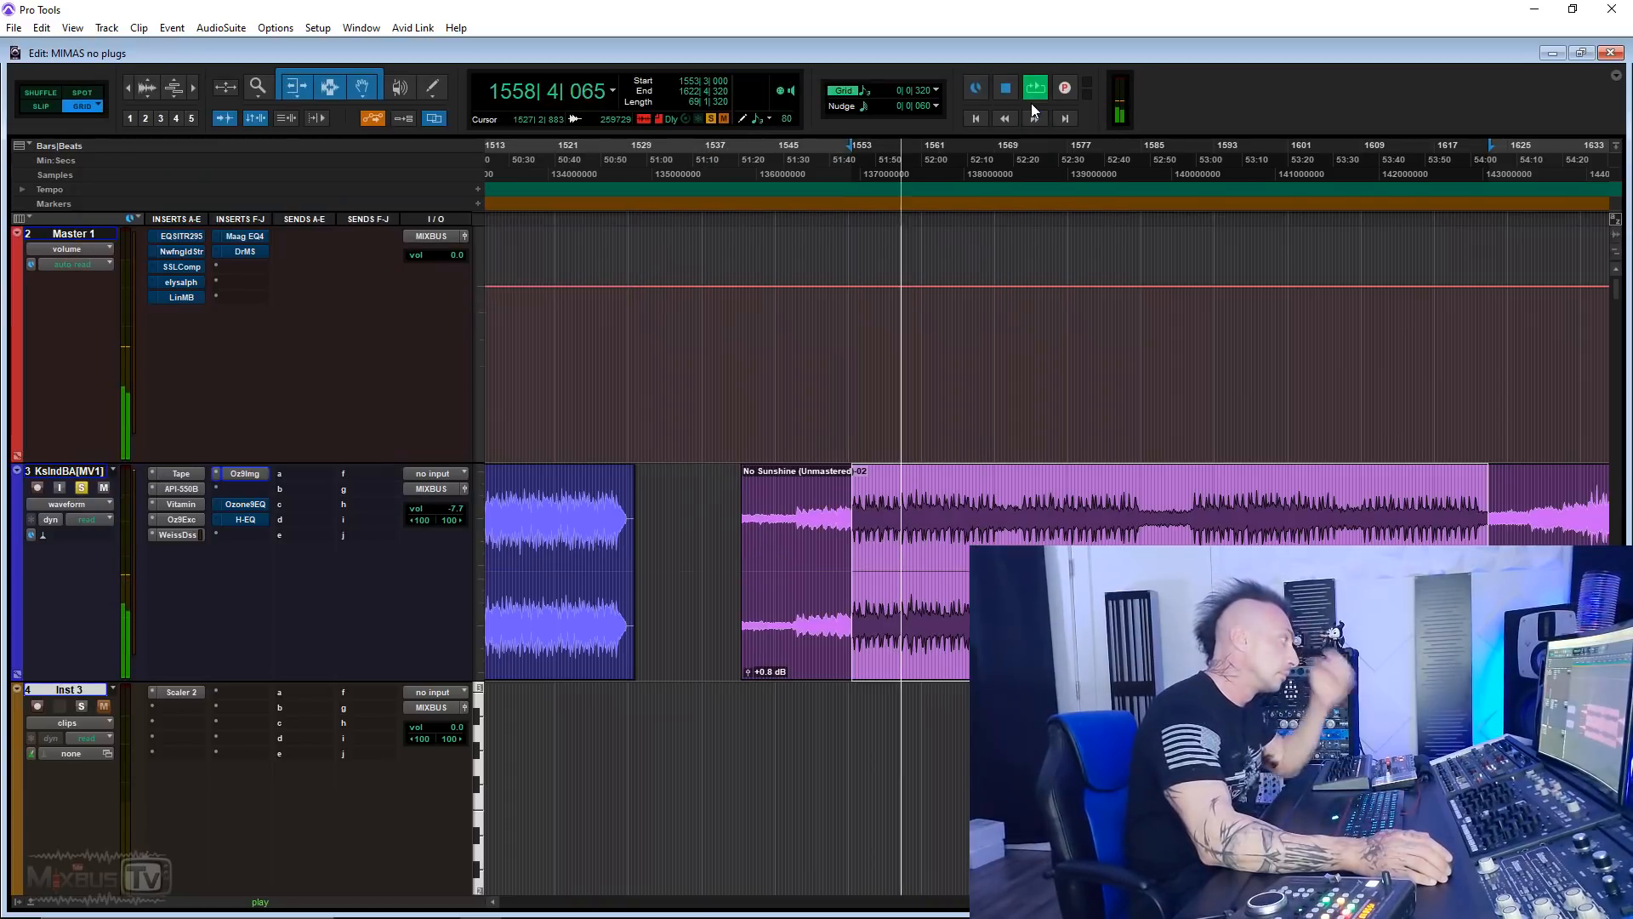
Step: Reopen the Imager, raise its upper crossover slightly, and compare the sound with the plug-in bypassed and active
left_click(245, 473)
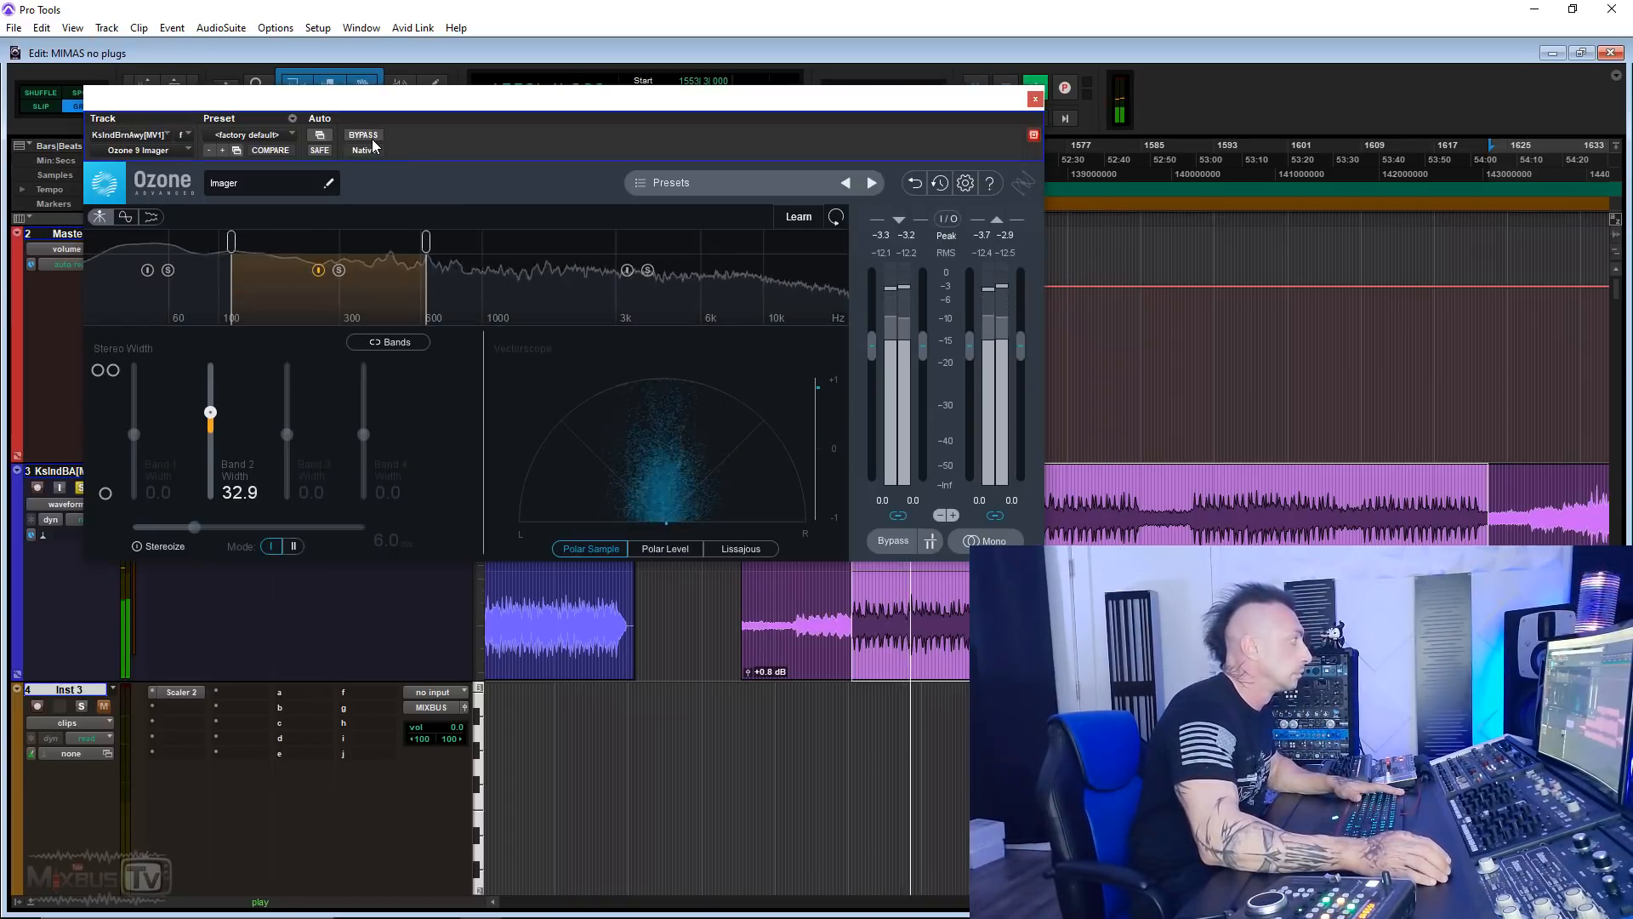
left_click(363, 136)
left_click(364, 136)
left_click_drag(426, 242, 453, 247)
left_click(364, 135)
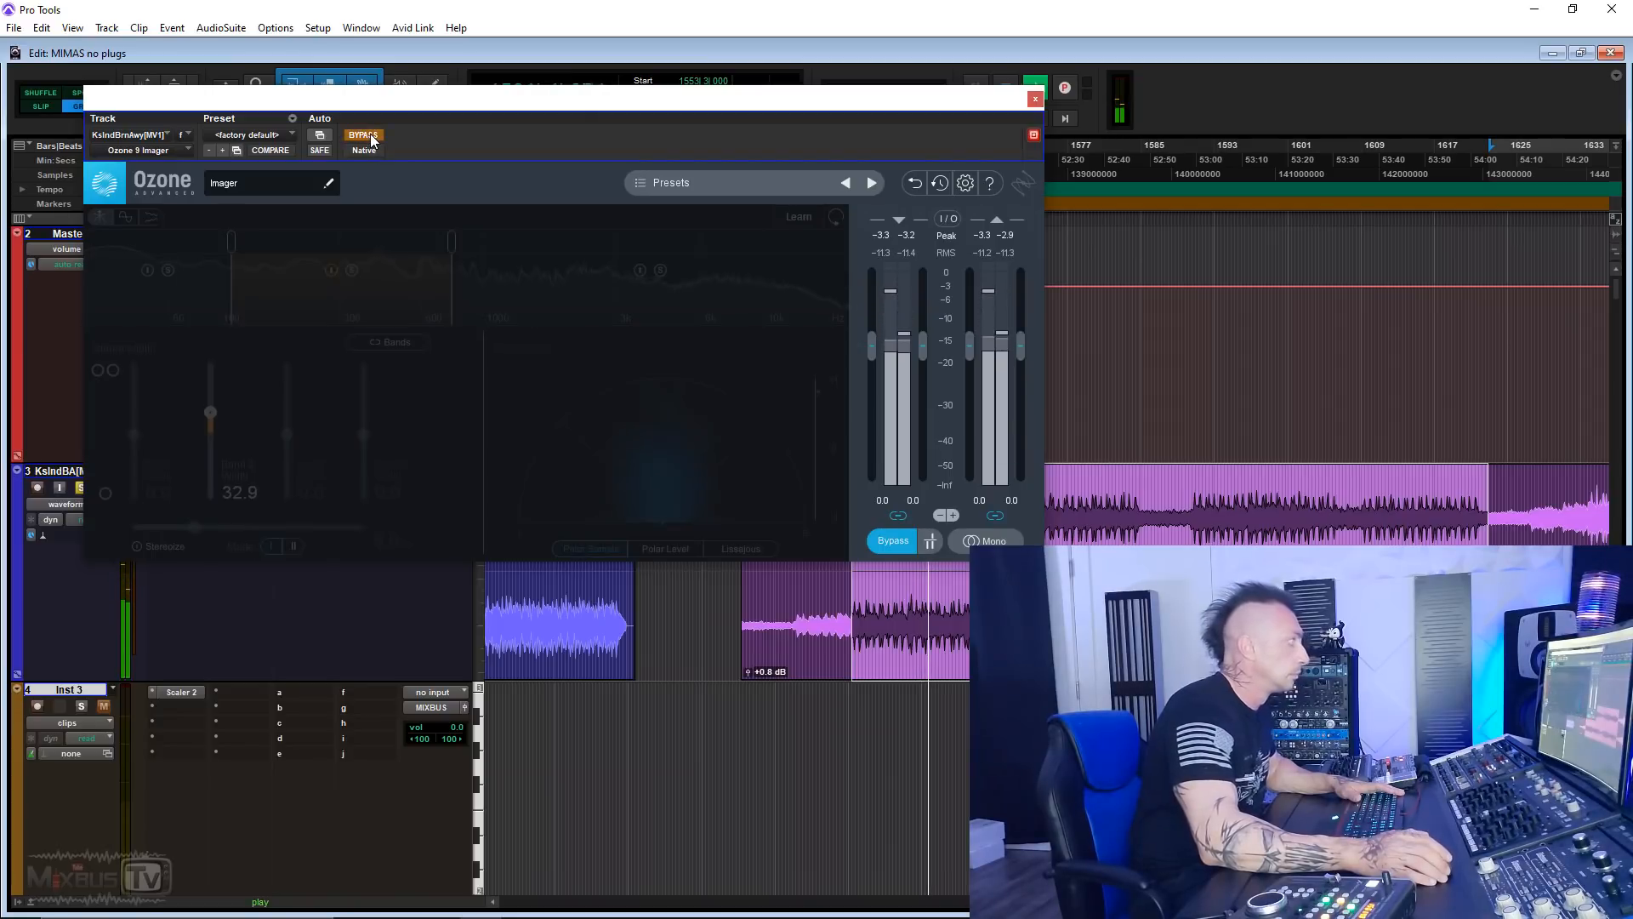
left_click(365, 137)
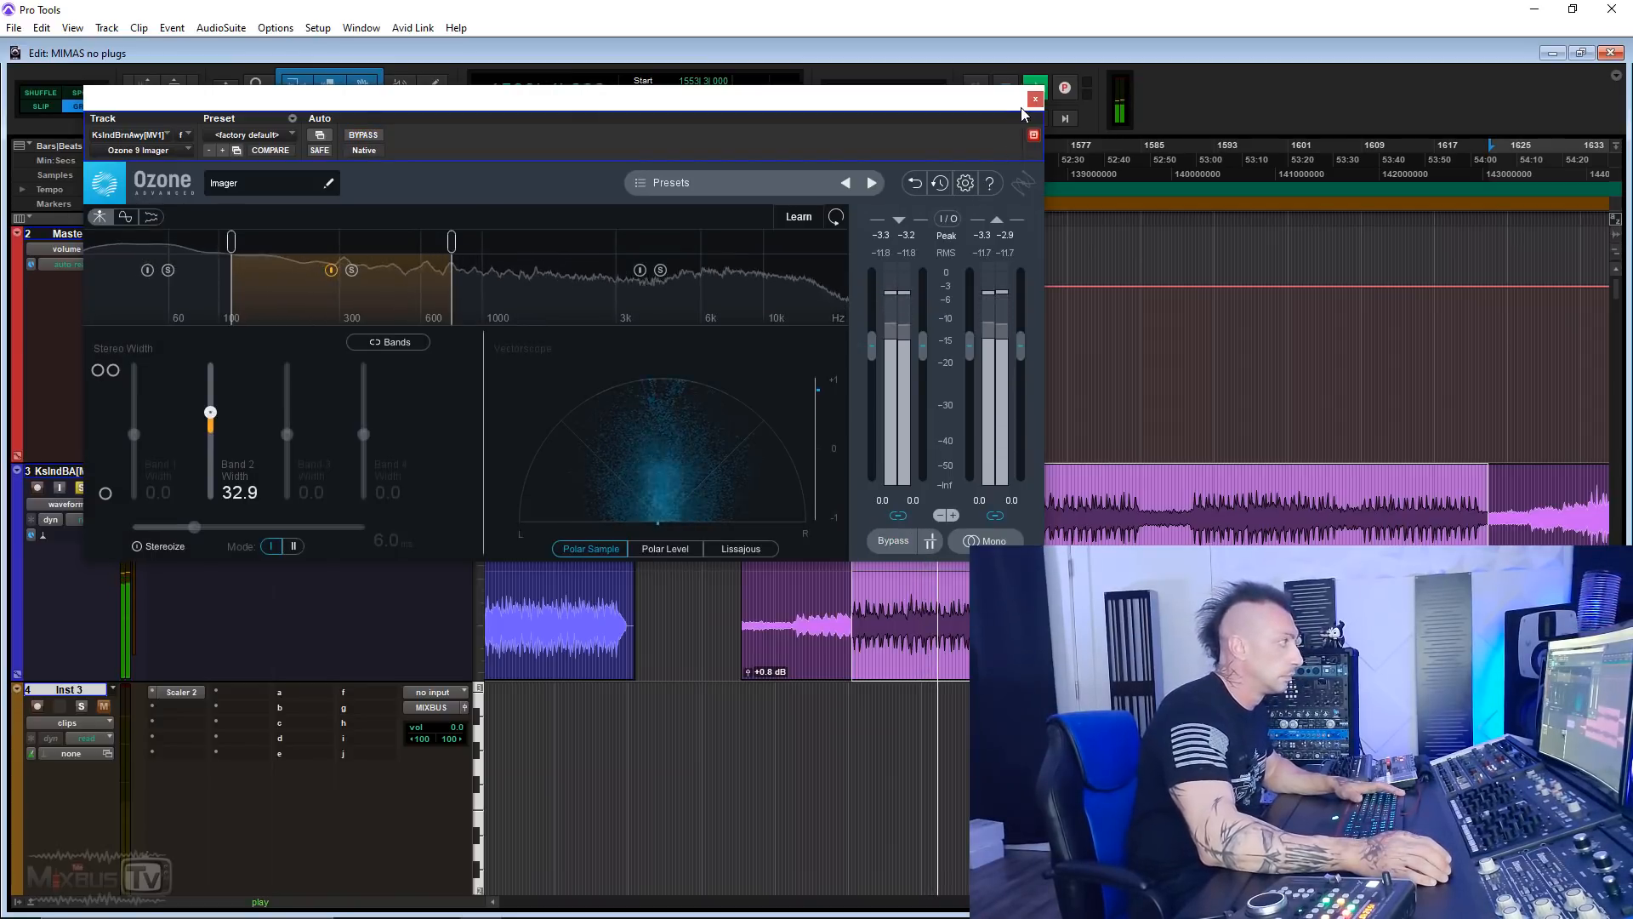
left_click(363, 135)
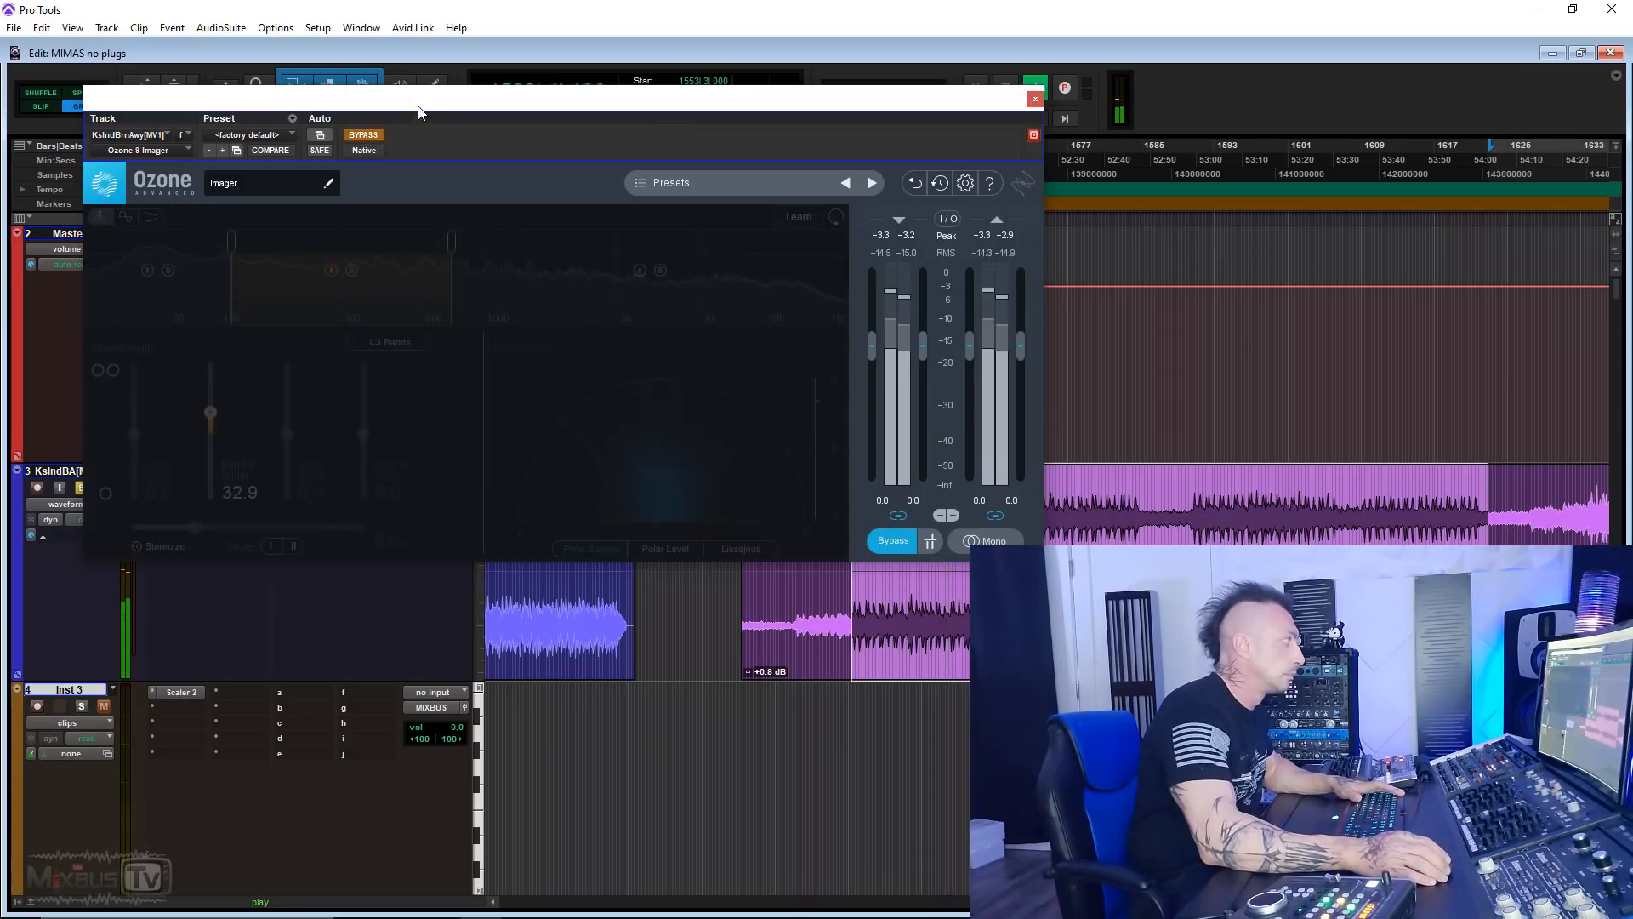
Step: Move the Imager window off the inserts, re-enable the Imager, and make the Ozone 9 EQ and H-EQ inserts inactive
left_click_drag(383, 98, 627, 77)
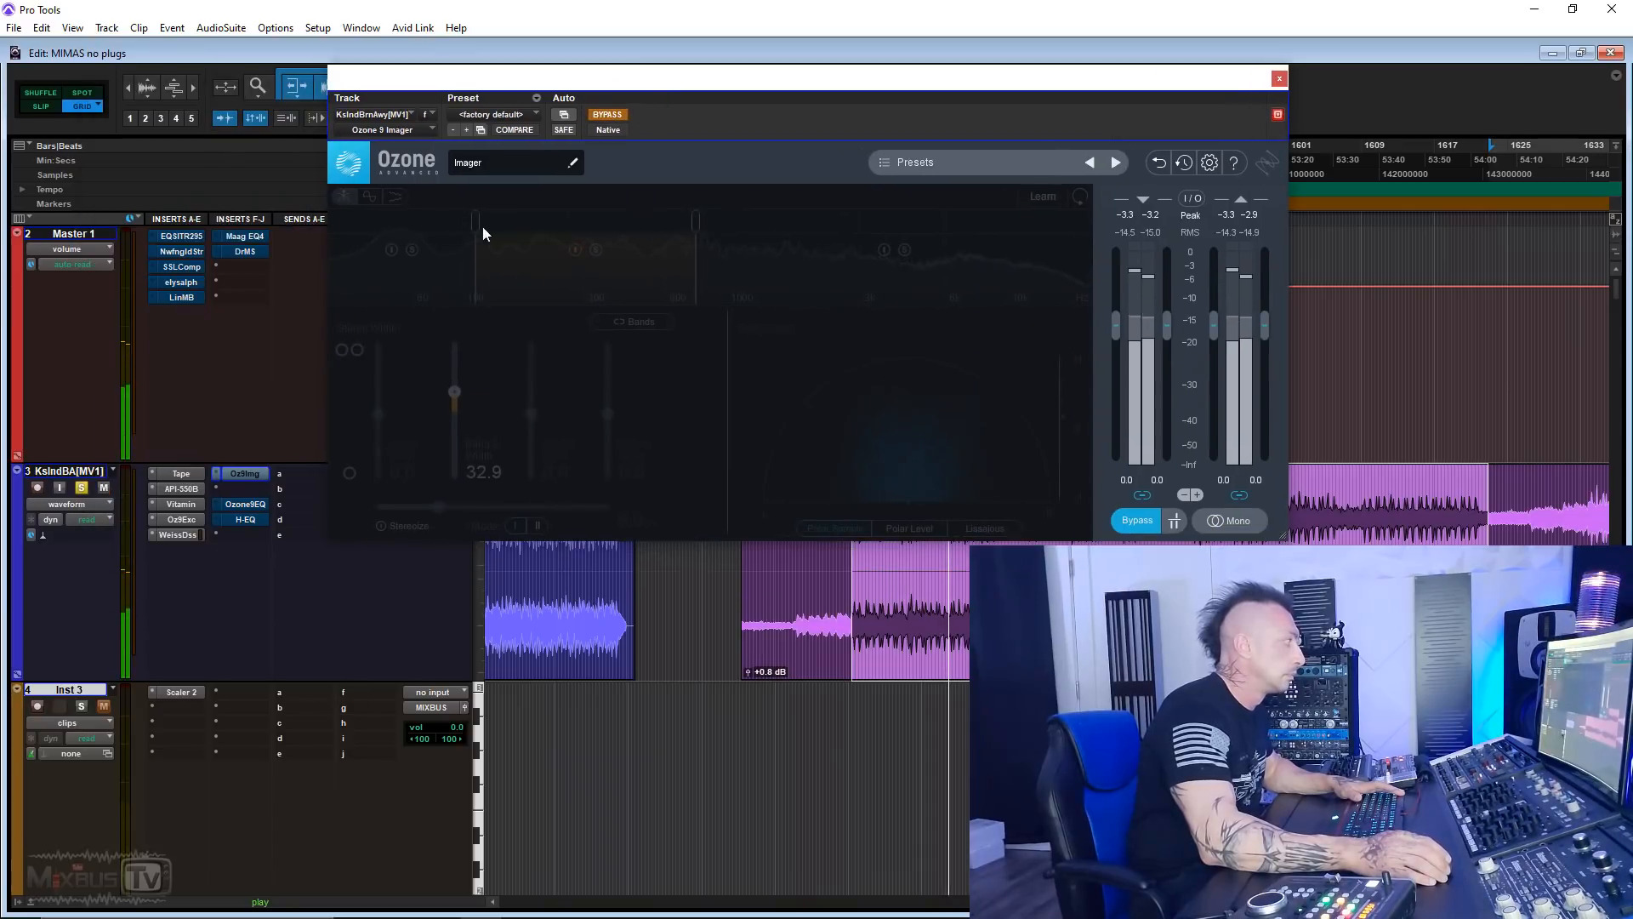
left_click(245, 473, "ctrl")
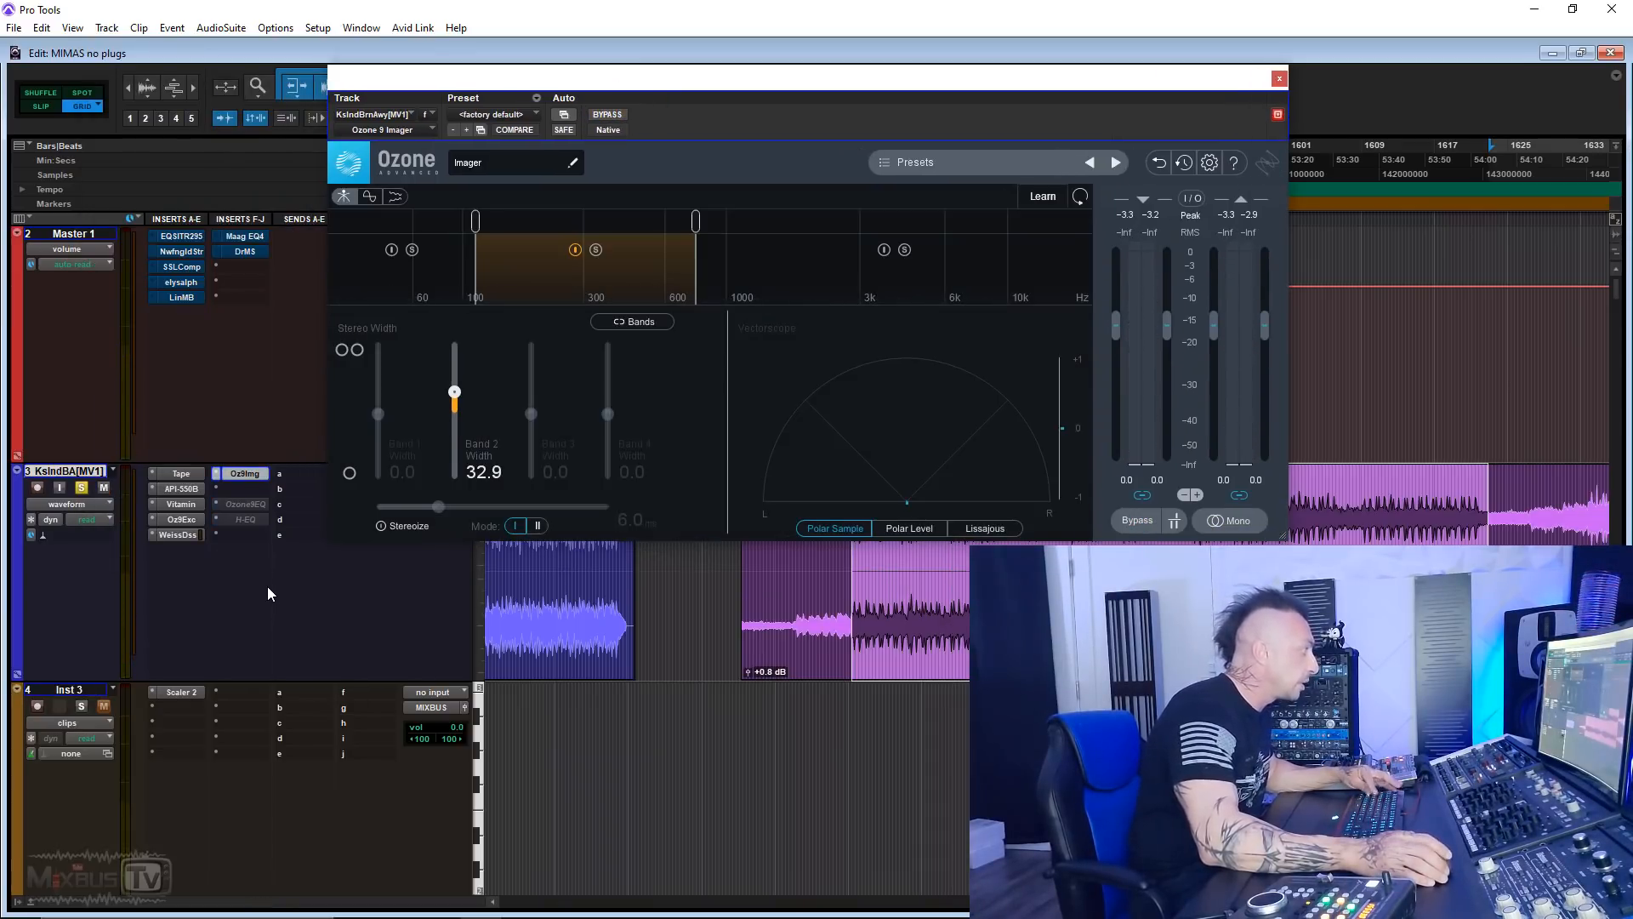
Step: Play the section comparing all the track's inserts bypassed and active, and close the Imager with the inserts switched back on
key("space")
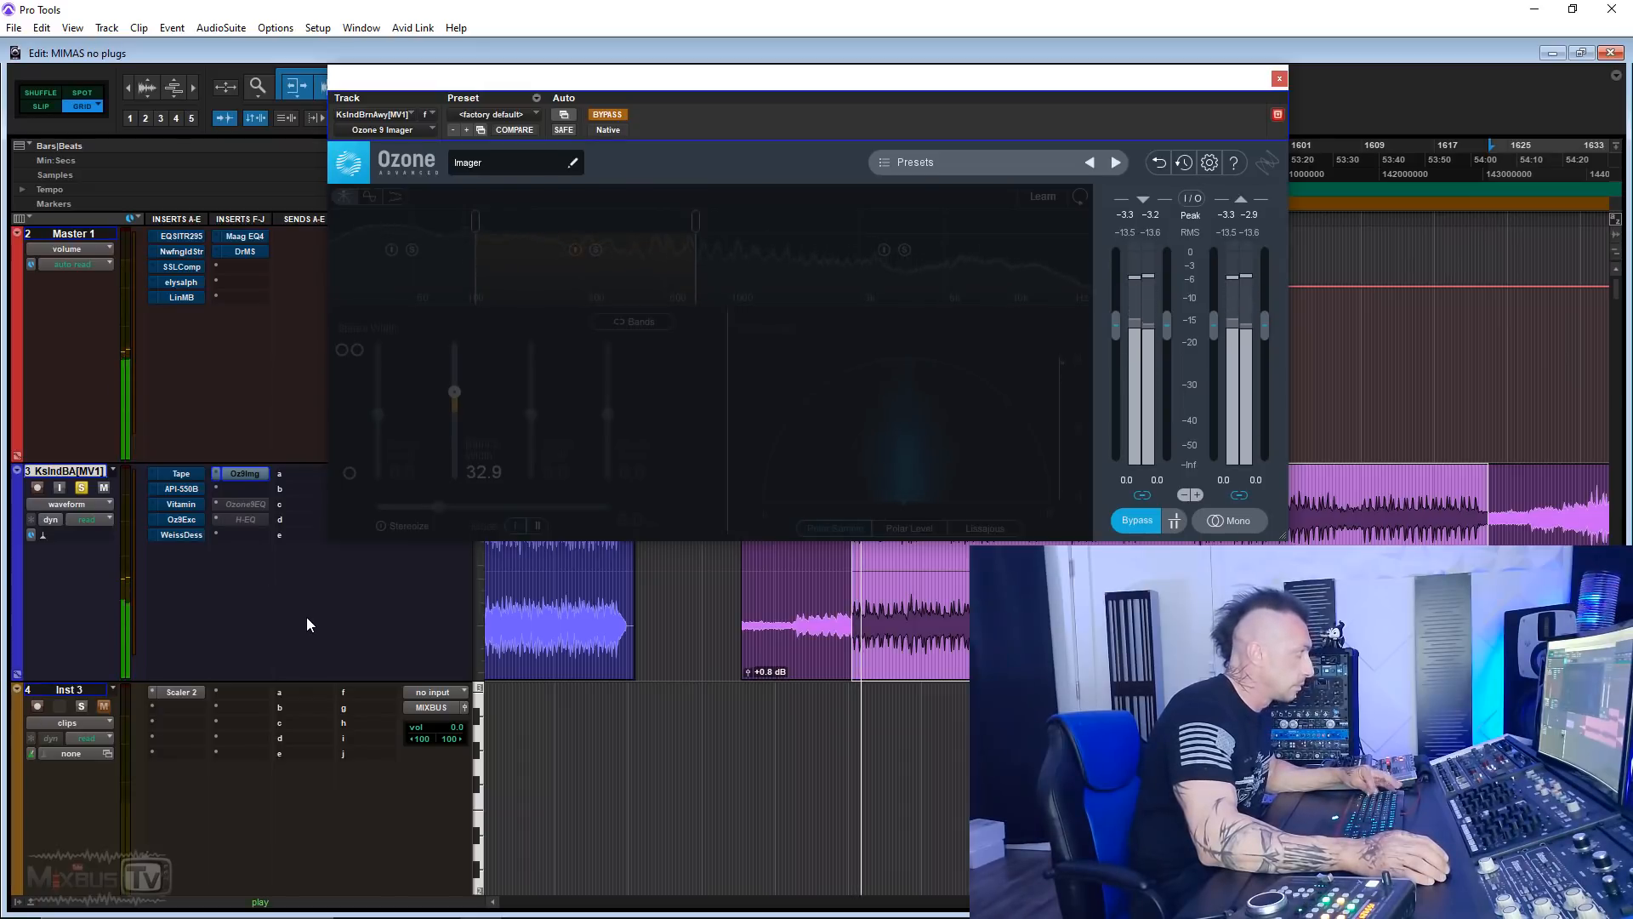
key("shift+a")
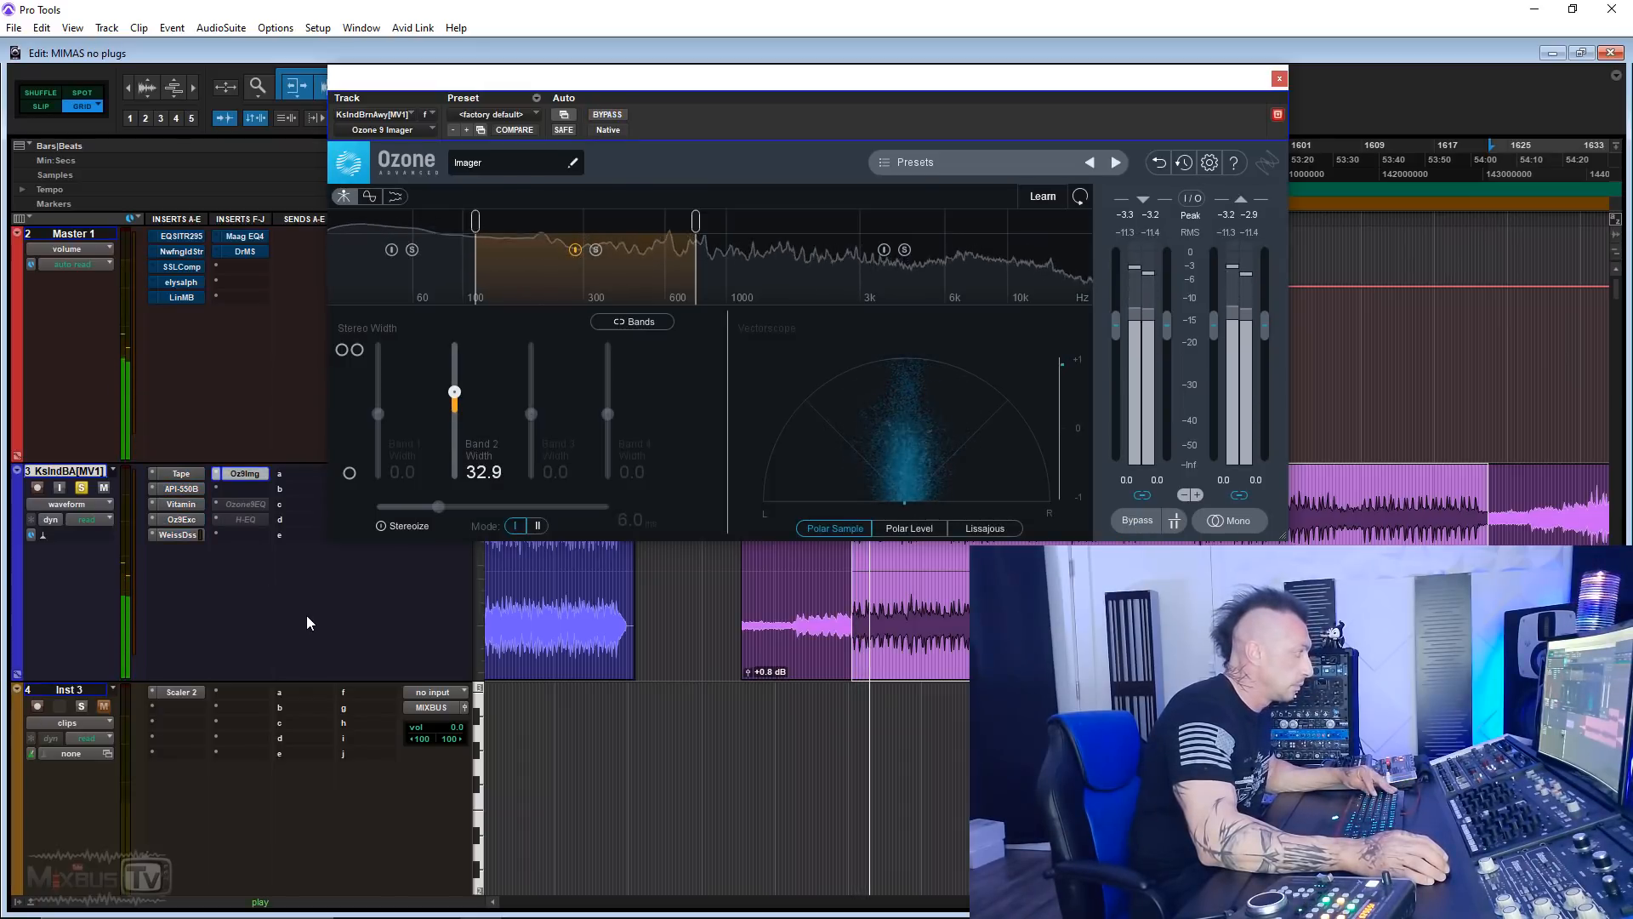
key("shift+a")
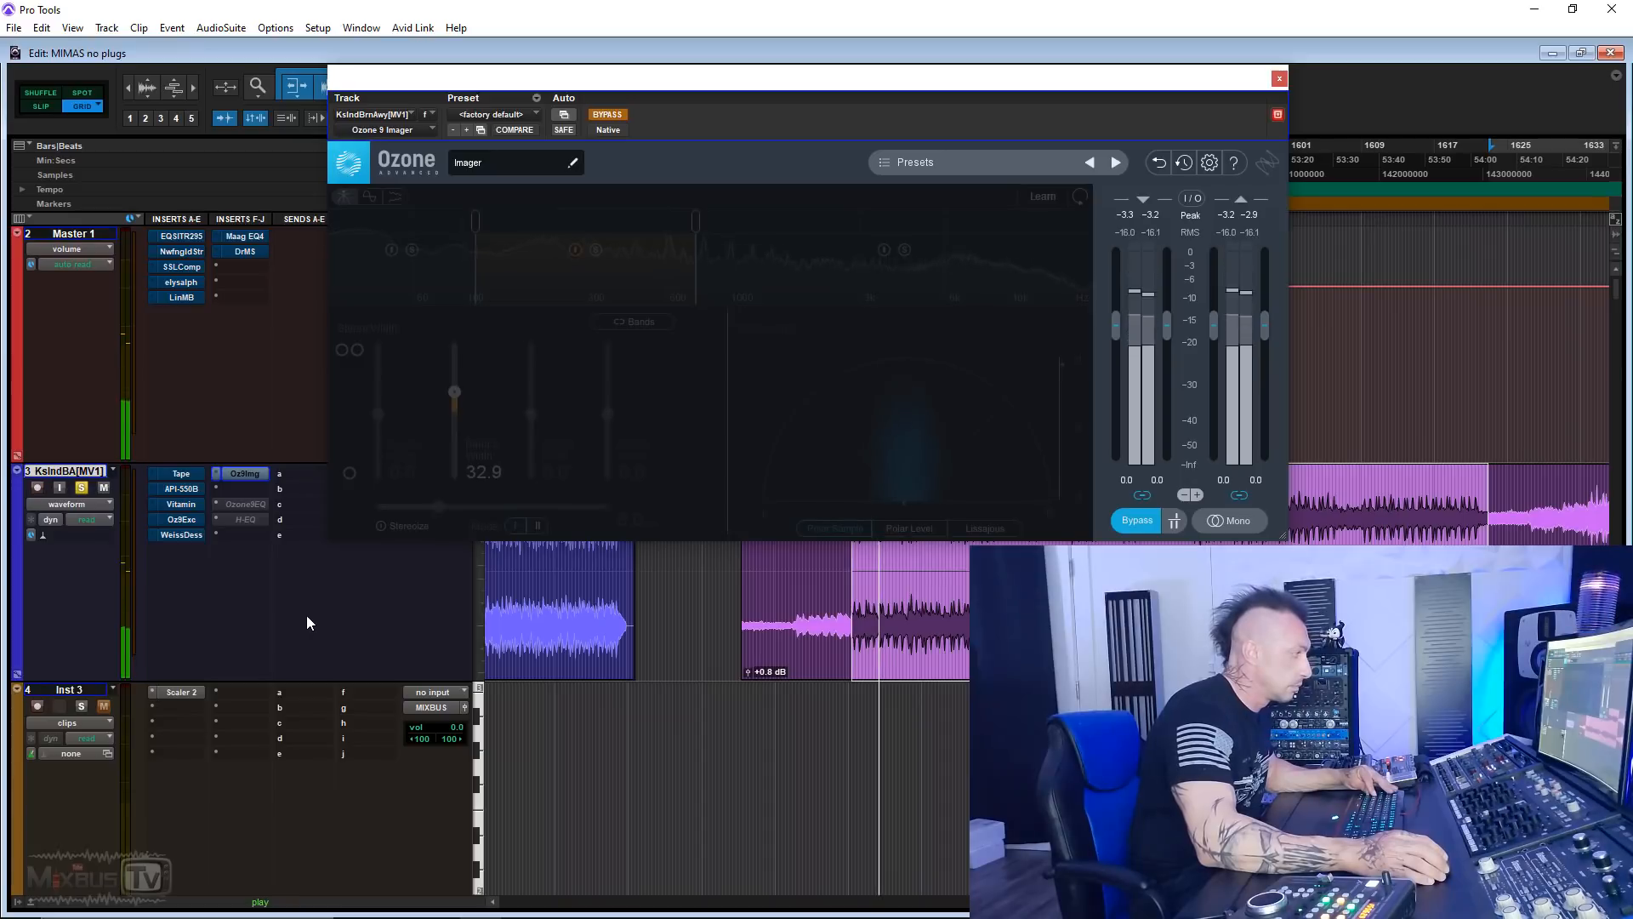
key("shift+a")
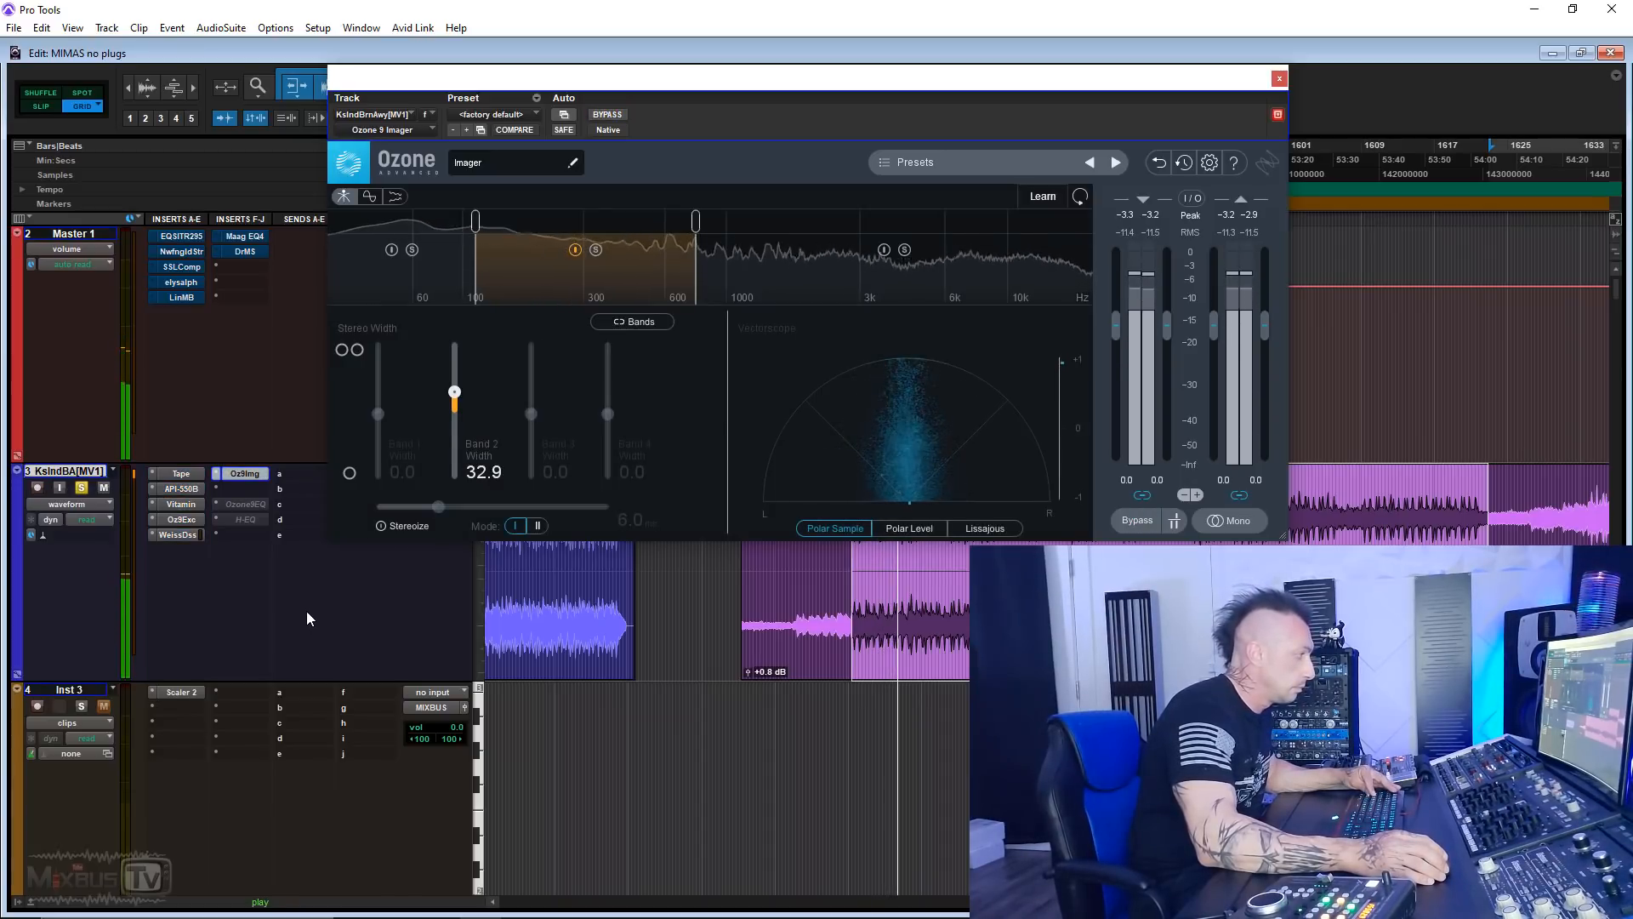
key("shift+a")
key("space")
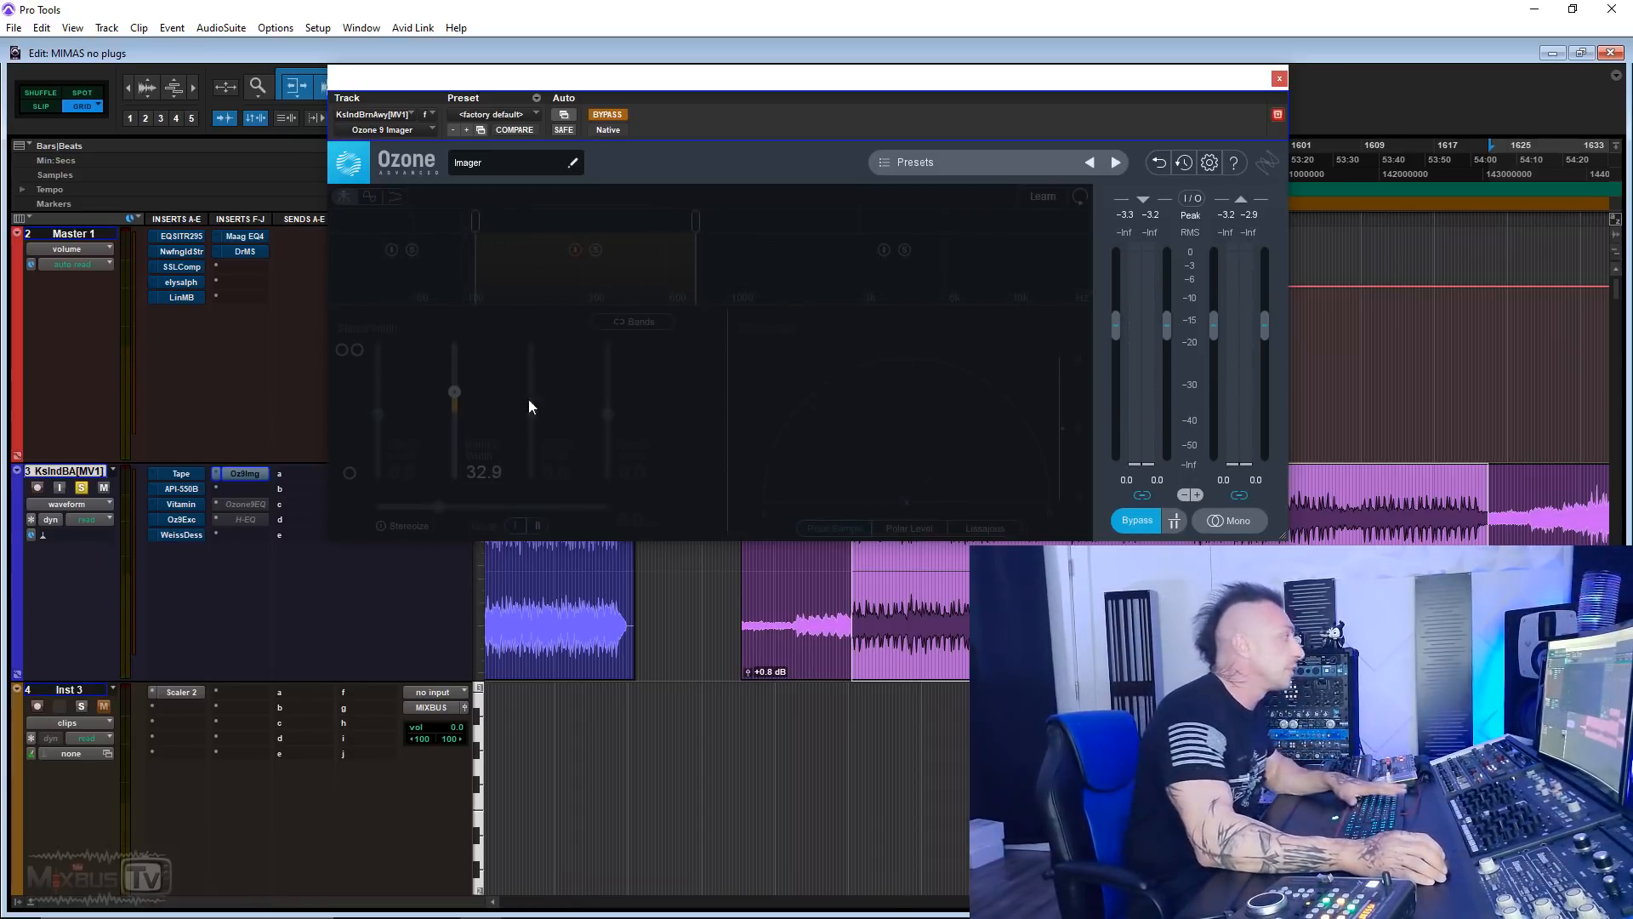
left_click(1279, 79)
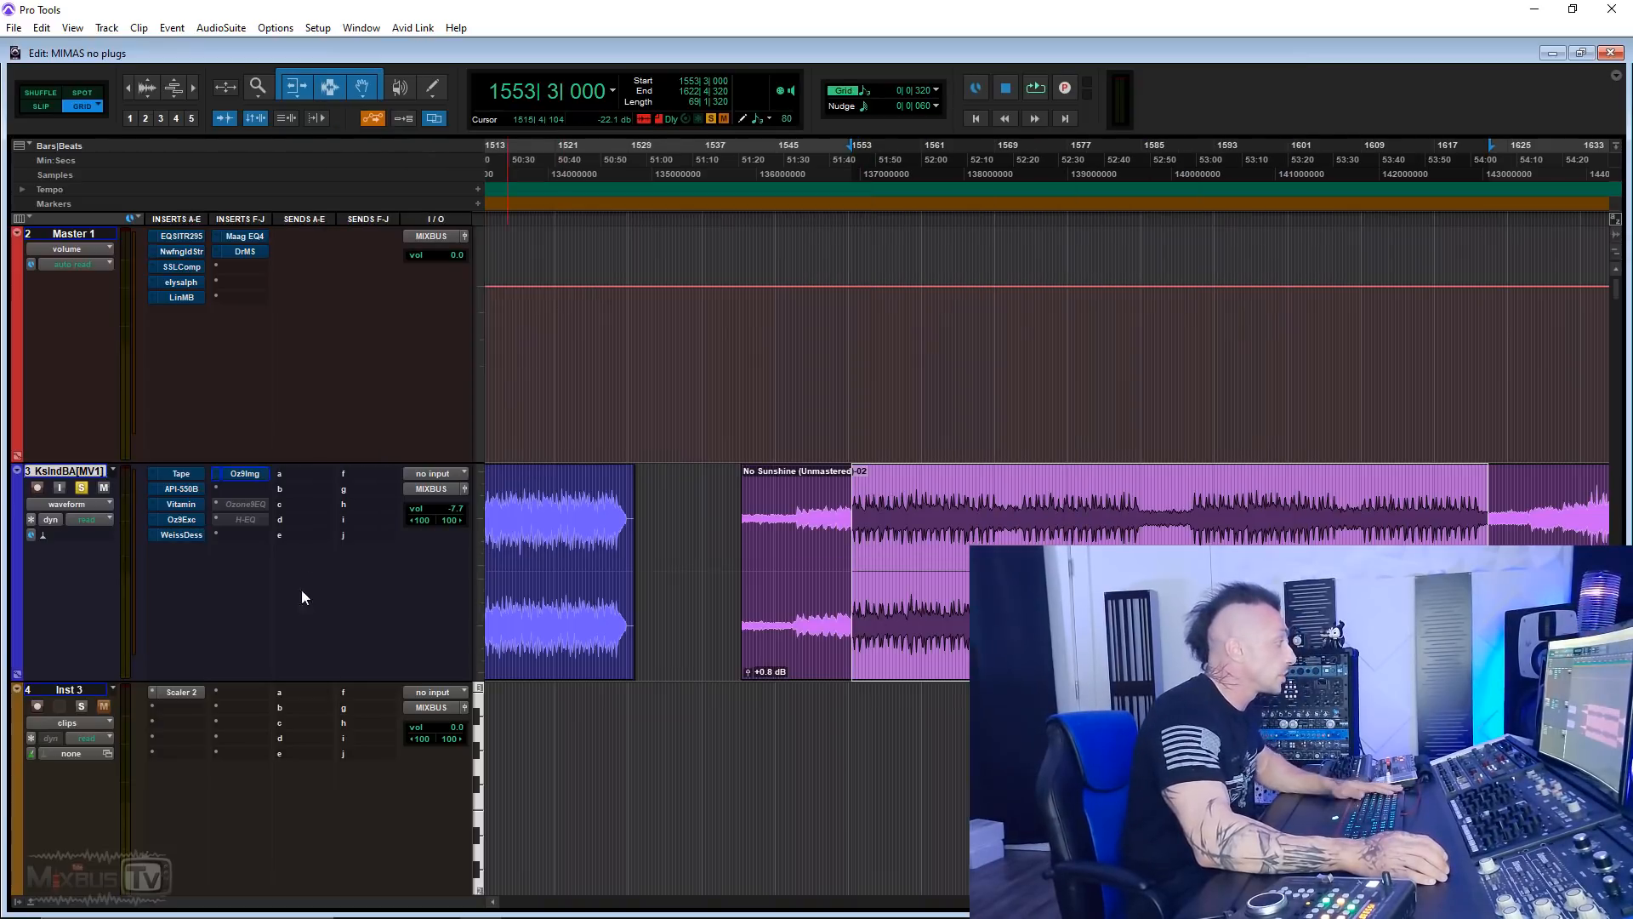
key("shift+a")
Step: Make the Ozone 9 EQ insert active again and take it out of bypass
right_click(262, 511)
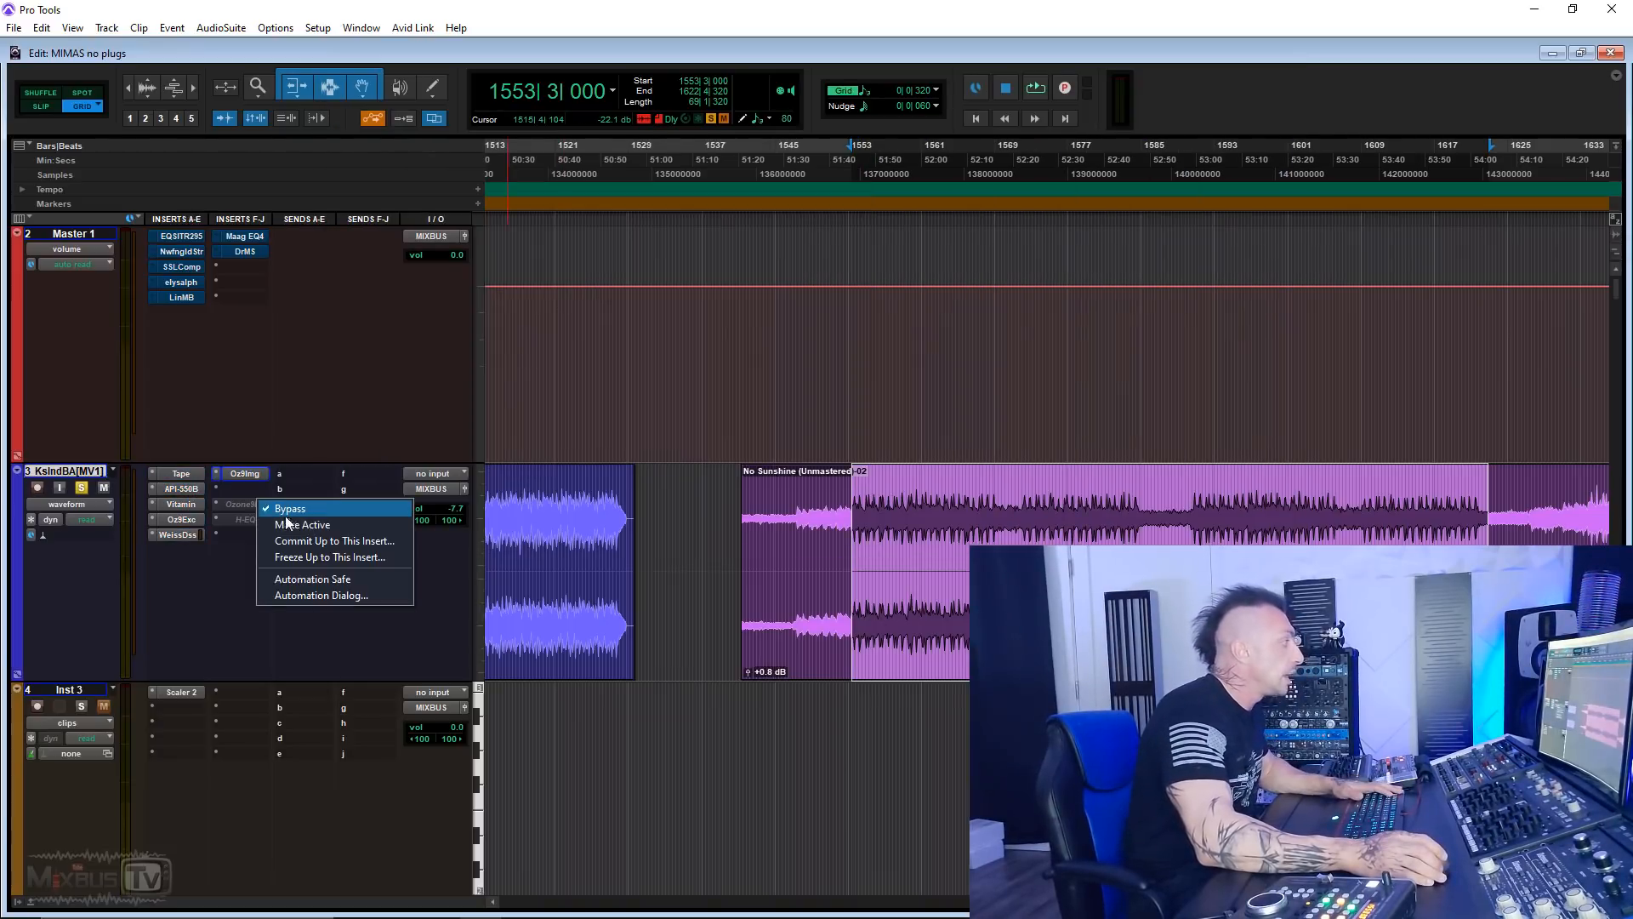
left_click(298, 528)
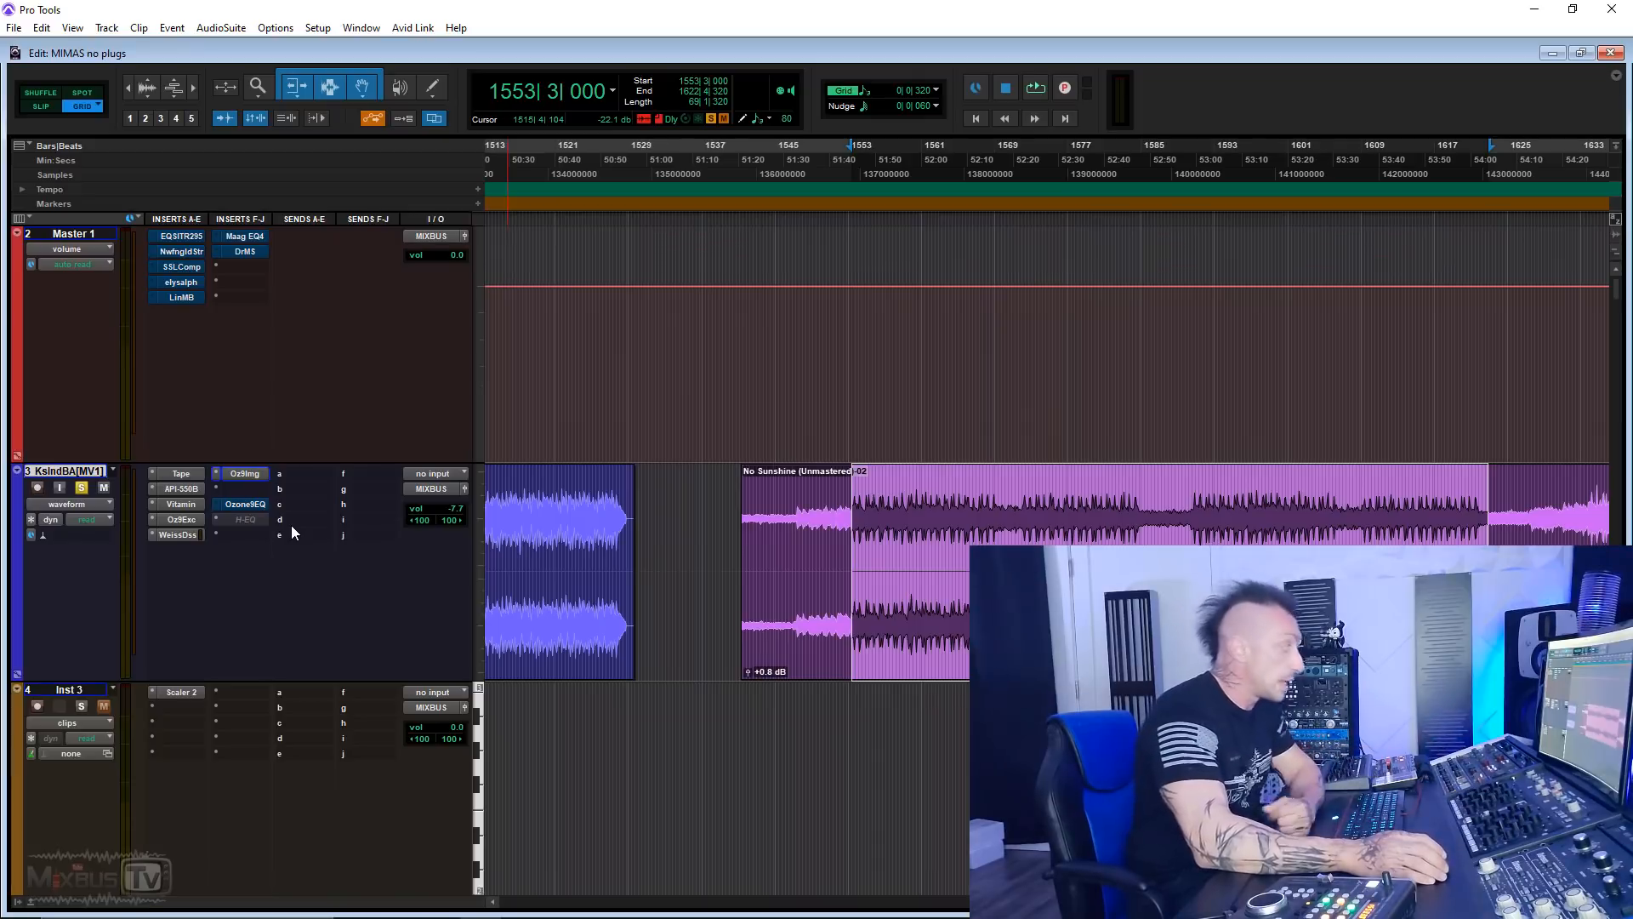
right_click(254, 503)
left_click(290, 509)
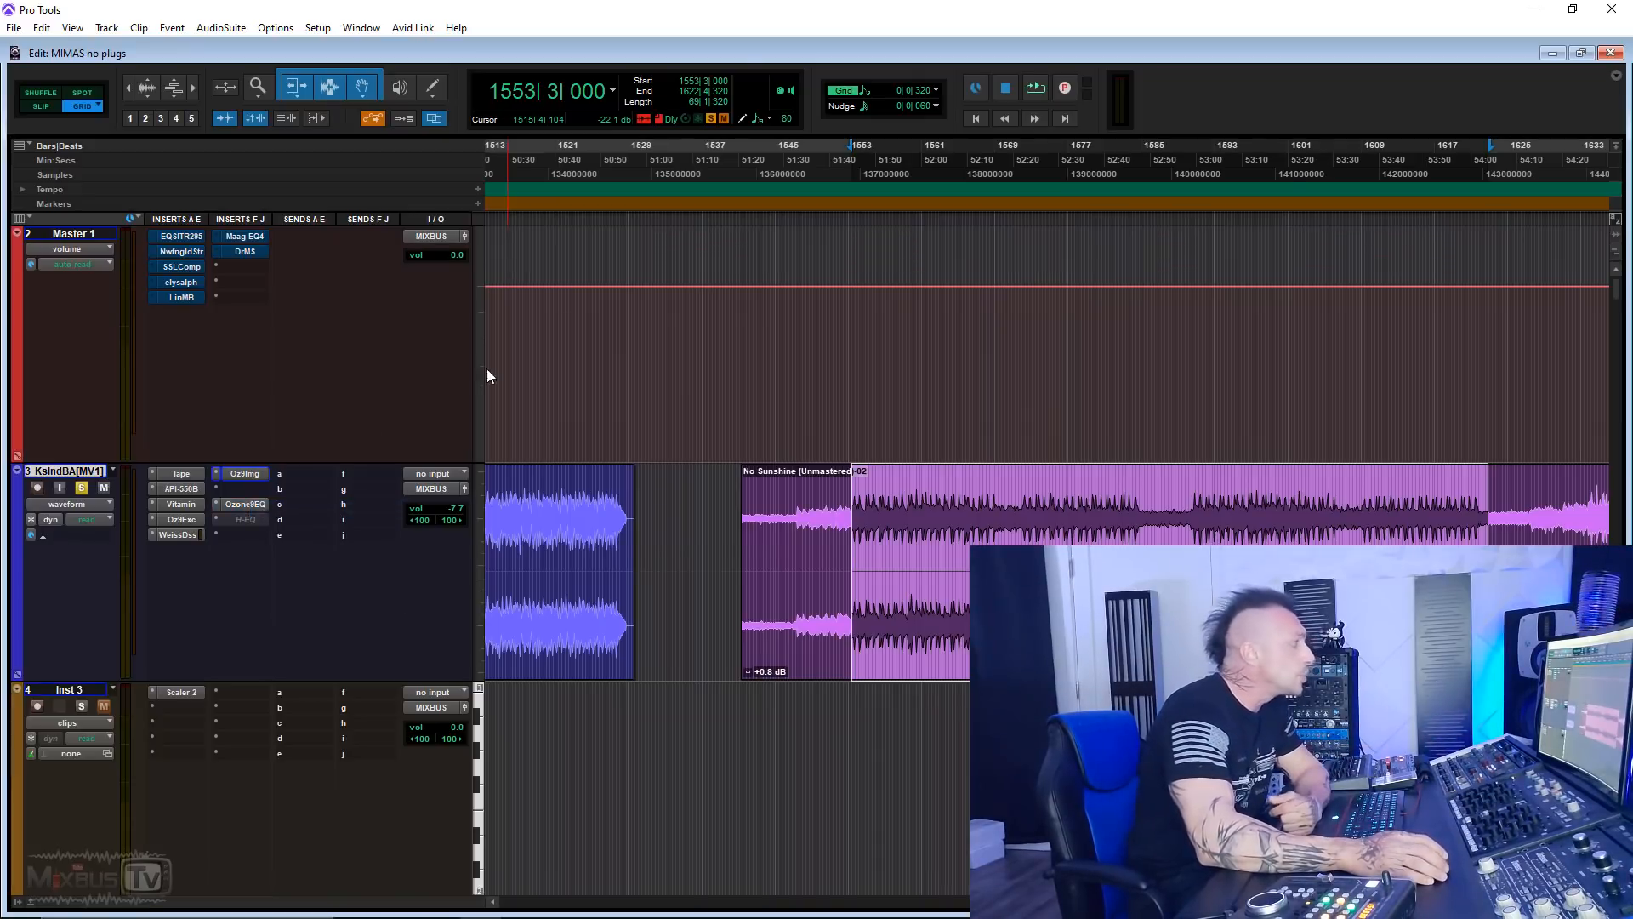
Step: Reposition the H-EQ window, take the plug-in out of bypass, and set its Analog mode to Off after showing US Vintage
left_click_drag(804, 85, 612, 75)
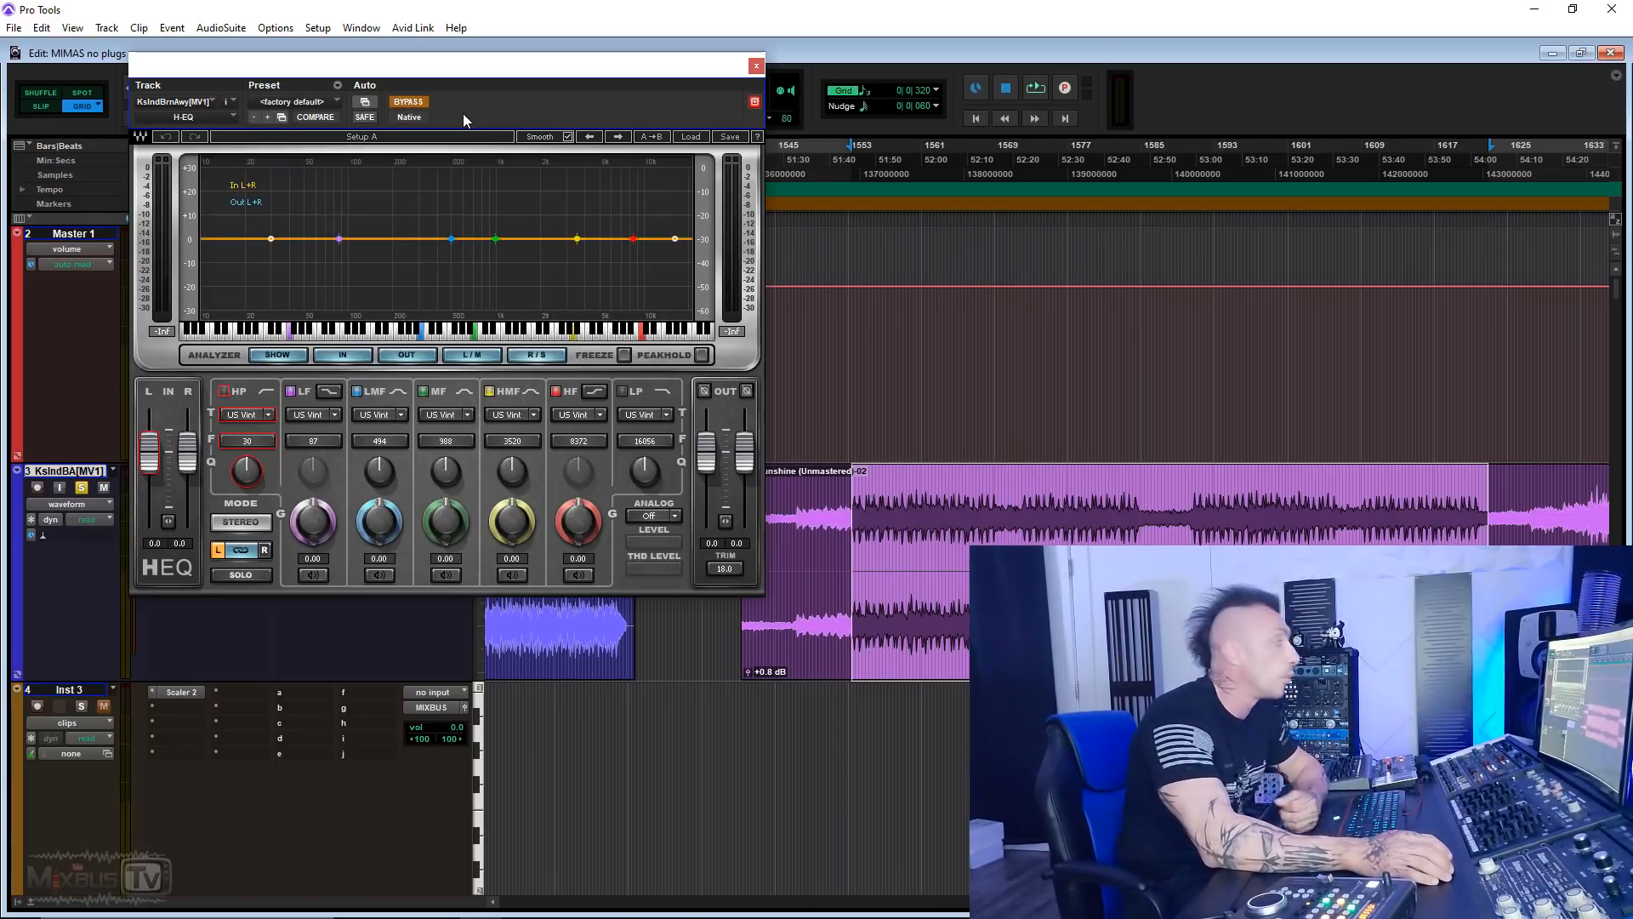
left_click(410, 103)
left_click(655, 516)
left_click(678, 517)
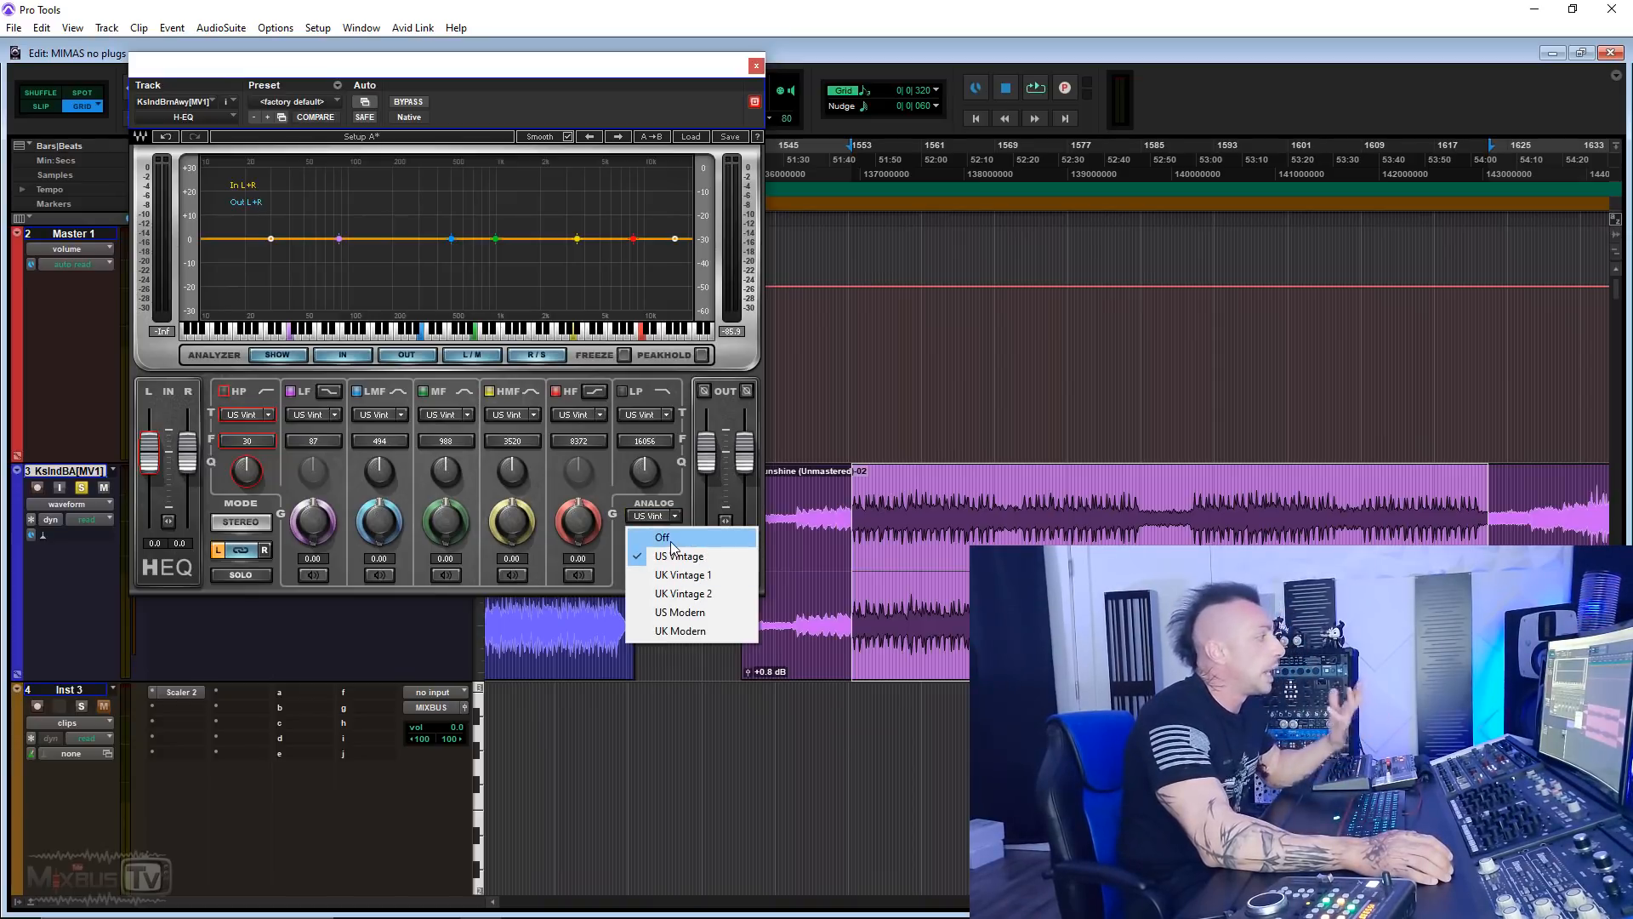
left_click(690, 508)
left_click(678, 516)
left_click(682, 534)
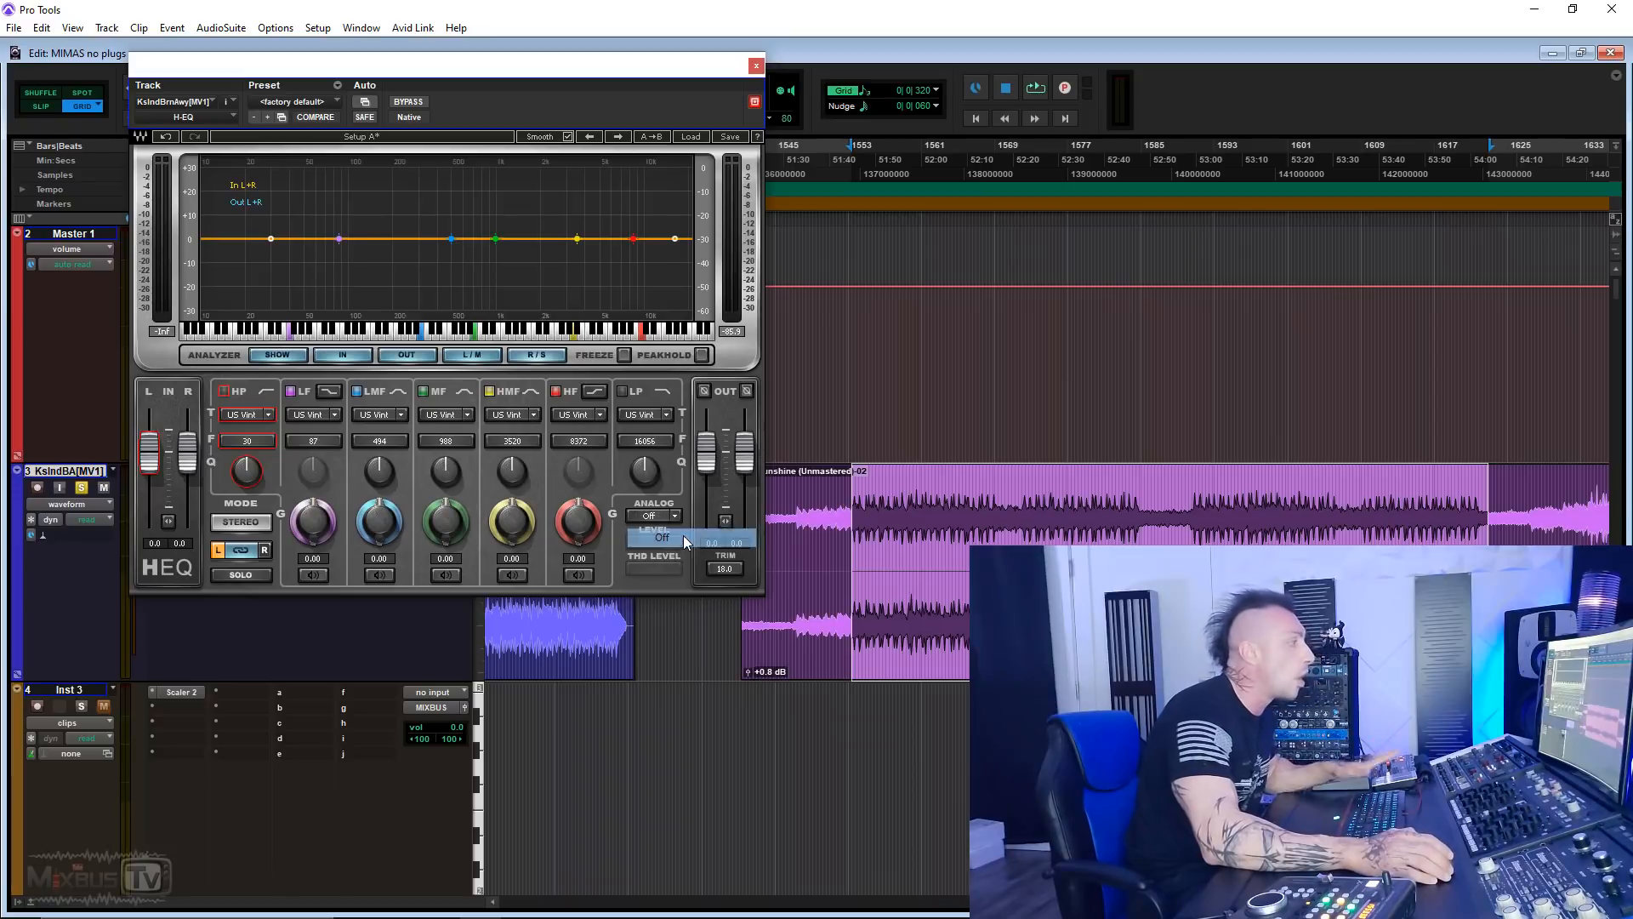
Step: Boost the H-EQ's MF band by 3 dB at 1328 Hz while playing the selected section
left_click(467, 416)
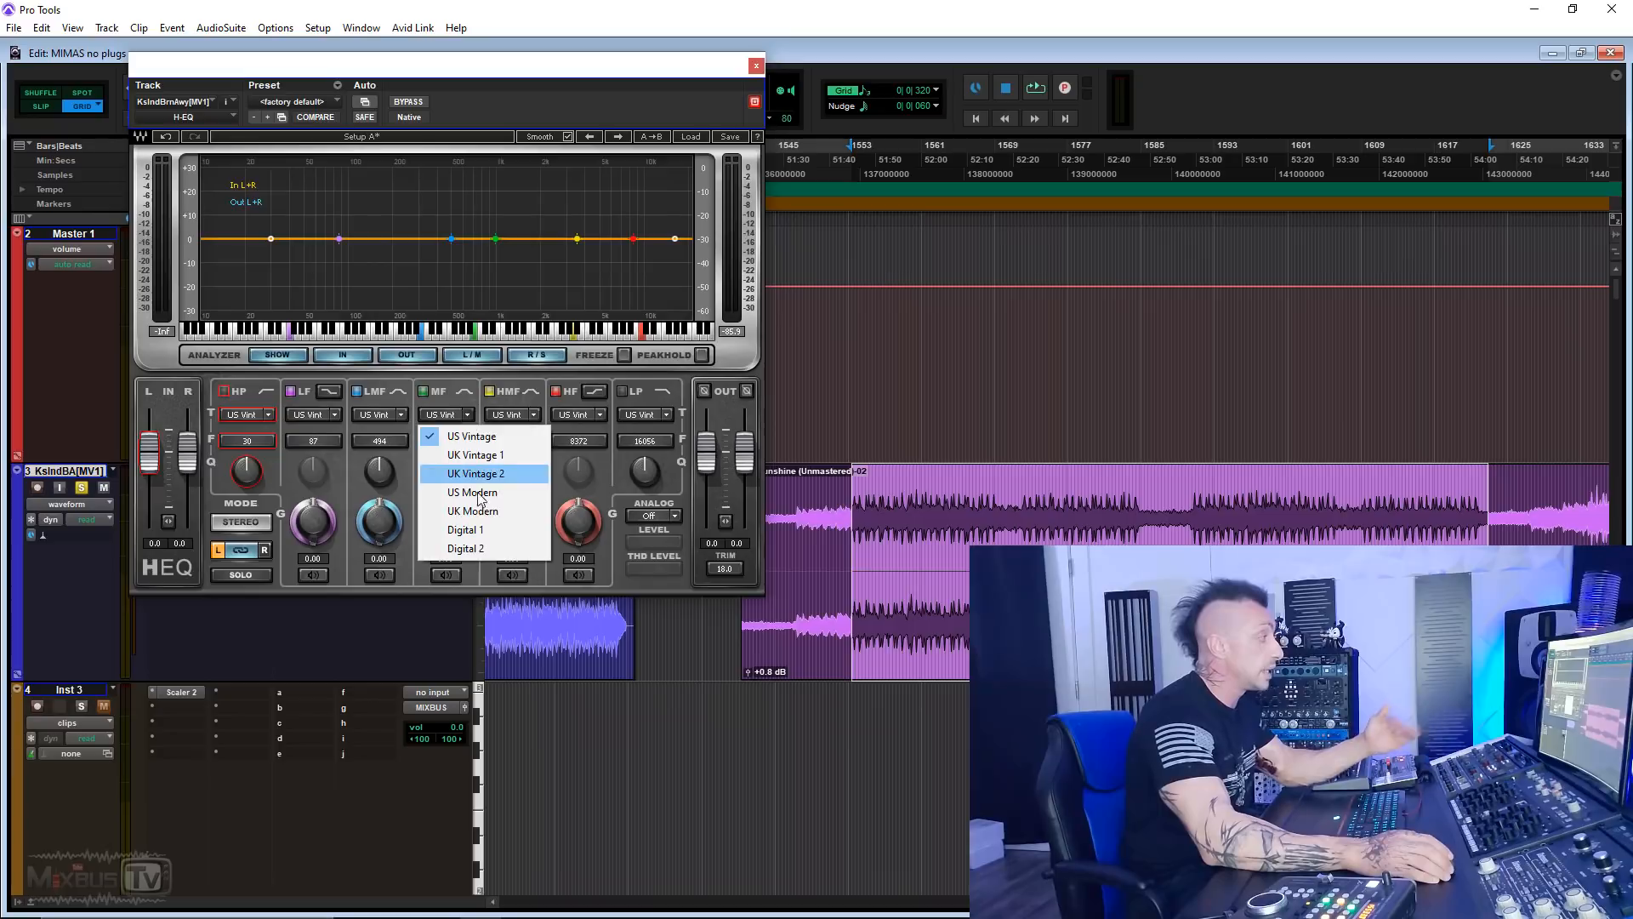
left_click(475, 414)
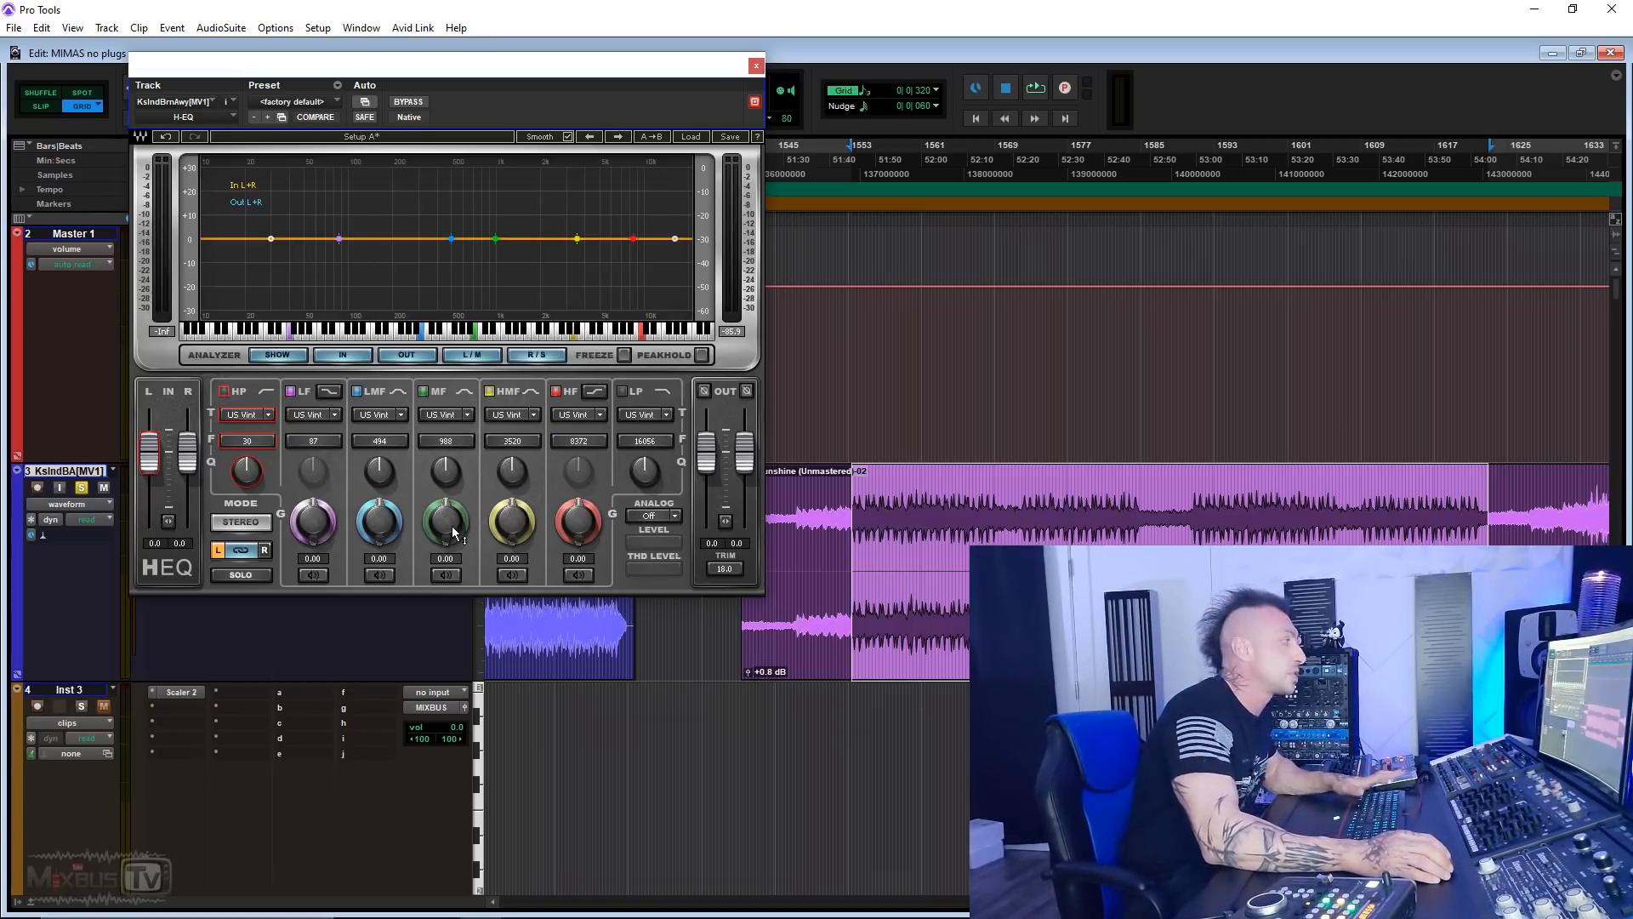
left_click_drag(446, 521, 446, 487)
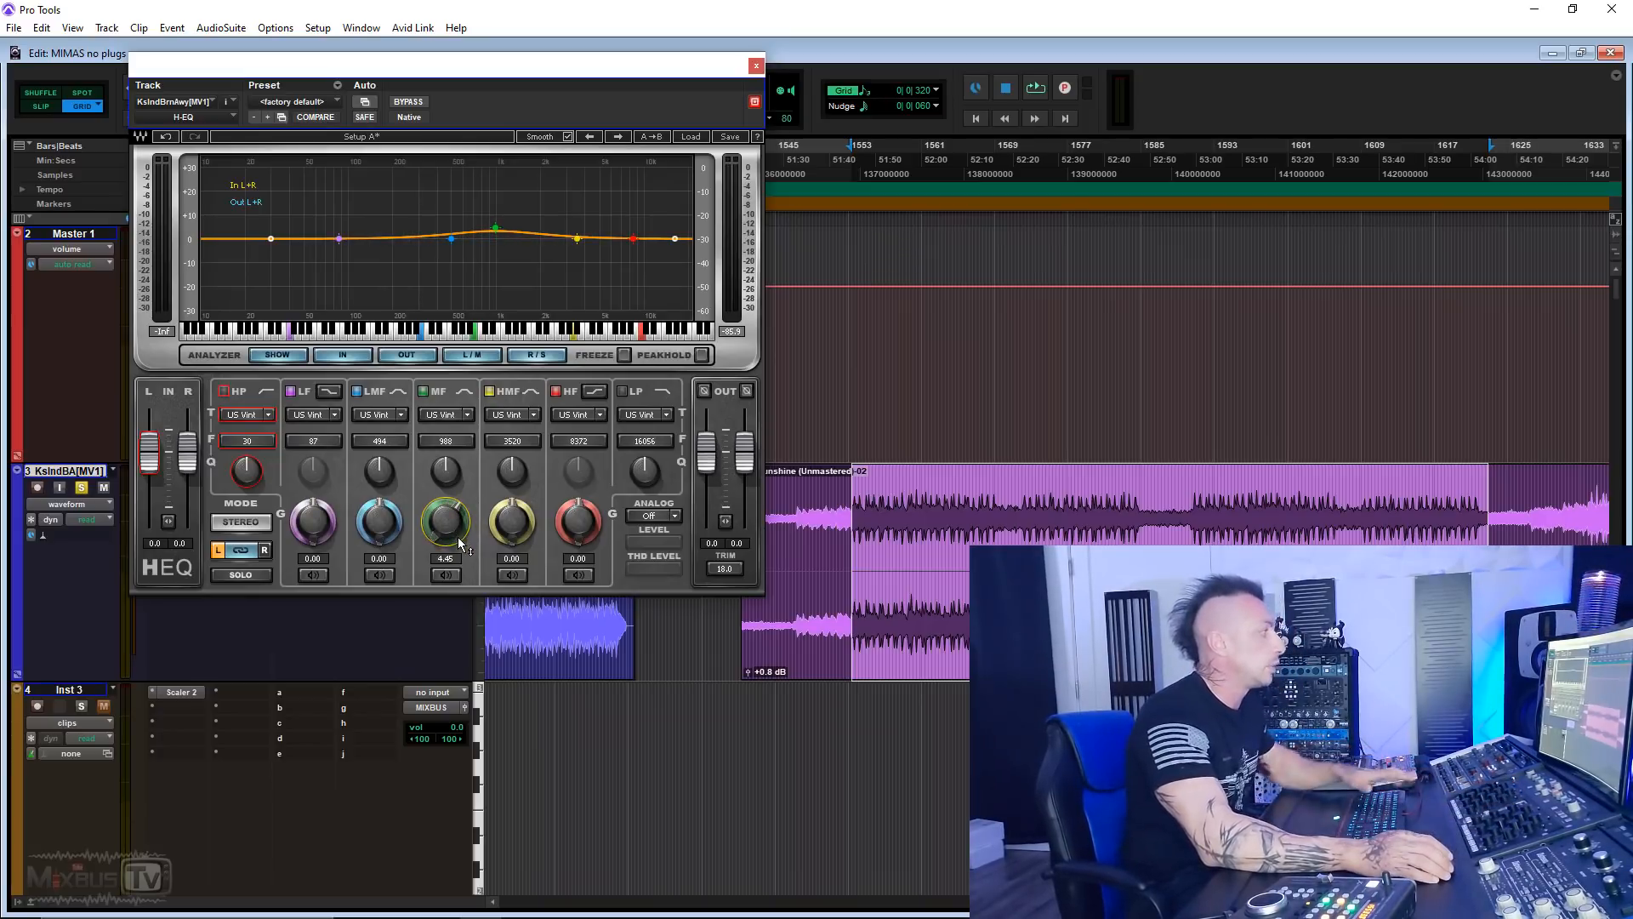
left_click_drag(448, 522, 448, 489)
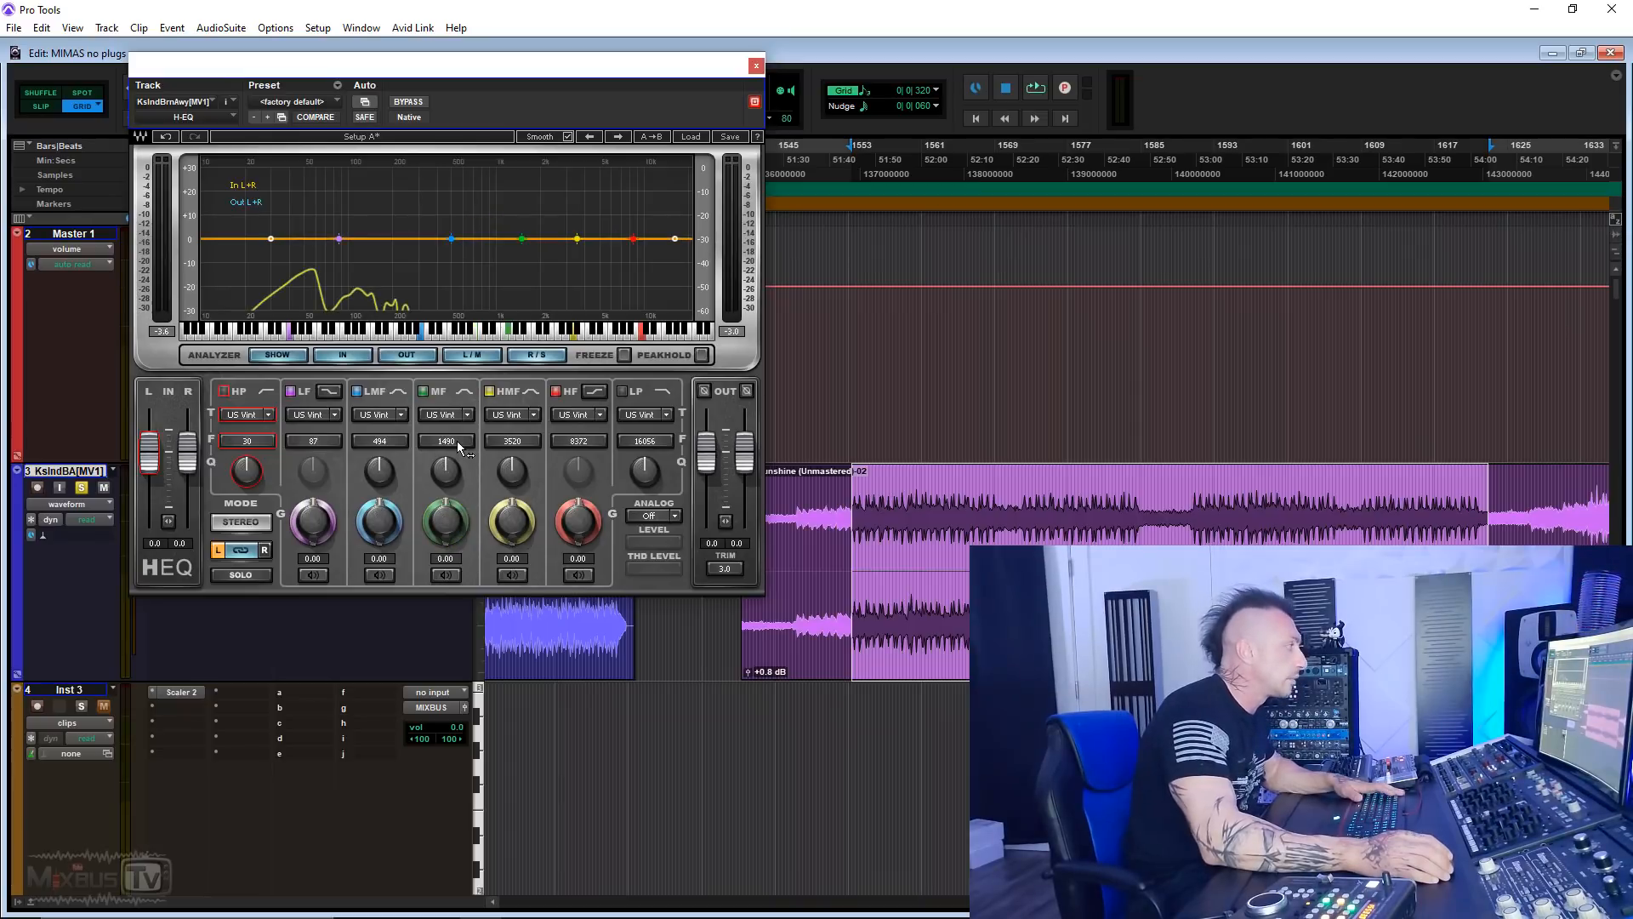
left_click_drag(455, 441, 454, 446)
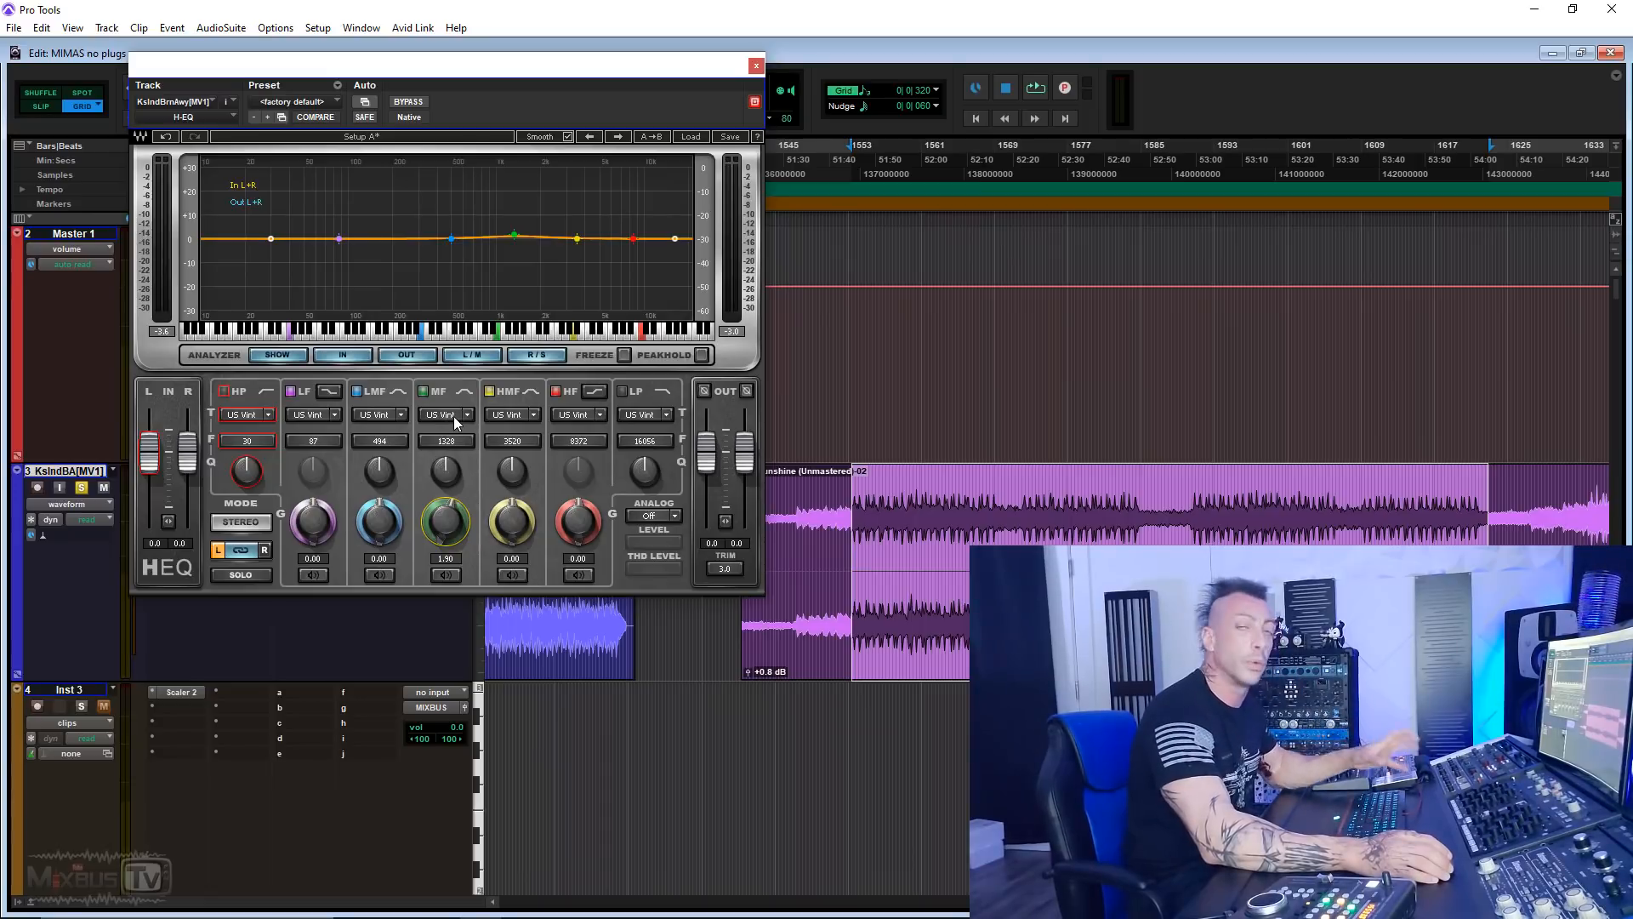
key("space")
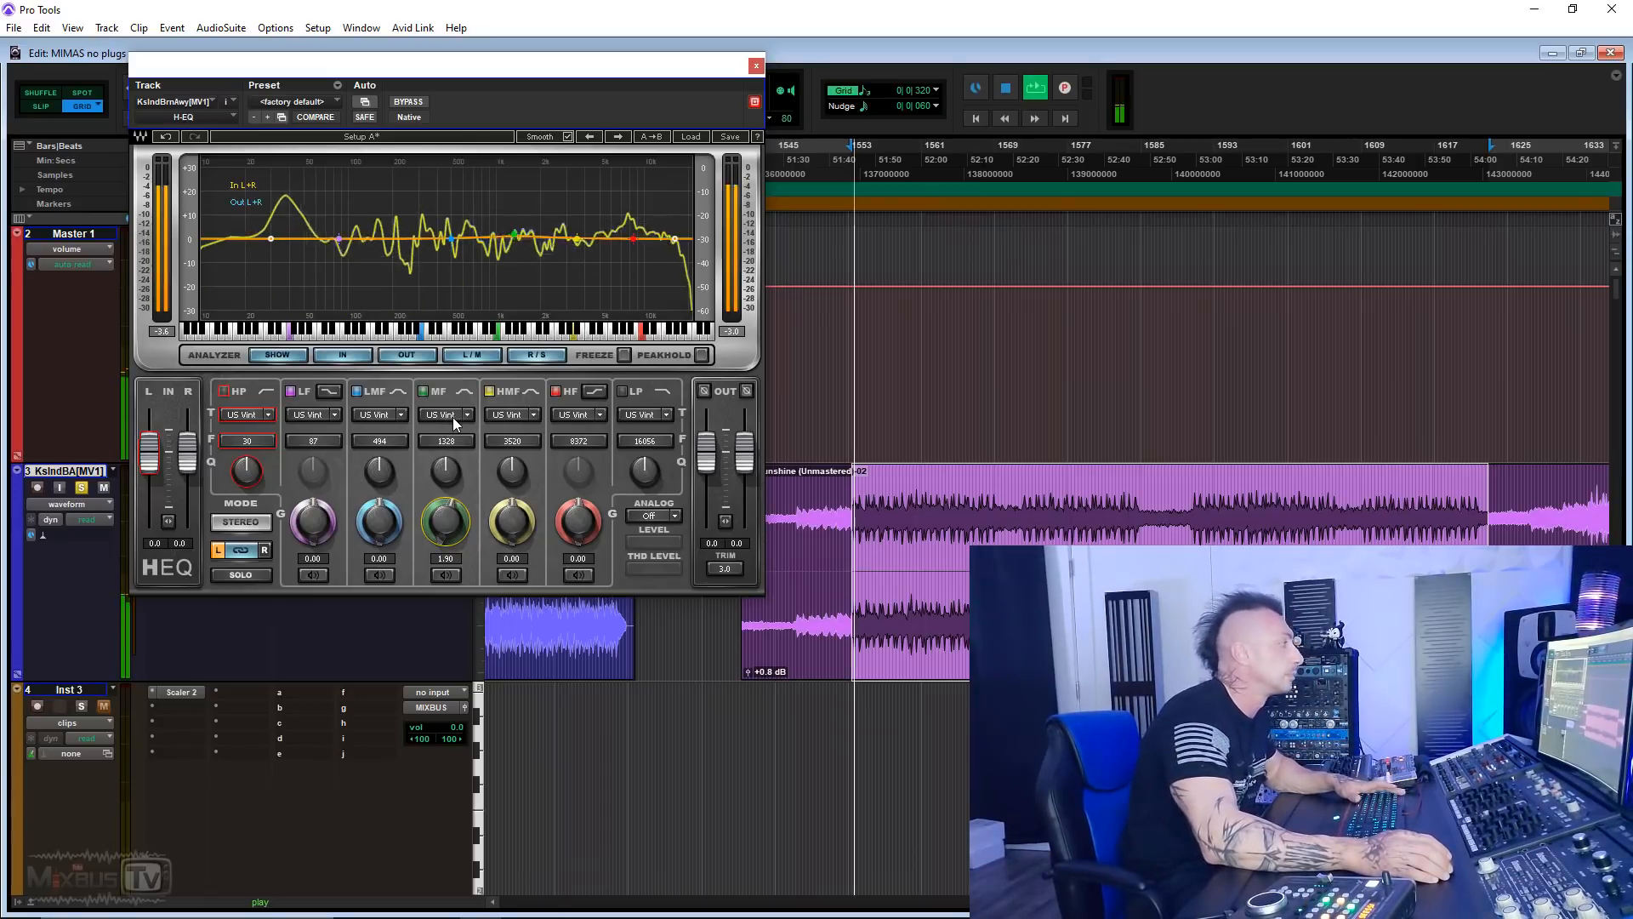
left_click_drag(445, 518, 442, 452)
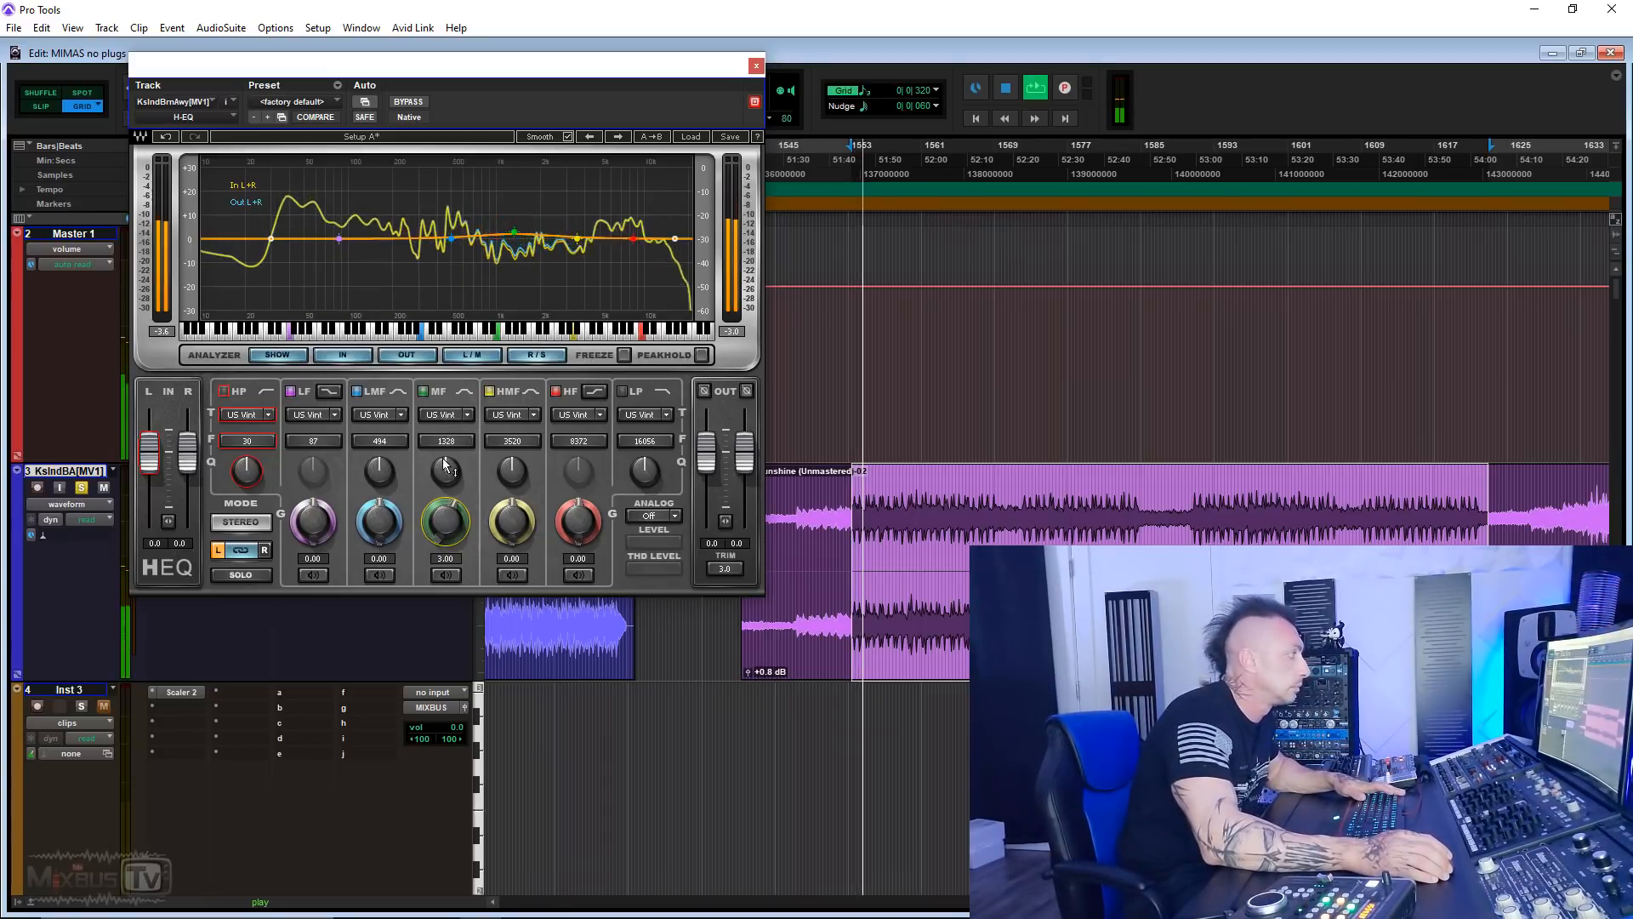
Step: Audition the MF band's filter types through Digital 2, switching the band off and on to compare, and settle on Digital 1
left_click(422, 393)
left_click(423, 393)
scroll(447, 415, "down", 1)
scroll(447, 422, "down", 1)
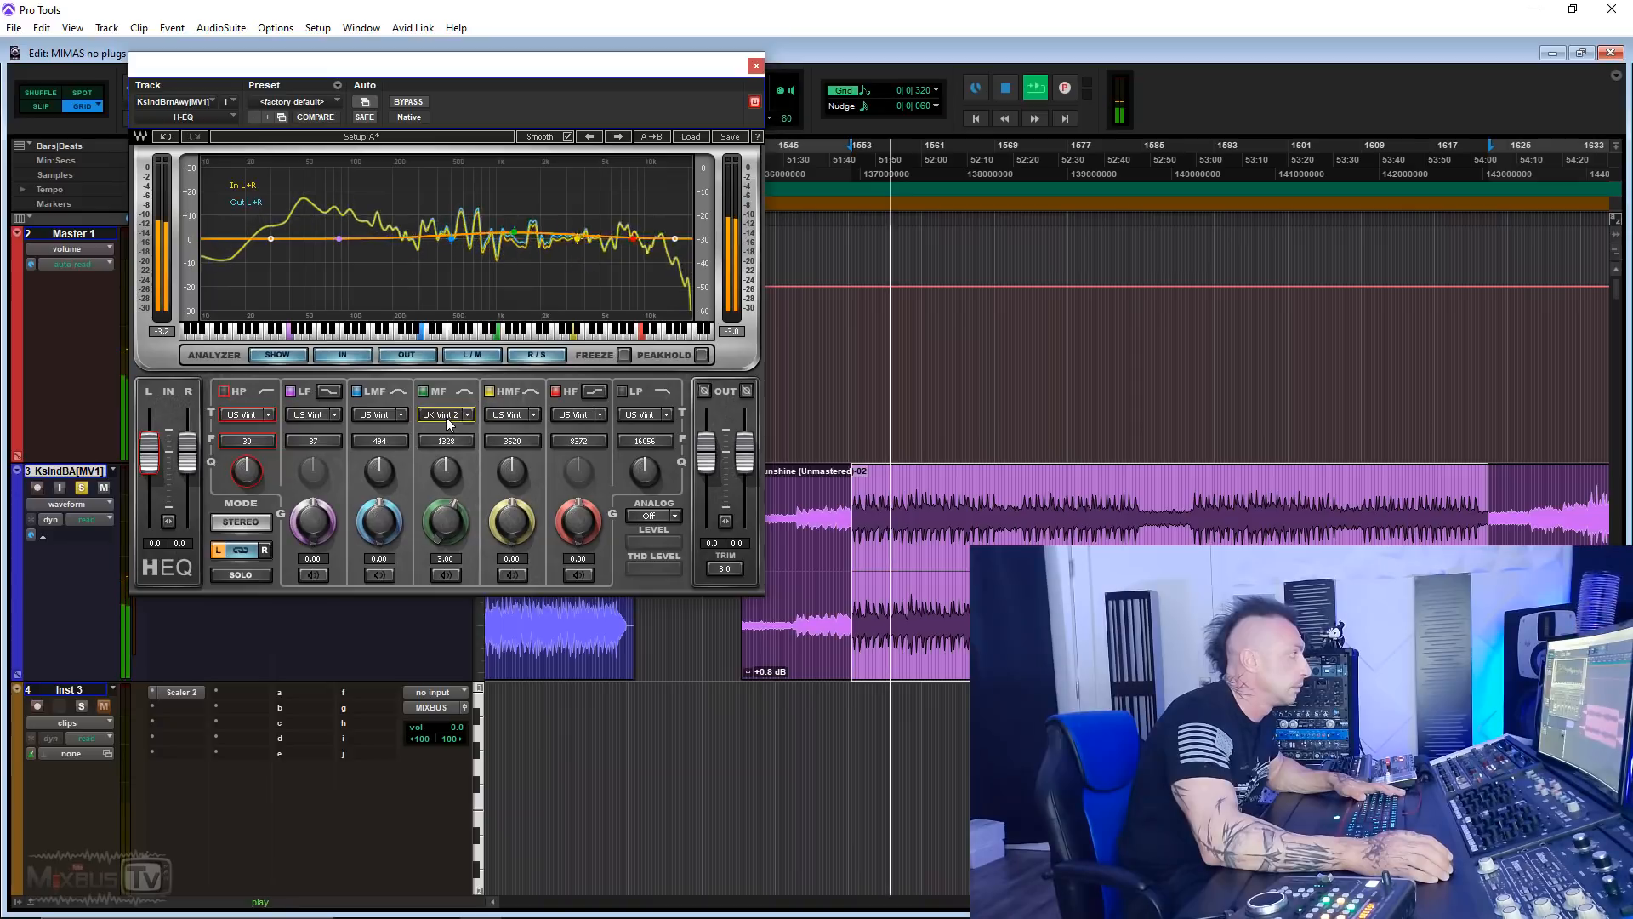
scroll(447, 420, "down", 1)
left_click(423, 392)
left_click(423, 391)
scroll(451, 415, "down", 2)
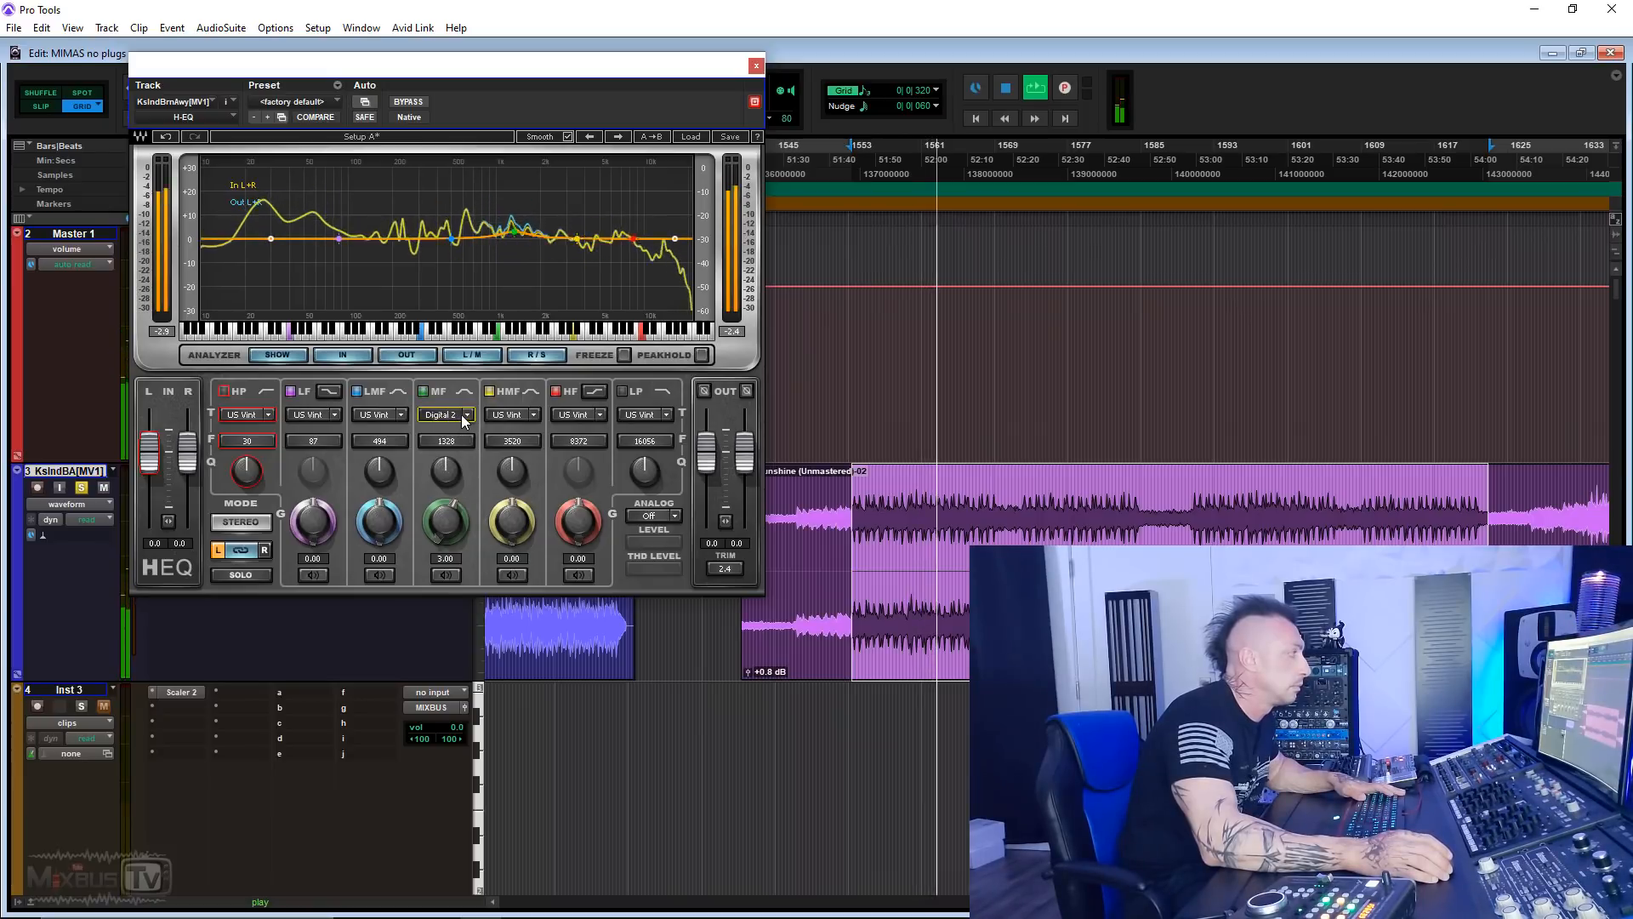
left_click(458, 415)
left_click(481, 532)
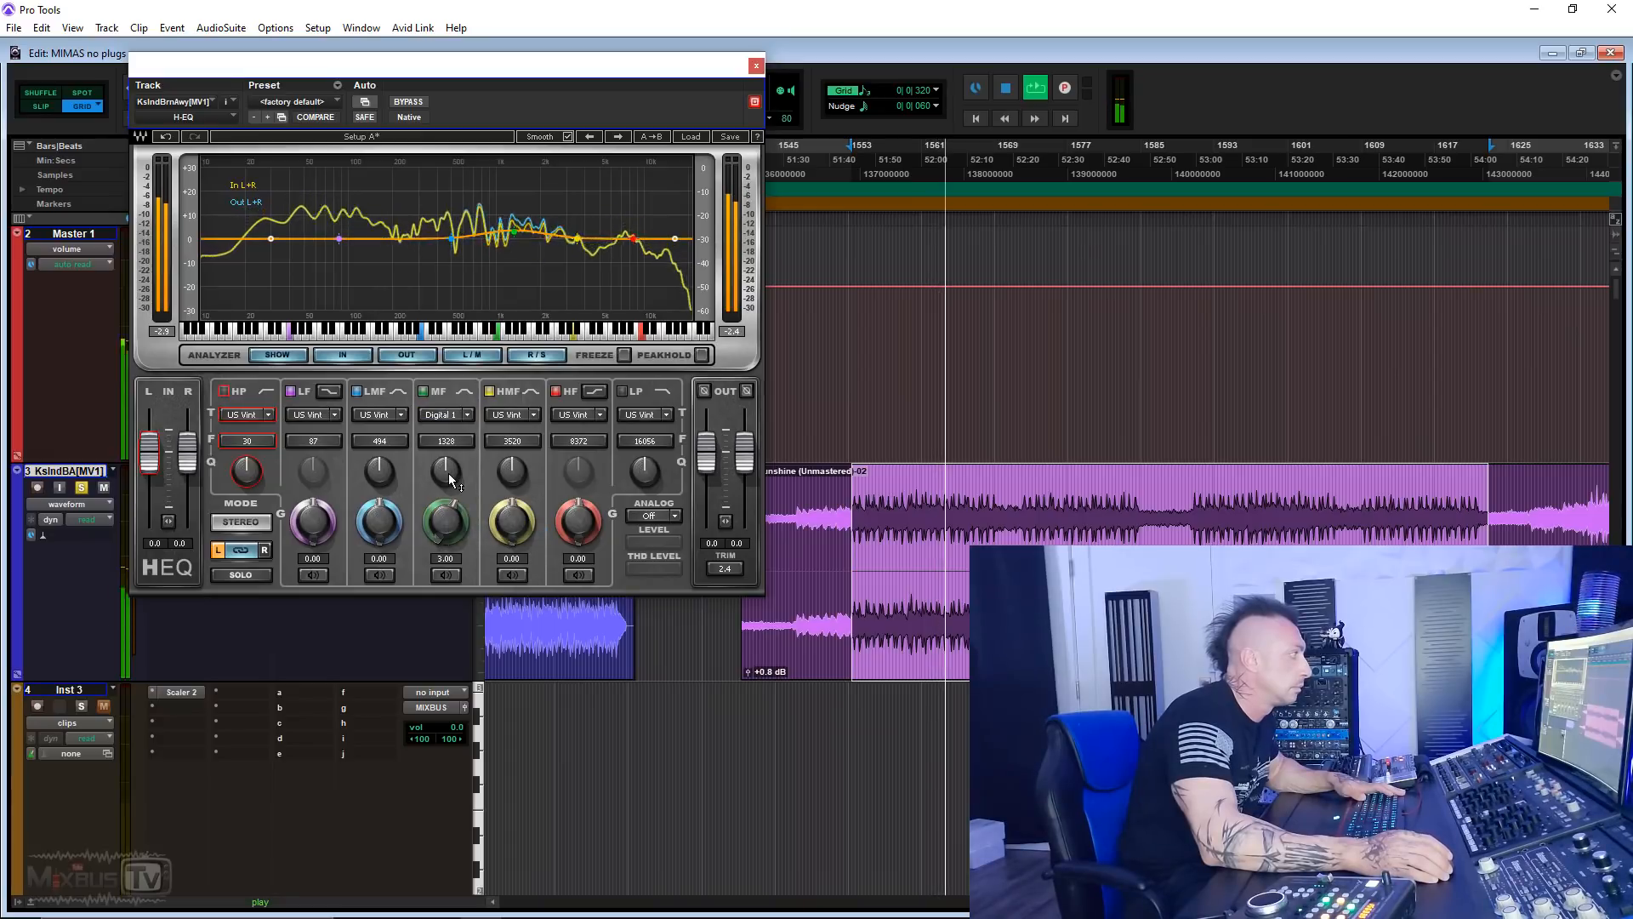
Step: Lower the MF band's Q, set its frequency to about 1900 Hz, and close the H-EQ after stopping playback
left_click_drag(447, 473, 447, 502)
left_click_drag(445, 441, 445, 421)
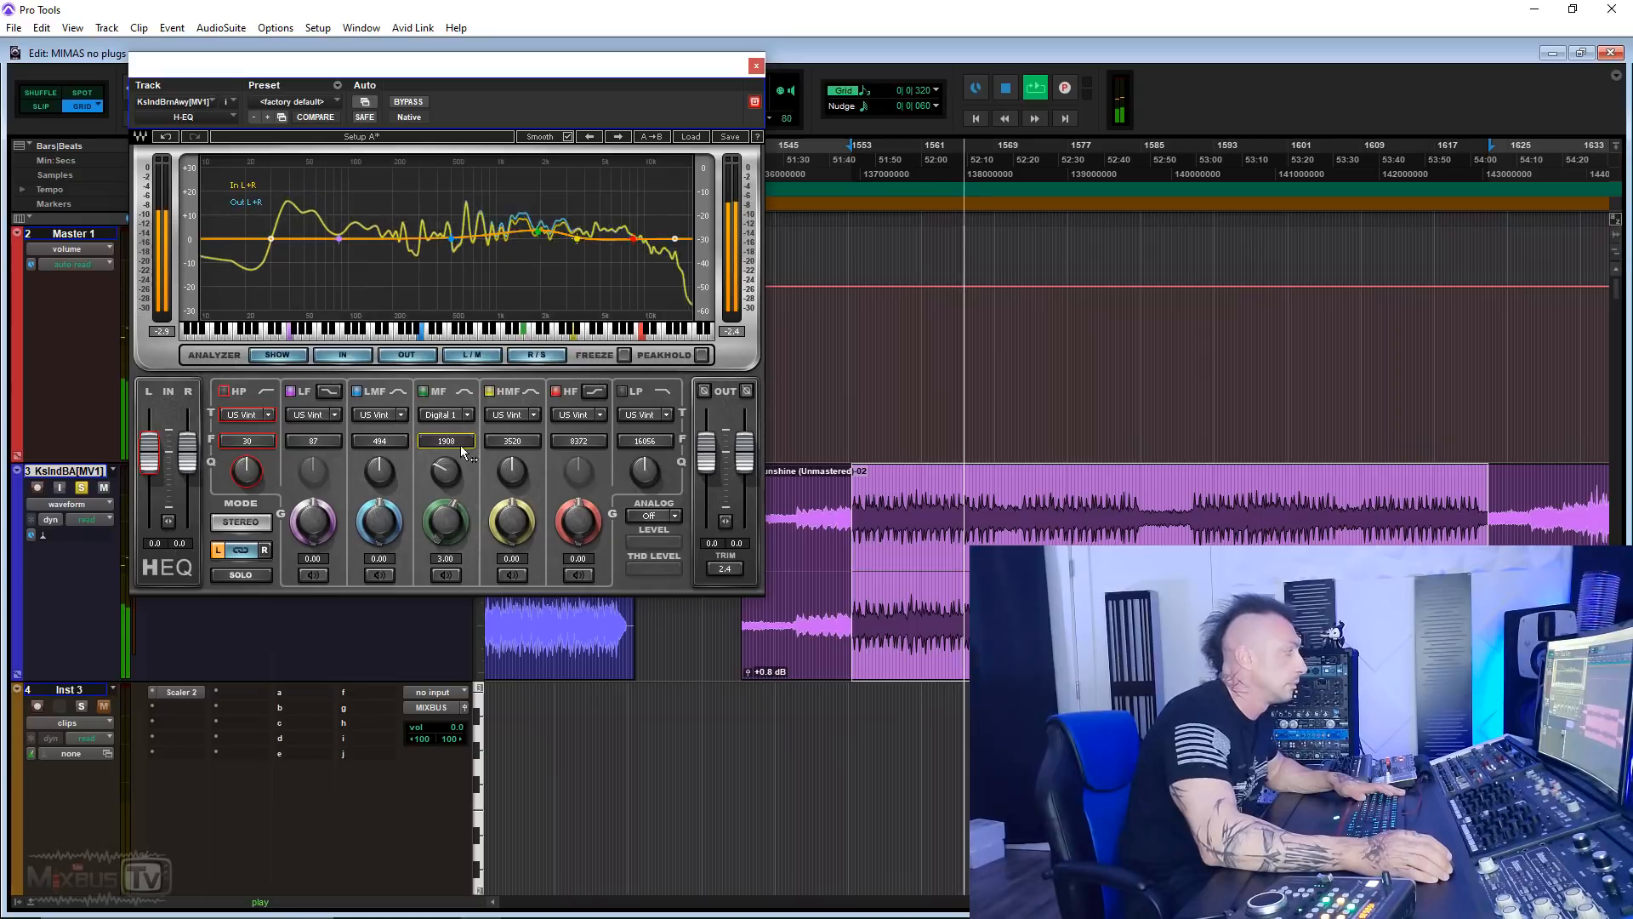
key("space")
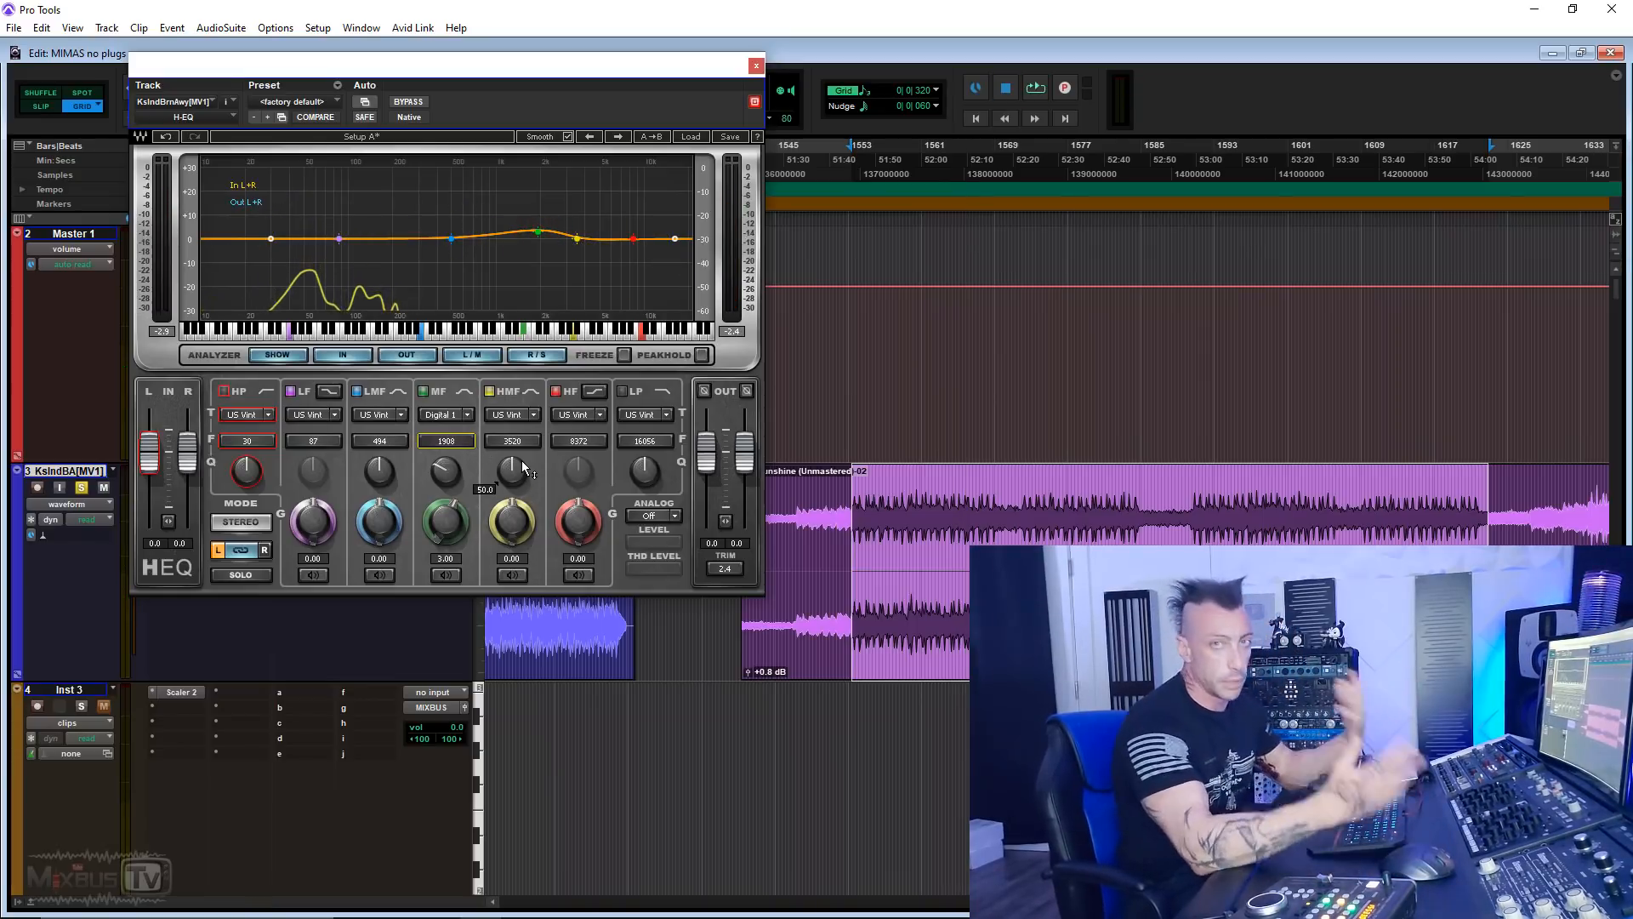
mouse_move(519, 473)
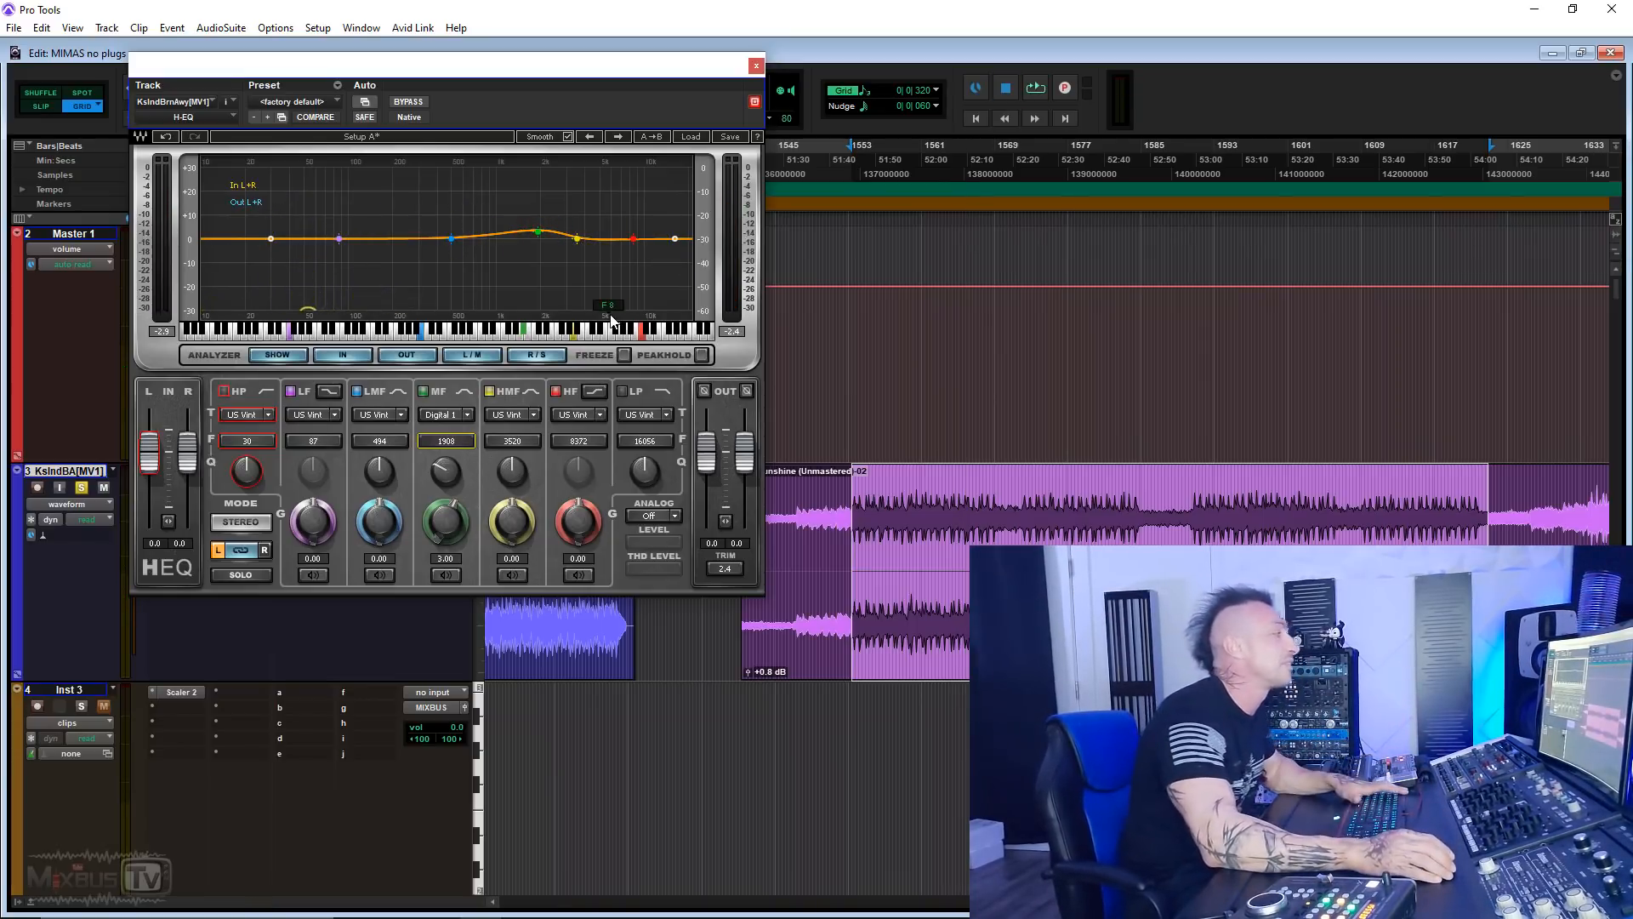
left_click(756, 66)
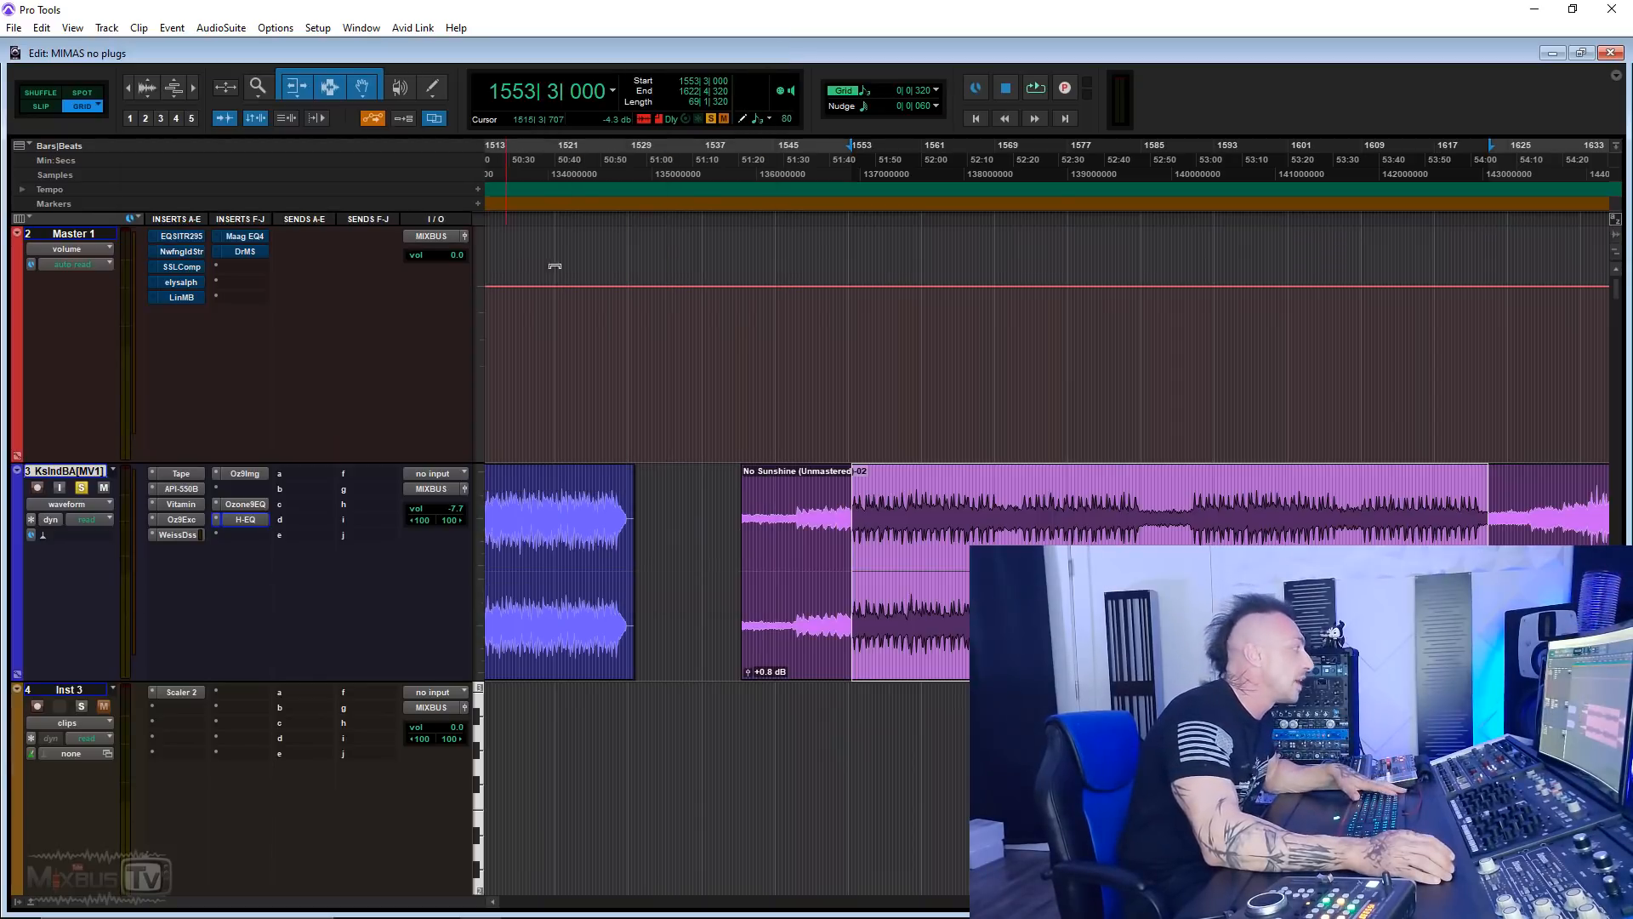
Step: Open the Newfangled Saturate insert, take it out of bypass during playback, and set its Drive to 4.2 dB
left_click(250, 501)
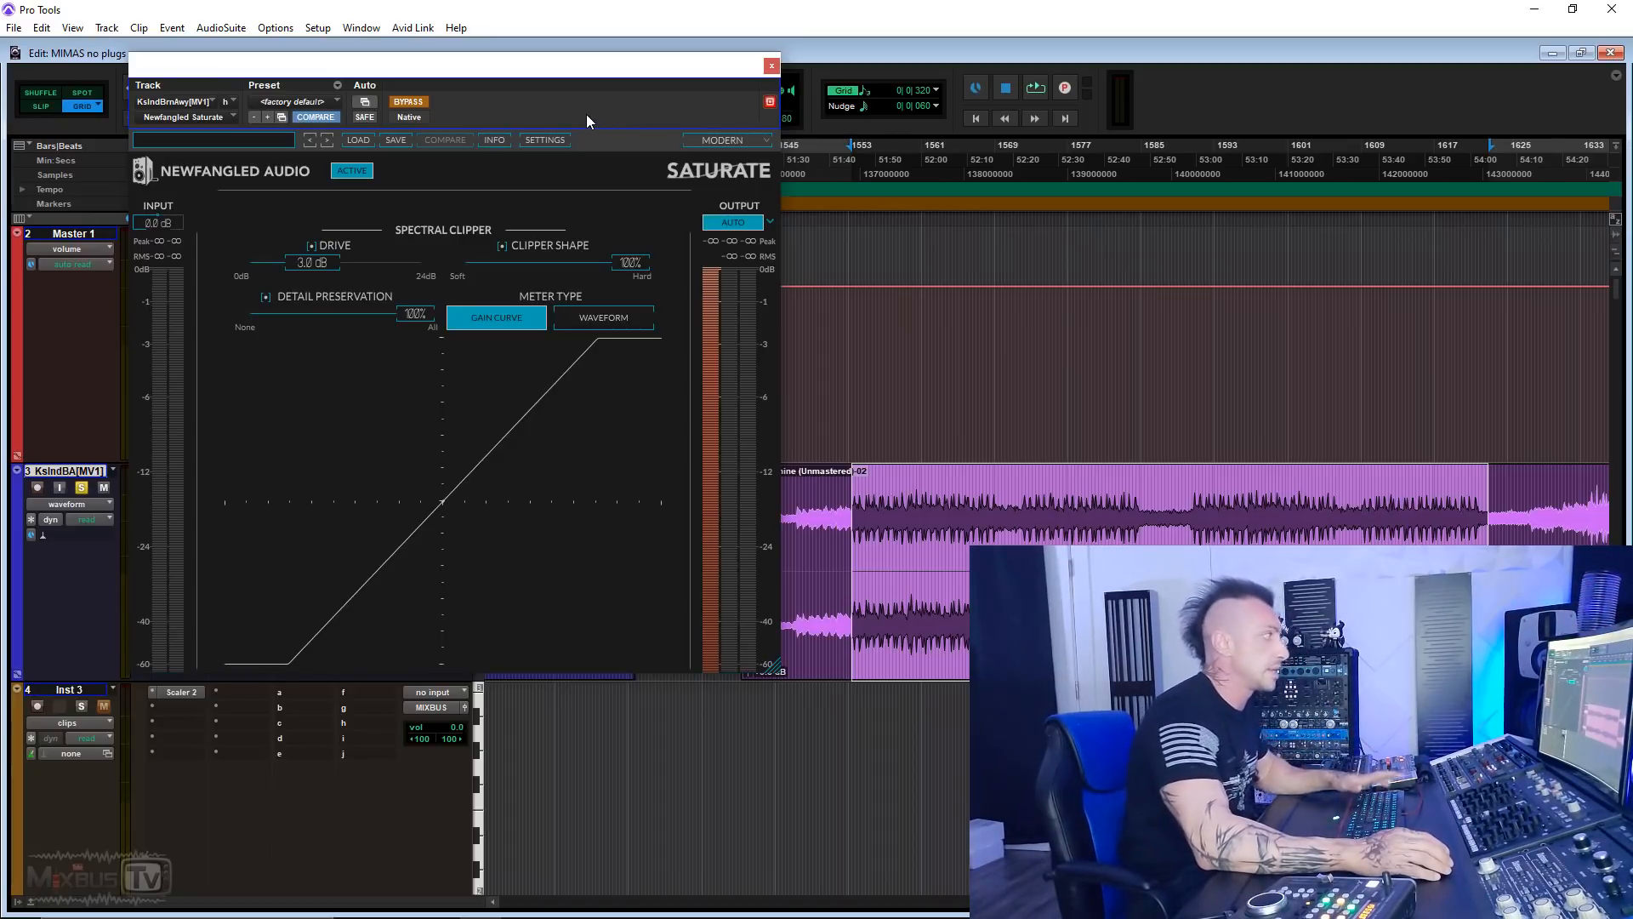
key("space")
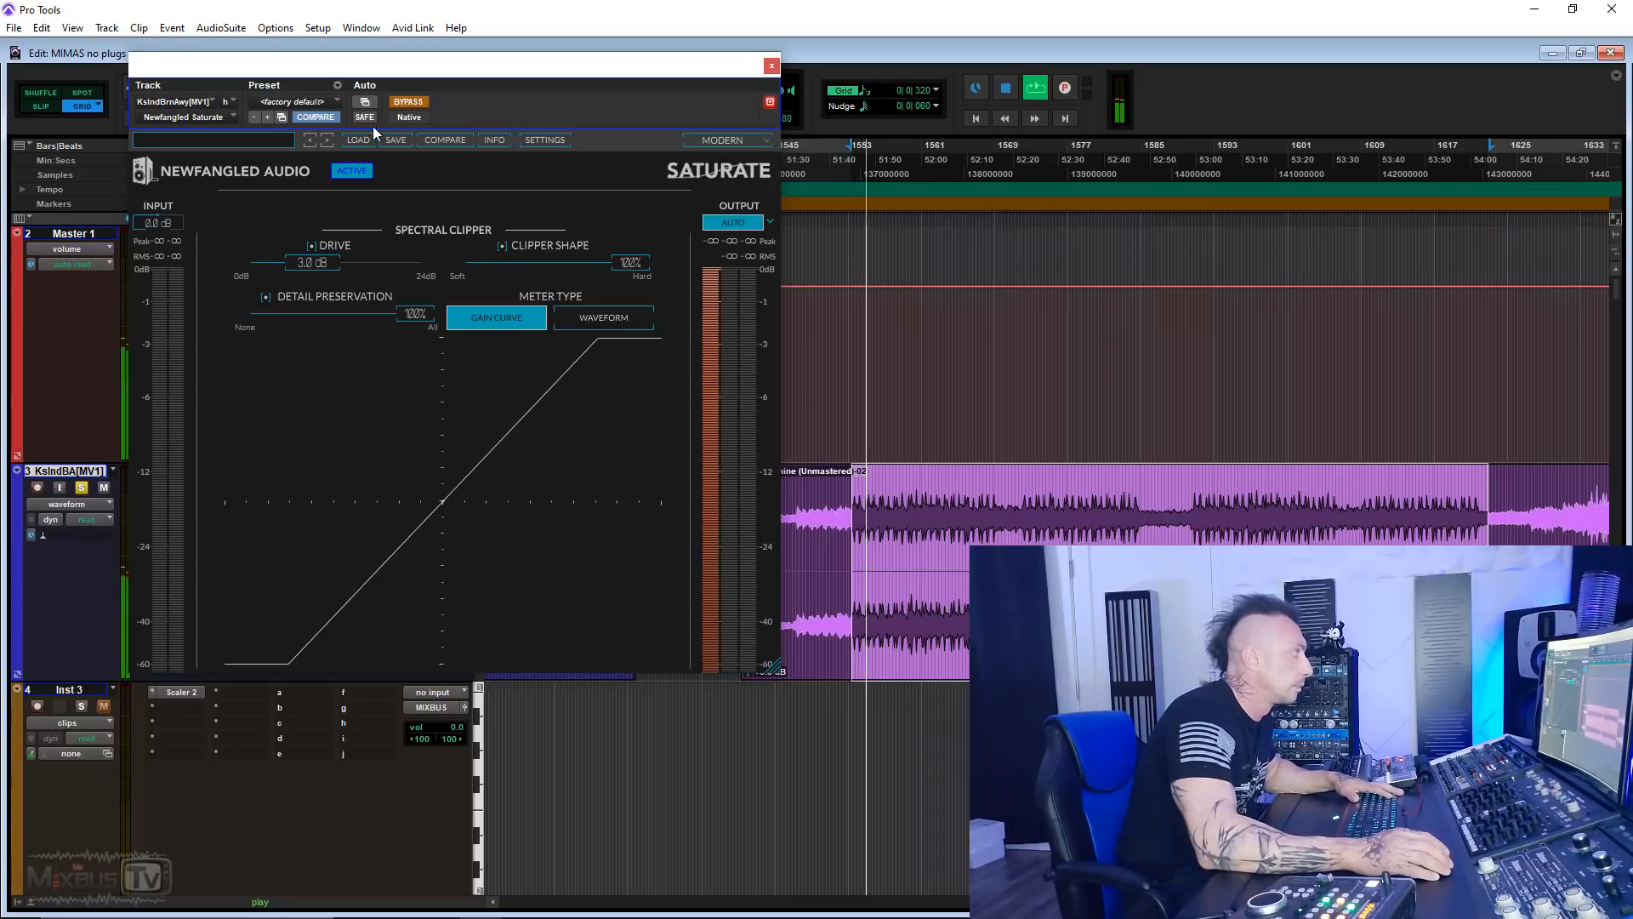
left_click(412, 103)
mouse_move(330, 264)
left_mouse_down()
mouse_move(365, 270)
mouse_move(336, 269)
left_mouse_up()
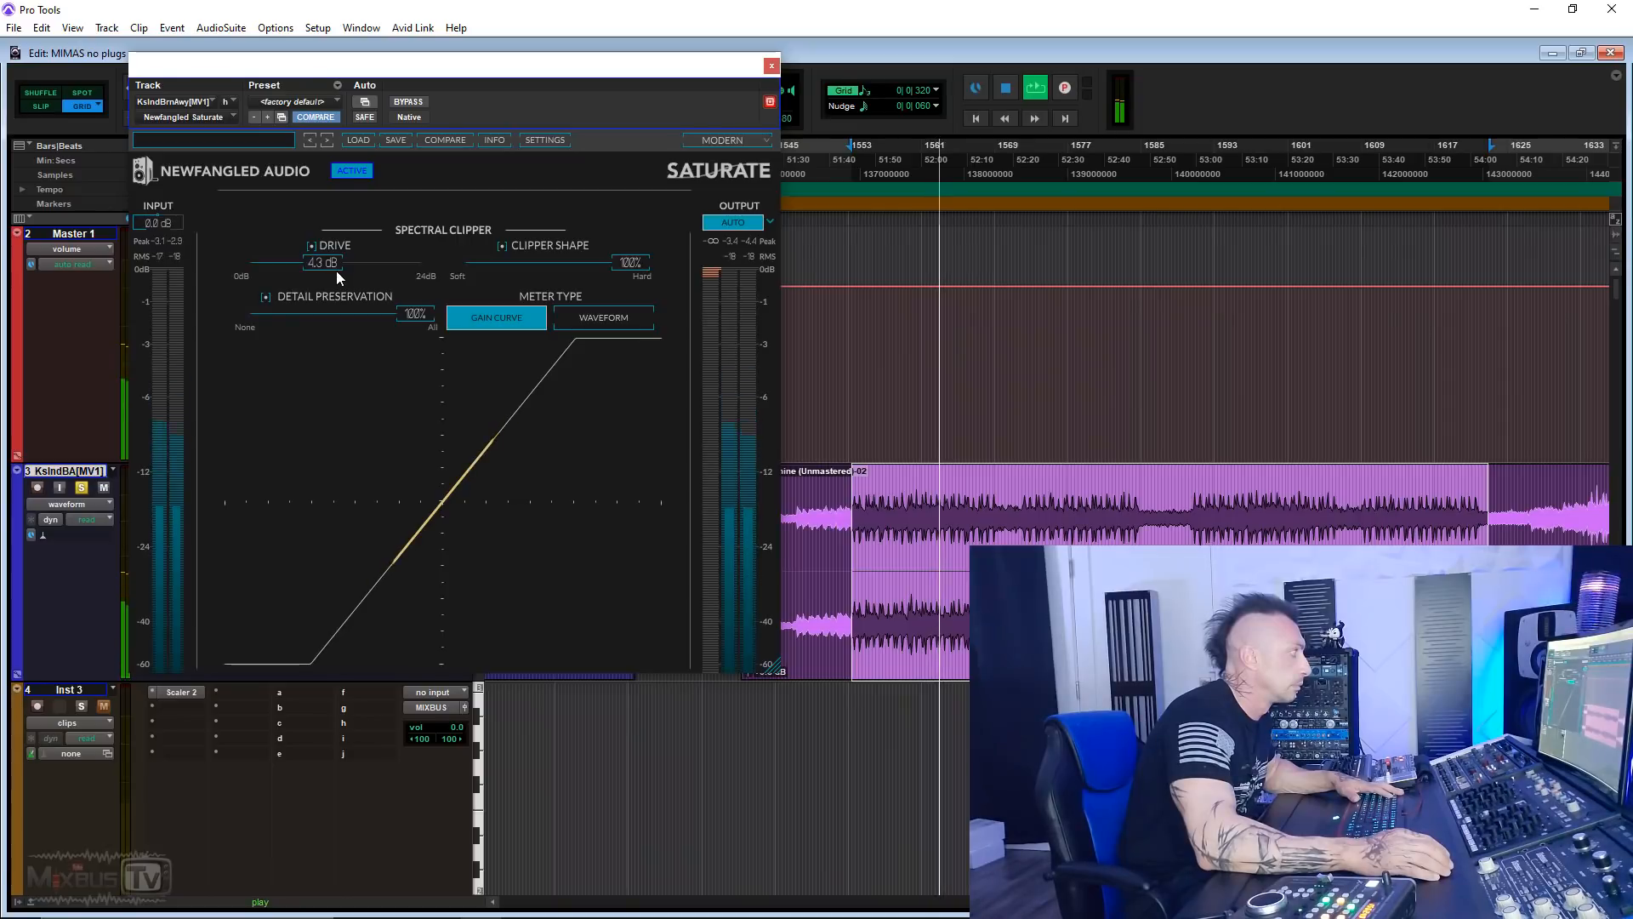
left_click_drag(336, 271, 335, 272)
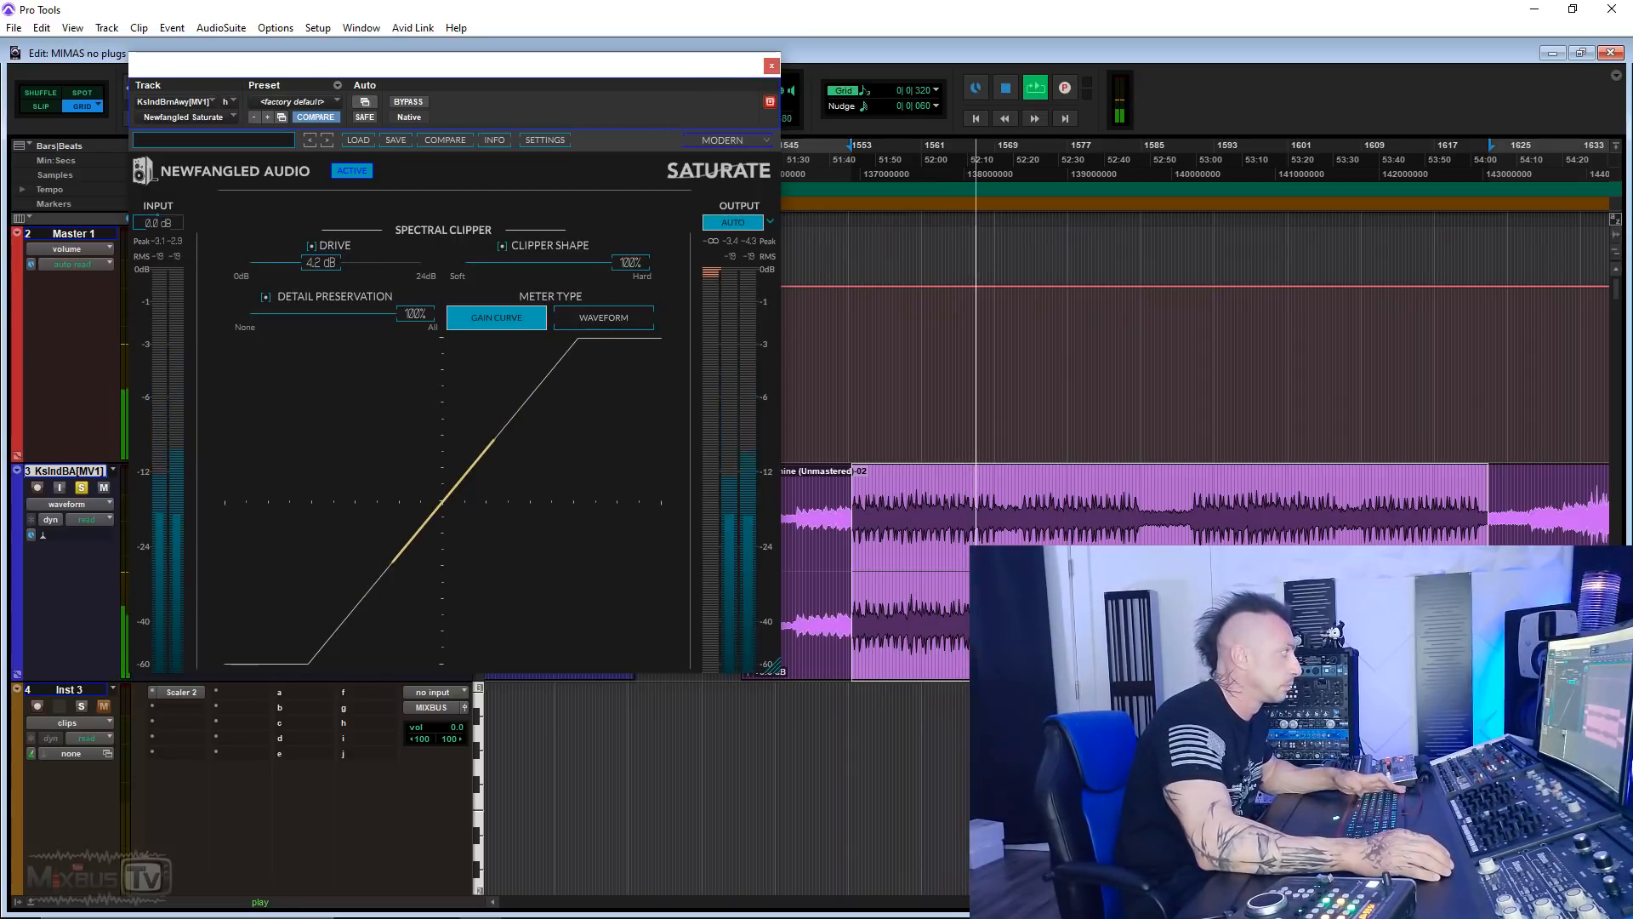
Step: Soften Saturate's Clipper Shape to 48% and close the plug-in
left_click_drag(638, 266, 501, 272)
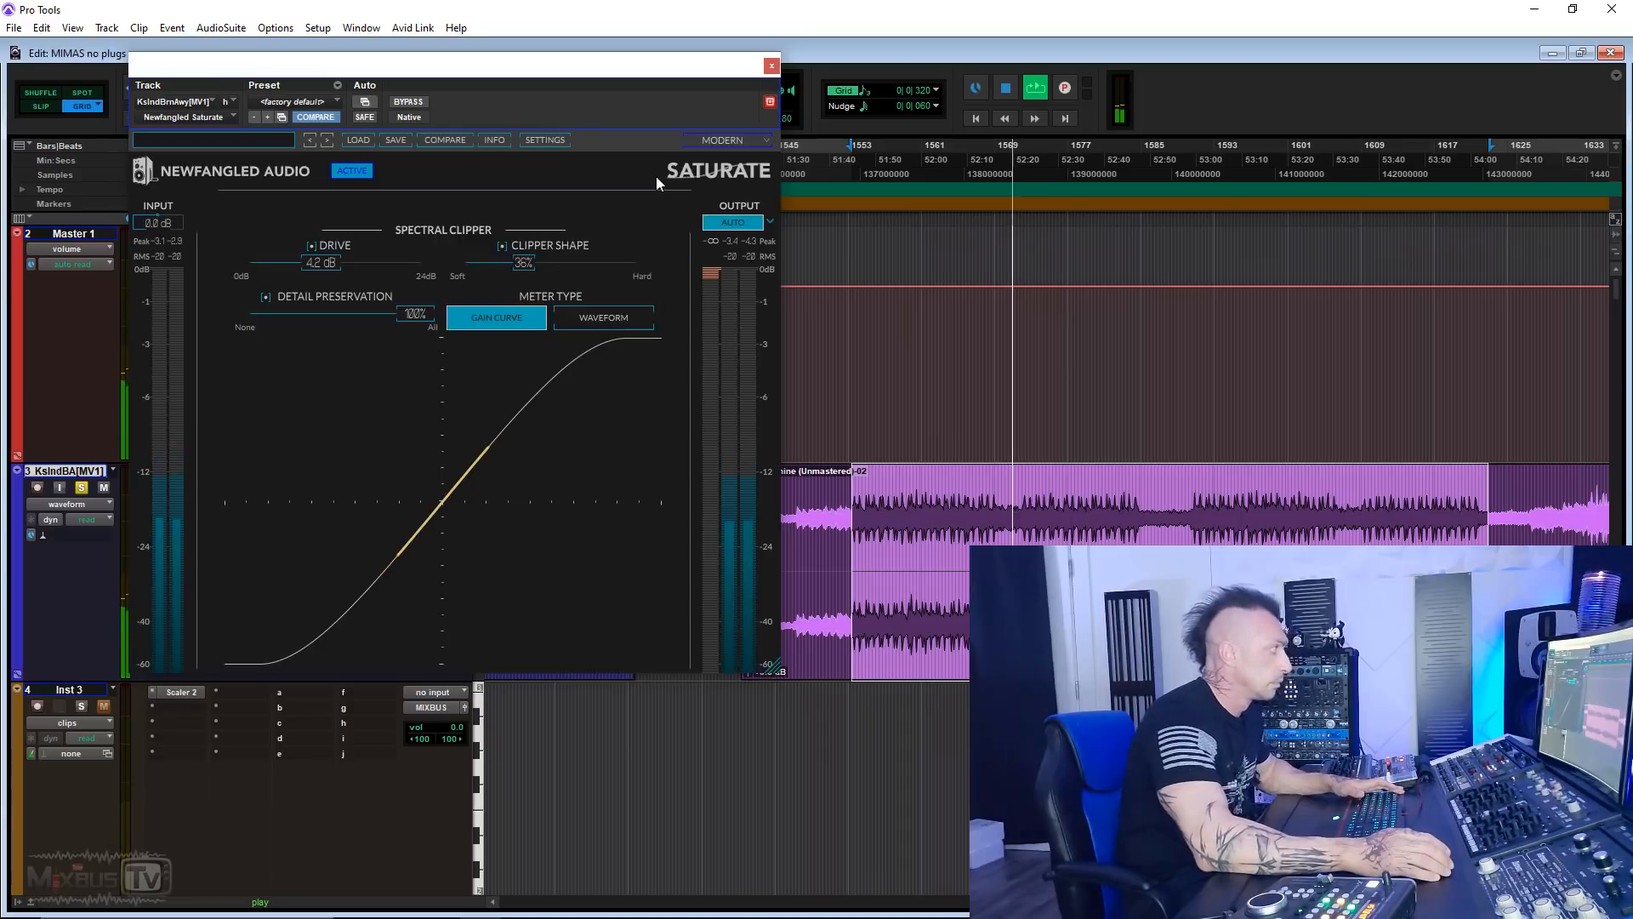
left_click_drag(528, 269, 550, 272)
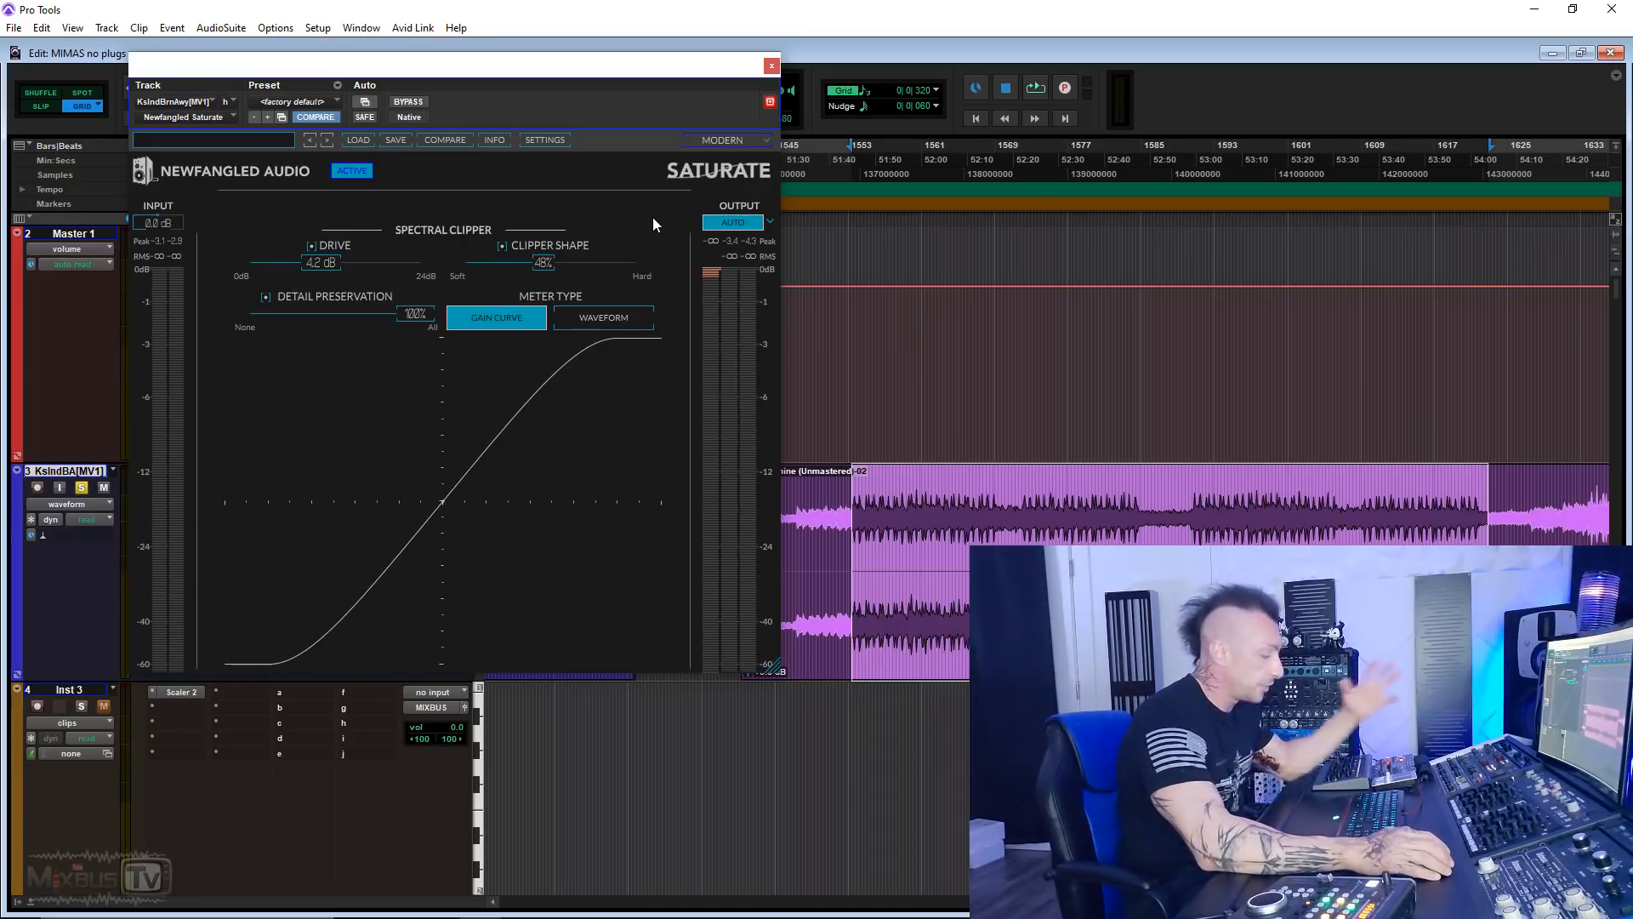
left_click(771, 65)
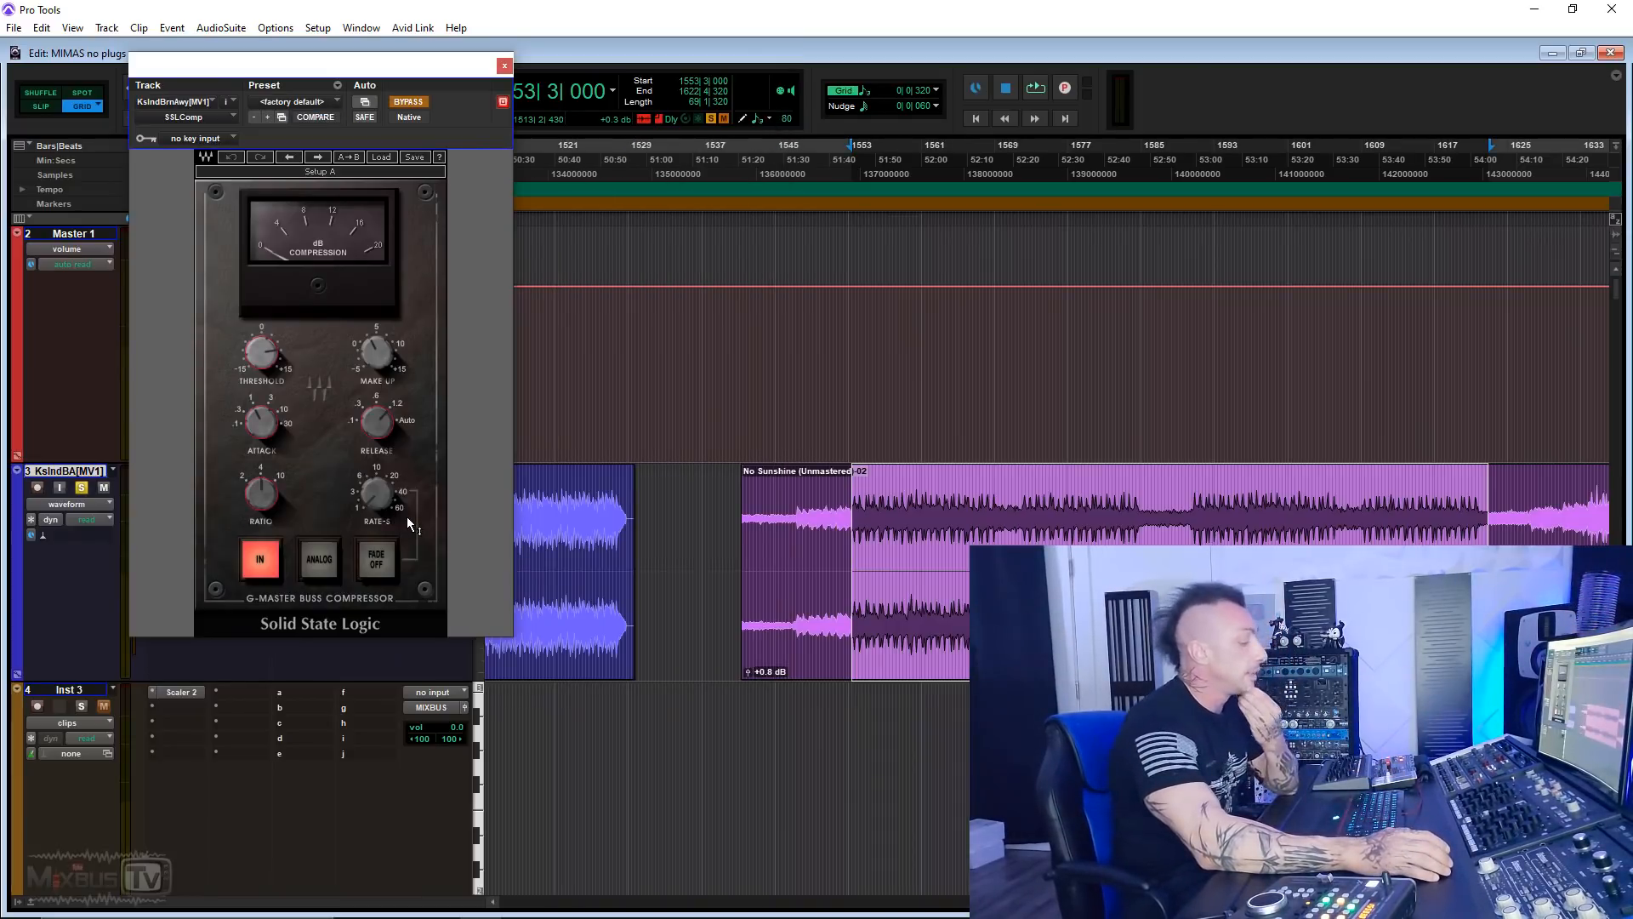
Step: Try out the SSLComp during playback, adjusting its make-up gain and threshold with the plug-in out of bypass
mouse_move(407, 519)
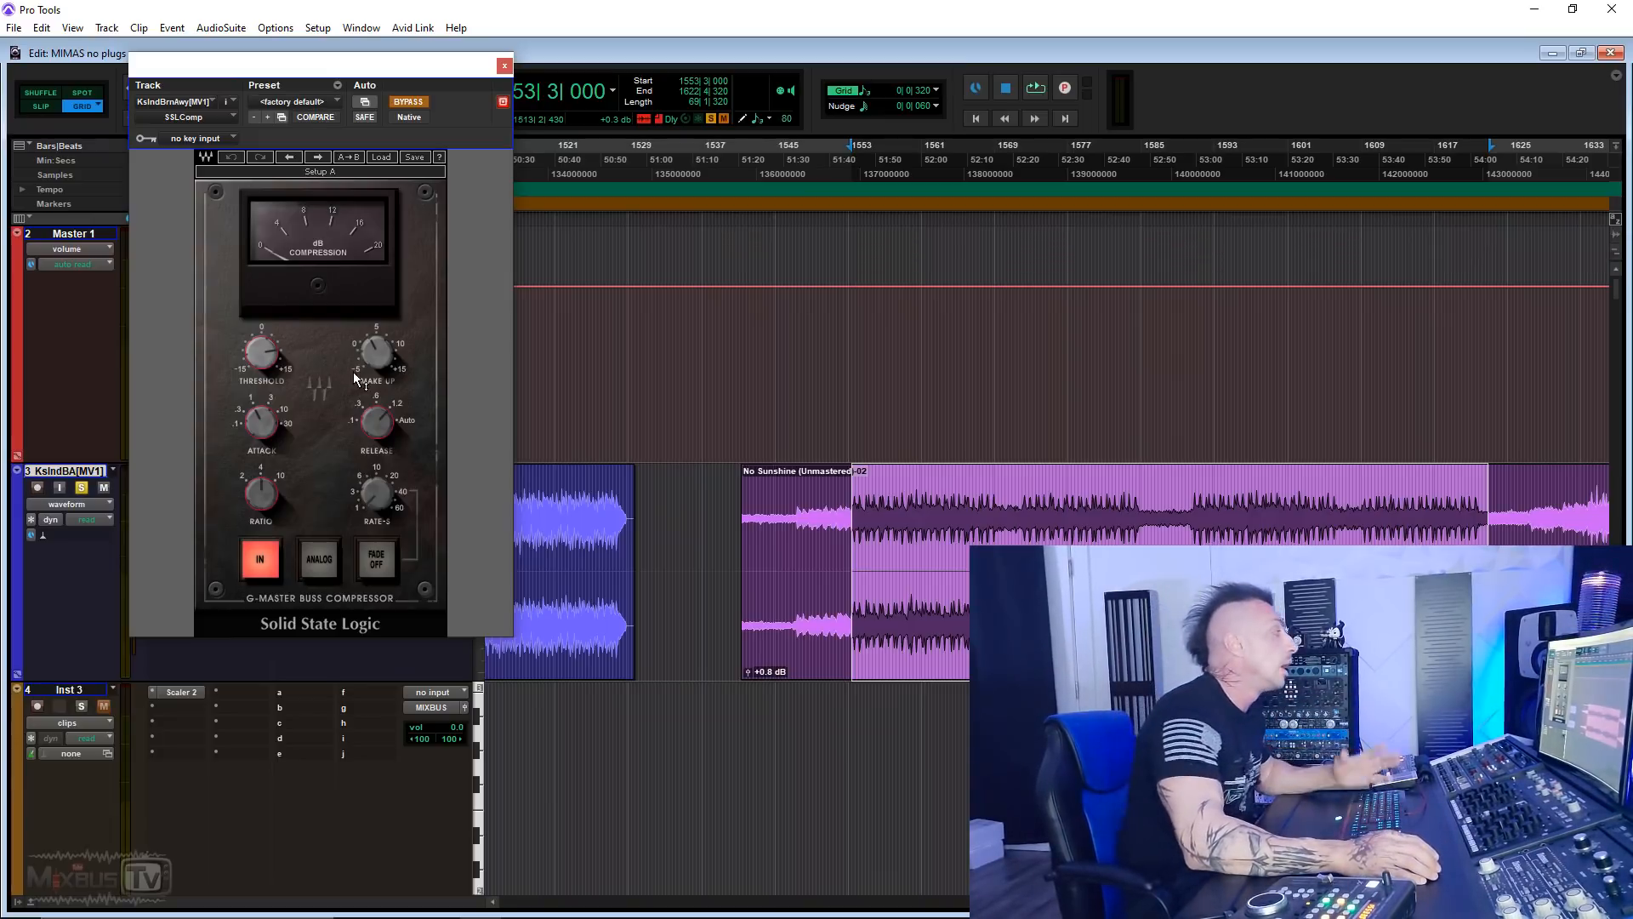
left_click(369, 355)
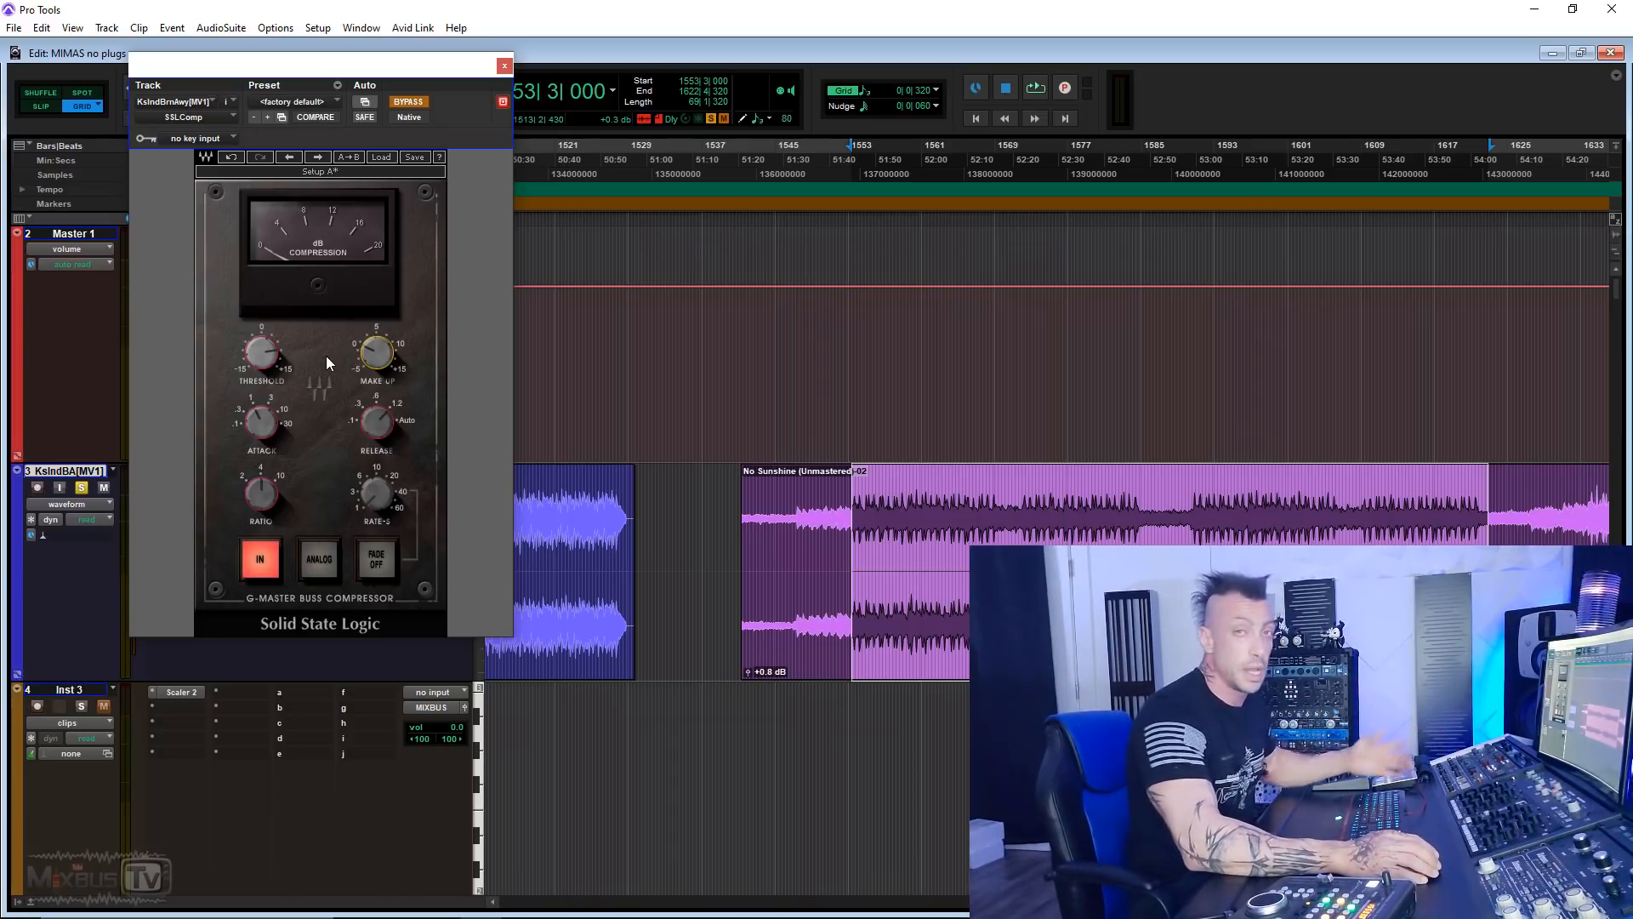
key("space")
left_click_drag(272, 355, 272, 339)
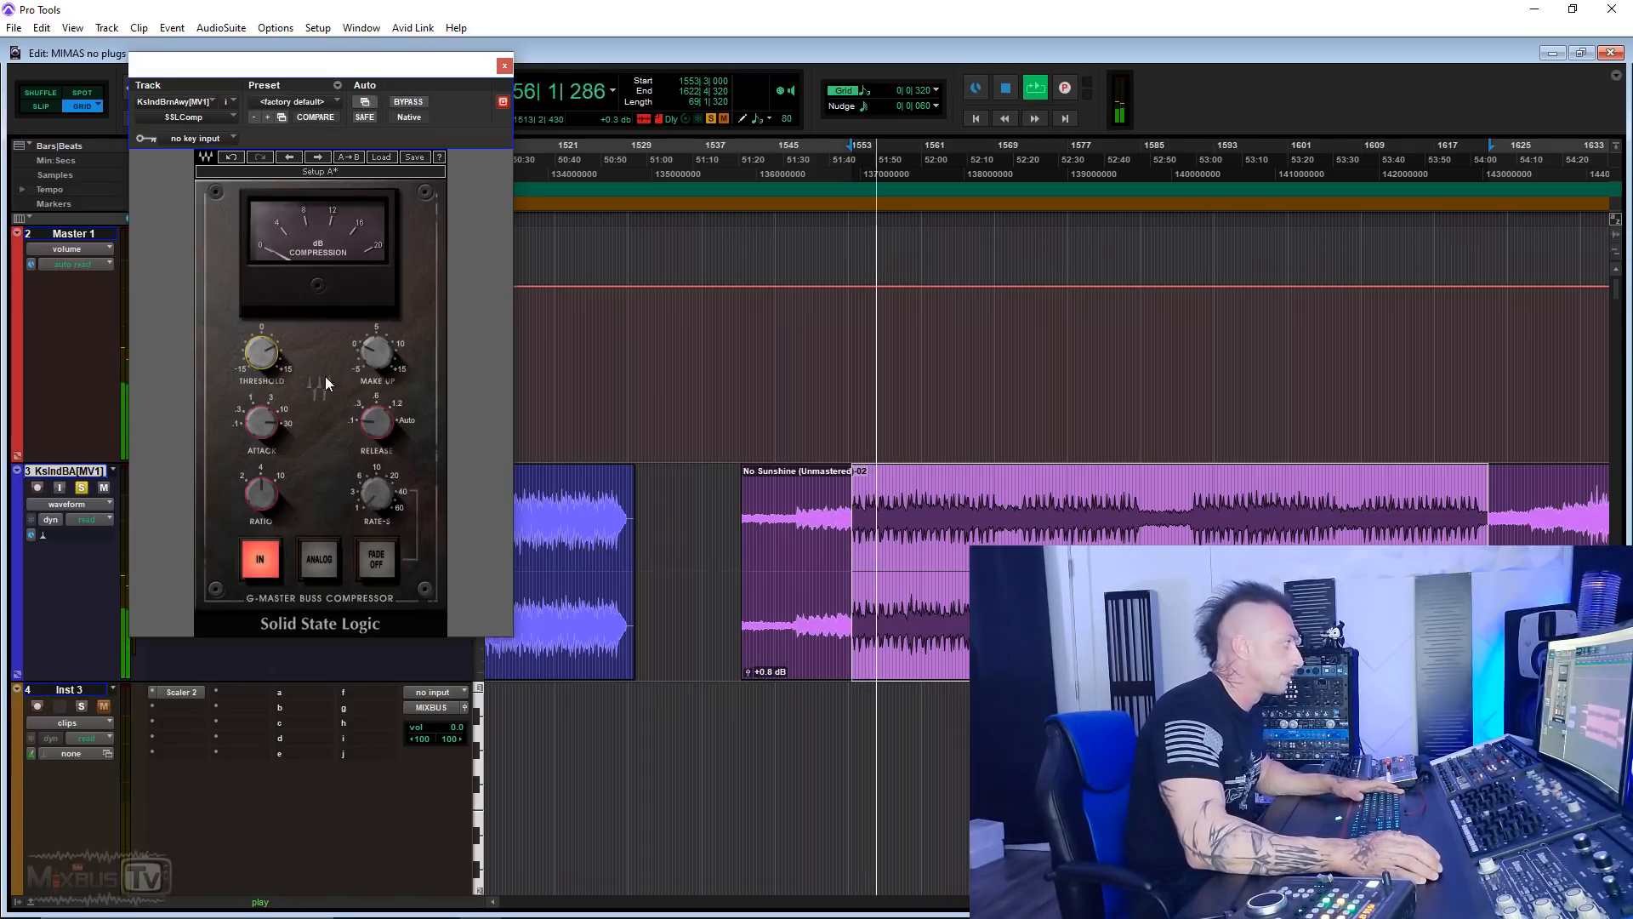
left_click_drag(413, 75, 407, 73)
left_click(367, 350)
Step: Compare the SSLComp bypassed and active during playback, and stop the transport
left_click(401, 101)
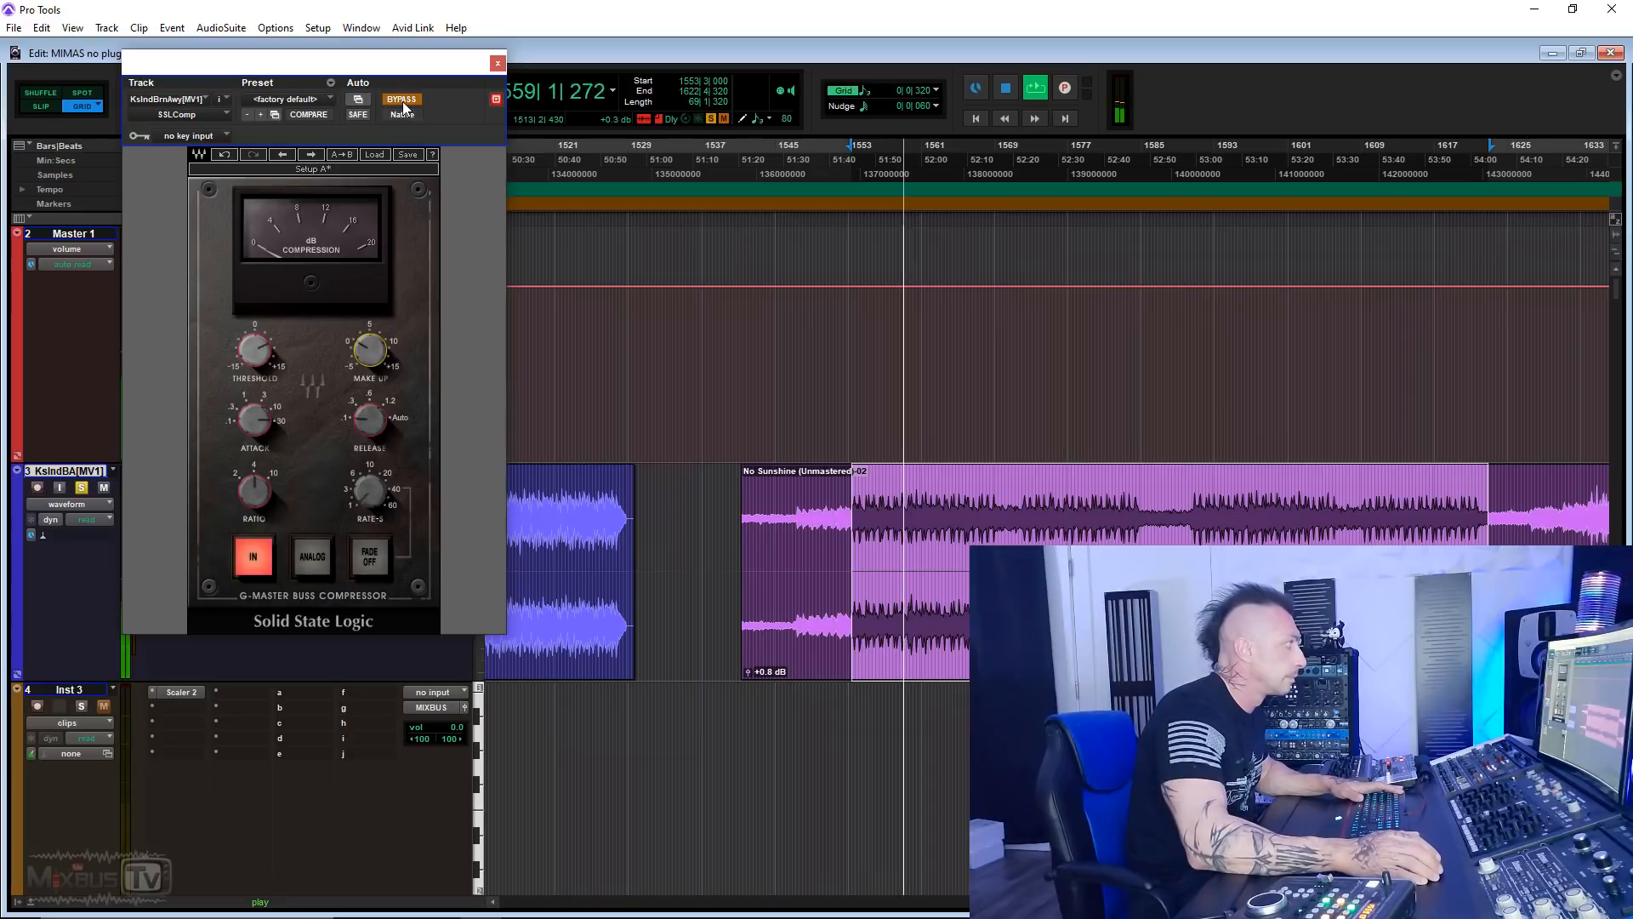
left_click(401, 99)
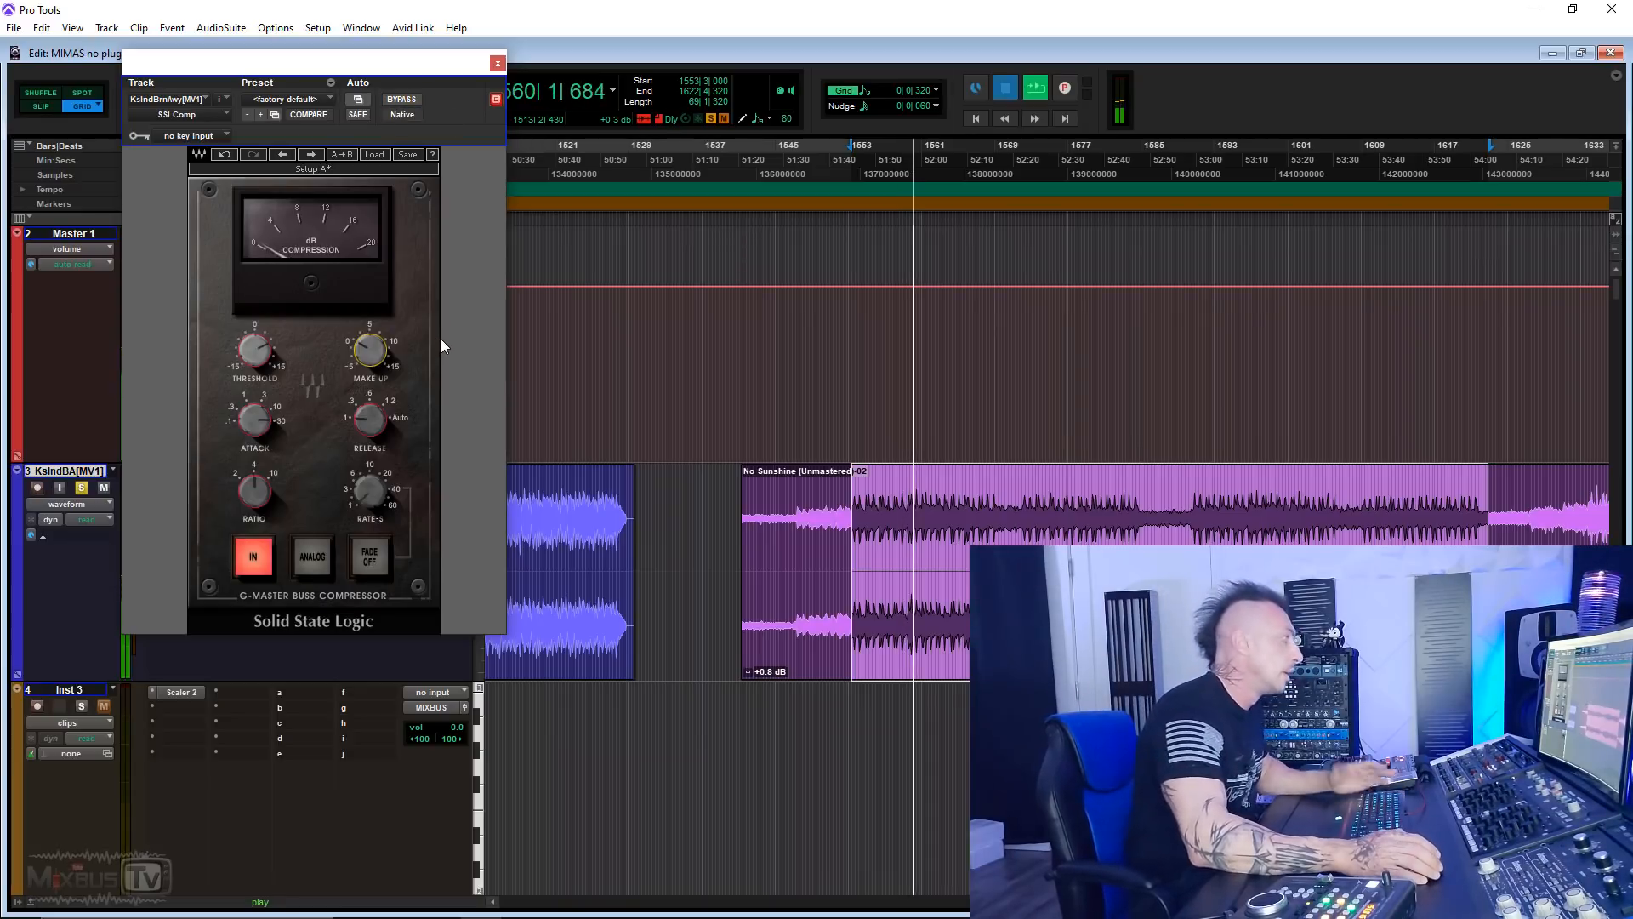
key("space")
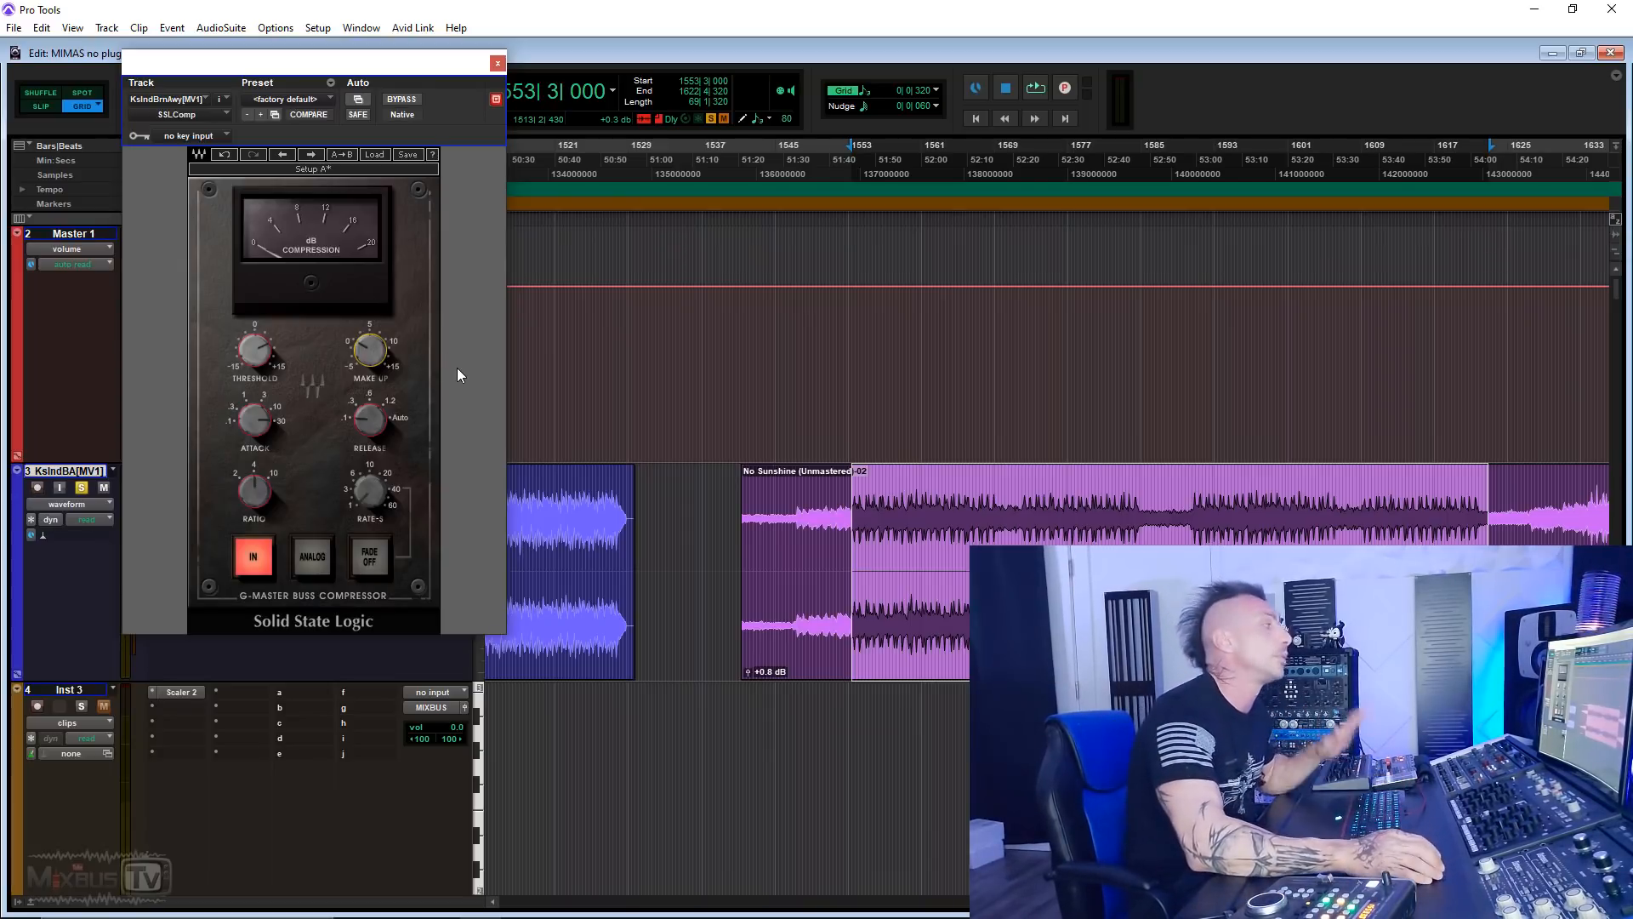
Step: Replace the SSLComp with the TR5 Bus Compressor, raise its SC Hi Pass frequency, and start playback
left_click(199, 119)
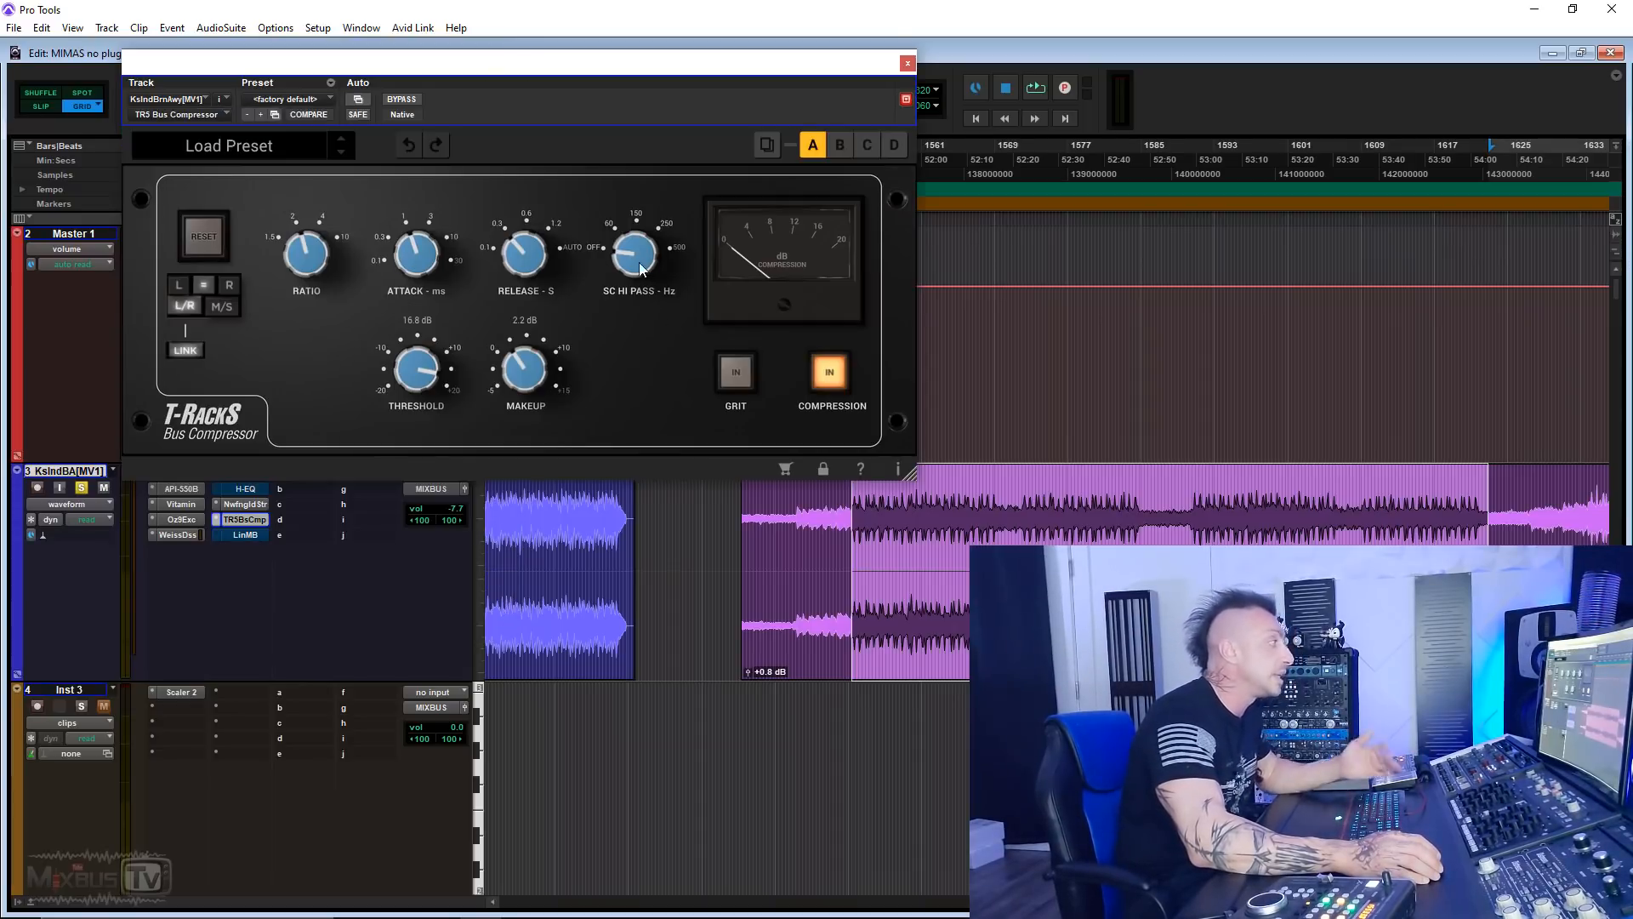
left_click_drag(648, 258, 624, 192)
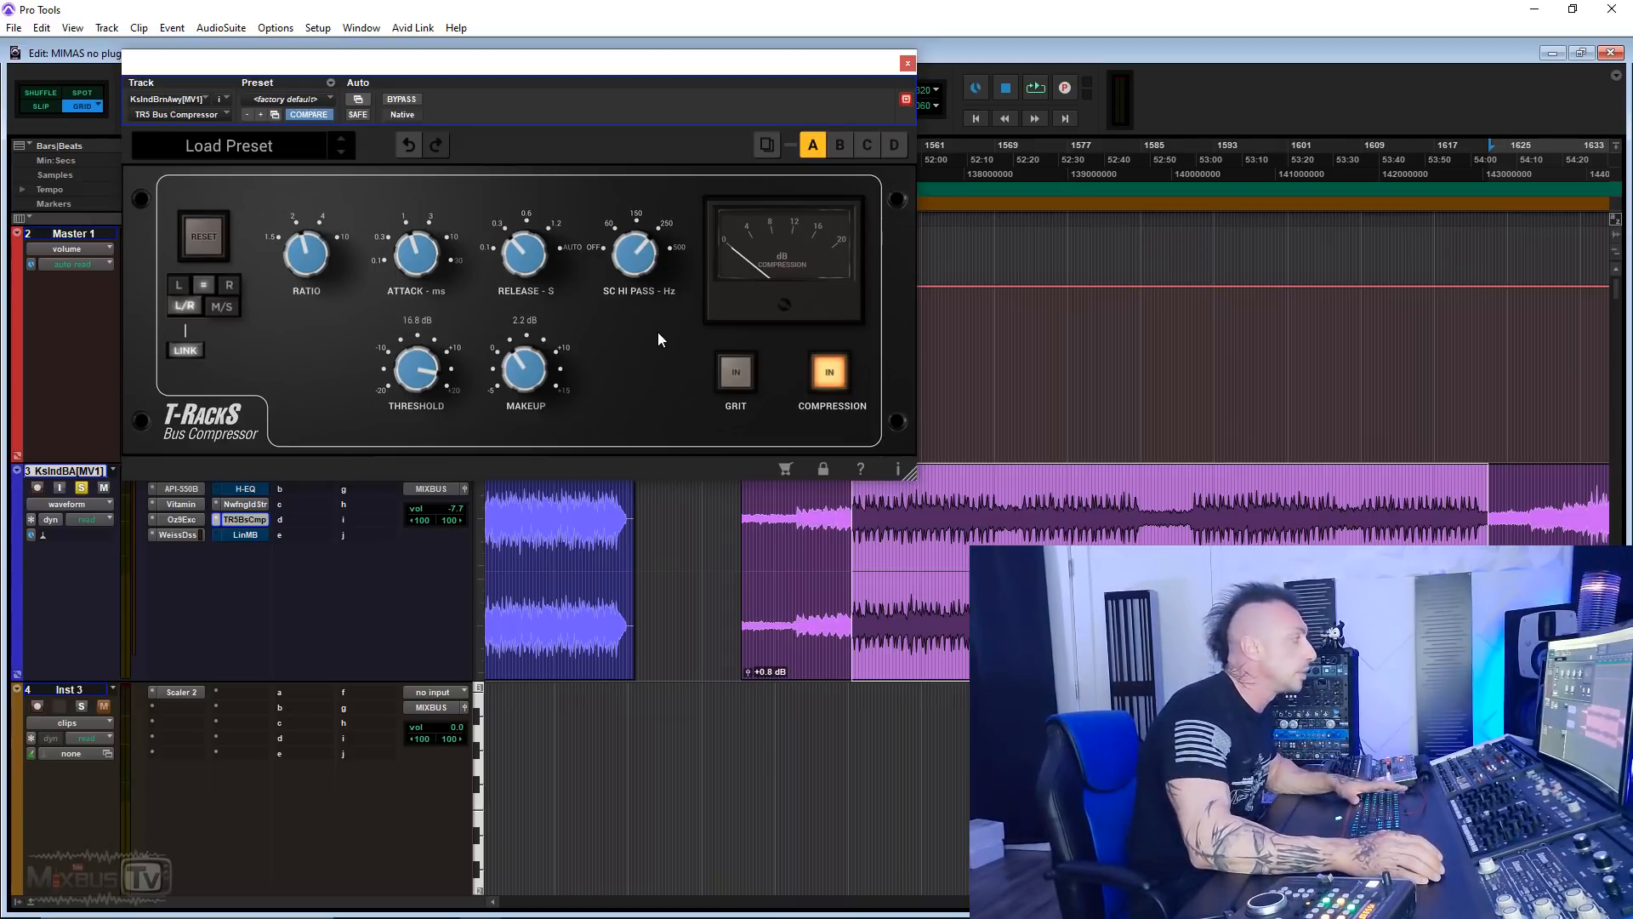
key("space")
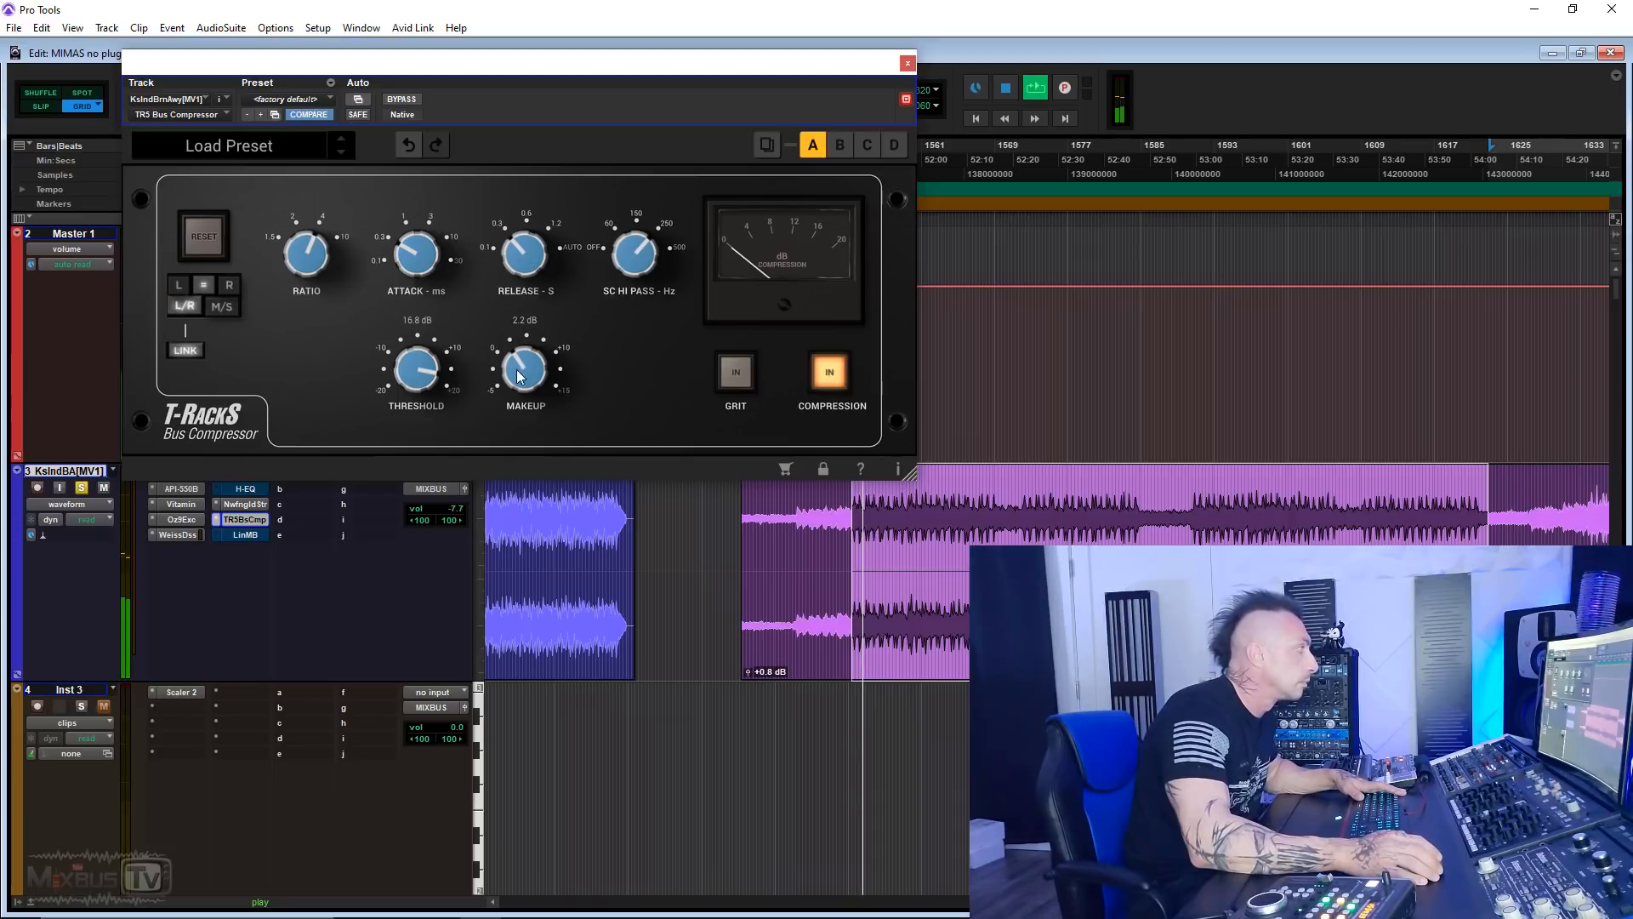
Step: Set the Bus Compressor's makeup to 0.6 dB and threshold to 5.1 dB, shorten the release, and turn on Grit
left_click_drag(522, 364, 521, 387)
left_click_drag(529, 258, 524, 286)
left_click_drag(416, 370, 421, 436)
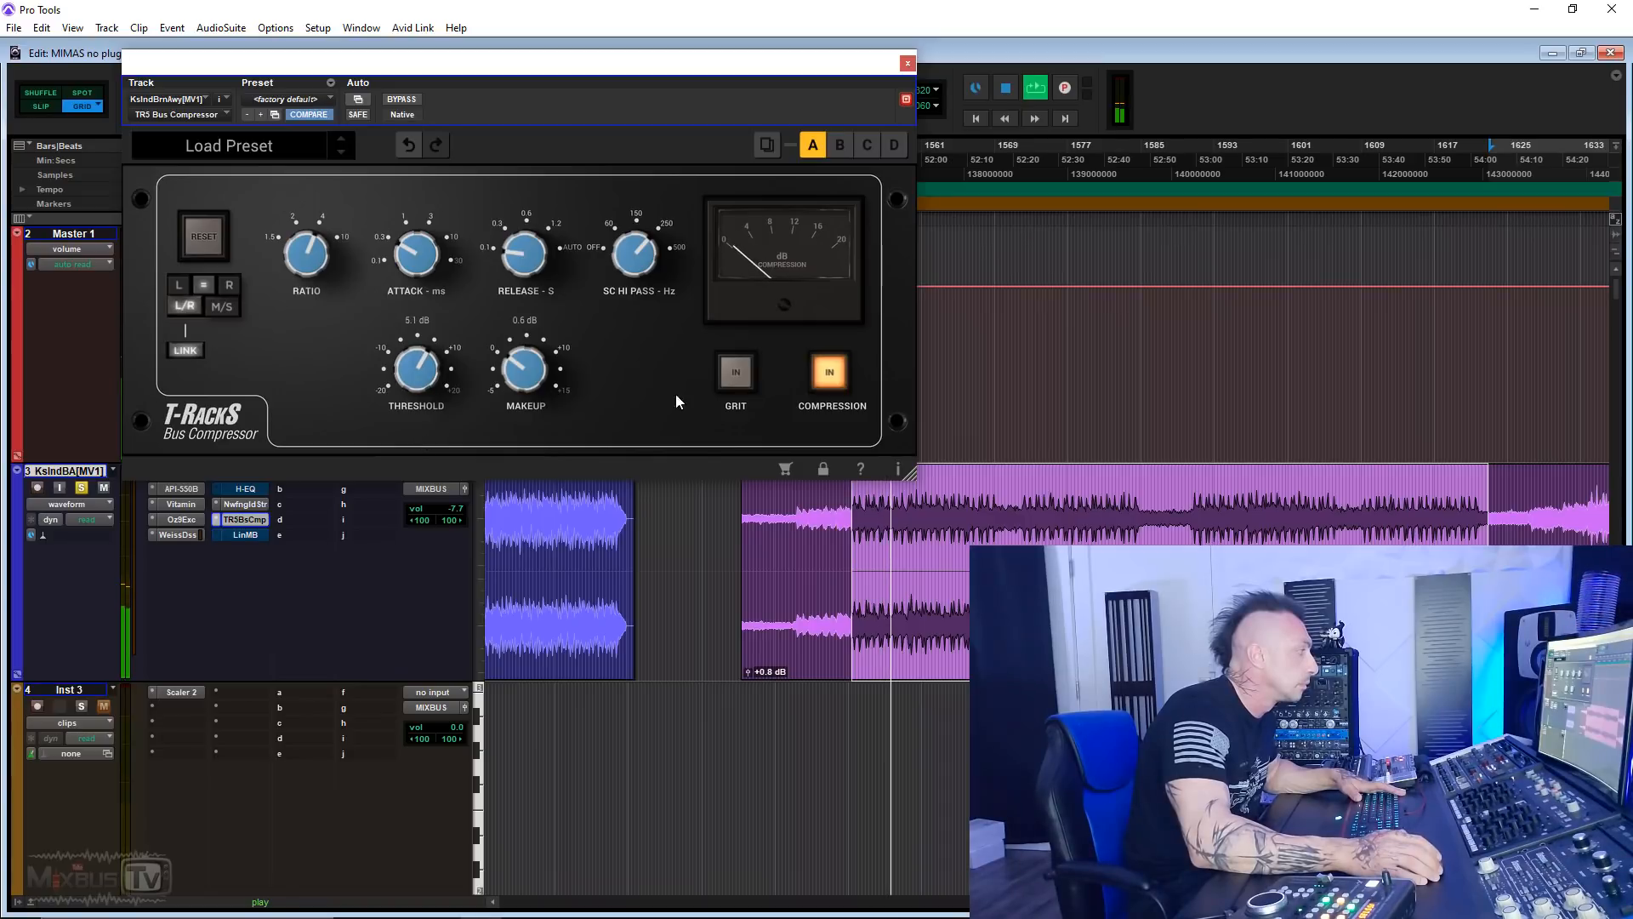
left_click(725, 372)
left_click_drag(636, 255, 633, 194)
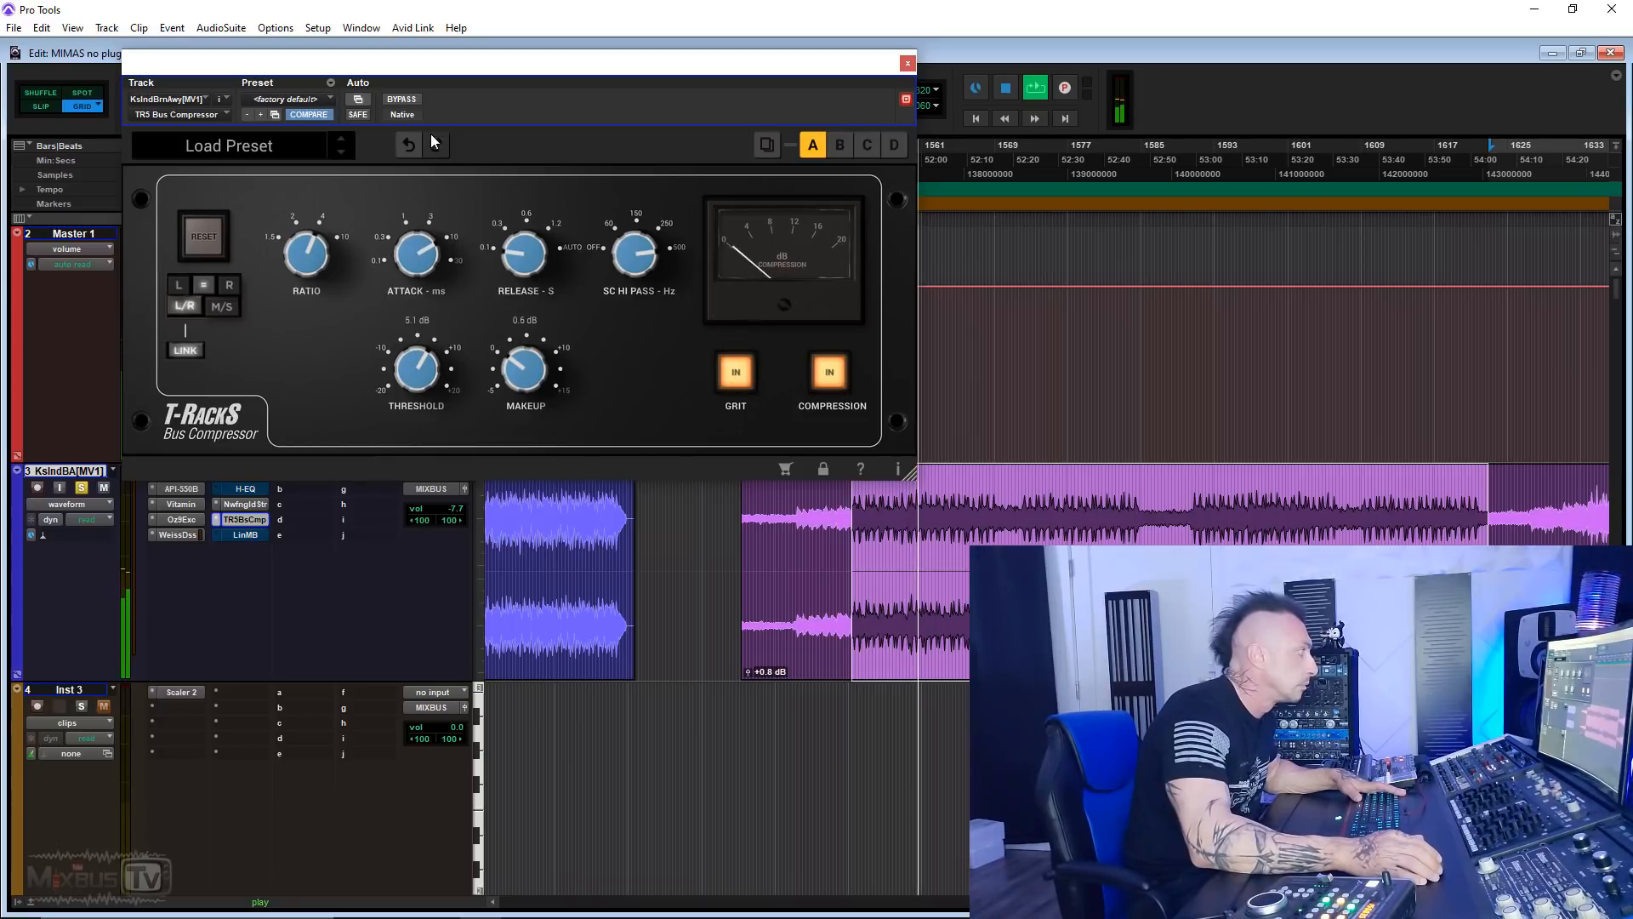
Step: Lower the threshold to -0.7 dB, raise the makeup to about 0.8 dB, and compare the Bus Compressor bypassed and active
left_click_drag(416, 382, 416, 410)
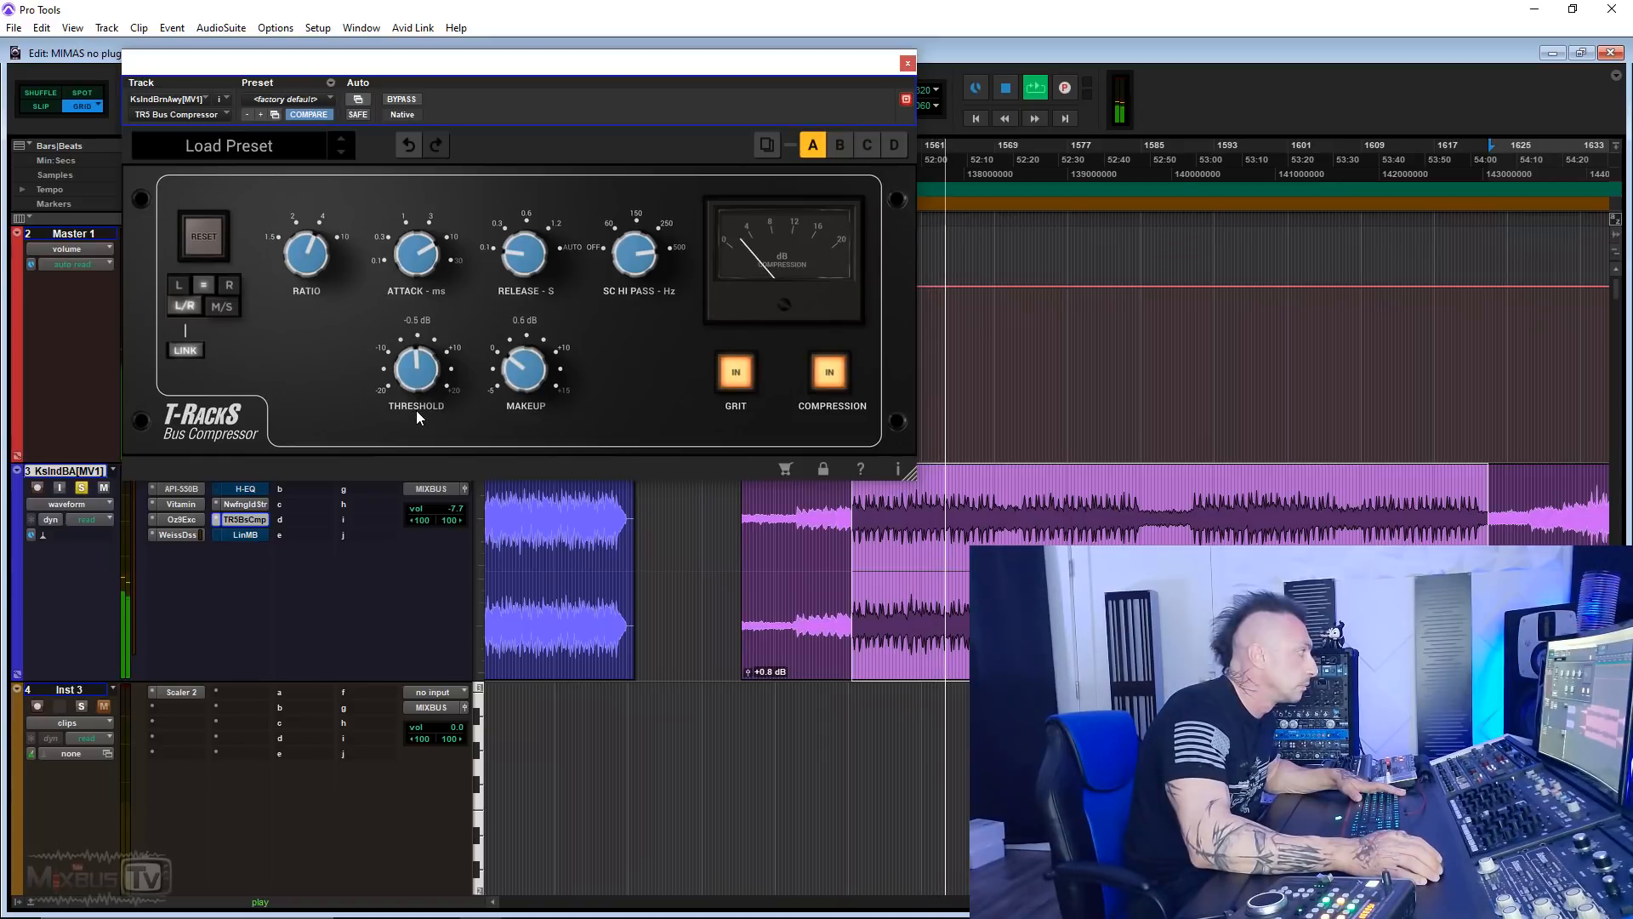
left_click_drag(516, 366, 516, 364)
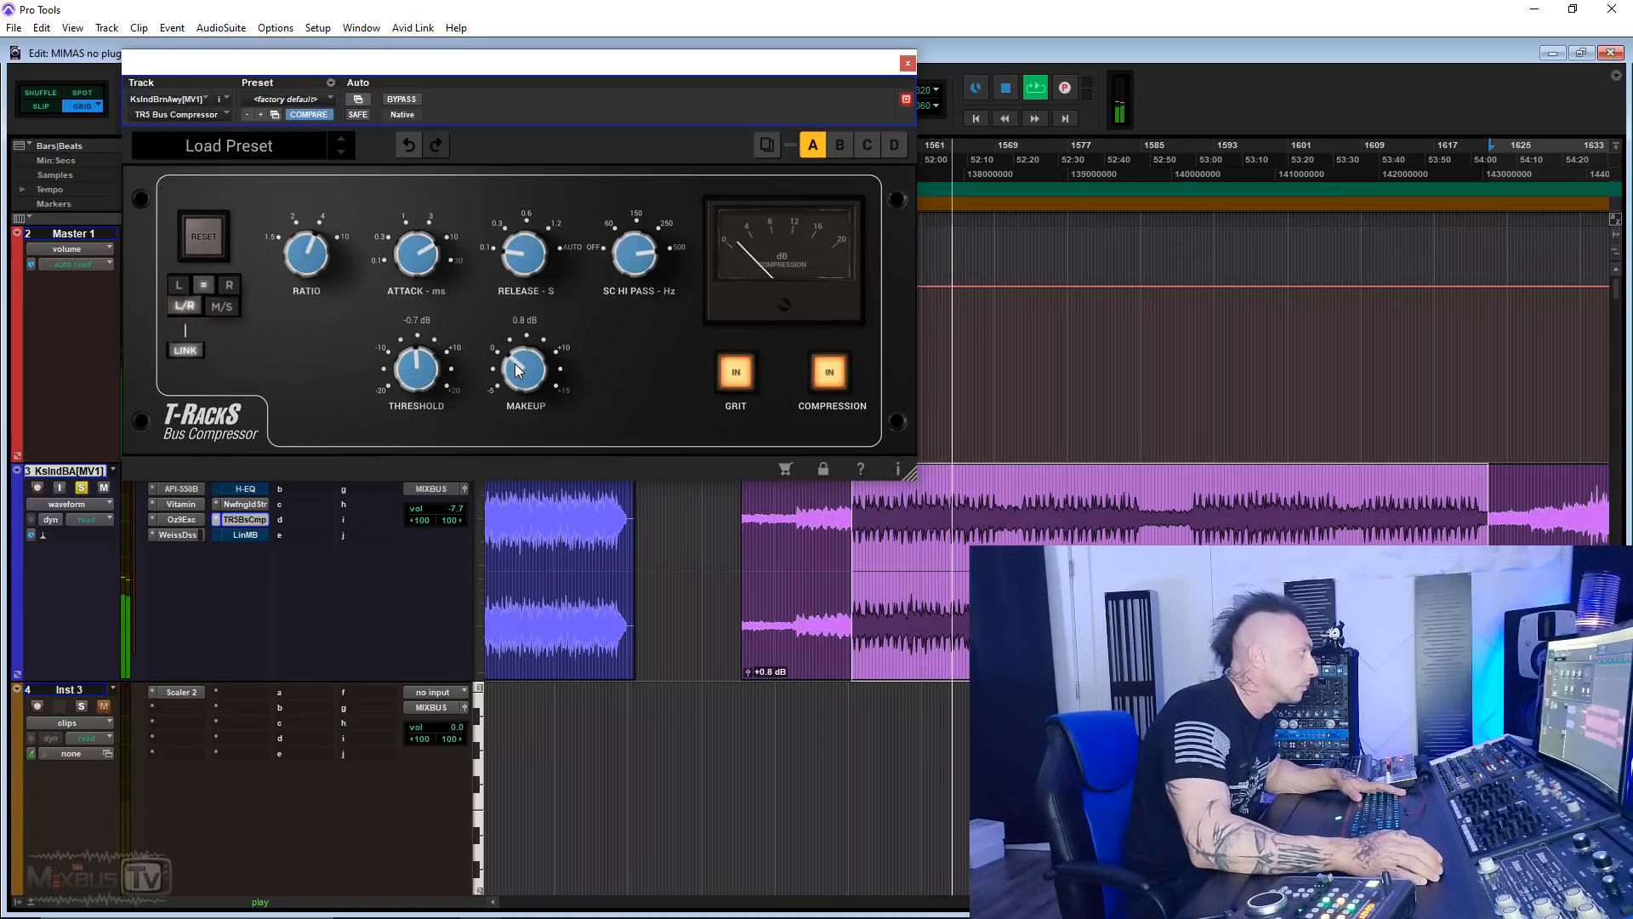
left_click(399, 100)
left_click(396, 99)
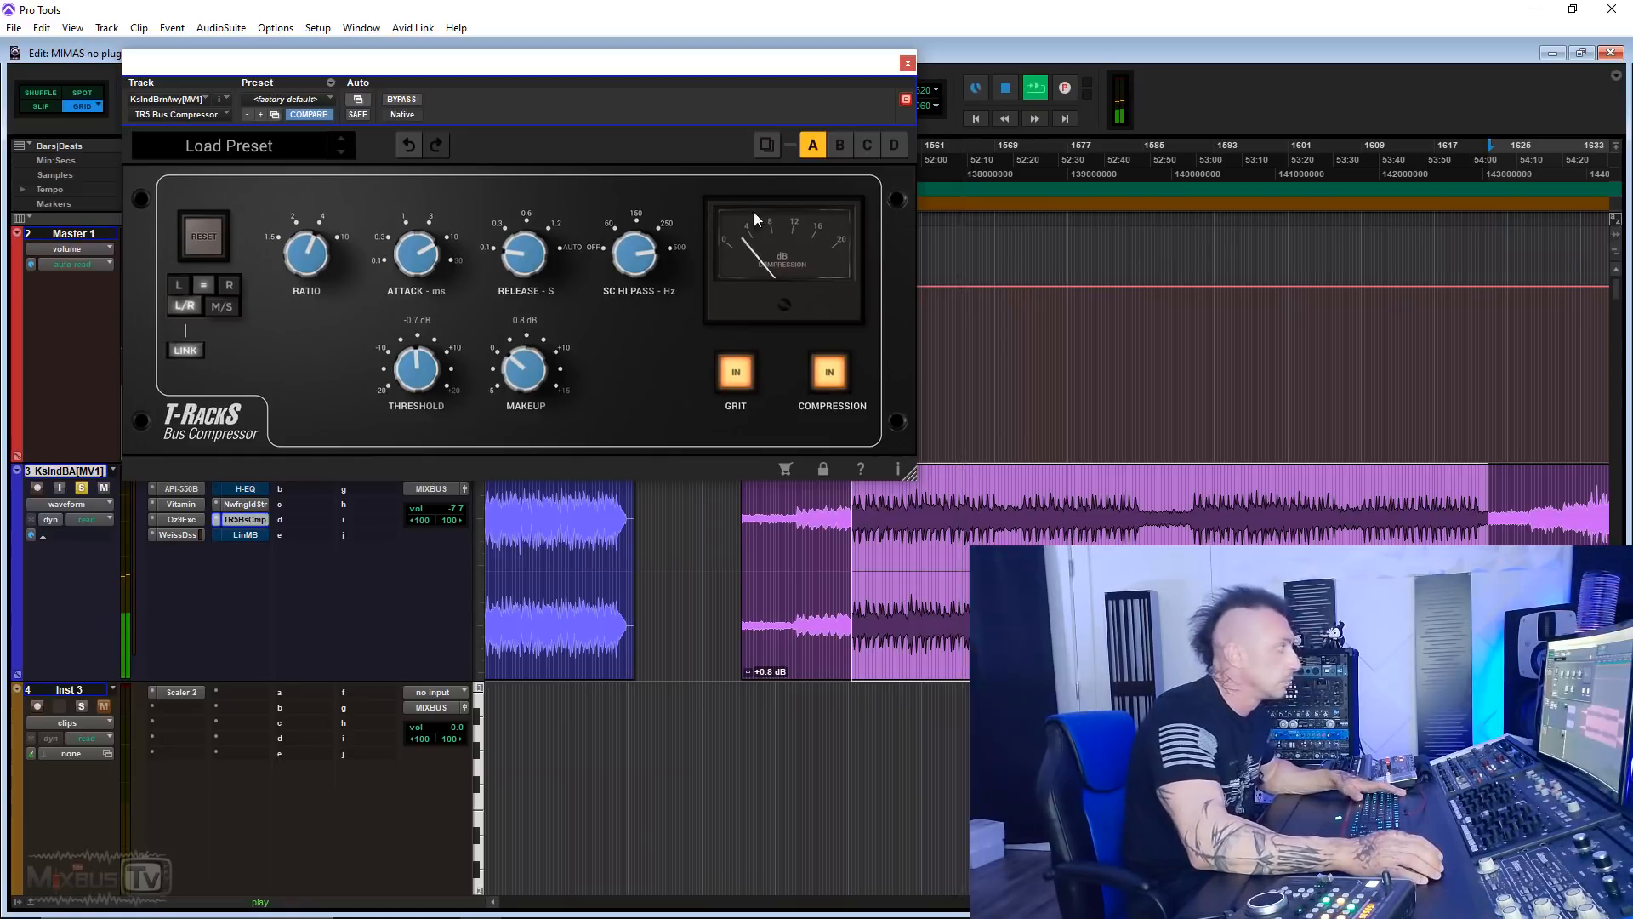
Step: Close the Bus Compressor, stop playback, and disable the TR5 Bus Compressor insert on the No Sunshine track
left_click(907, 64)
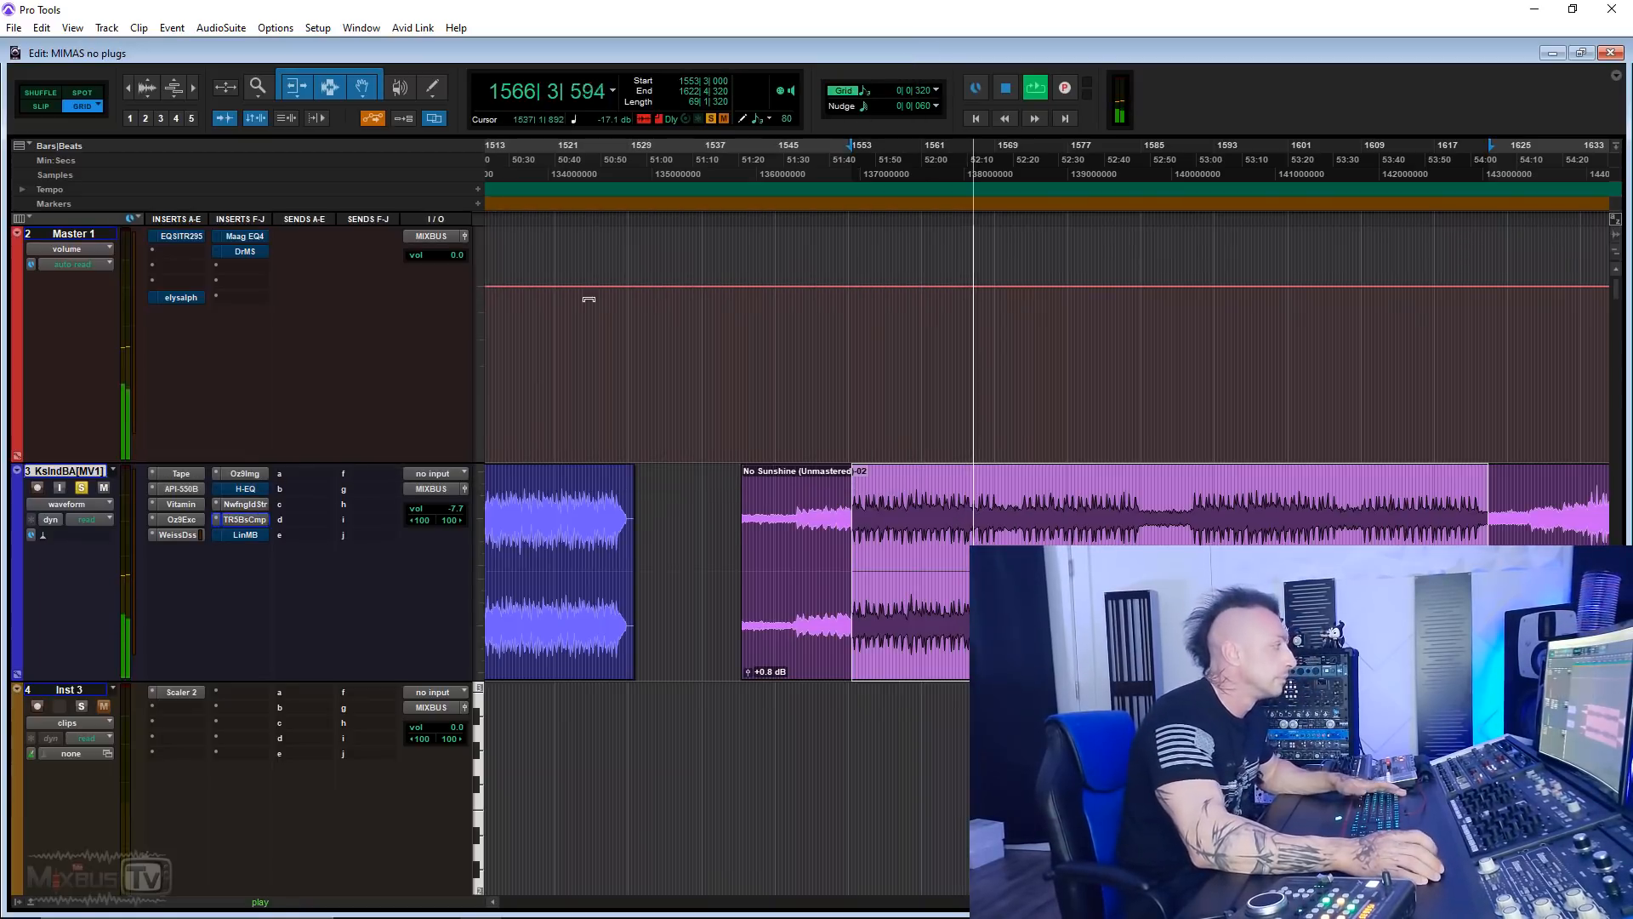
key("space")
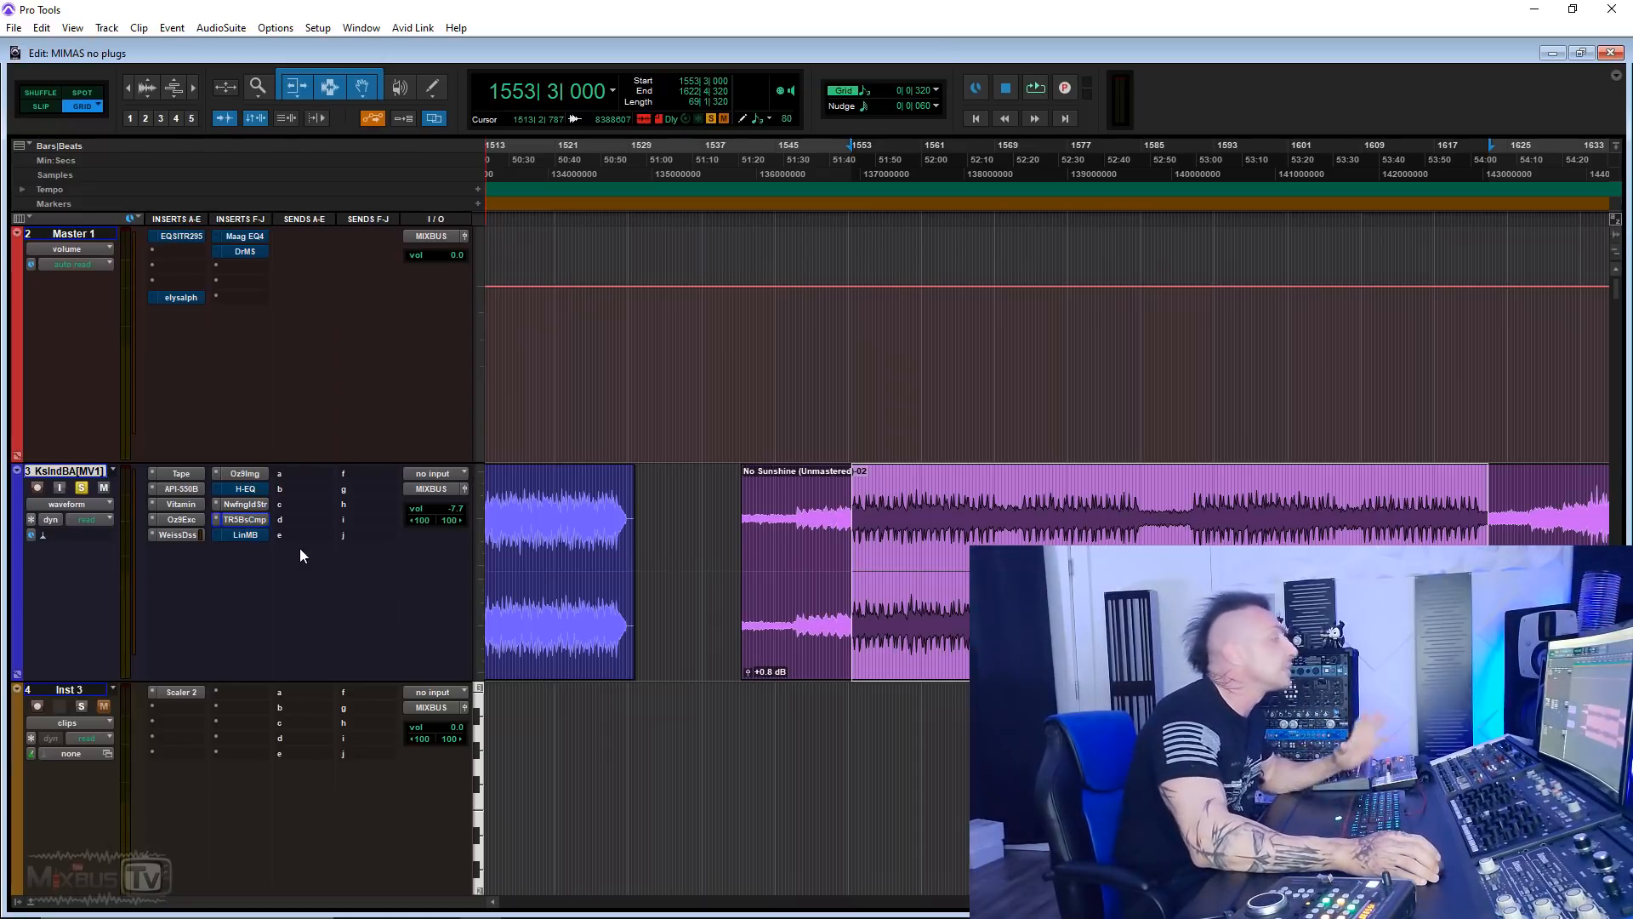
right_click(247, 518)
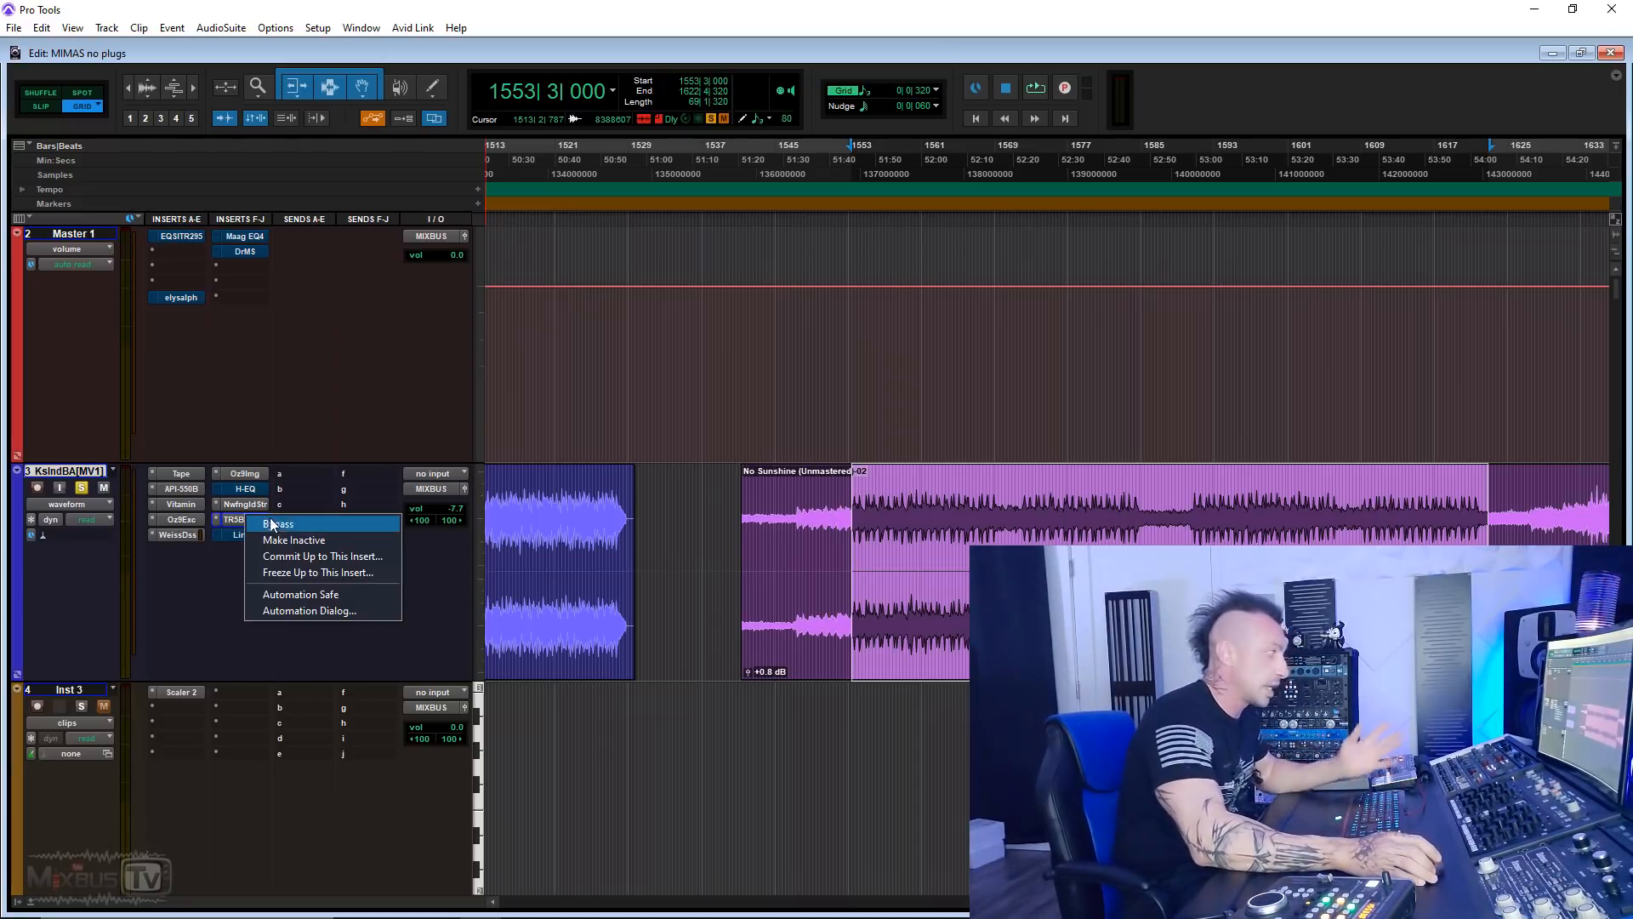
left_click(291, 525)
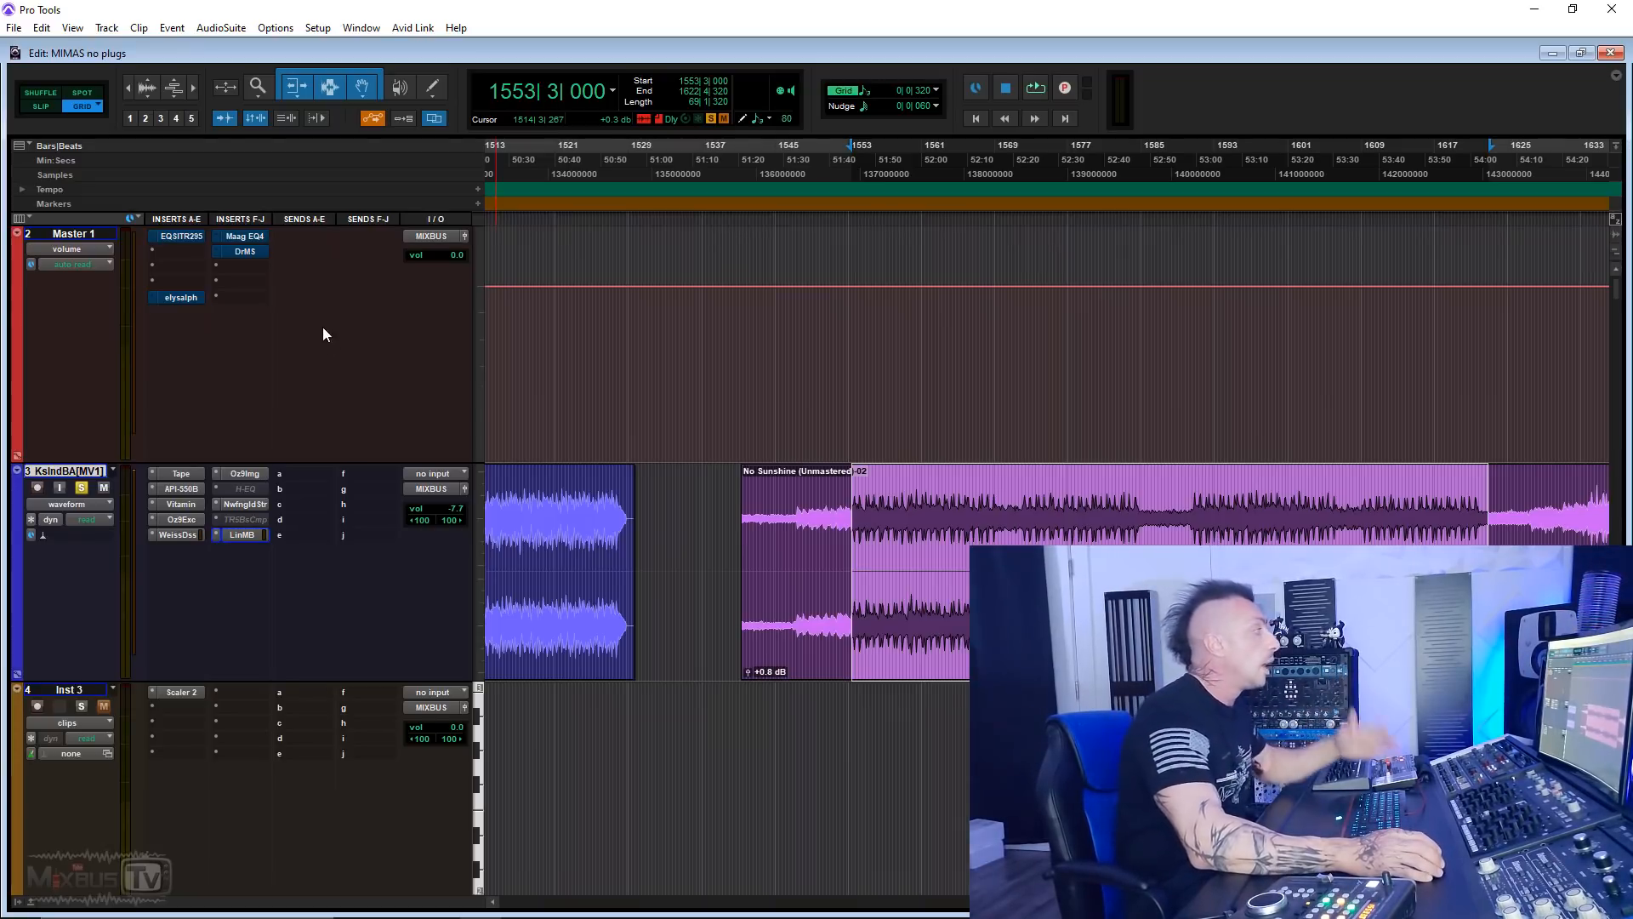
Step: Open the Maag EQ4 on Master 1, cut its Sub band slightly, and boost its 40 Hz band
left_click(245, 237)
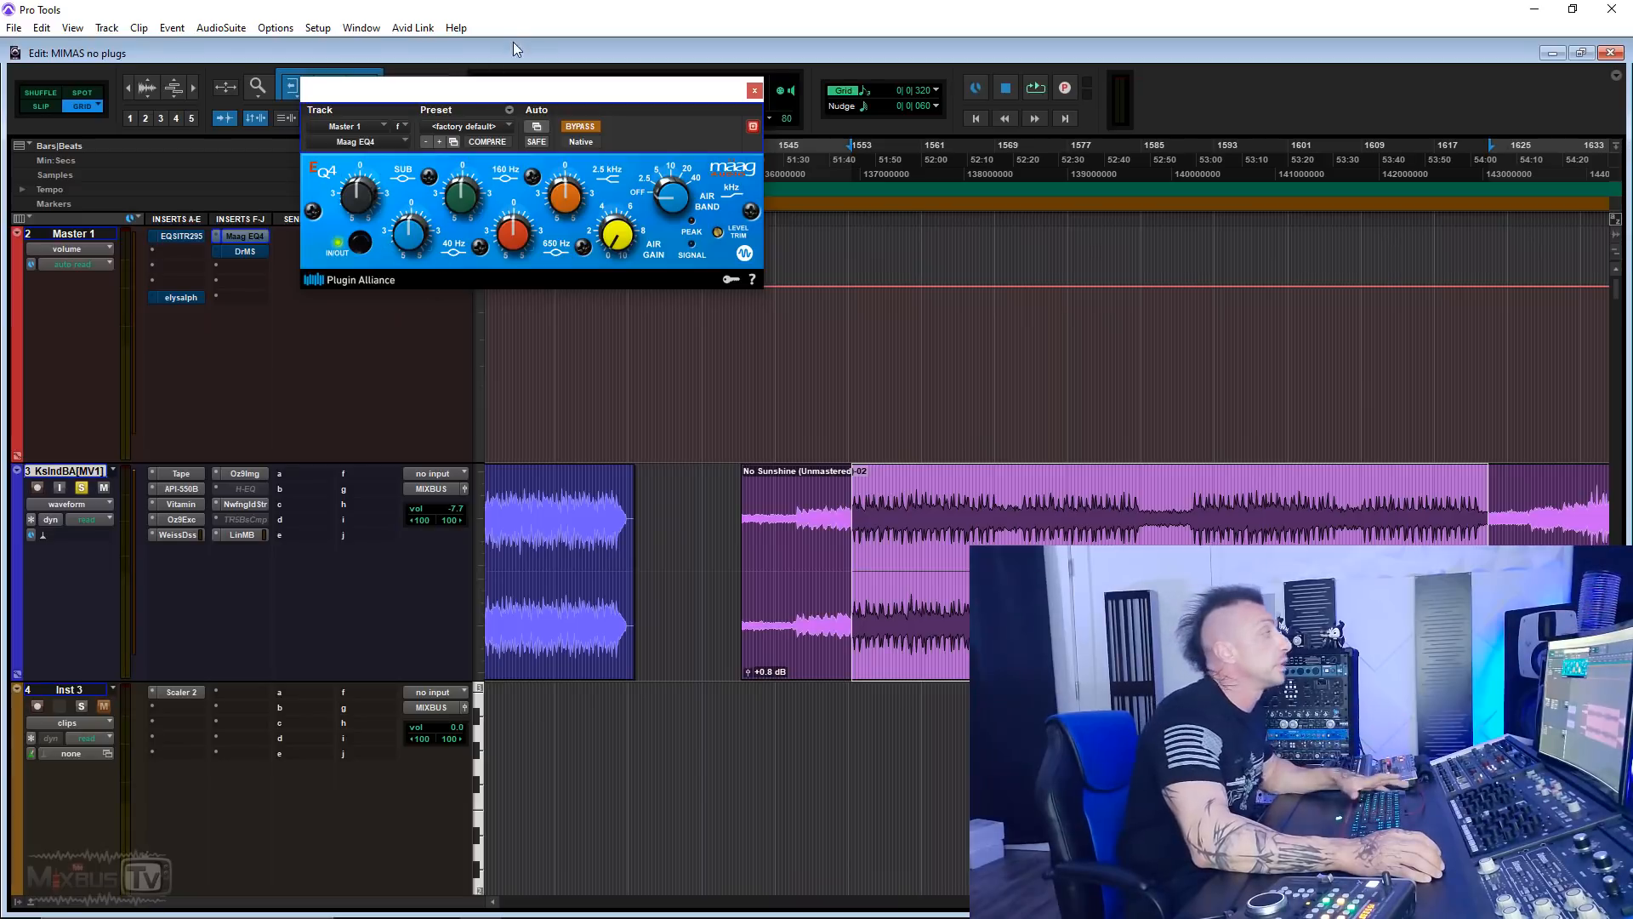
left_click_drag(528, 93, 462, 205)
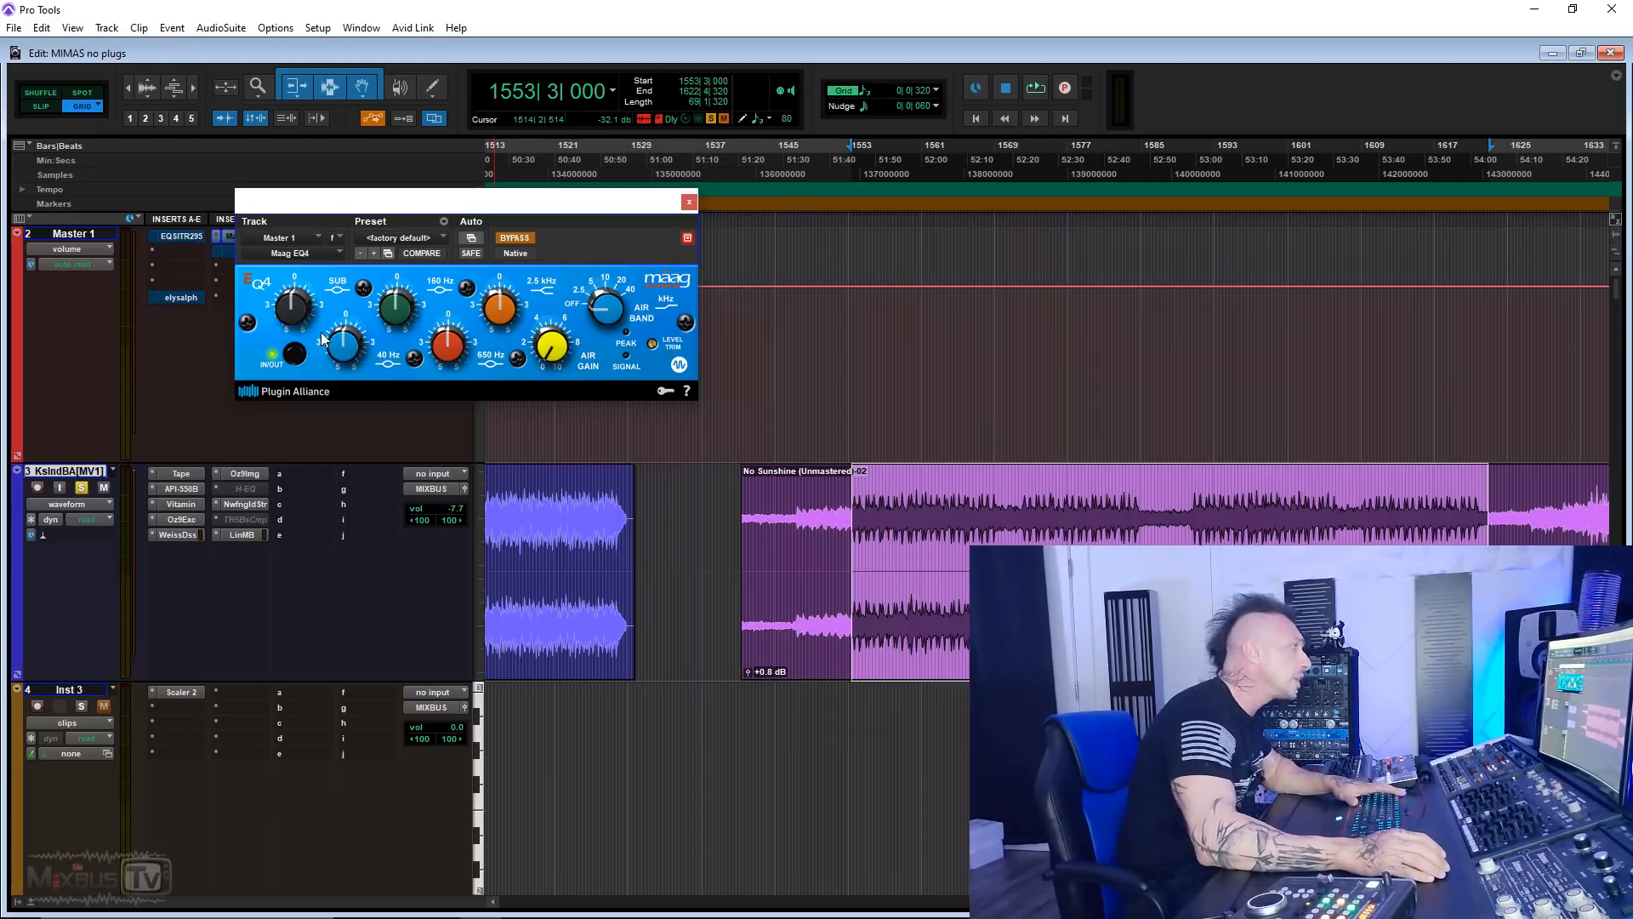
left_click(289, 306)
left_click_drag(289, 306, 347, 341)
left_click(345, 345)
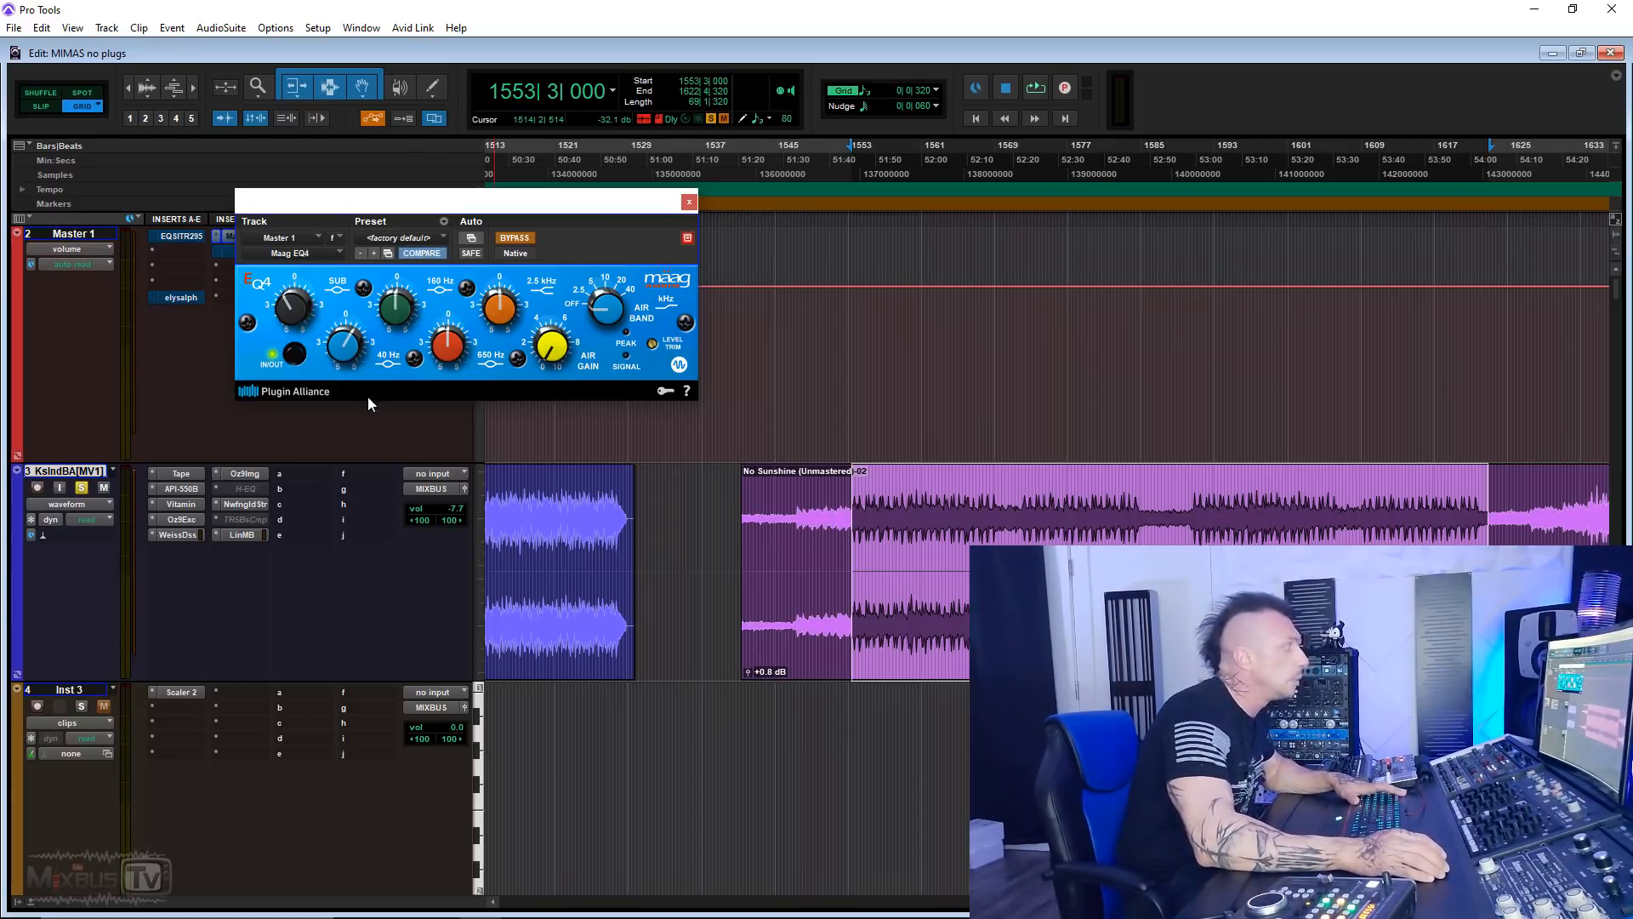
Step: Play the track and compare the Sub and 40 Hz settings with the Maag EQ4 bypassed and active
key("space")
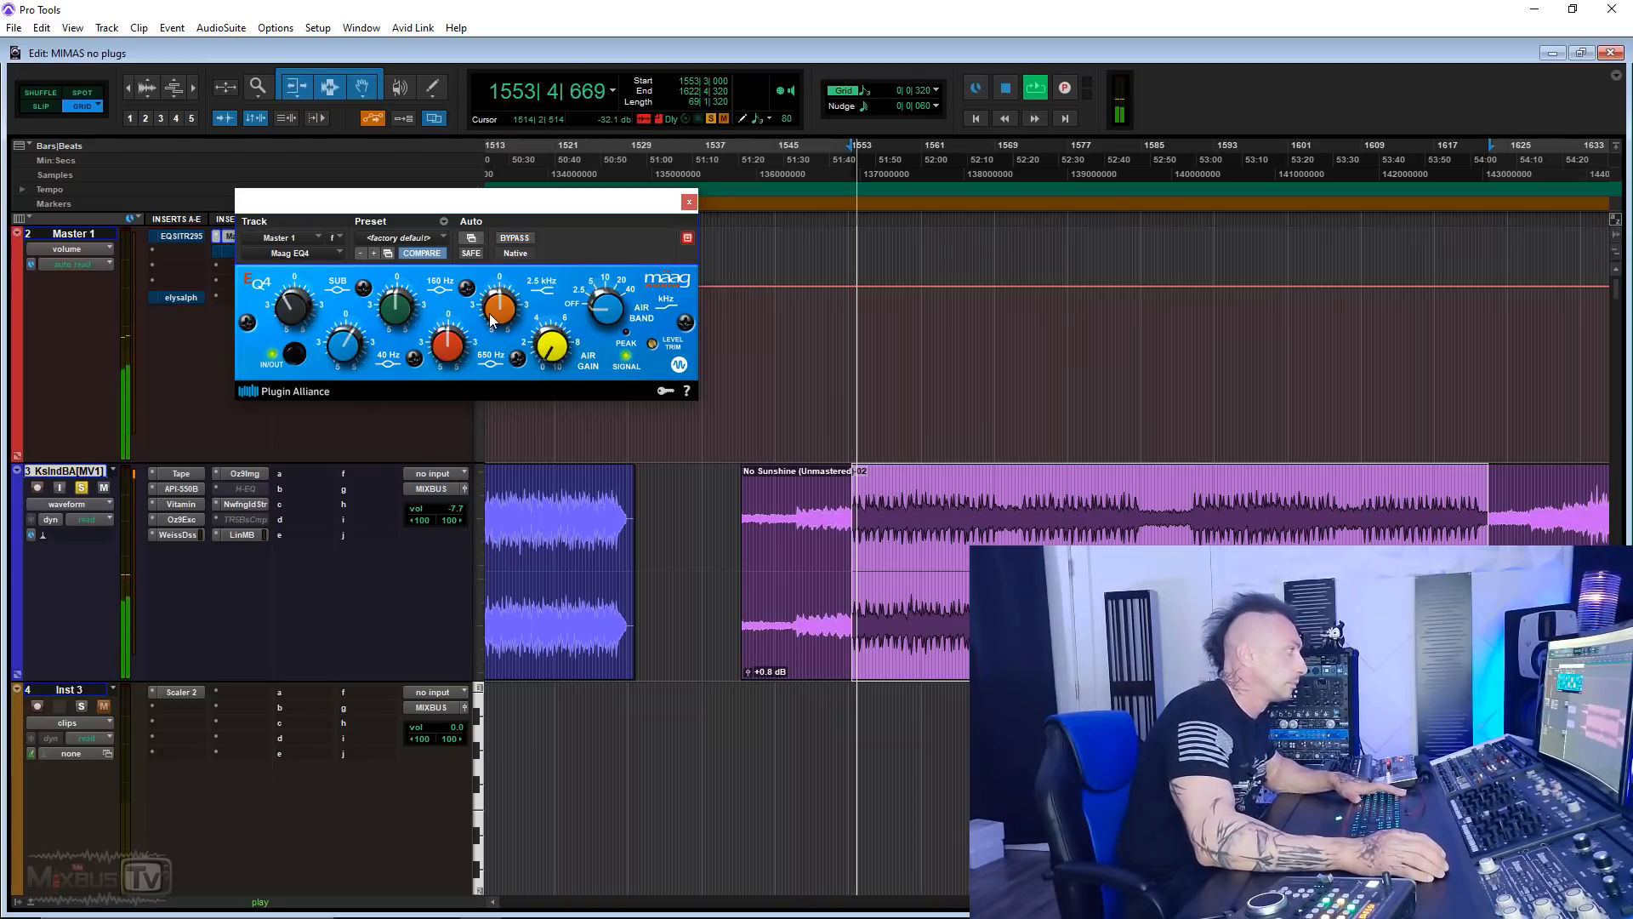
left_click(517, 239)
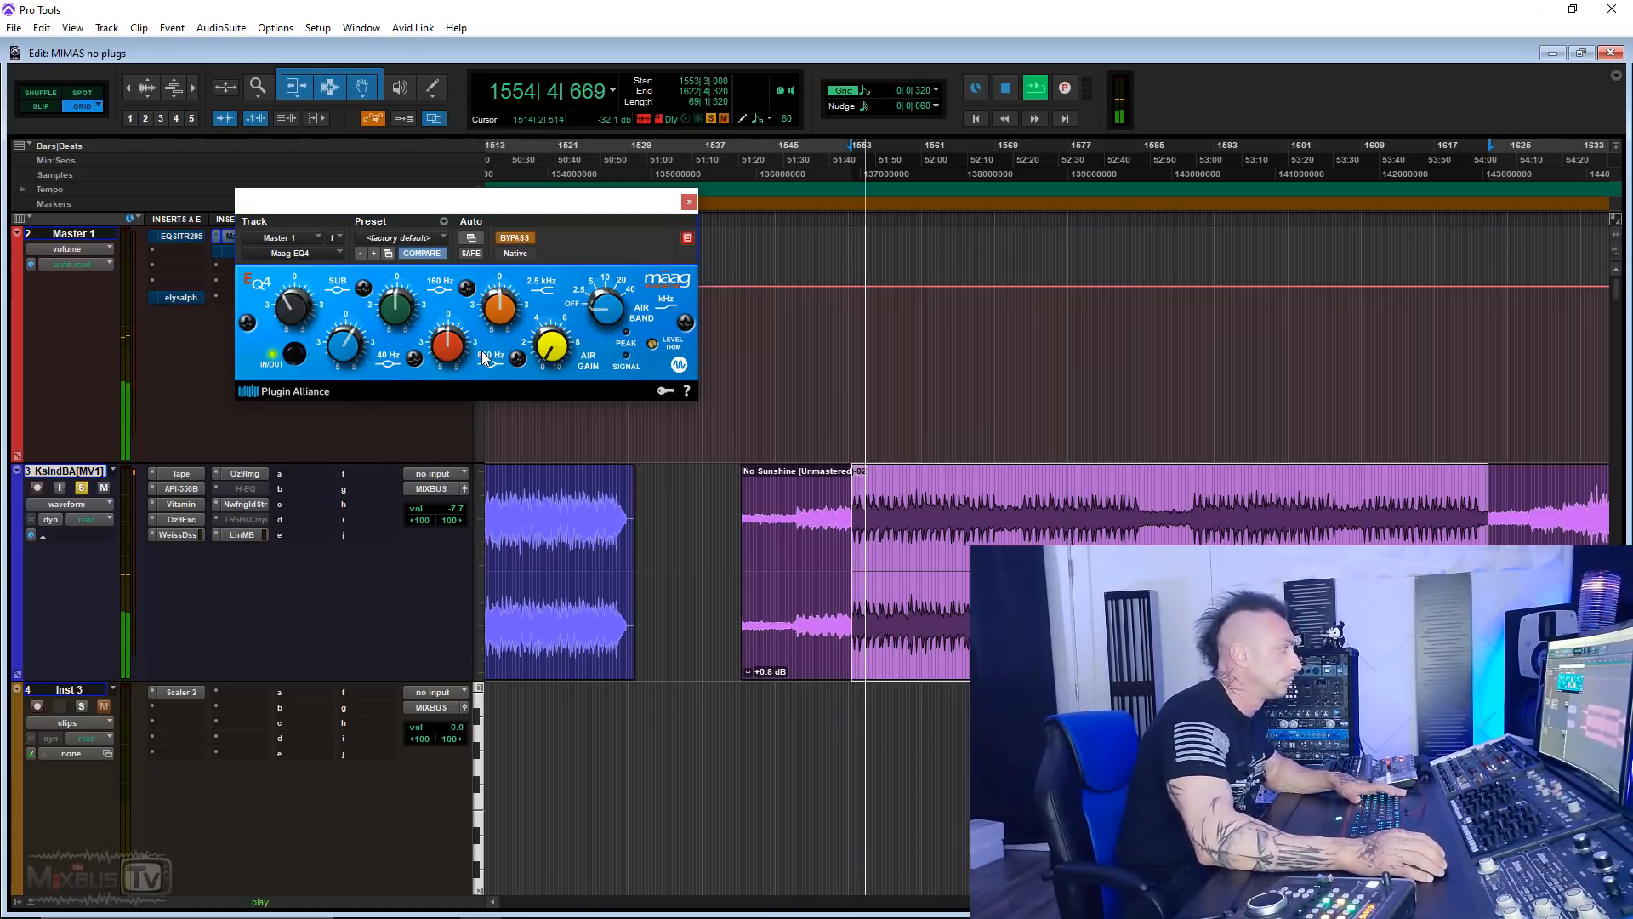
left_click(515, 238)
Step: Raise the Maag EQ4's Air Band frequency and add a small amount of Air Gain during playback
mouse_move(550, 321)
left_click_drag(550, 322, 627, 161)
left_click_drag(550, 354, 550, 368)
Step: Compare the Air Band boost with the Maag EQ4 bypassed and active, and stop playback
left_click(526, 239)
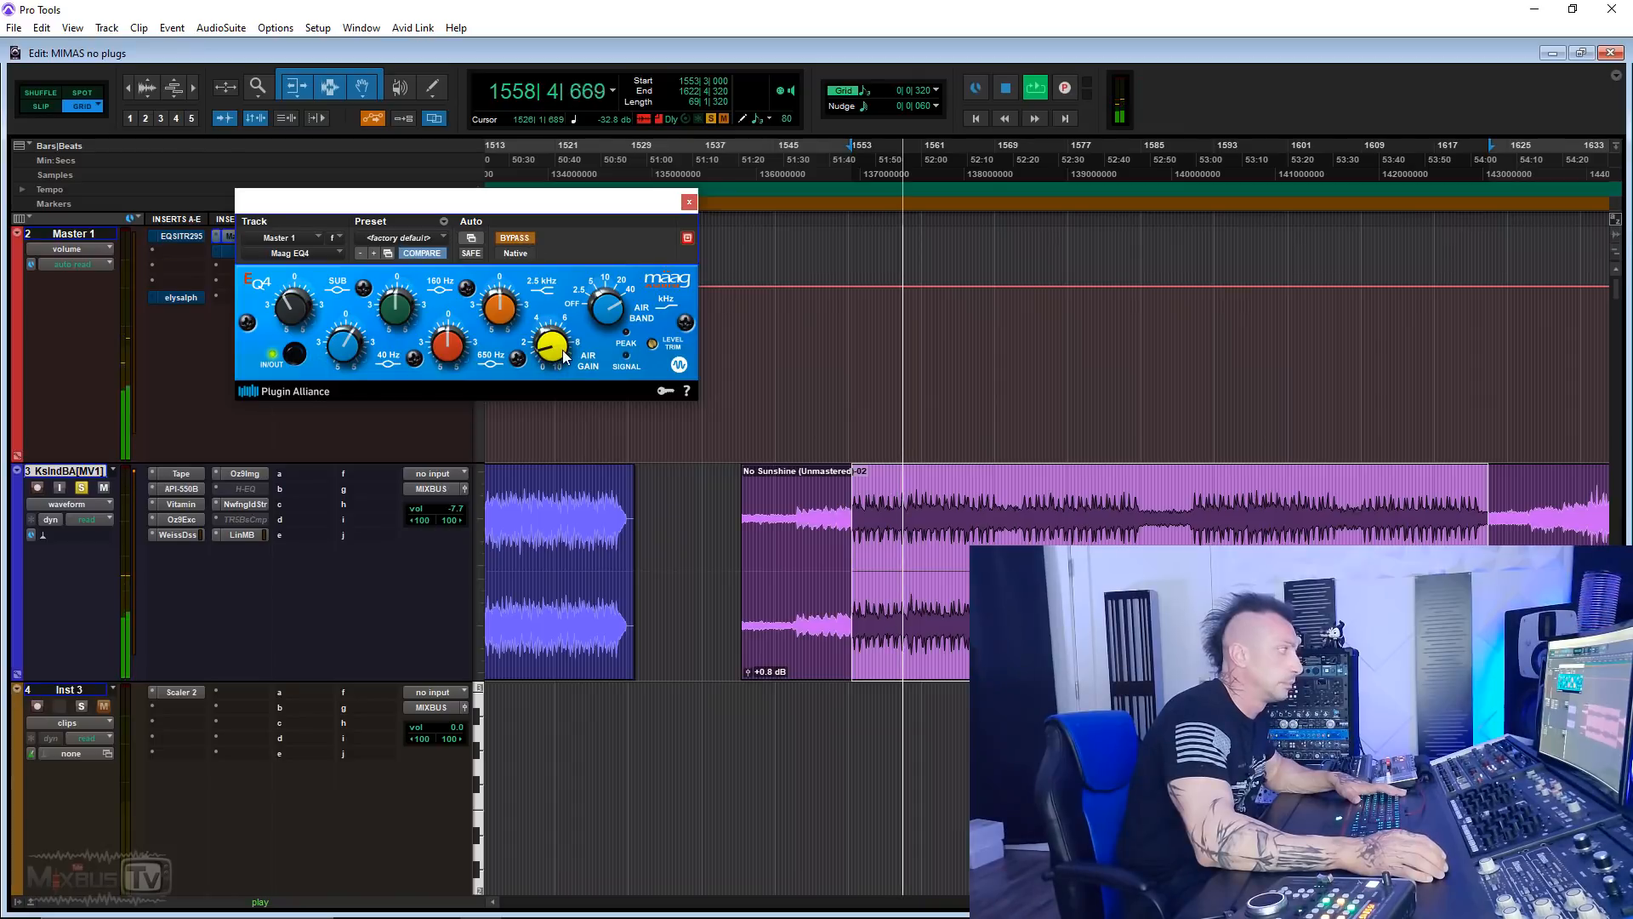
left_click(527, 240)
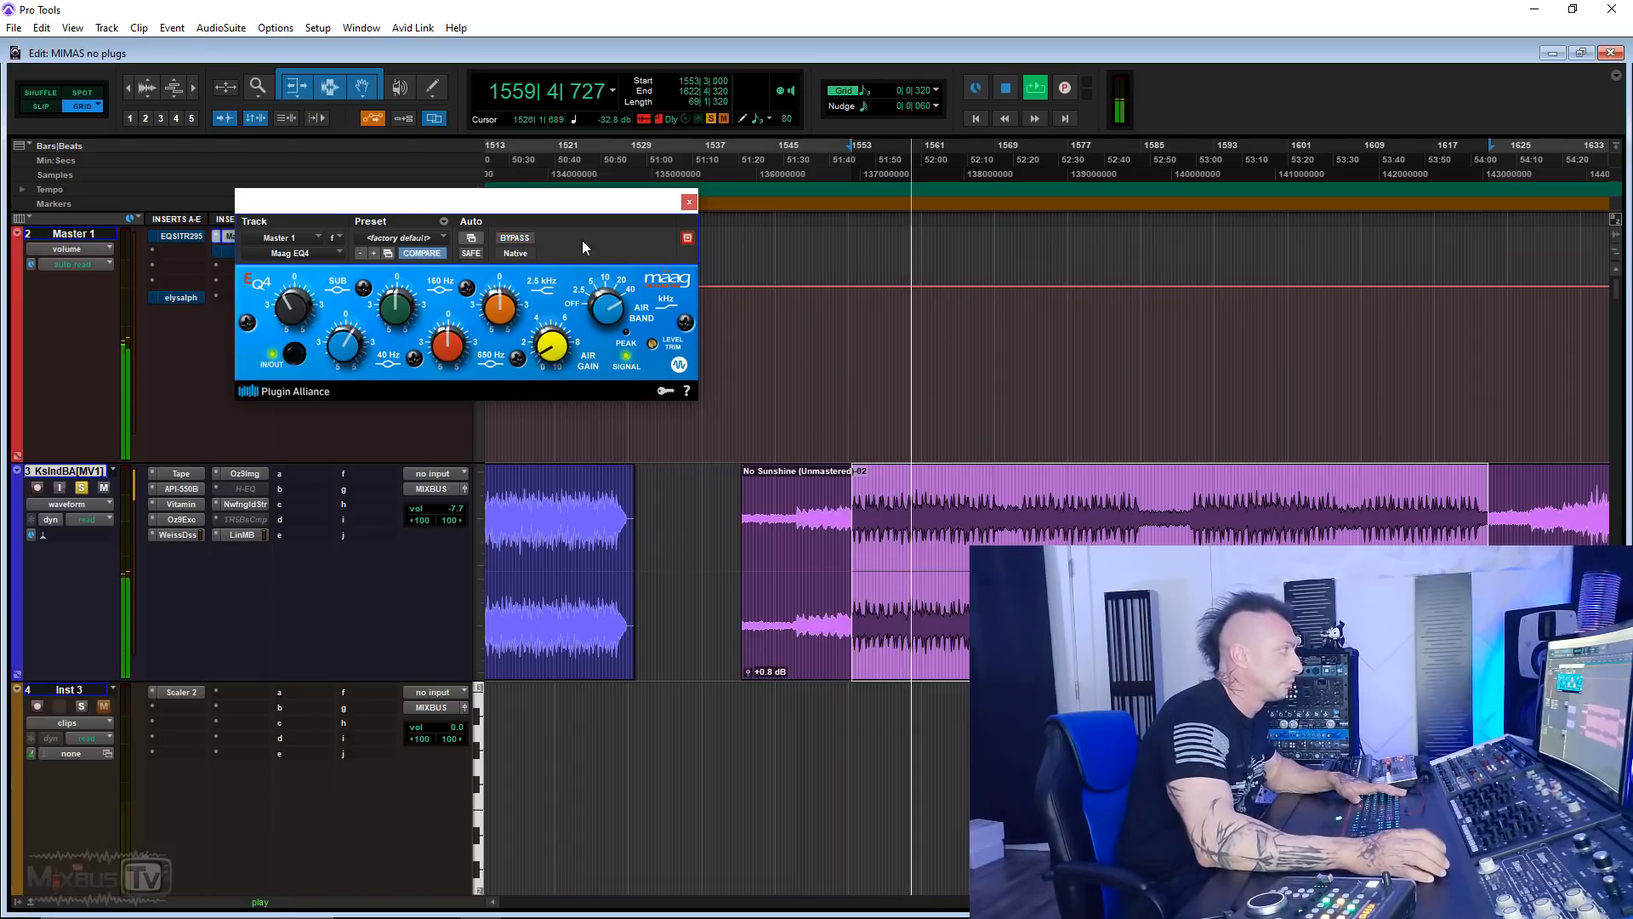
left_click(523, 242)
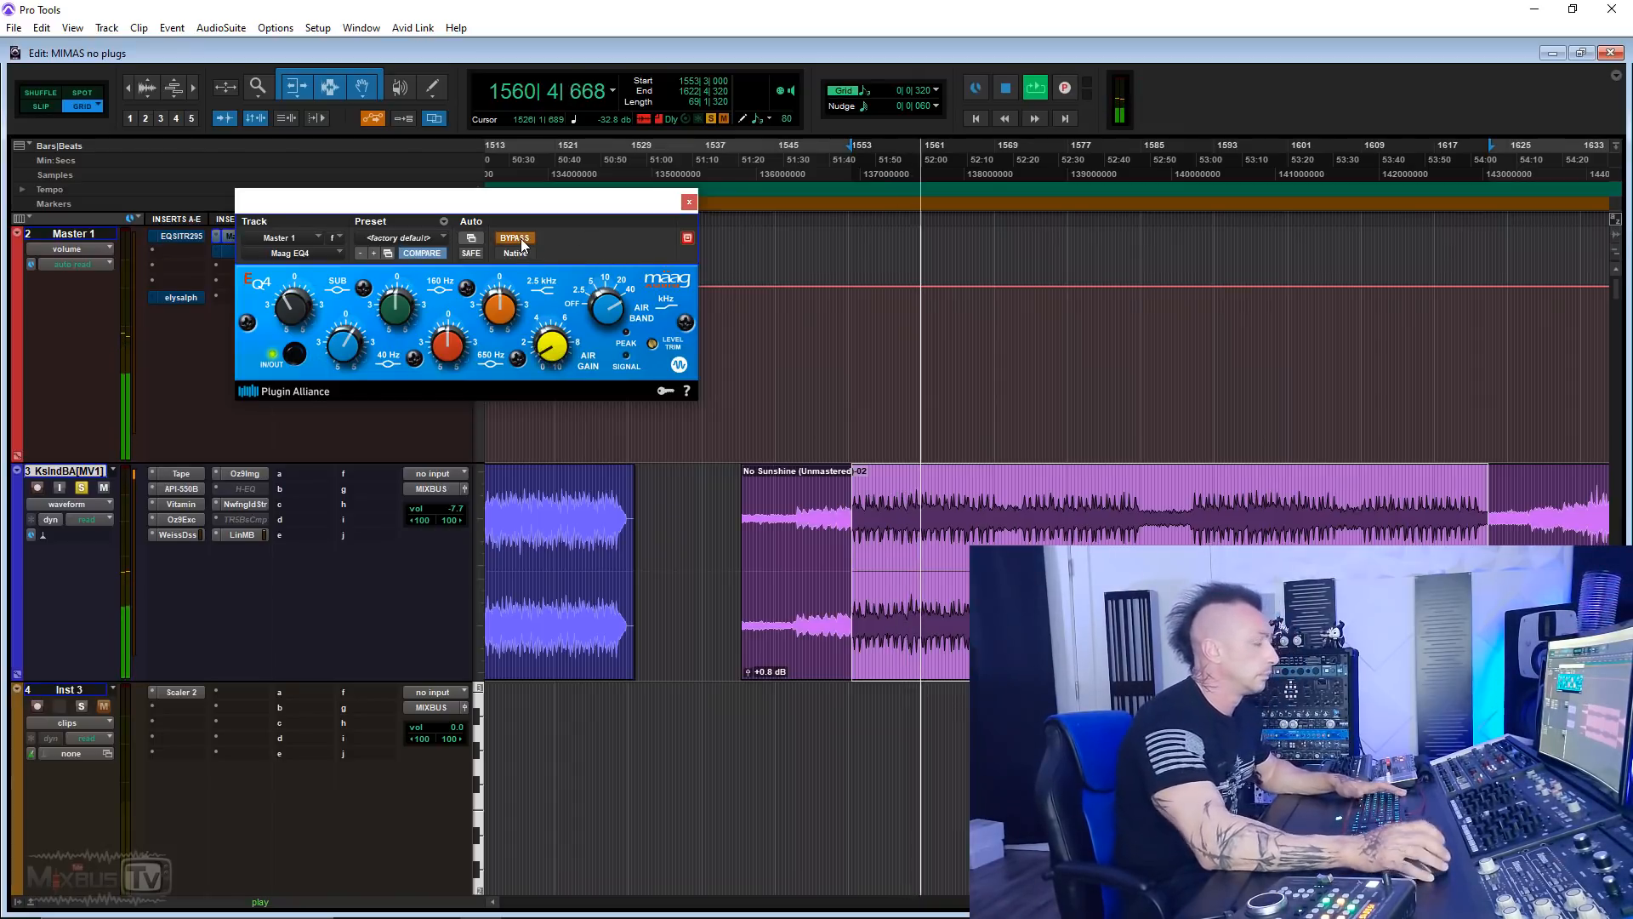
left_click(524, 245)
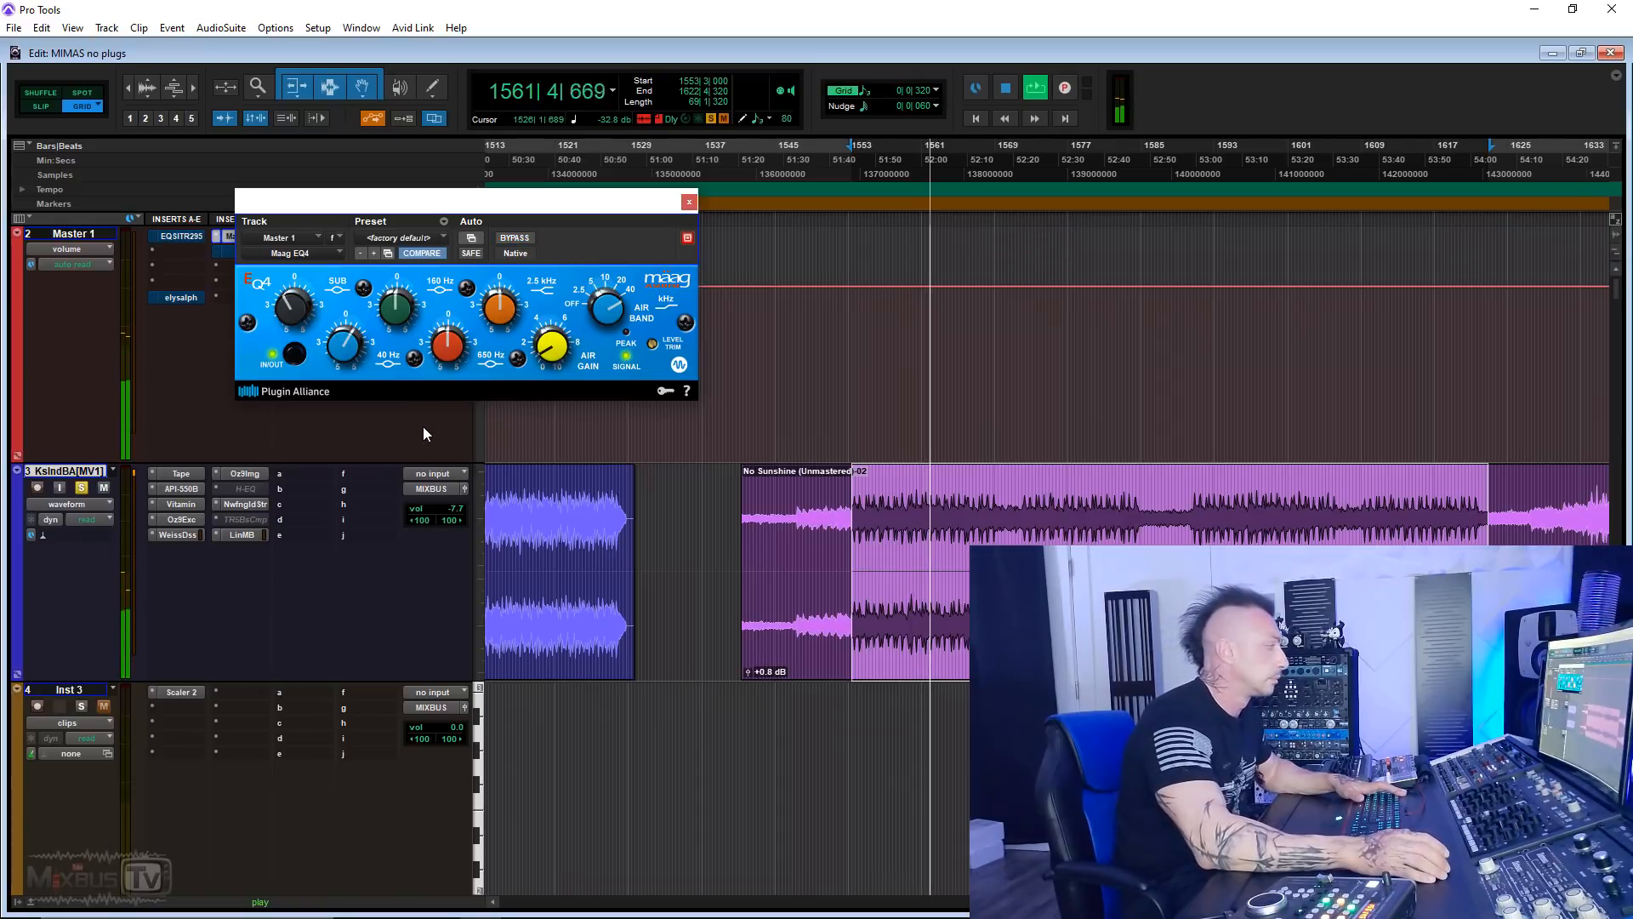
key("space")
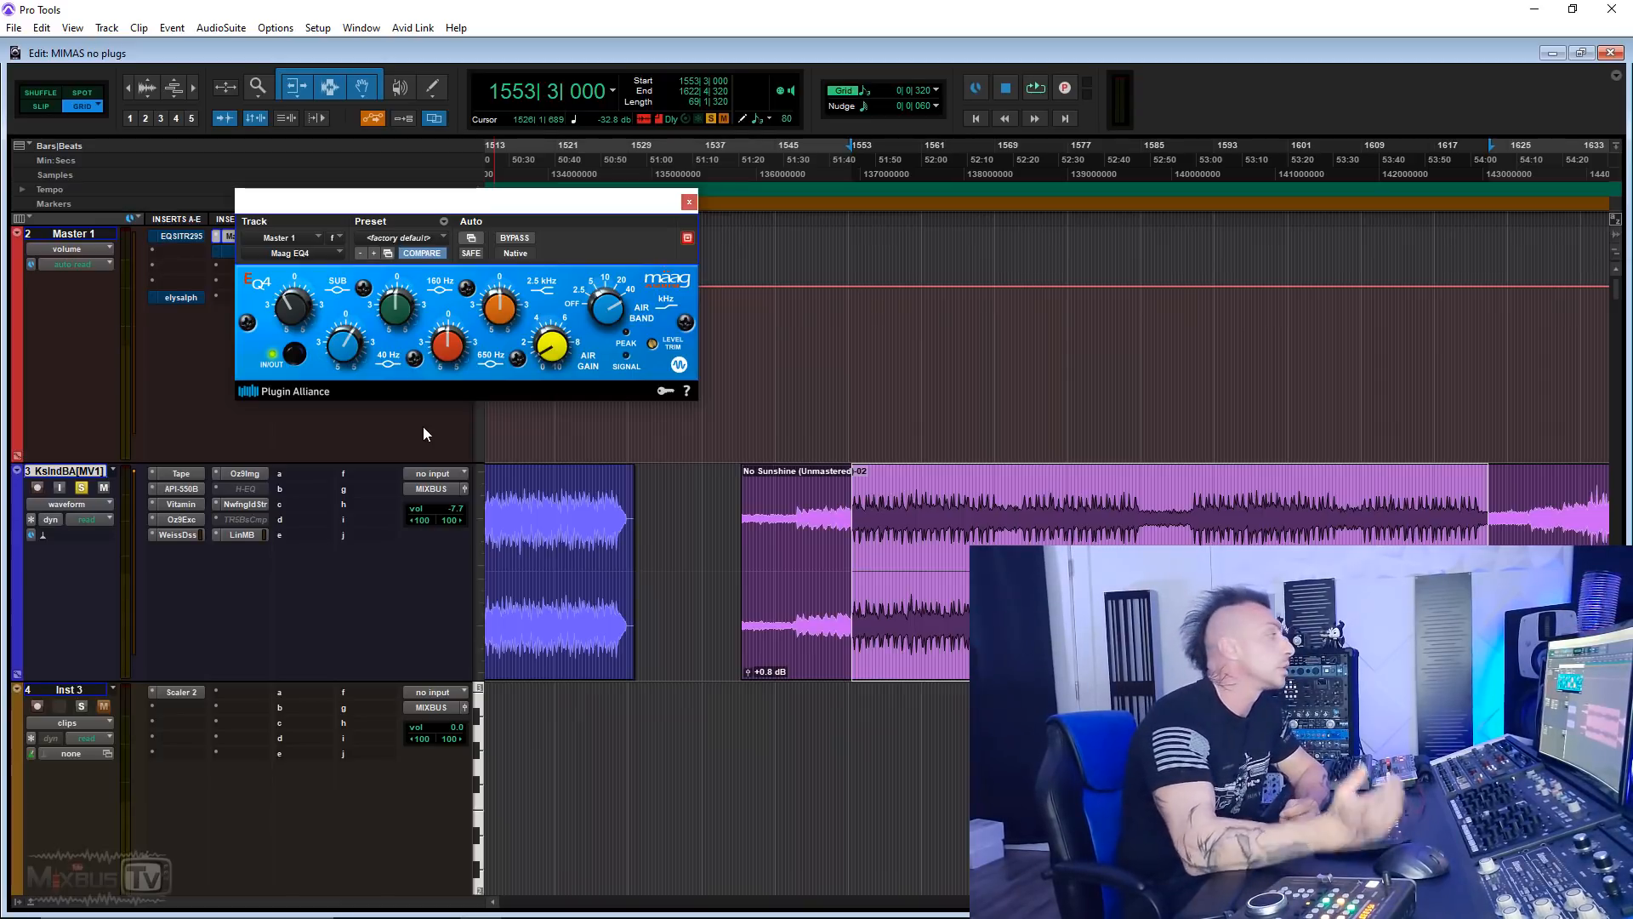
Step: Fine-tune the Maag EQ4's Air Gain, and check the Vitamin plug-in's settings on the No Sunshine track
mouse_move(547, 344)
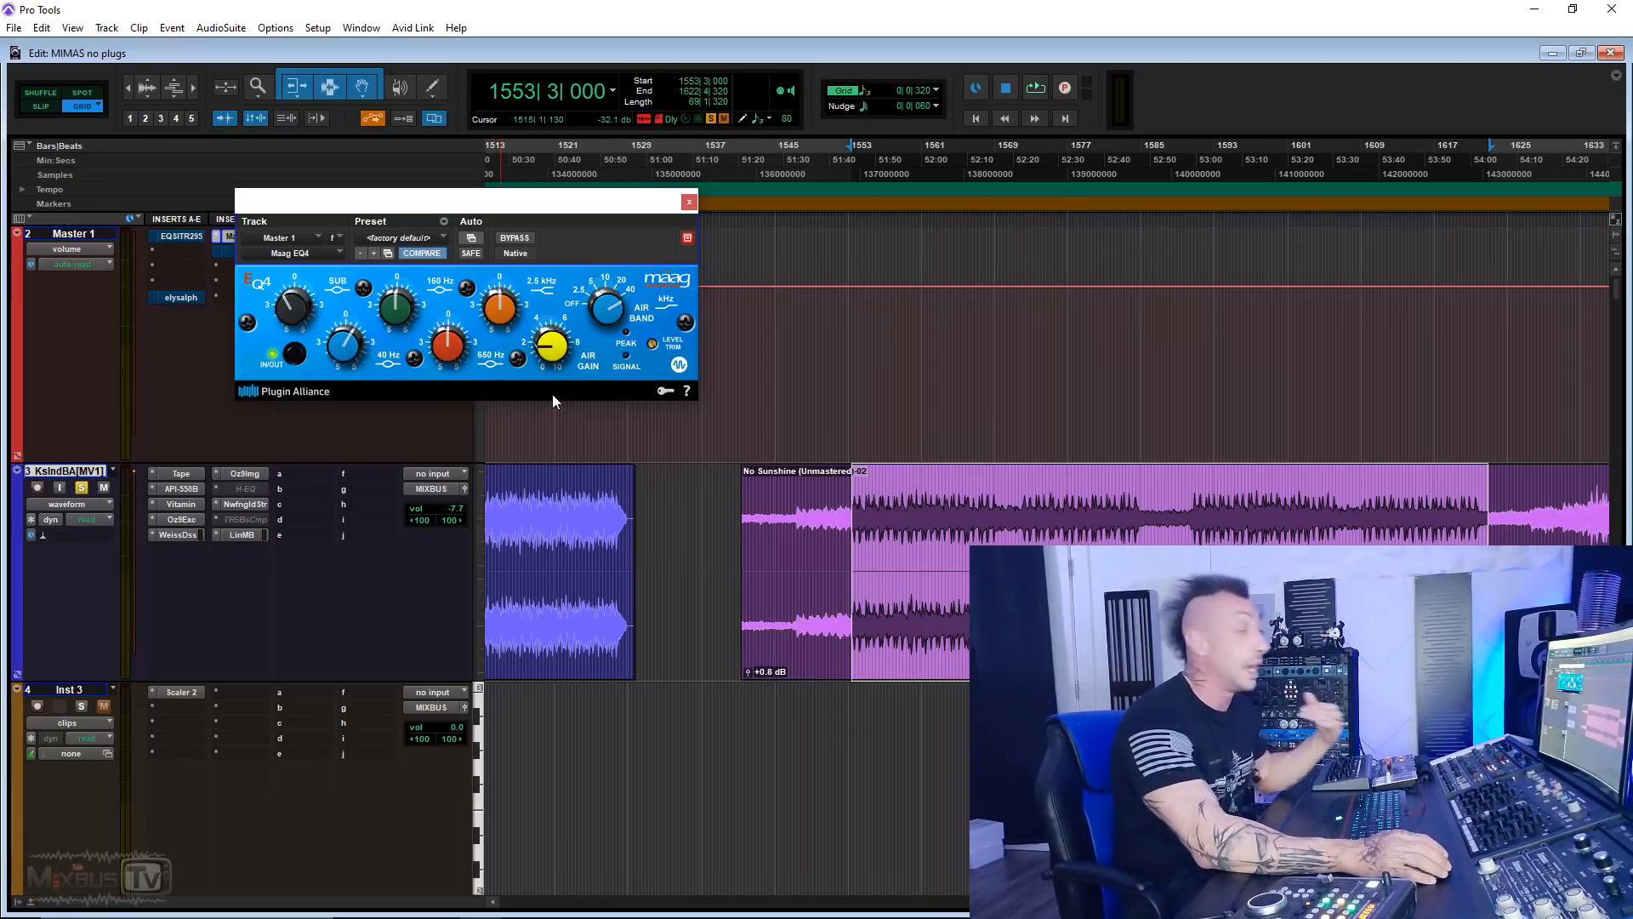
left_click_drag(551, 350, 549, 356)
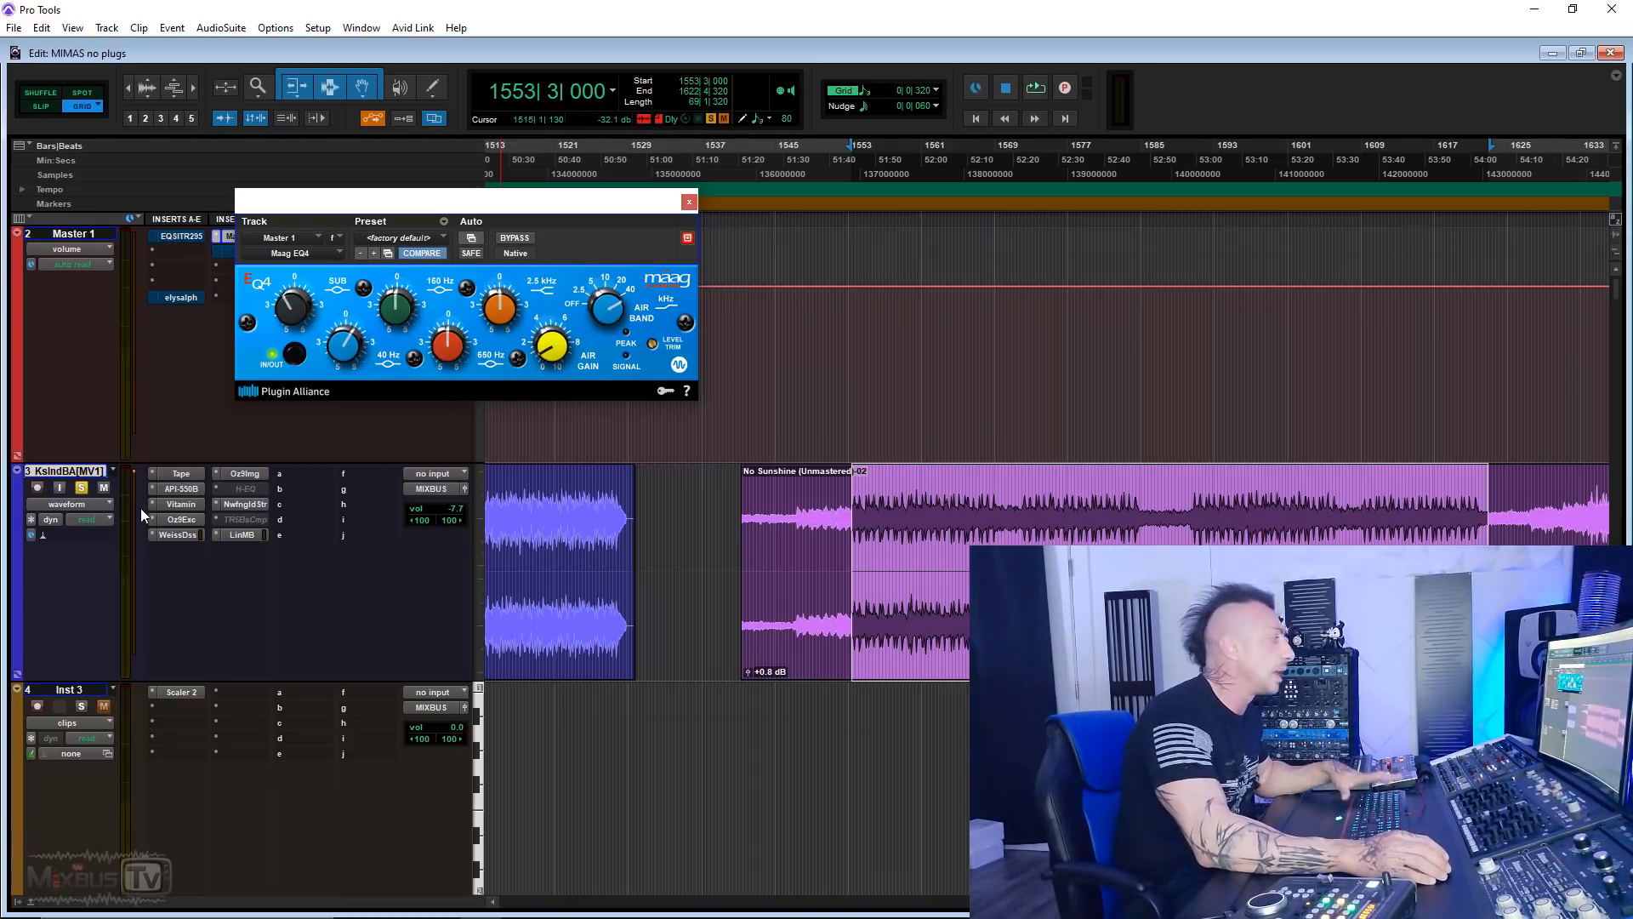
left_click(180, 504)
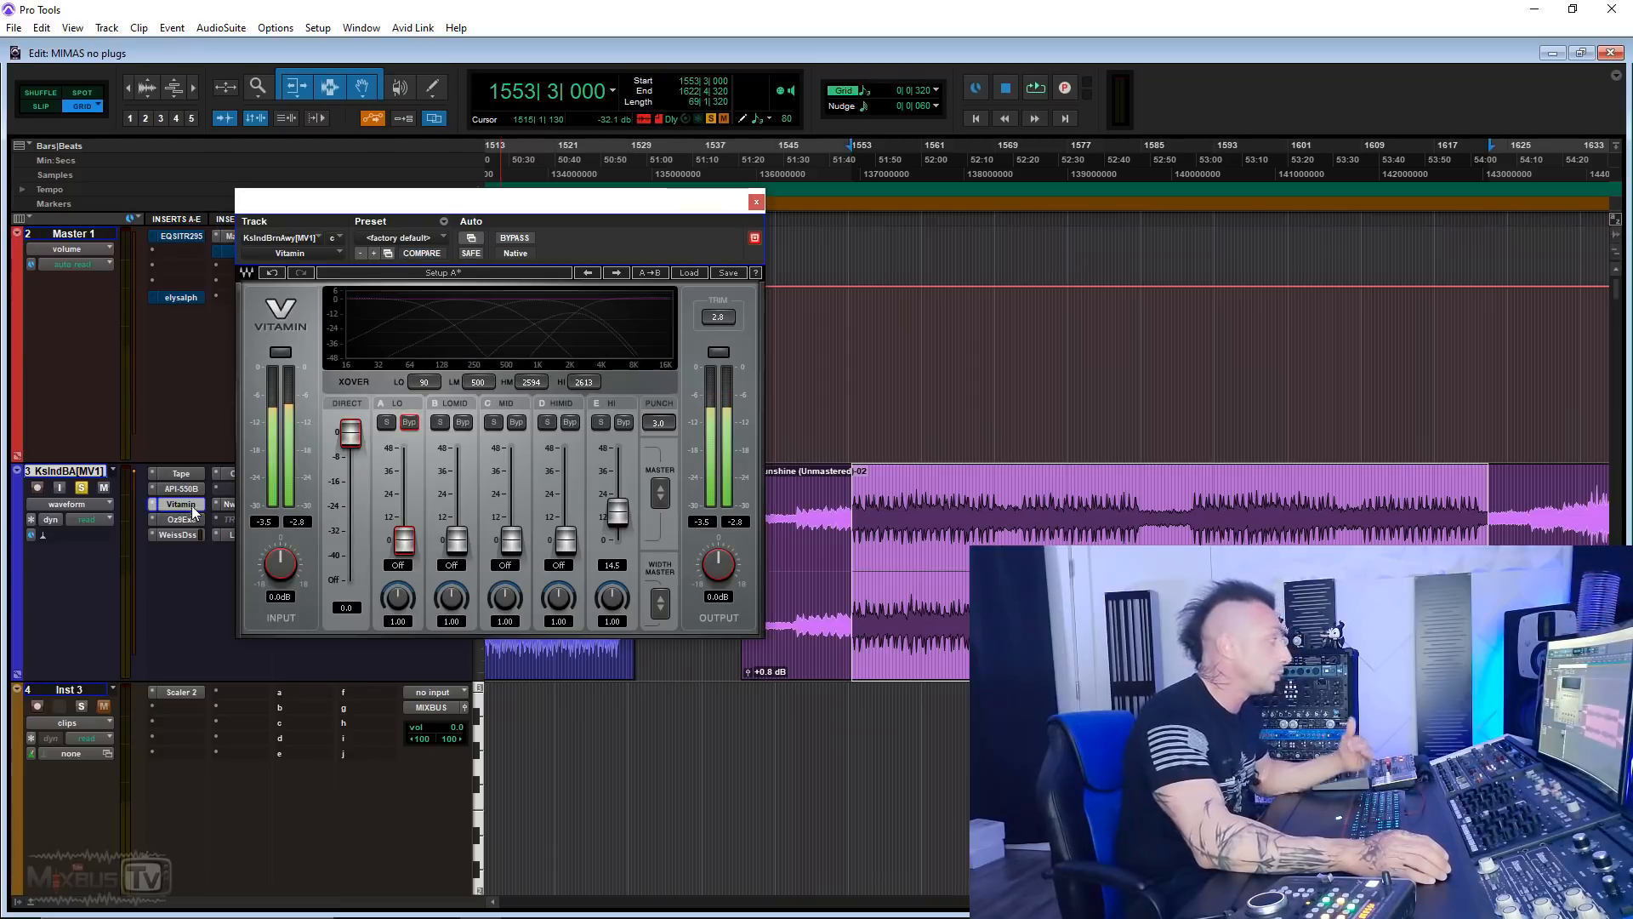
left_click(764, 202)
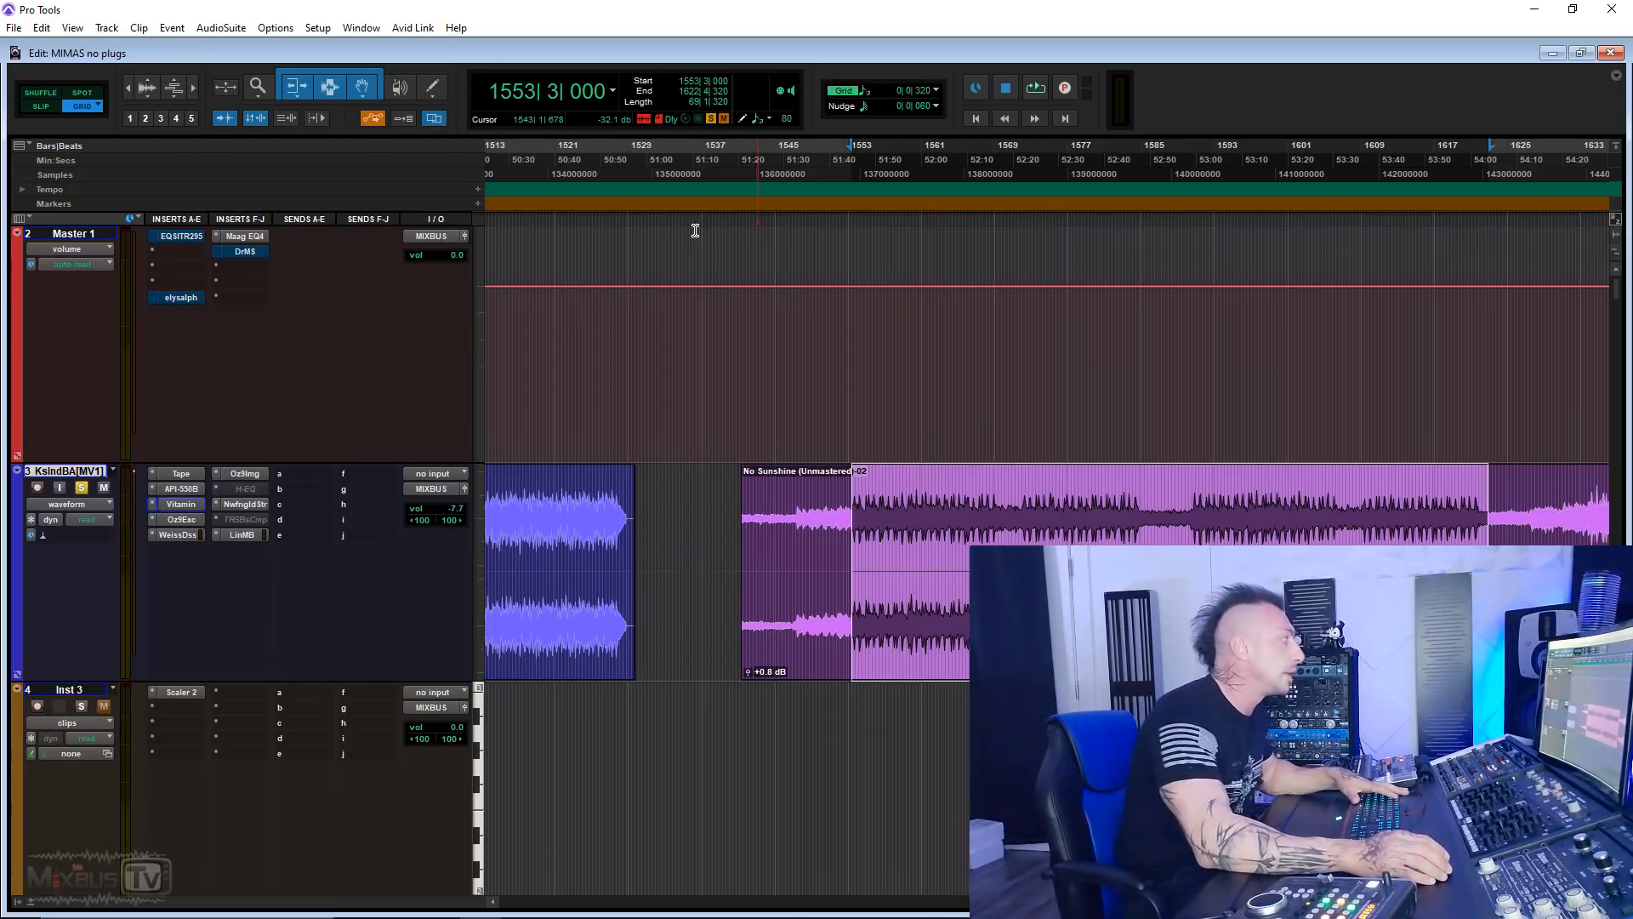
Step: Play the track through the active Maag EQ4, bypass the EQ to hear the difference, and stop playback
left_click(250, 236)
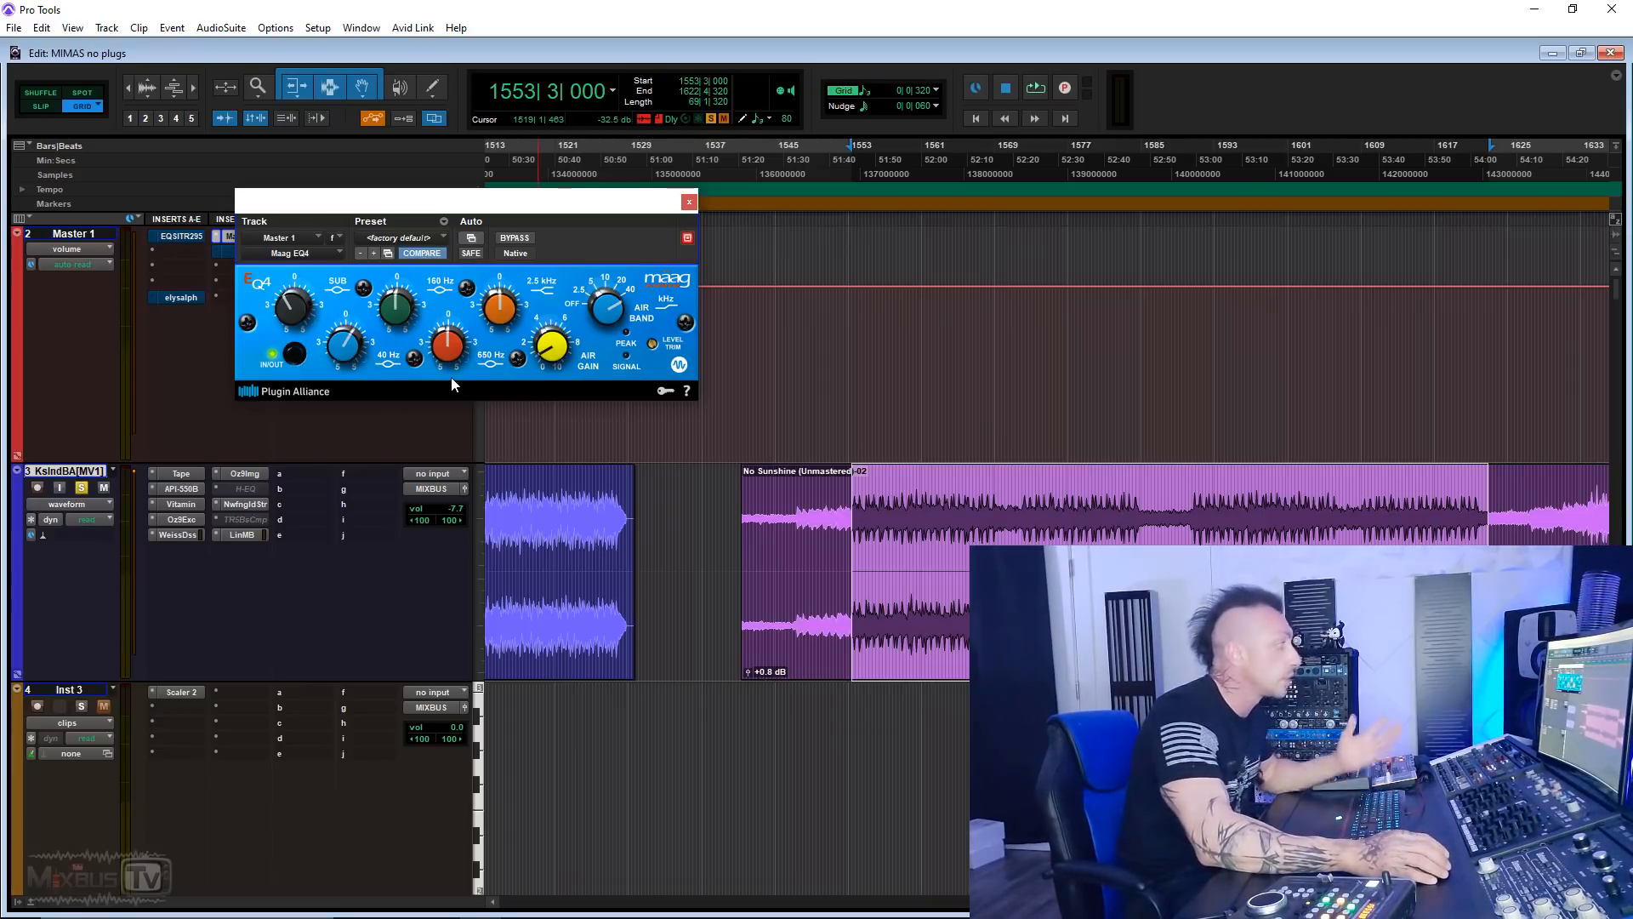
key("space")
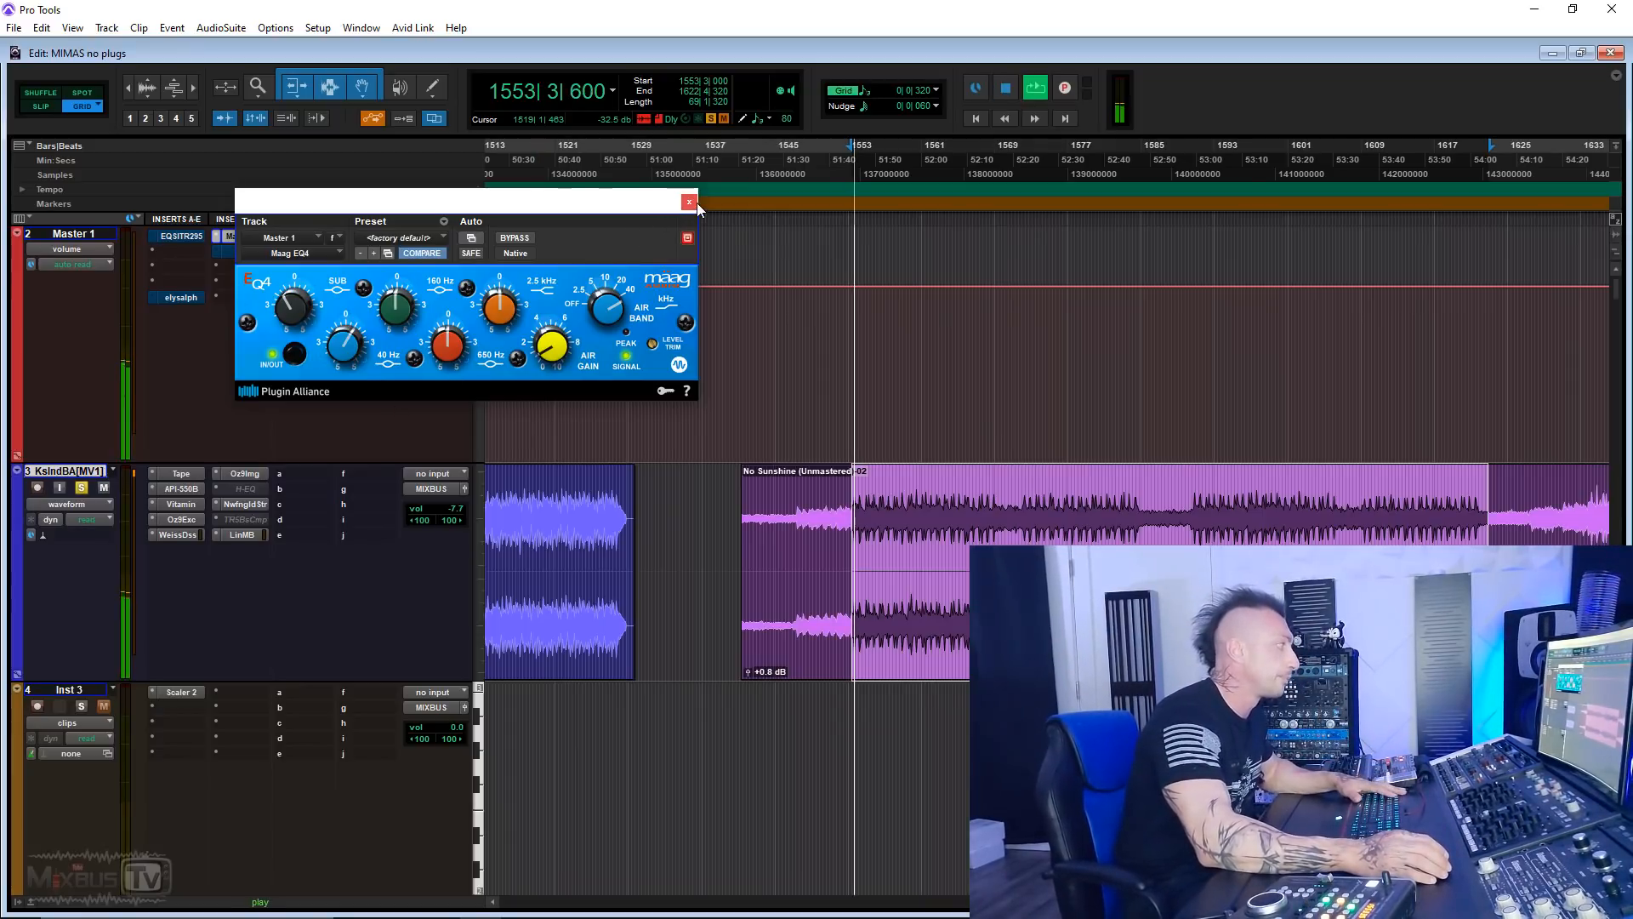
left_click(689, 202)
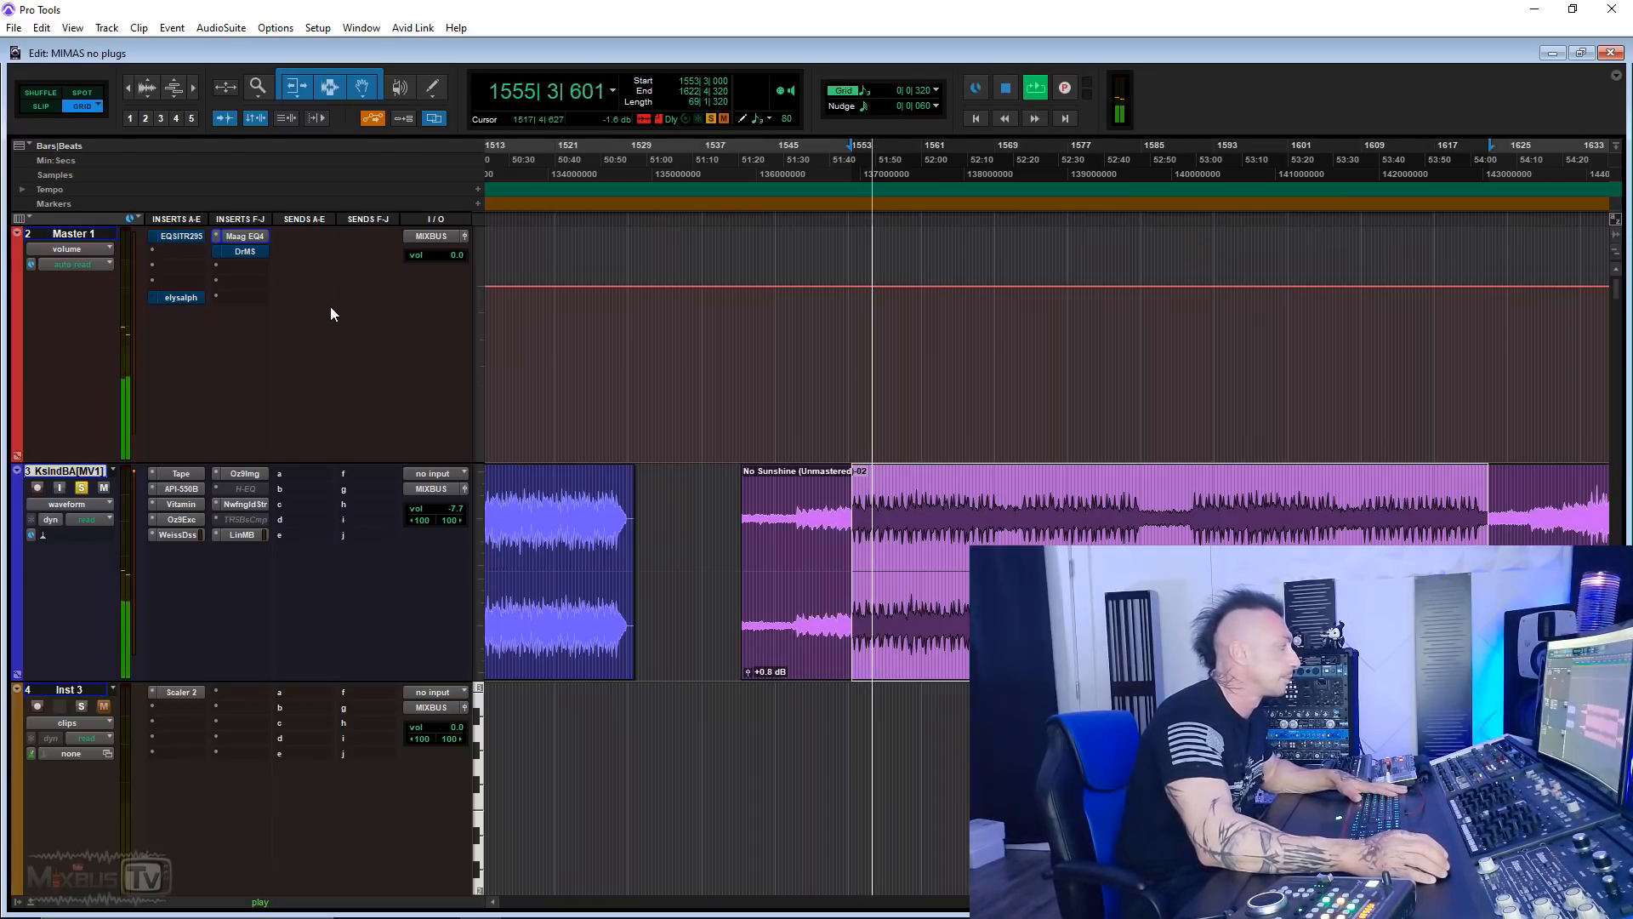
left_click(244, 236)
left_click(514, 238)
key("space")
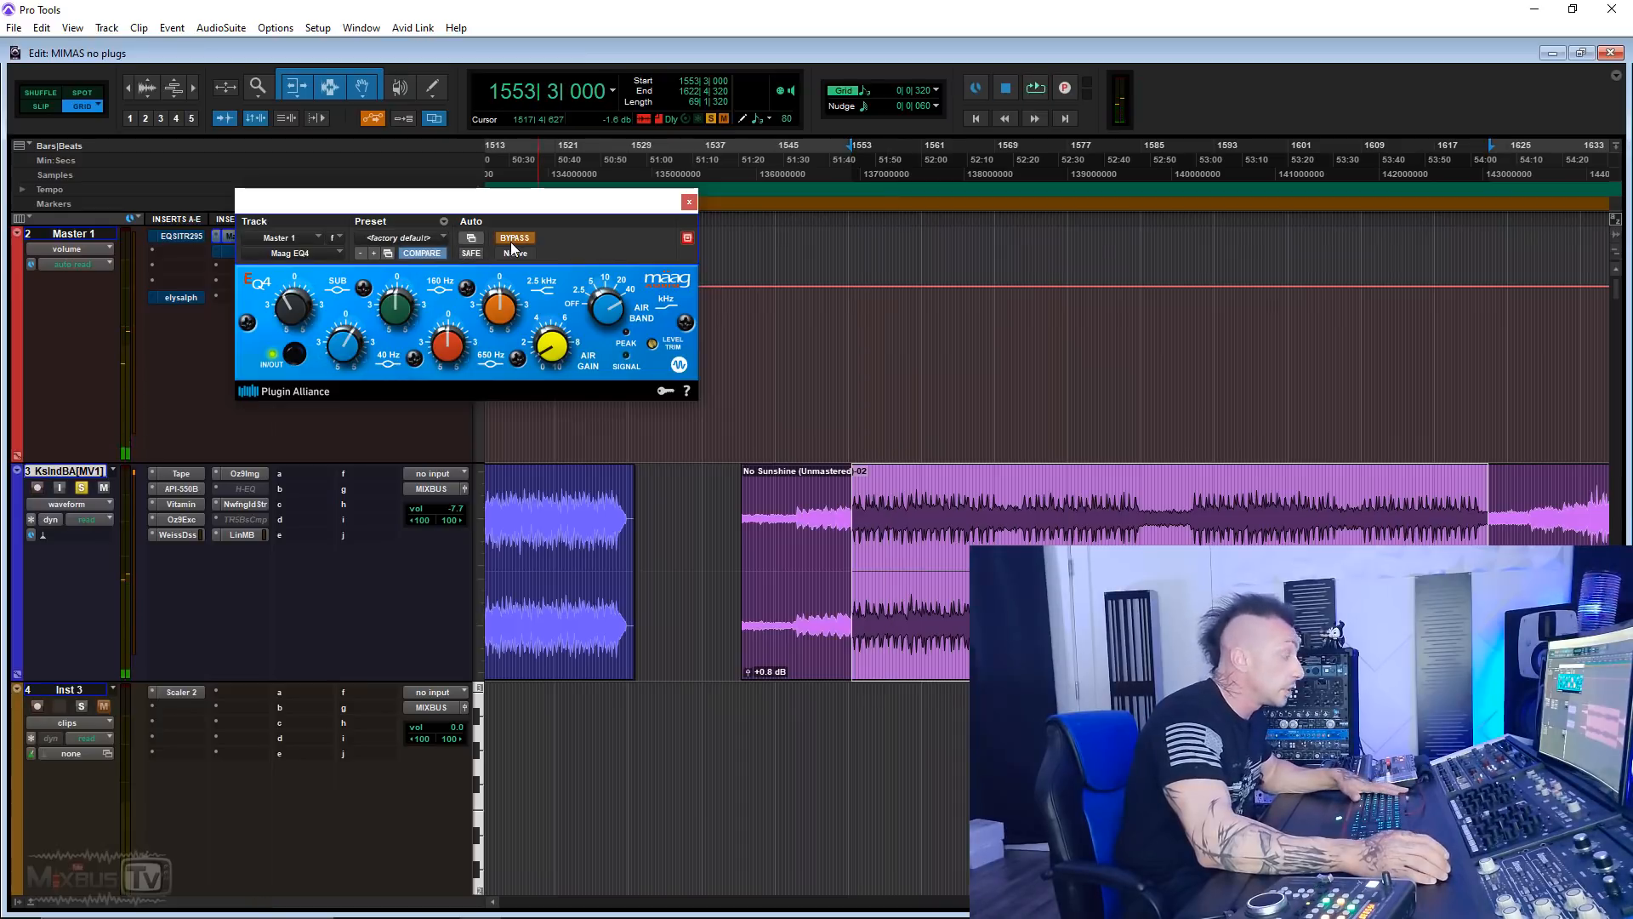